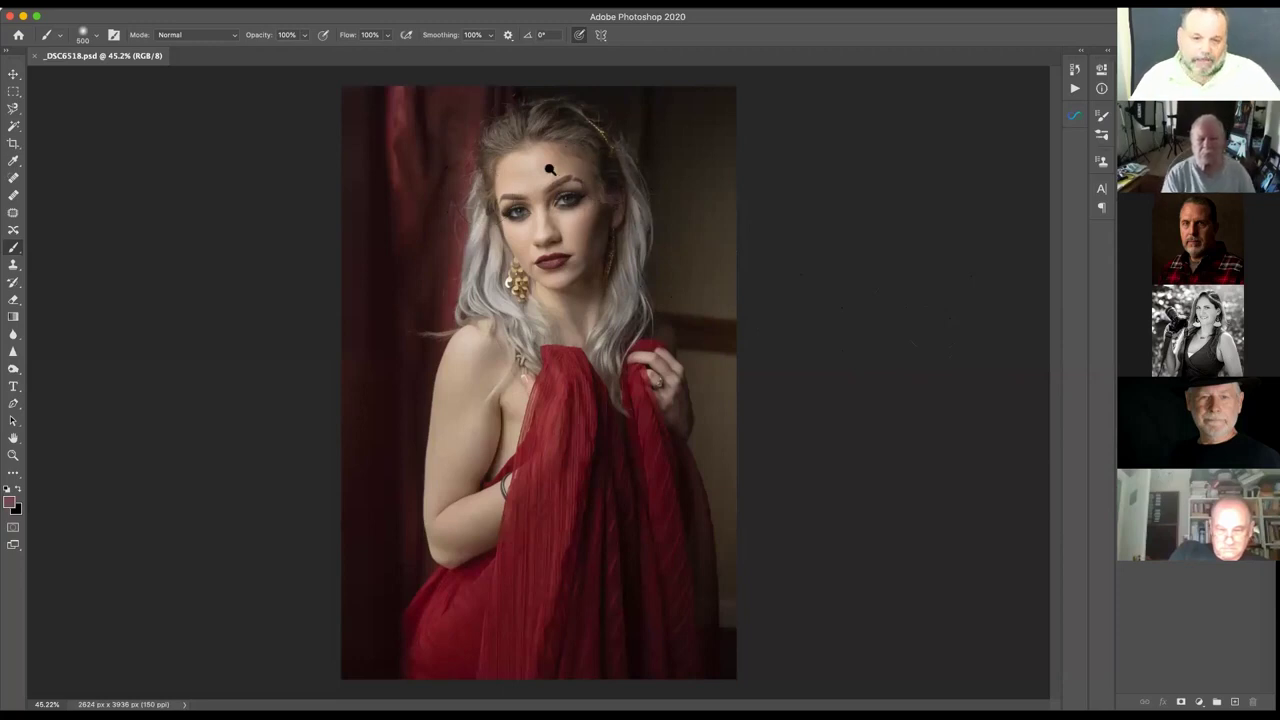
# - Zoom in to 100% and pan until the model's face fills the view
pyautogui.scroll(3, 568, 158)
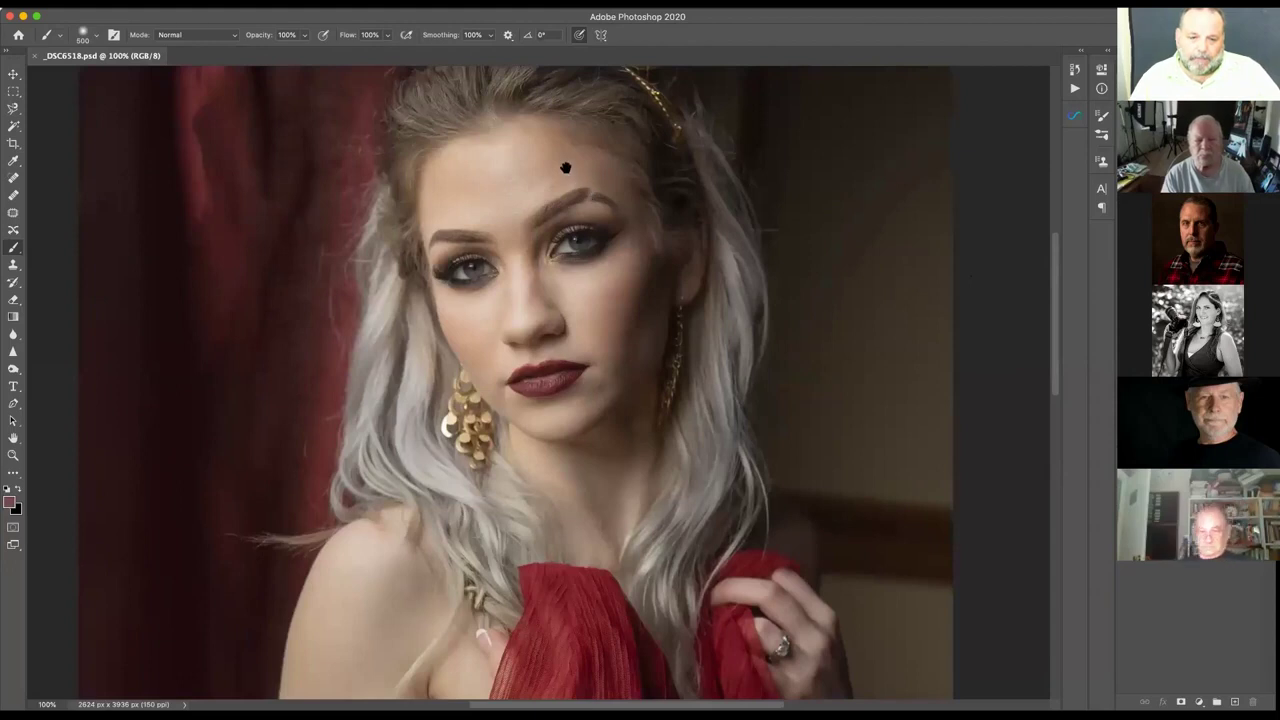
pyautogui.moveTo(565, 168); pyautogui.dragTo(497, 205)
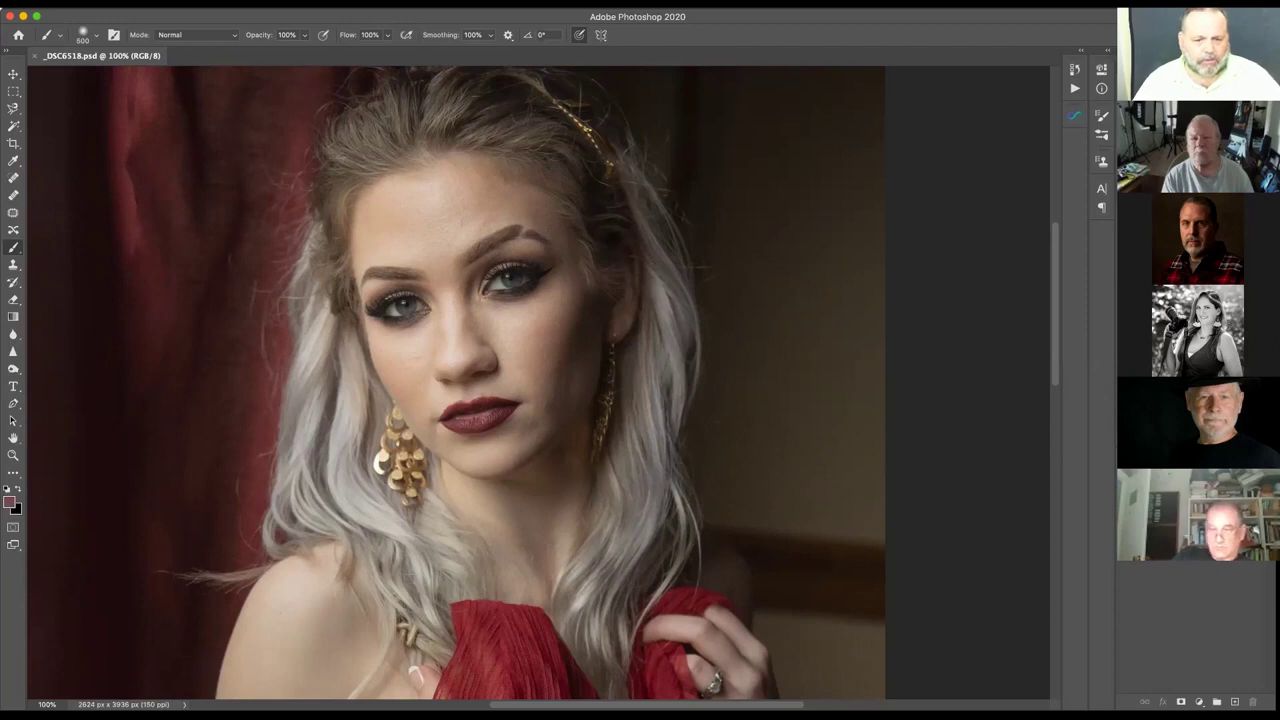
pyautogui.click(375, 3)
pyautogui.moveTo(412, 3)
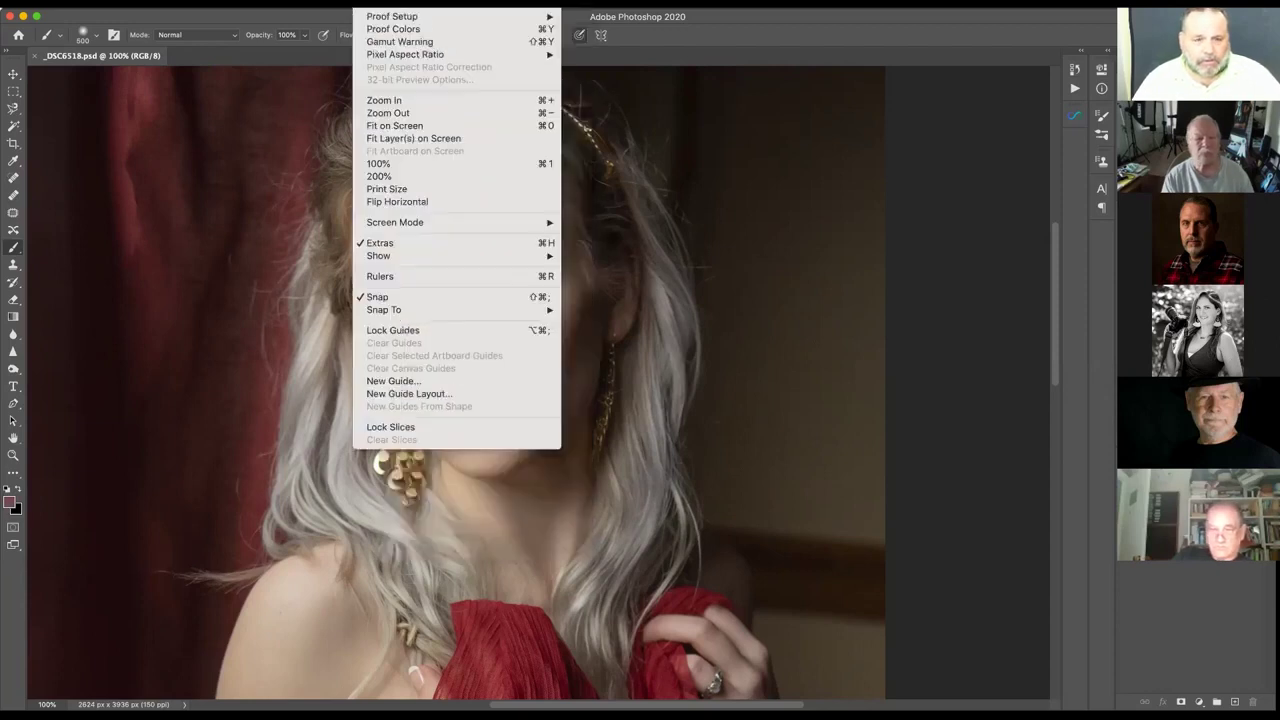
pyautogui.moveTo(315, 3)
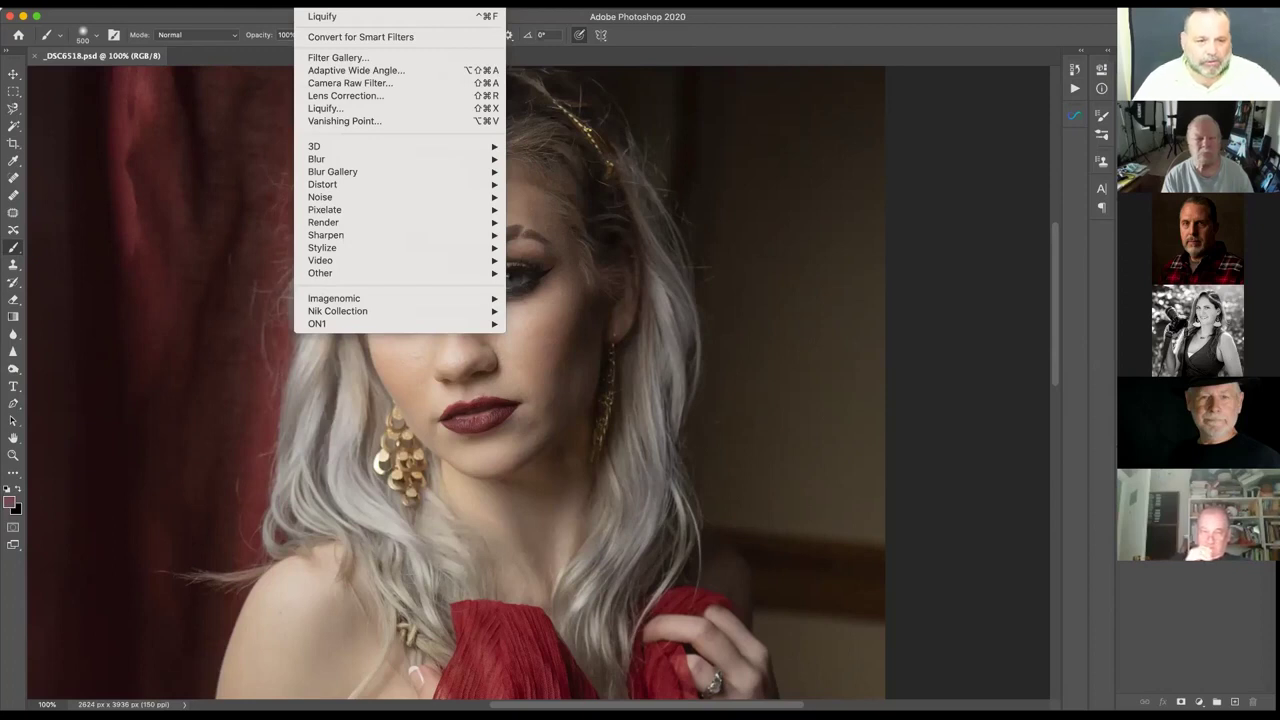
pyautogui.press('Escape')
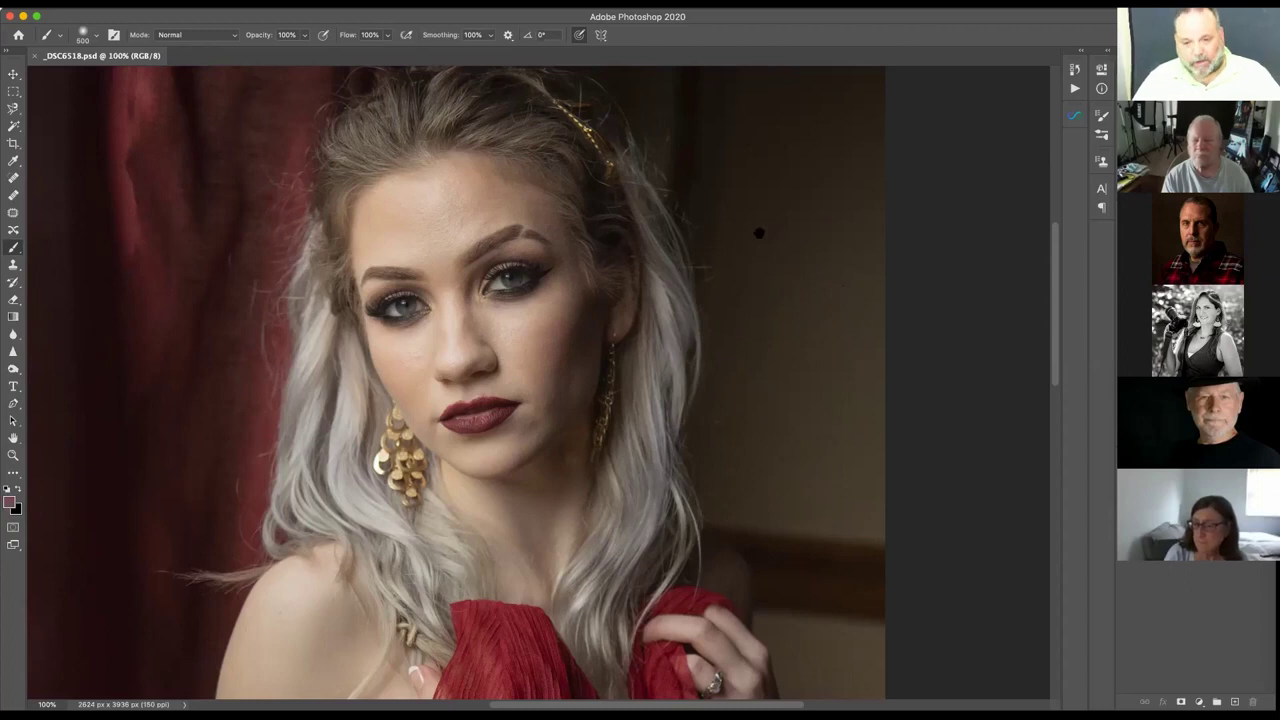
pyautogui.moveTo(757, 263); pyautogui.dragTo(741, 334)
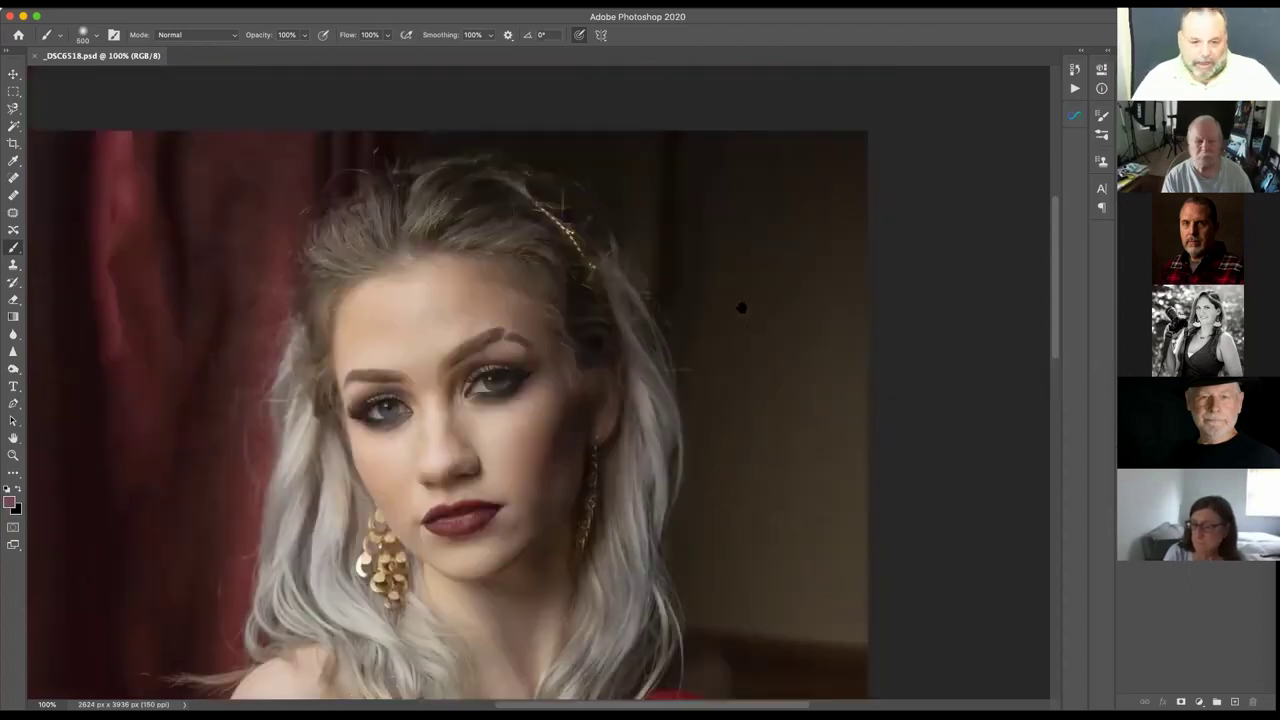
pyautogui.scroll(-3, 733, 280)
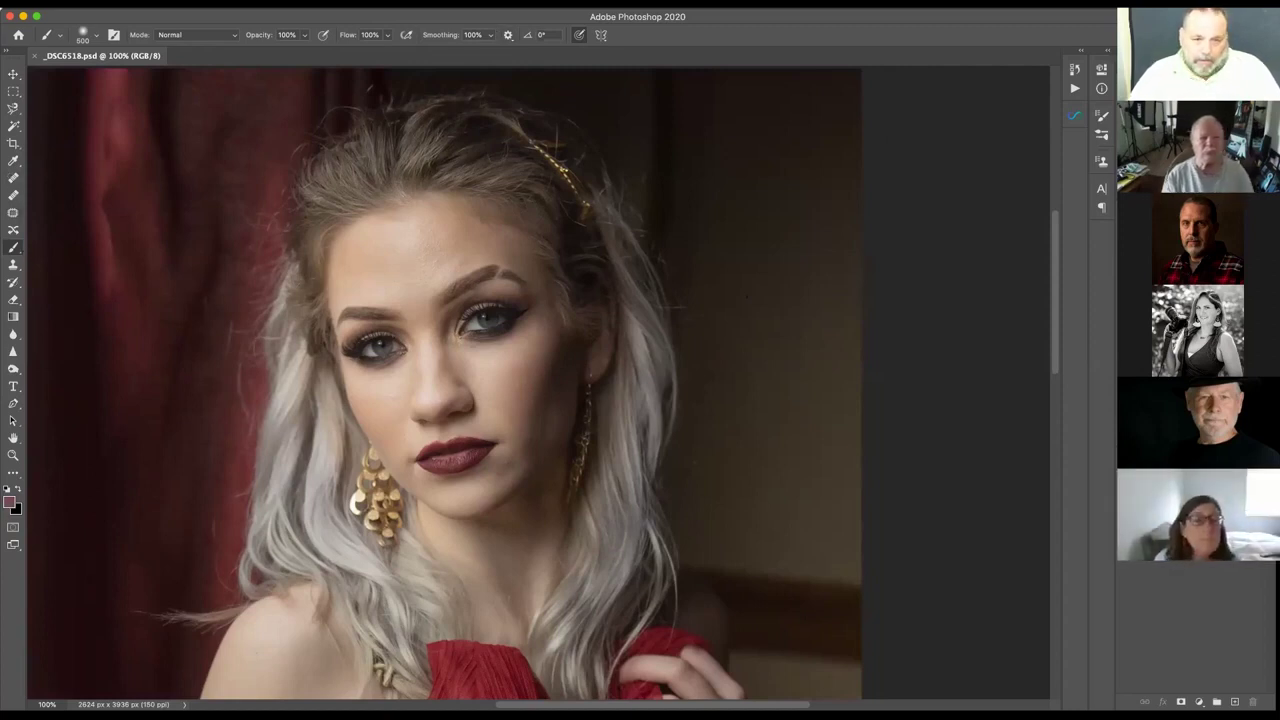
# - Apply the Photography workspace from the Window > Workspace list
pyautogui.click(372, 1)
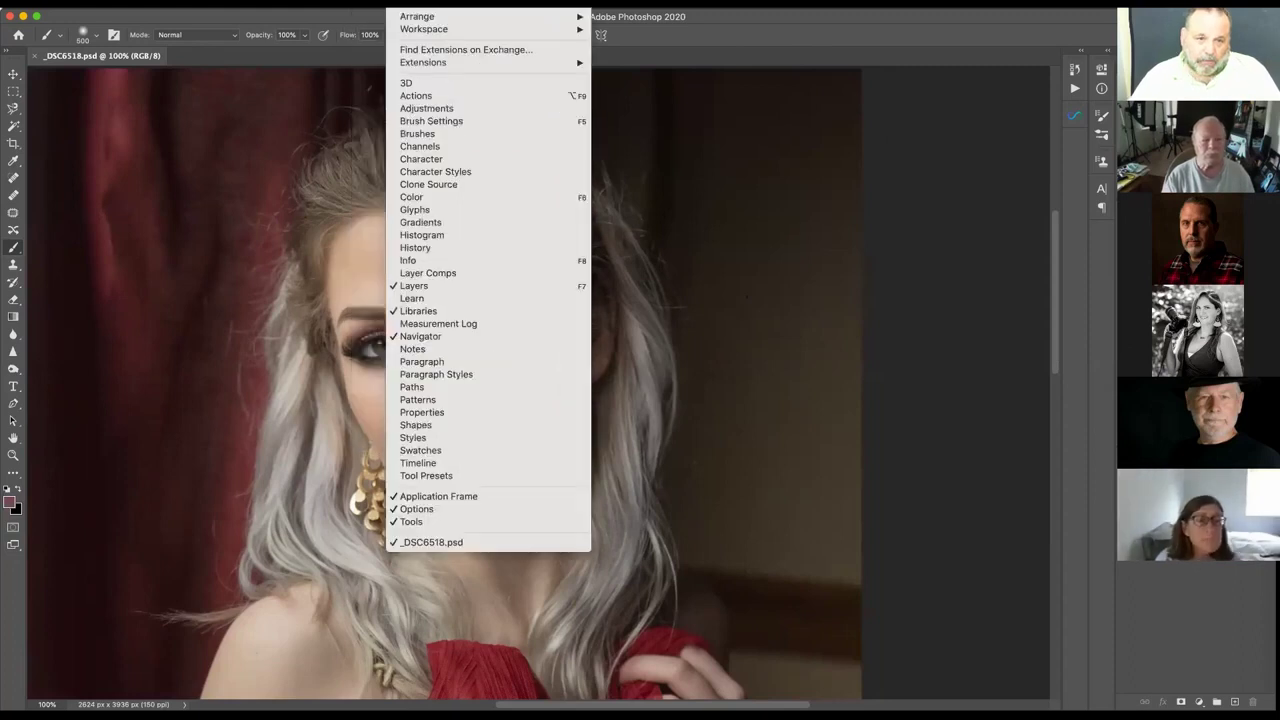
pyautogui.moveTo(415, 30)
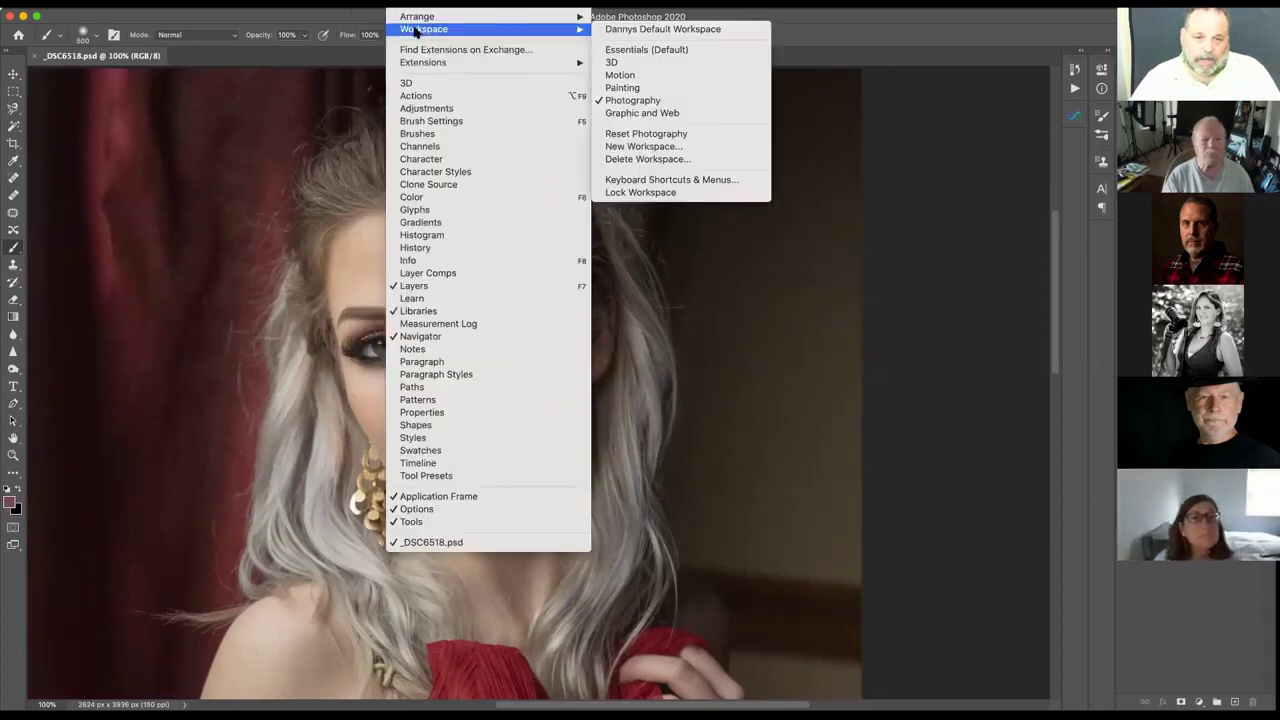
pyautogui.click(642, 103)
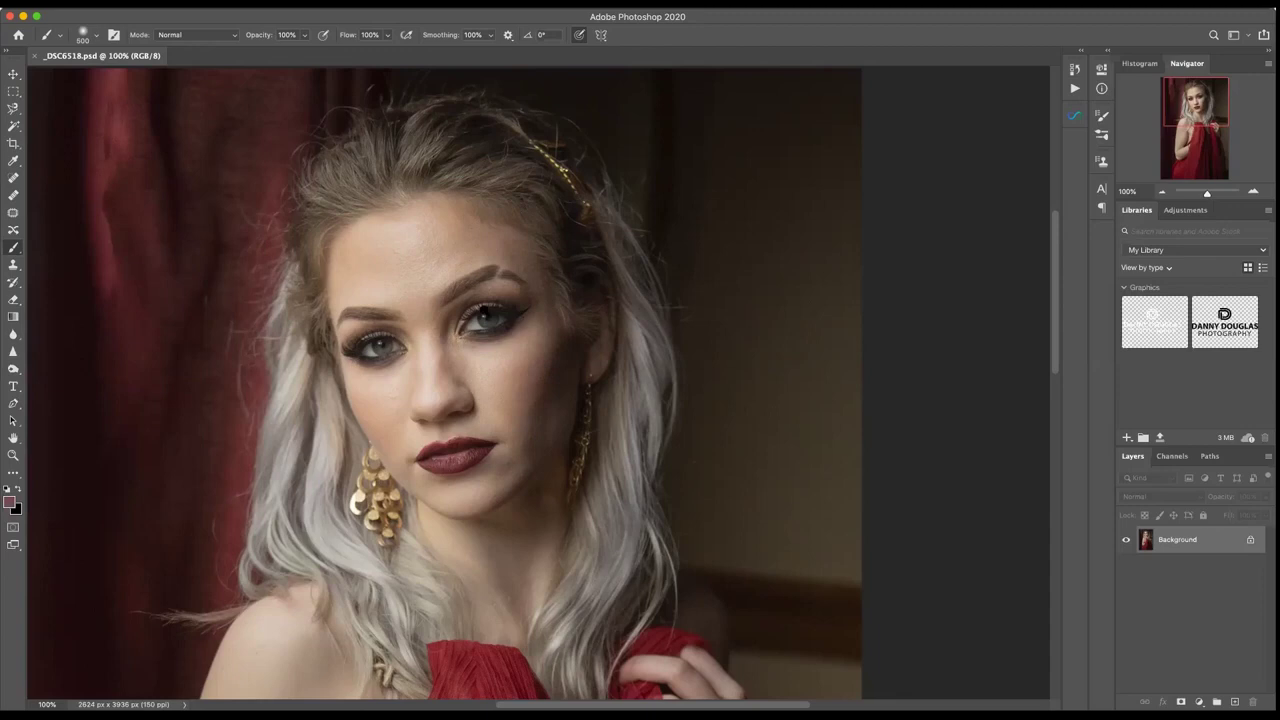
pyautogui.scroll(1, 488, 318)
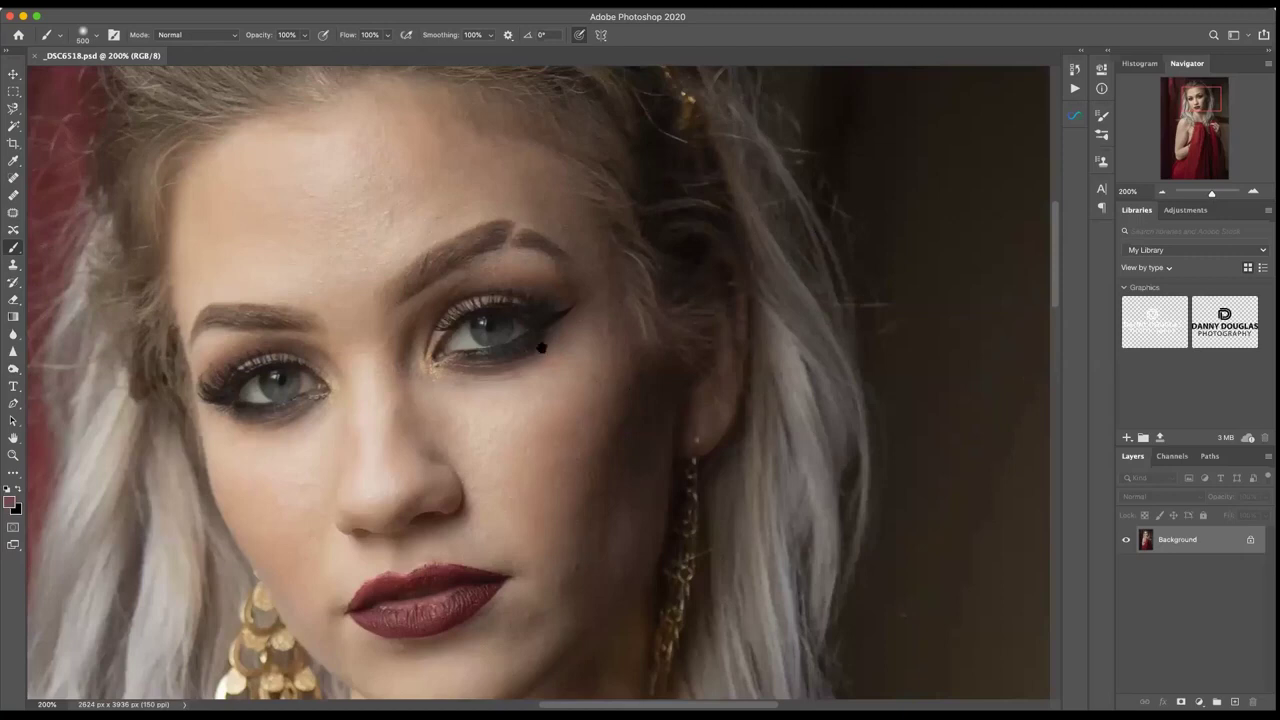
pyautogui.moveTo(541, 347); pyautogui.dragTo(571, 257)
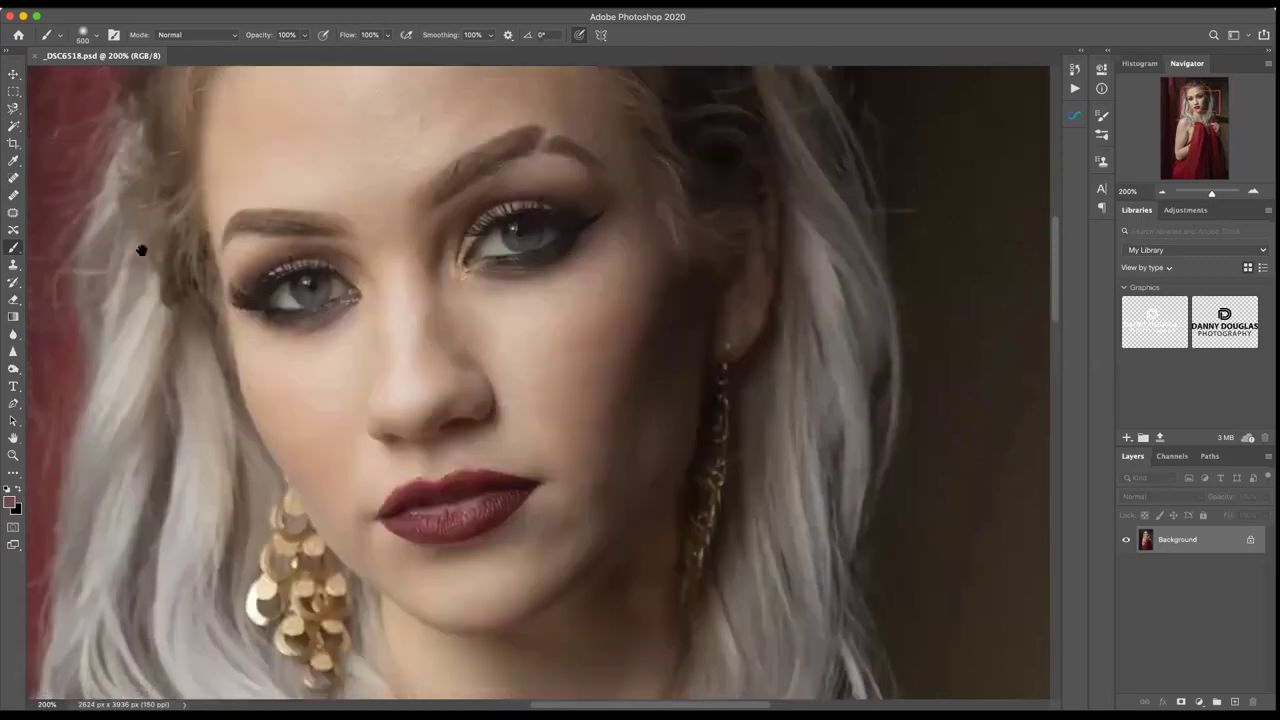
pyautogui.click(14, 74)
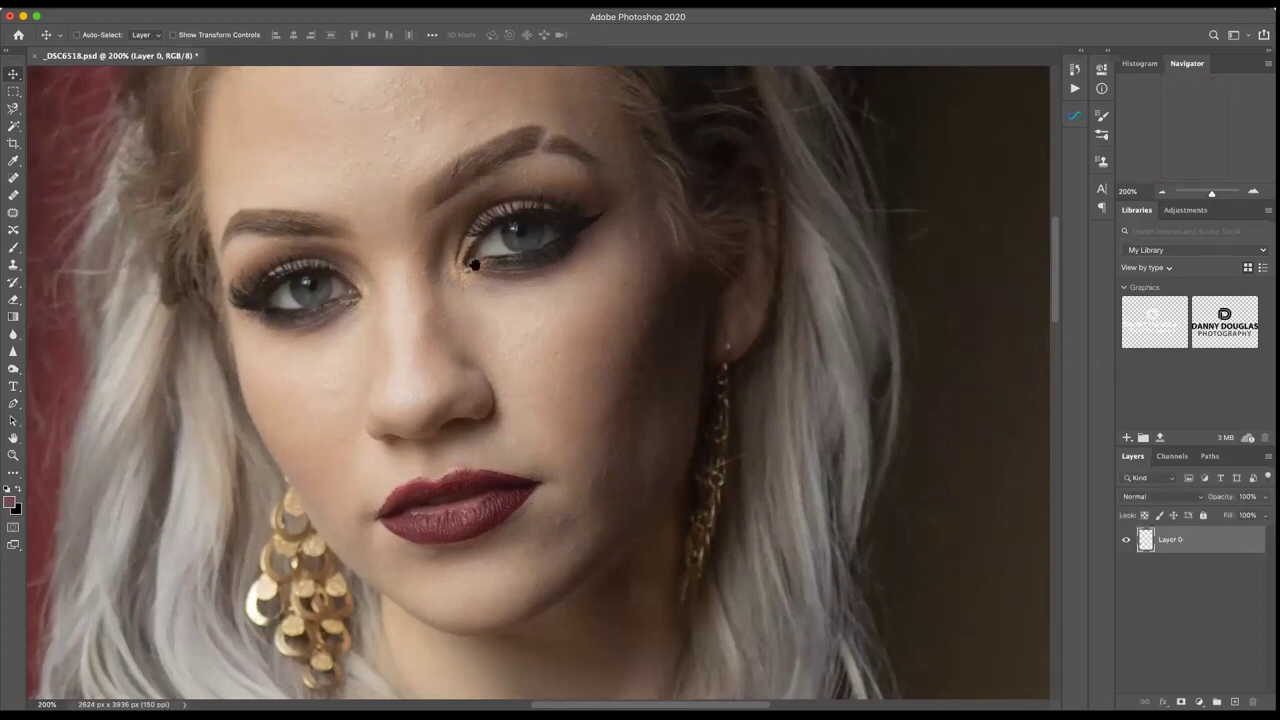
pyautogui.moveTo(447, 99); pyautogui.dragTo(487, 249)
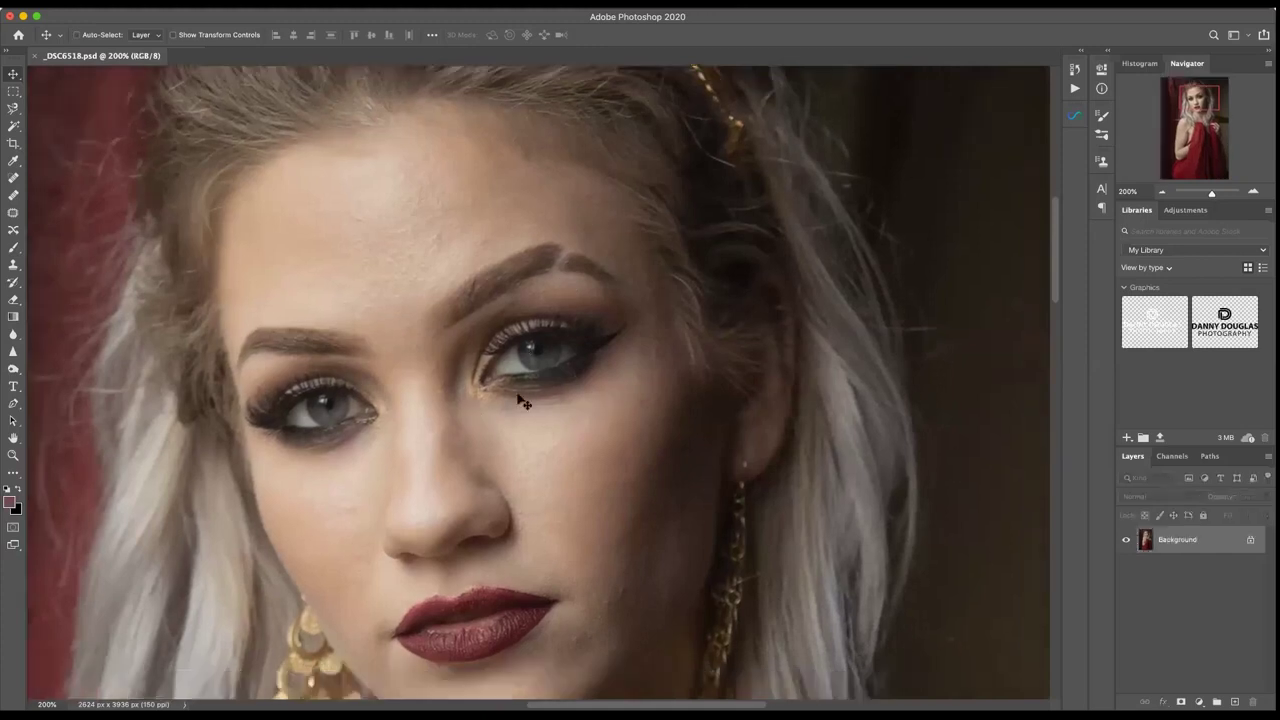
pyautogui.keyDown('alt'); pyautogui.click(468, 250); pyautogui.keyUp('alt')
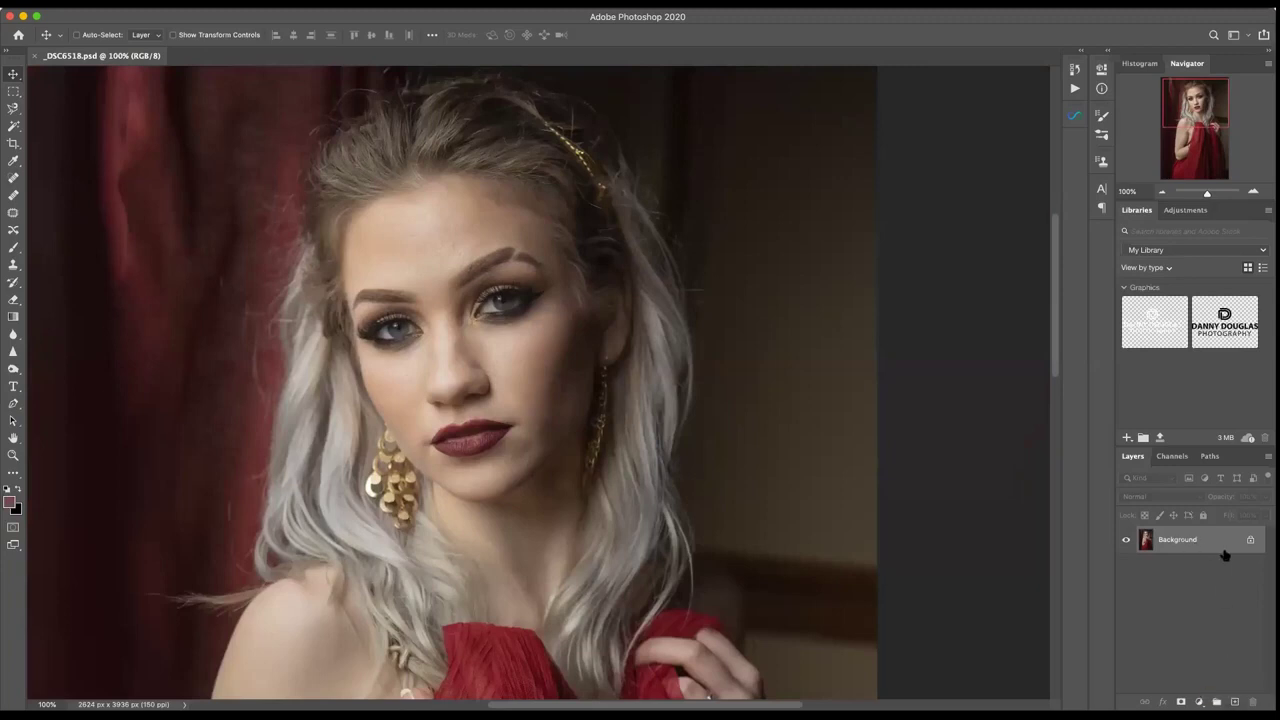
# - Duplicate the Background layer as Background copy and zoom to 300% on the forehead
pyautogui.moveTo(1208, 540); pyautogui.dragTo(1234, 702)
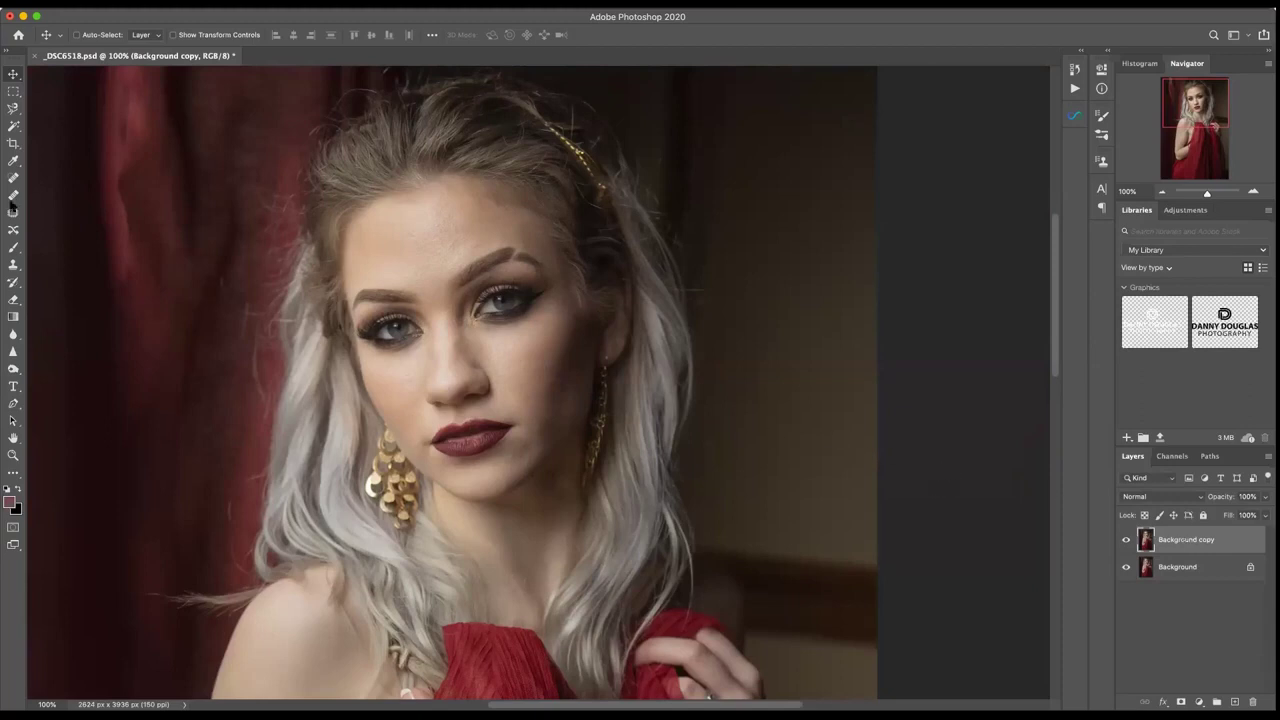
pyautogui.click(13, 455)
pyautogui.moveTo(436, 247); pyautogui.dragTo(479, 244)
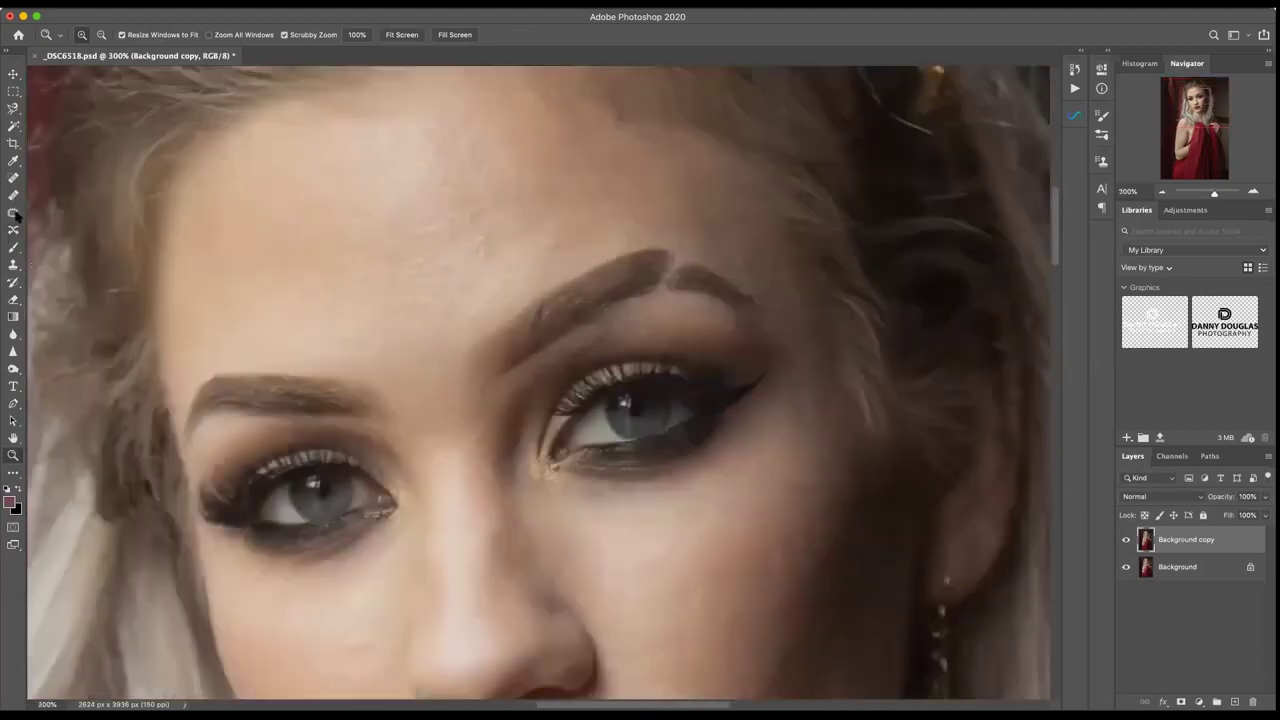
pyautogui.click(14, 177)
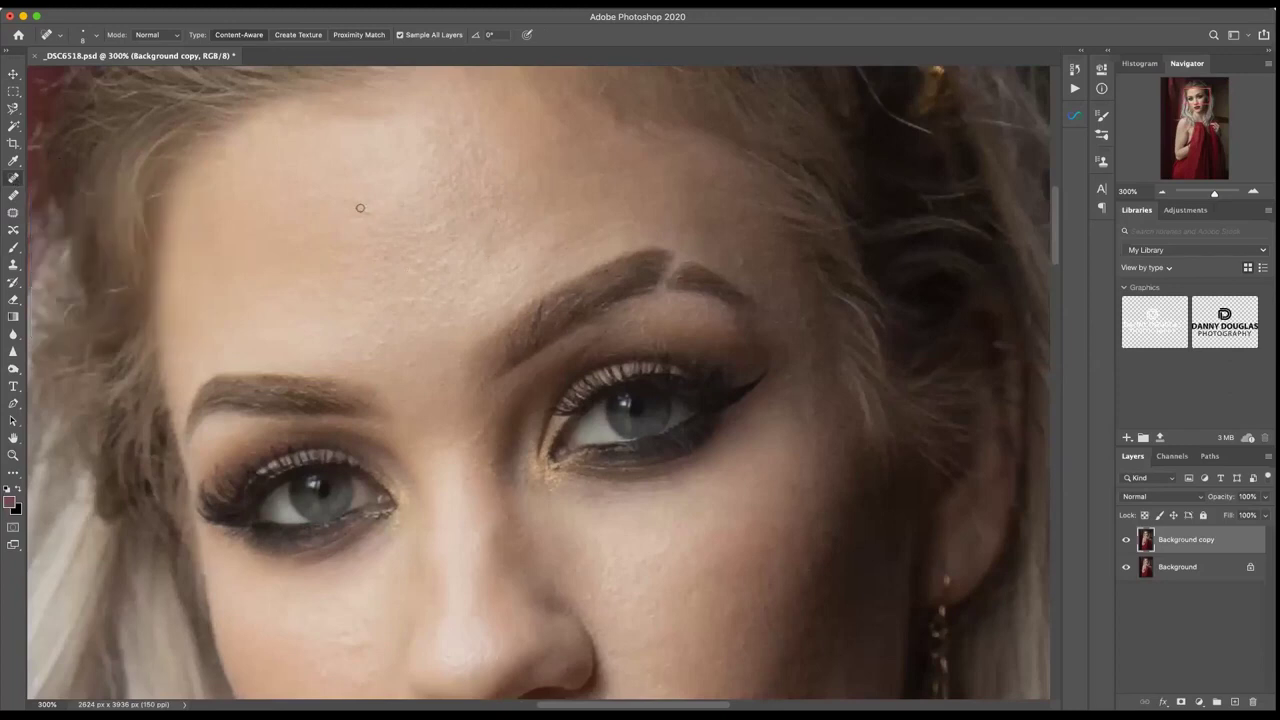
# - Heal the blemishes on the forehead and around the brows
pyautogui.moveTo(377, 158); pyautogui.dragTo(402, 157)
pyautogui.click(372, 352)
pyautogui.click(392, 324)
pyautogui.click(390, 322)
pyautogui.moveTo(390, 322); pyautogui.dragTo(371, 322)
# - Heal the blemishes on the nose and along its bridge
pyautogui.click(449, 509)
pyautogui.click(434, 251)
pyautogui.scroll(-5, 466, 186)
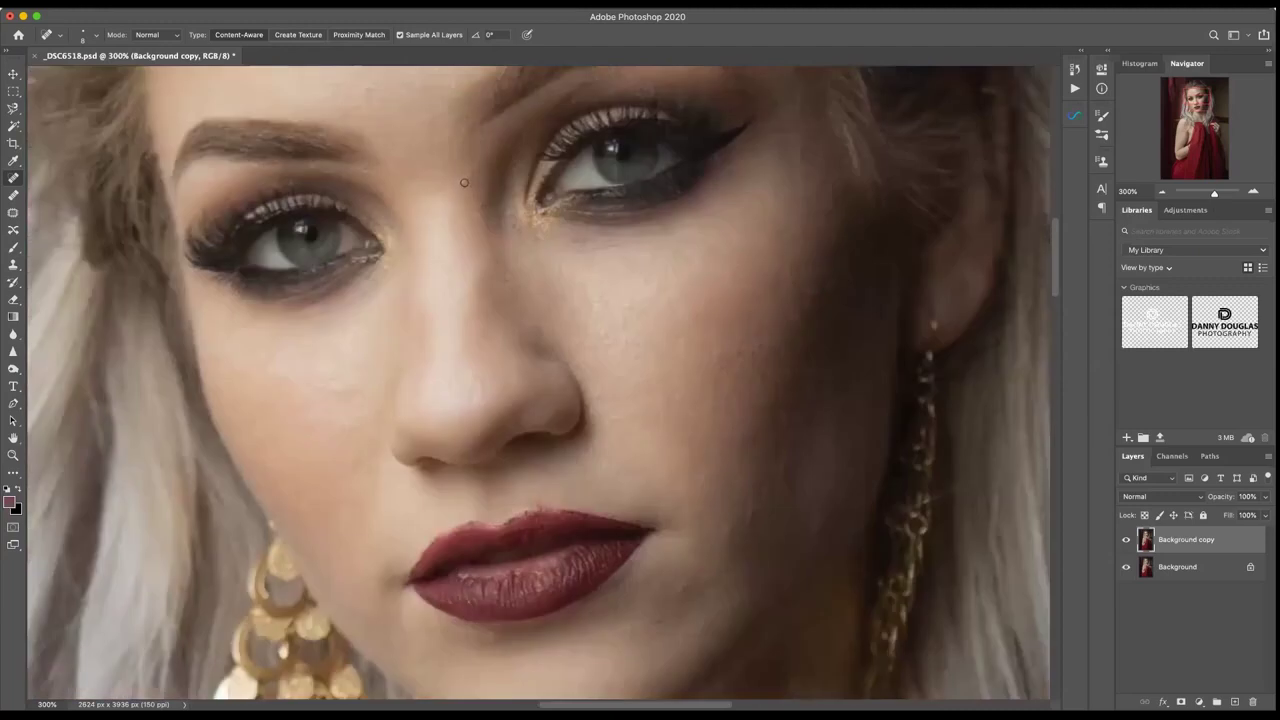
pyautogui.click(421, 191)
pyautogui.click(420, 174)
# - Heal the five blemishes scattered over the left cheek
pyautogui.click(338, 390)
pyautogui.click(332, 382)
pyautogui.click(320, 400)
pyautogui.click(308, 420)
pyautogui.click(320, 328)
# - Heal the blemishes across the right cheek
pyautogui.click(679, 338)
pyautogui.click(623, 431)
pyautogui.click(636, 414)
pyautogui.click(648, 432)
pyautogui.click(668, 459)
pyautogui.click(751, 509)
# - Heal the blemishes along the jawline and around the lower lip
pyautogui.click(683, 587)
pyautogui.click(661, 620)
pyautogui.click(490, 636)
pyautogui.click(488, 635)
pyautogui.click(603, 562)
pyautogui.click(645, 578)
# - Bring the chin into view and remove the small chin mole
pyautogui.scroll(1, 645, 578)
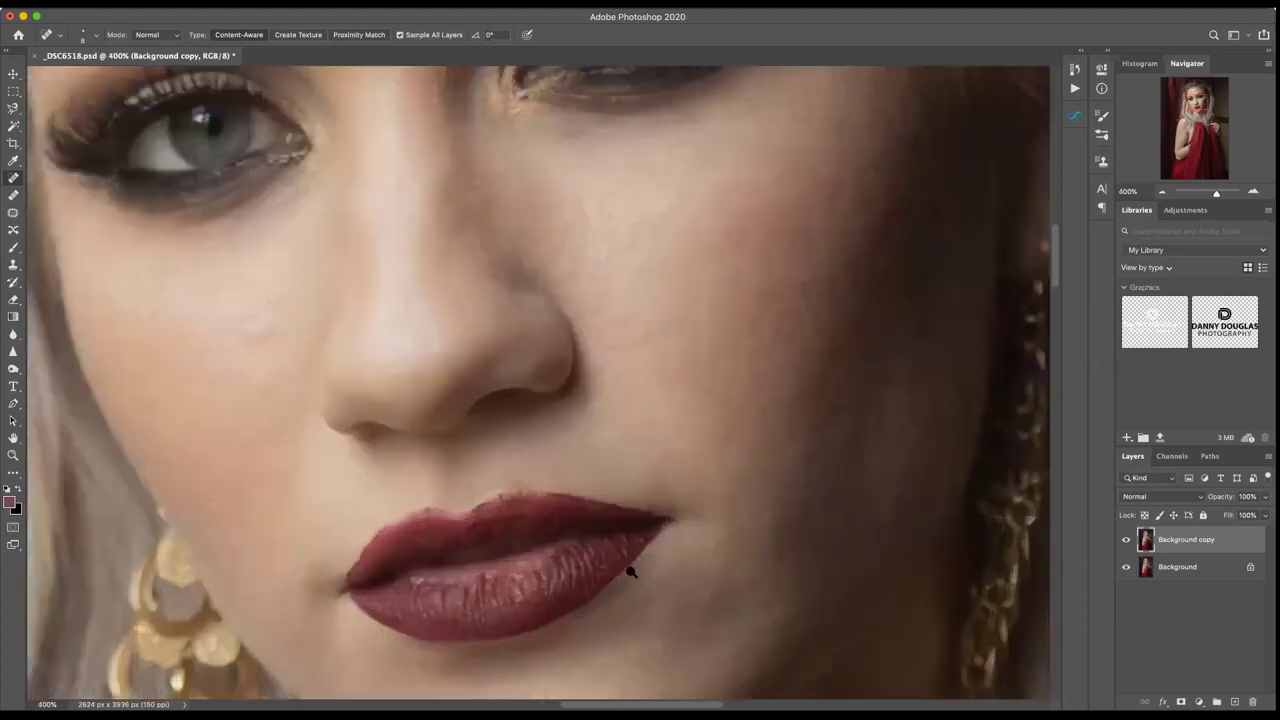
pyautogui.scroll(-2, 631, 572)
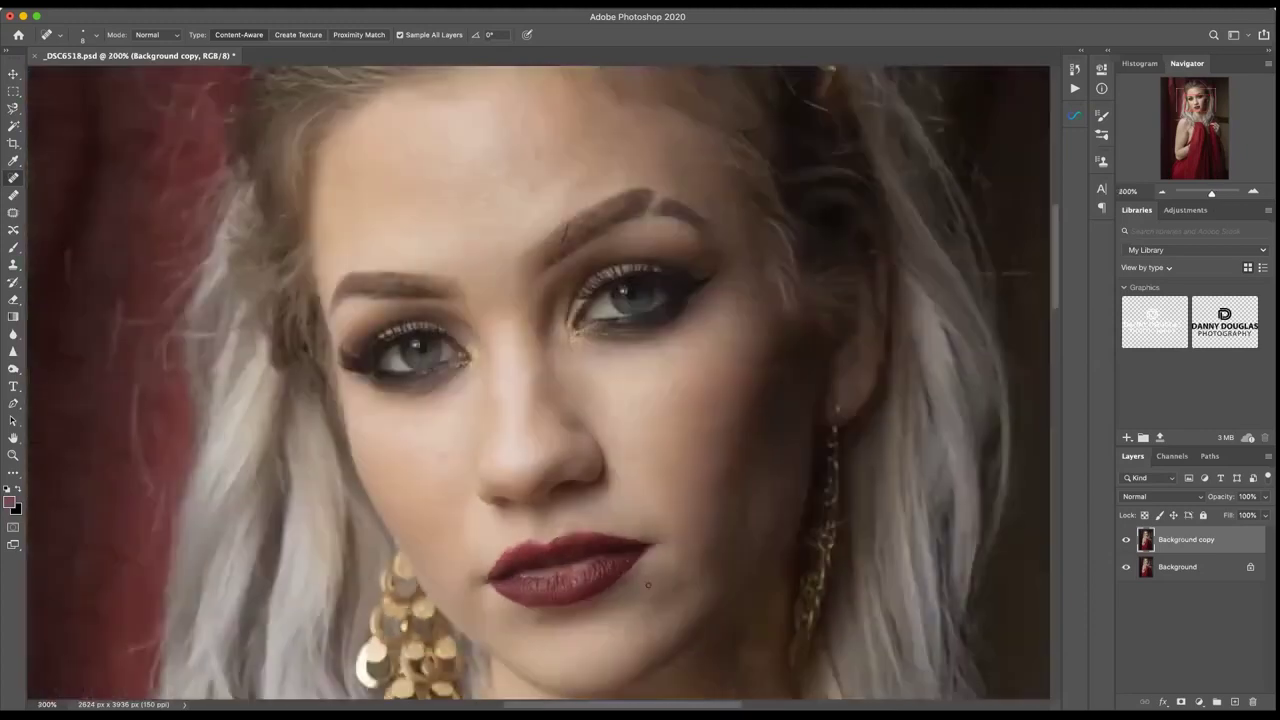
pyautogui.moveTo(630, 555); pyautogui.dragTo(569, 406)
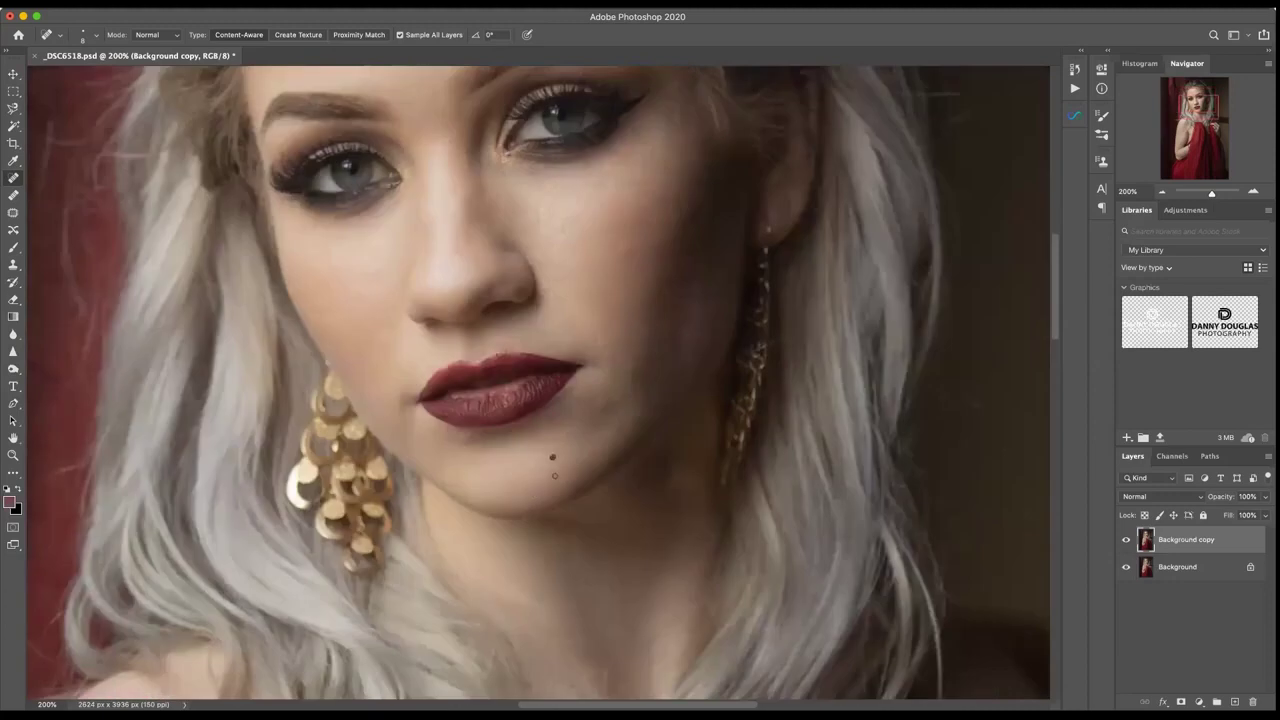
pyautogui.click(552, 457)
pyautogui.scroll(3, 500, 348)
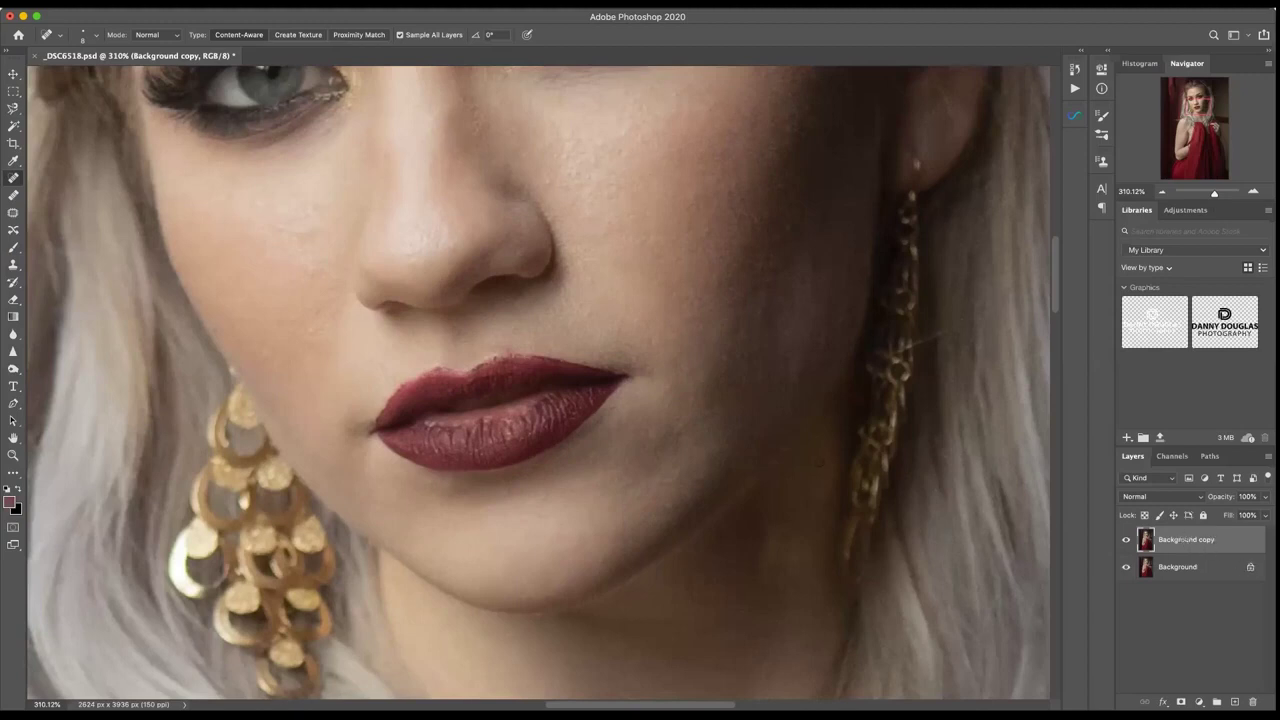
# - Add a new empty layer and rename it Painting
pyautogui.press('super+shift+alt+n')
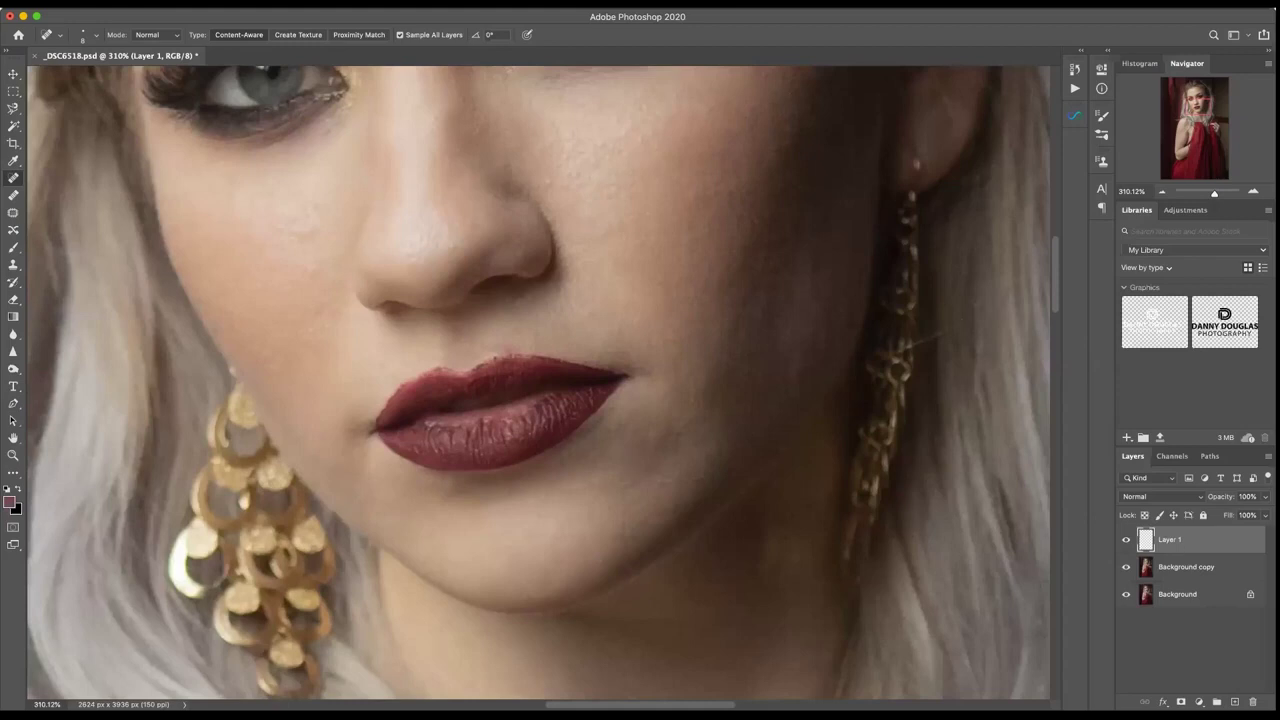
pyautogui.click(13, 248)
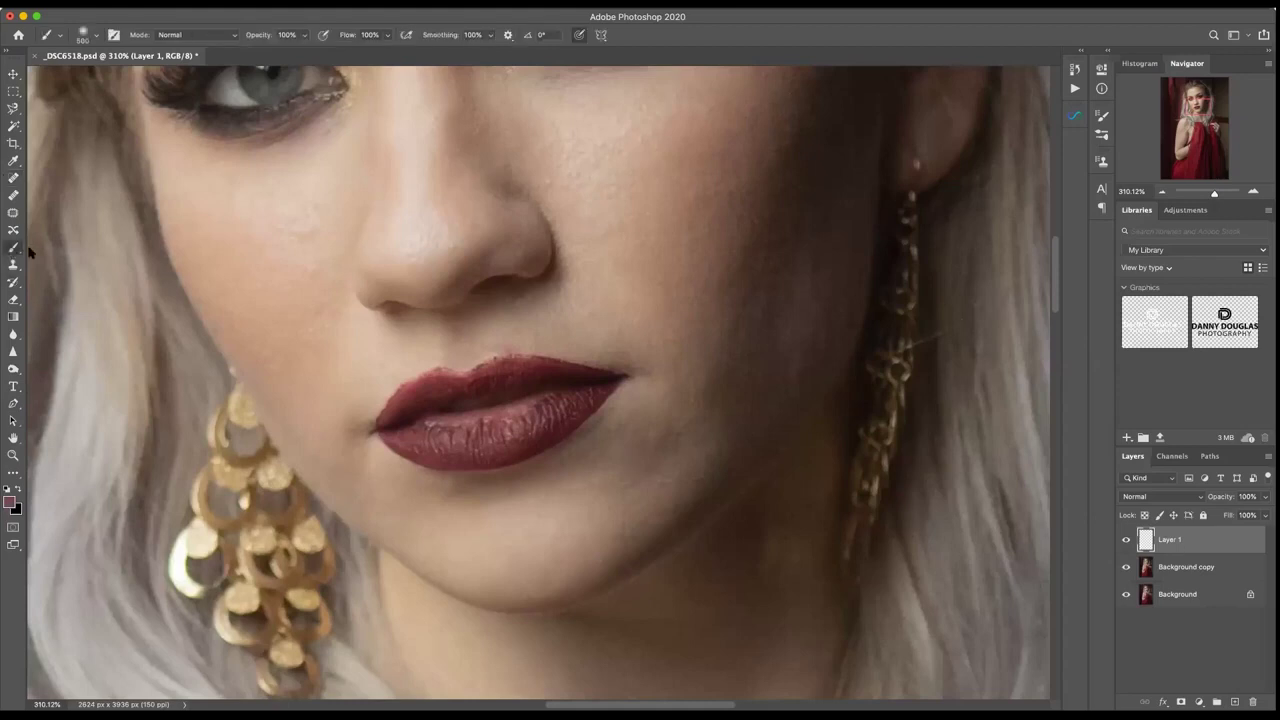
pyautogui.doubleClick(1170, 541)
pyautogui.write('Painting')
pyautogui.press('Return')
# - Set the brush size to about 10 with the bracket keys
pyautogui.press('[')
pyautogui.press('[')
pyautogui.press('[')
pyautogui.press('[')
pyautogui.press(']')
pyautogui.press(']')
pyautogui.press(']')
pyautogui.press(']')
pyautogui.press(']')
pyautogui.press('[')
pyautogui.press('[')
pyautogui.scroll(1, 475, 368)
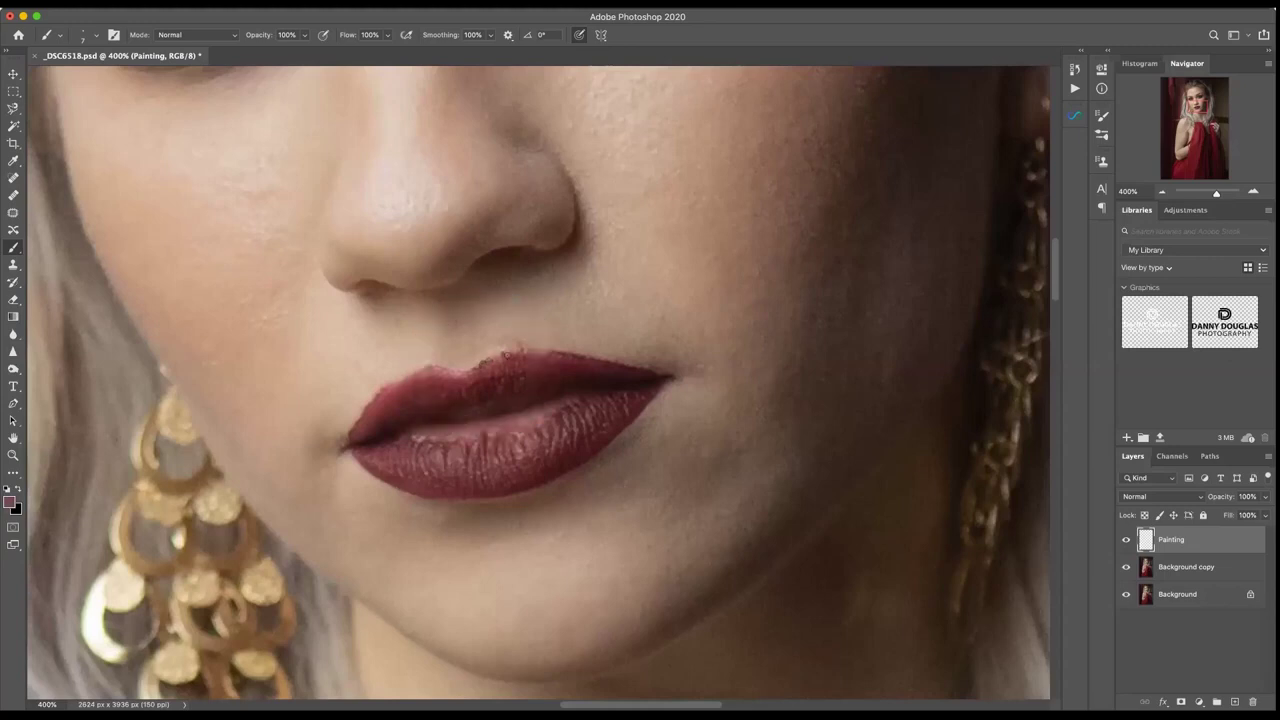
# - Paint the upper lip's top edge, then lower brush opacity to about 36% and flow to 68%
pyautogui.moveTo(530, 352)
pyautogui.mouseDown()
pyautogui.moveTo(510, 353)
pyautogui.moveTo(572, 356)
pyautogui.mouseUp()
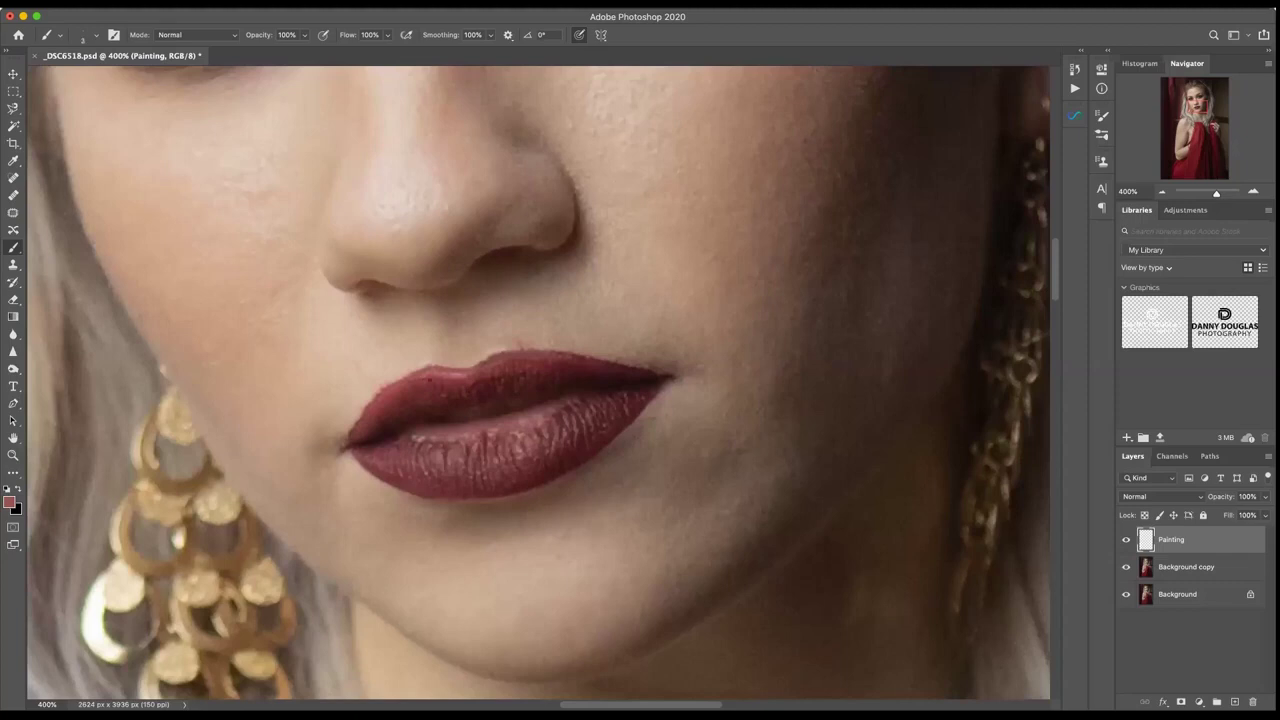
pyautogui.click(302, 38)
pyautogui.moveTo(306, 51); pyautogui.dragTo(266, 55)
pyautogui.click(388, 36)
pyautogui.moveTo(390, 52); pyautogui.dragTo(367, 53)
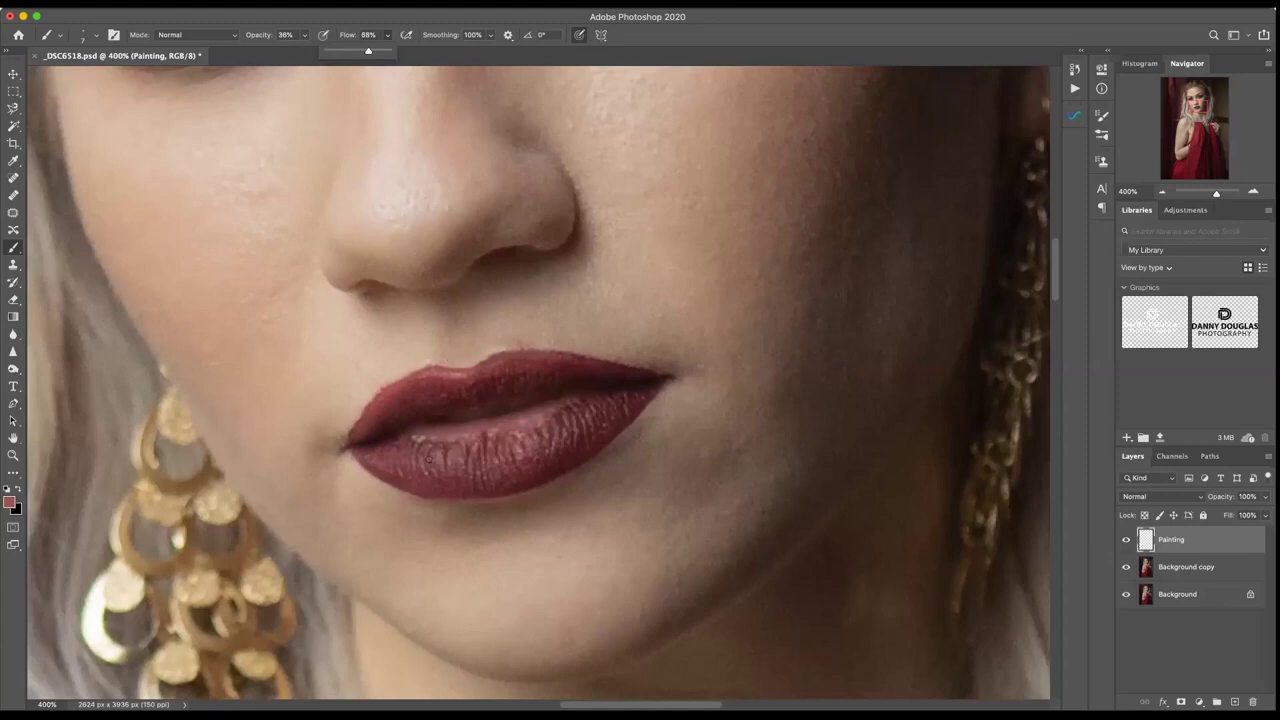
# - Sample the lip colour and toggle the Painting layer off and on to compare
pyautogui.keyDown('alt'); pyautogui.click(434, 386); pyautogui.keyUp('alt')
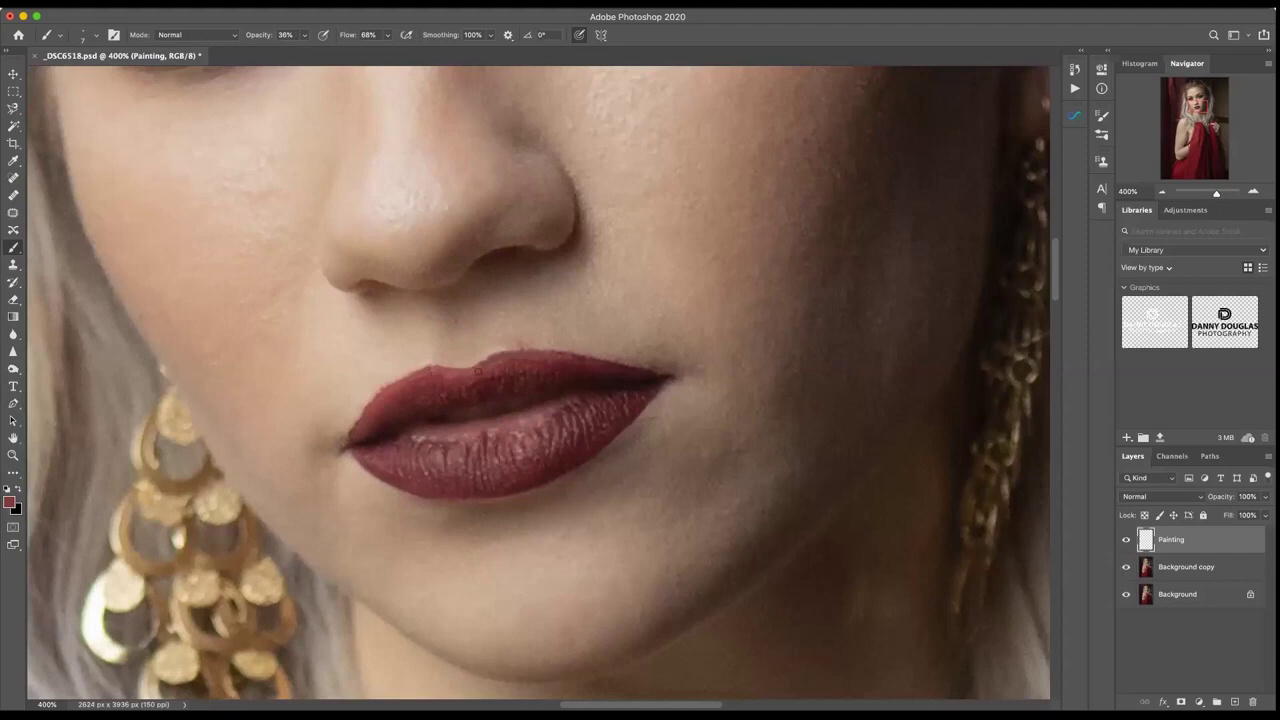
pyautogui.click(1126, 540)
pyautogui.click(1126, 540)
pyautogui.scroll(-5, 493, 368)
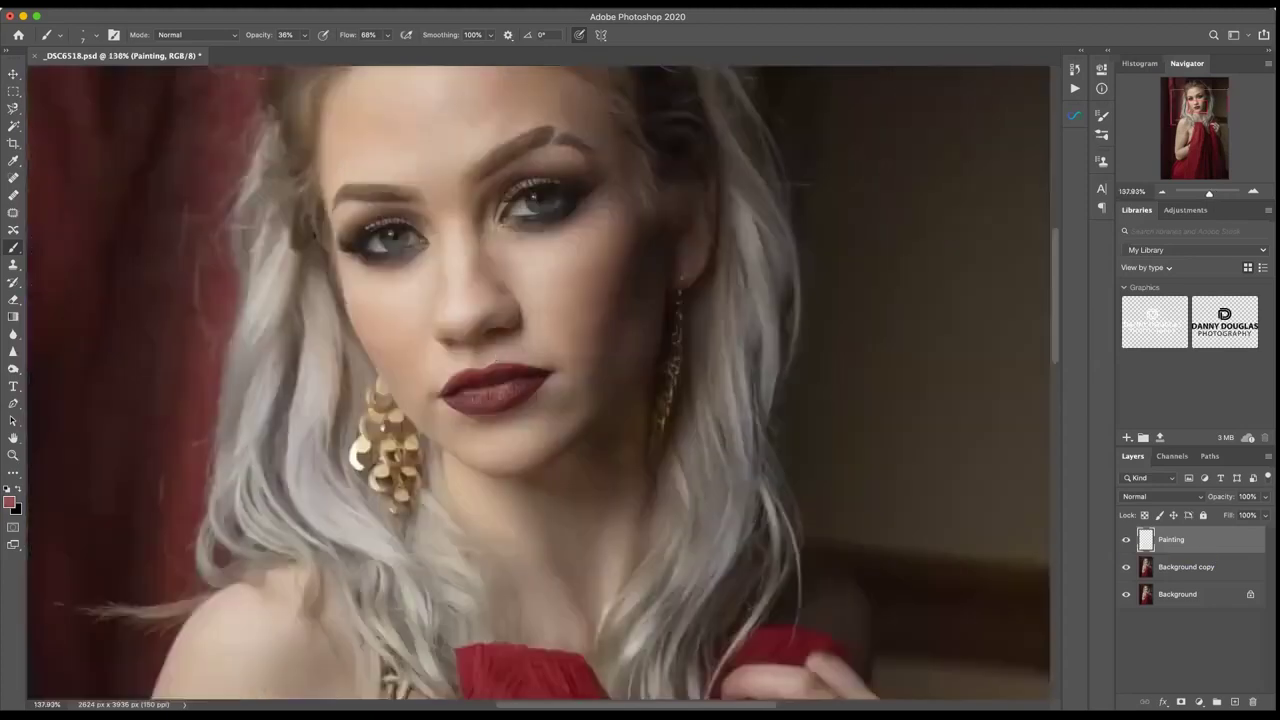
pyautogui.click(1127, 540)
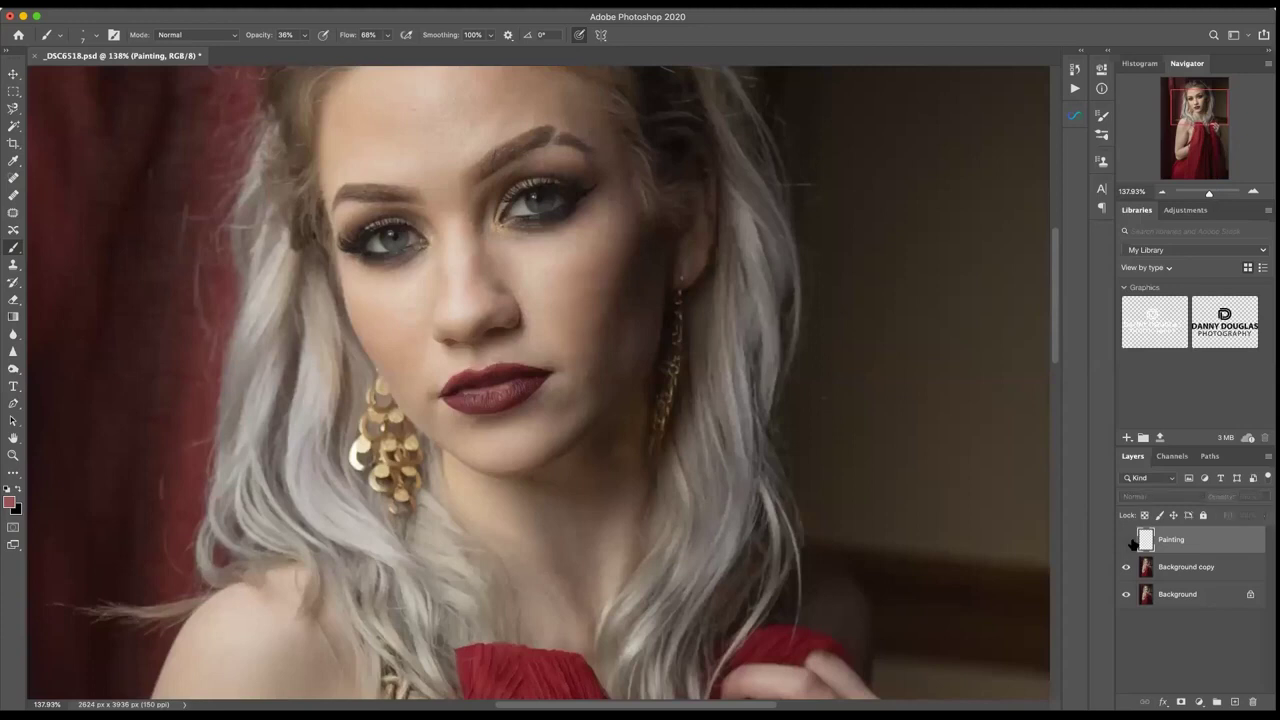
pyautogui.click(1127, 540)
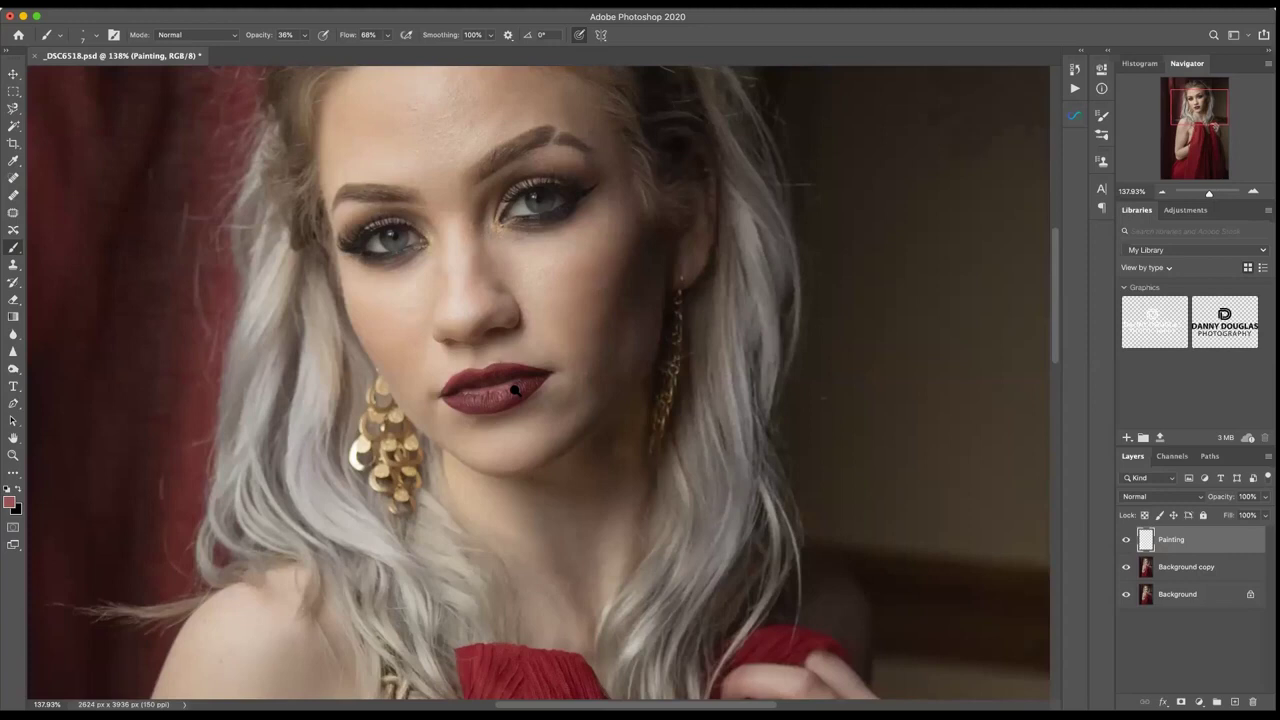
pyautogui.scroll(3, 513, 390)
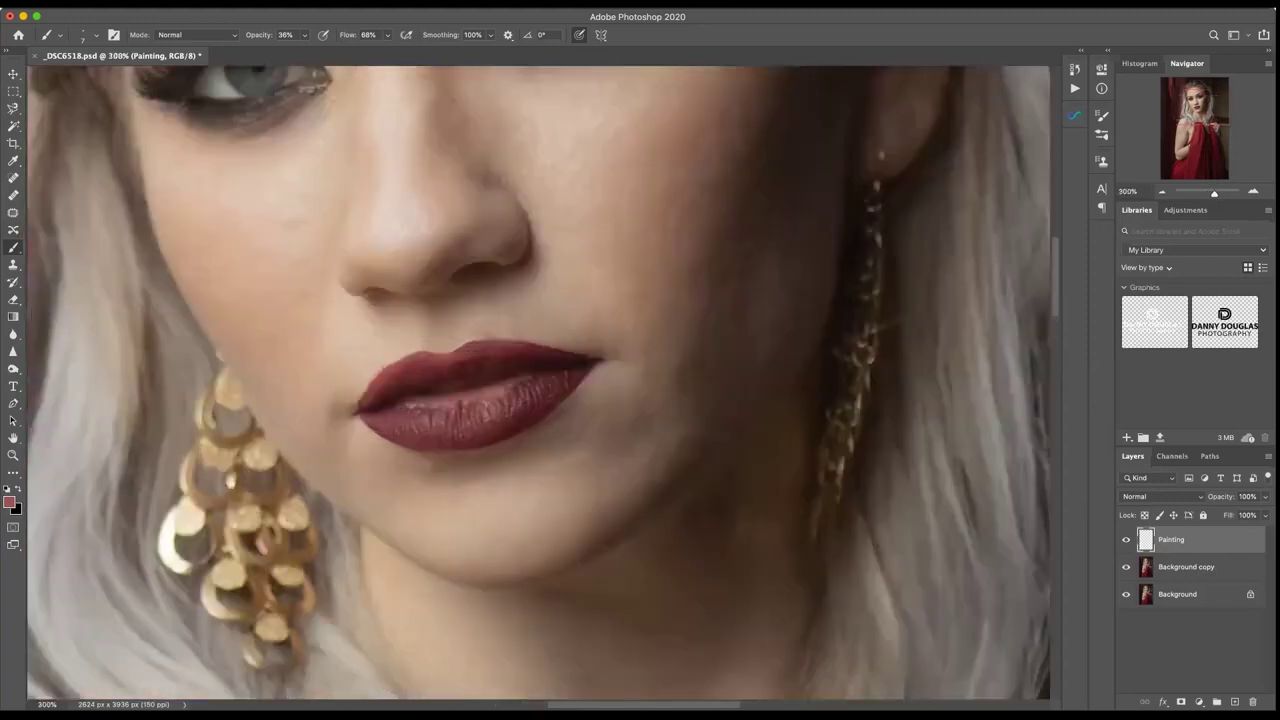
# - Set brush opacity to 50% and flow to 95%, sampling darker and lighter reds from the lower lip
pyautogui.click(258, 35)
pyautogui.click(432, 410)
pyautogui.click(387, 35)
pyautogui.moveTo(388, 52); pyautogui.dragTo(404, 51)
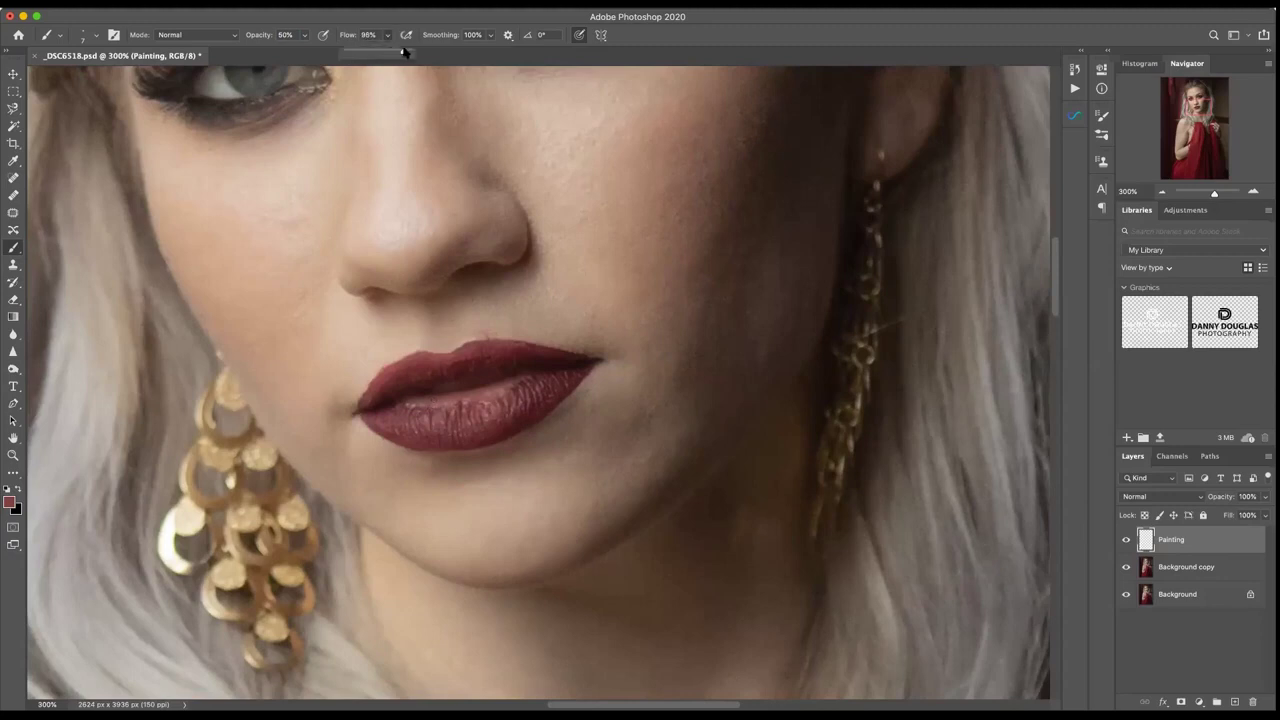
pyautogui.click(434, 408)
pyautogui.keyDown('alt'); pyautogui.click(475, 398); pyautogui.keyUp('alt')
pyautogui.keyDown('alt'); pyautogui.click(508, 390); pyautogui.keyUp('alt')
# - Open and close the About Photoshop window from the Photoshop menu
pyautogui.click(55, 6)
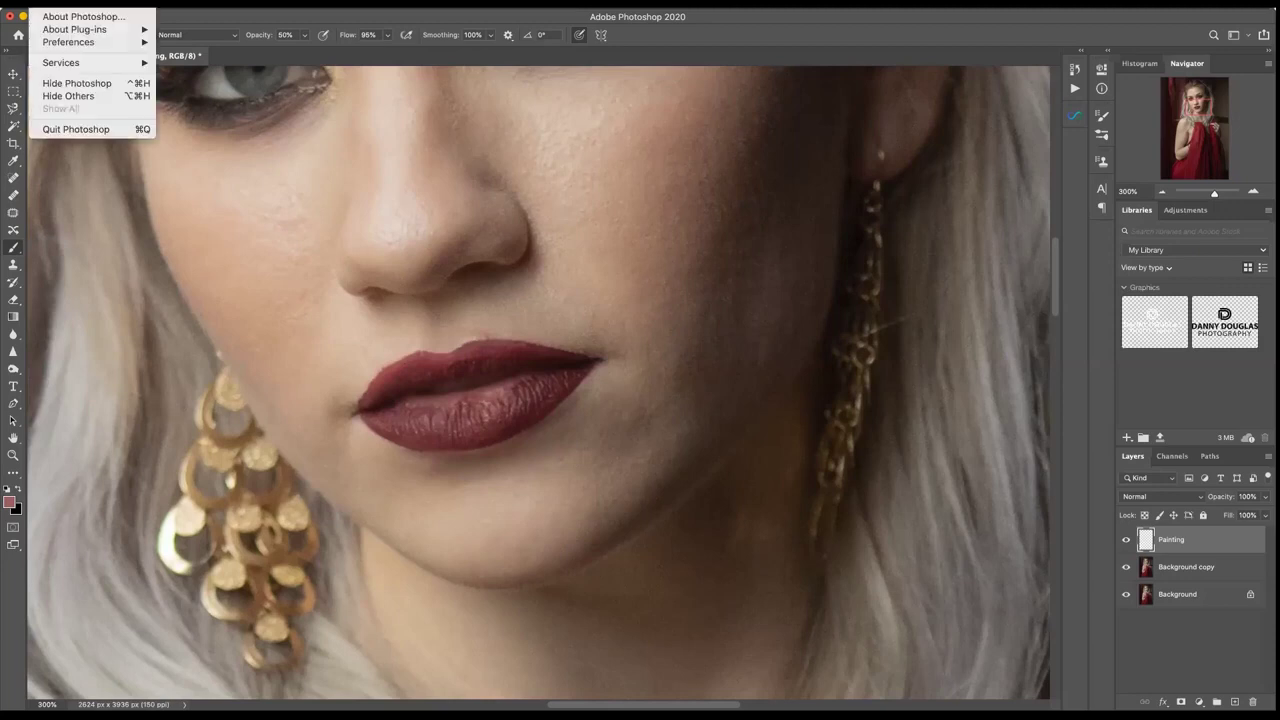
pyautogui.press('Escape')
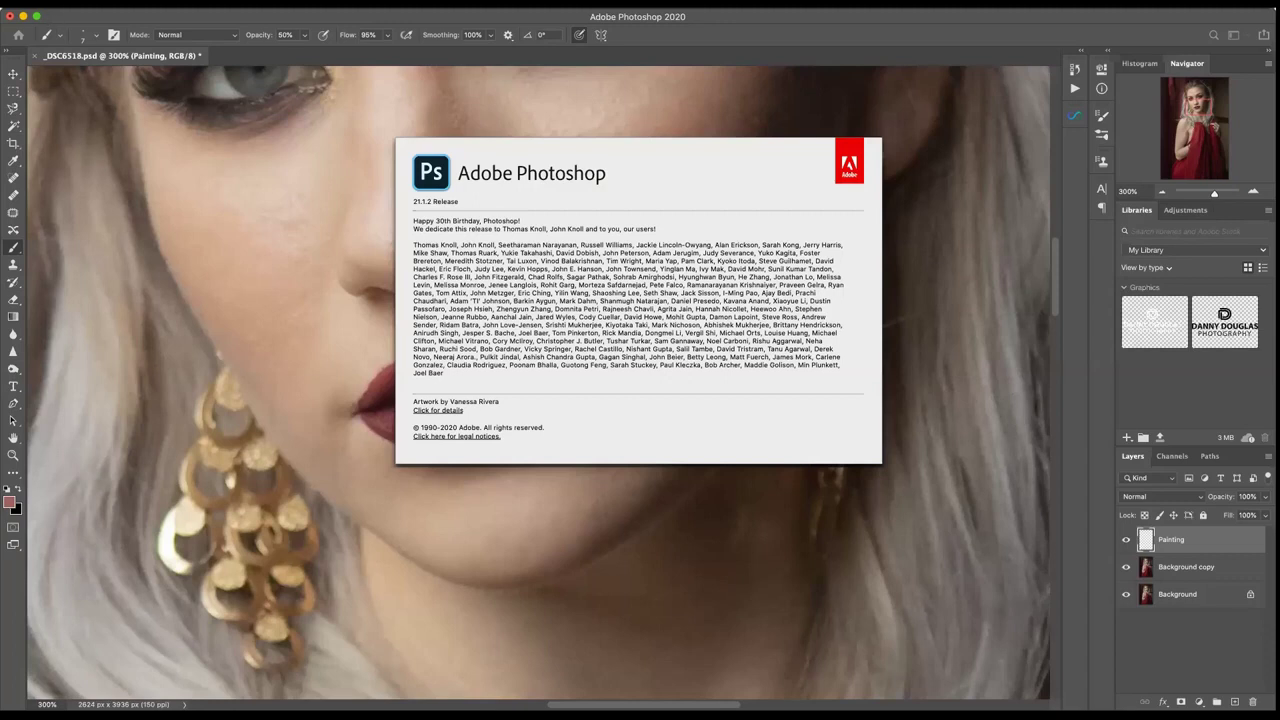
pyautogui.click(80, 14)
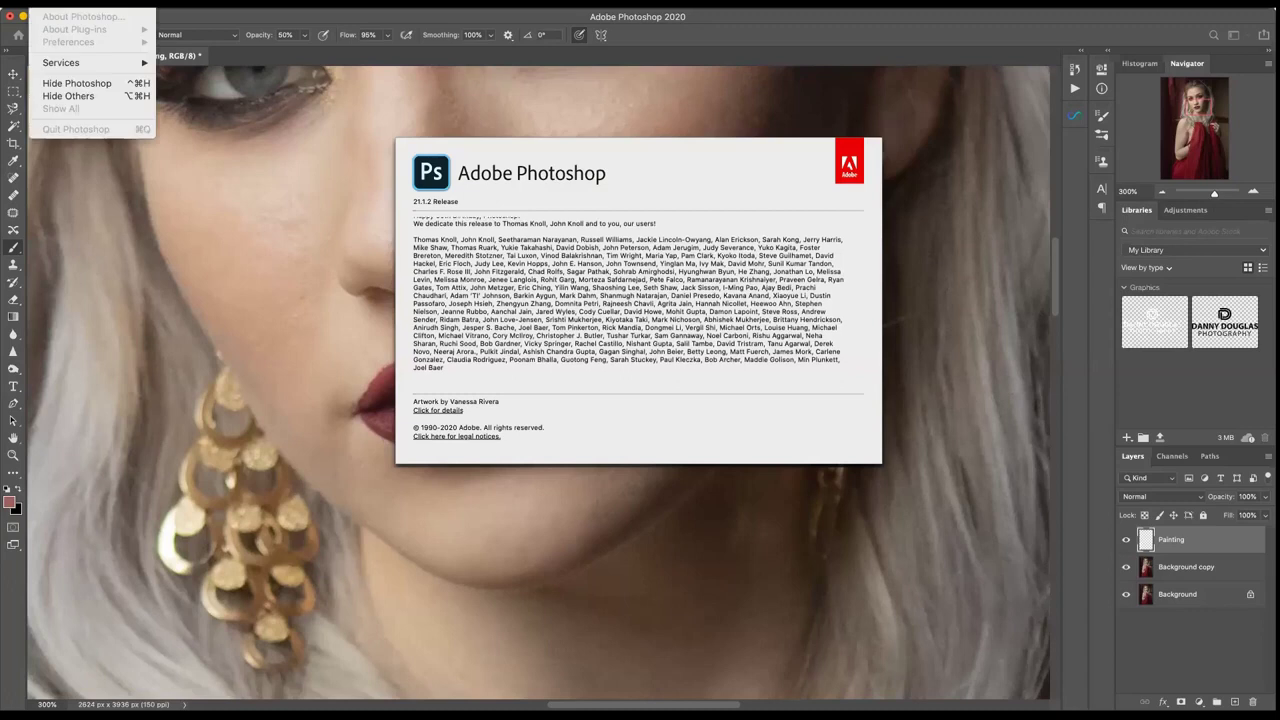
pyautogui.press('Escape')
pyautogui.press('Escape')
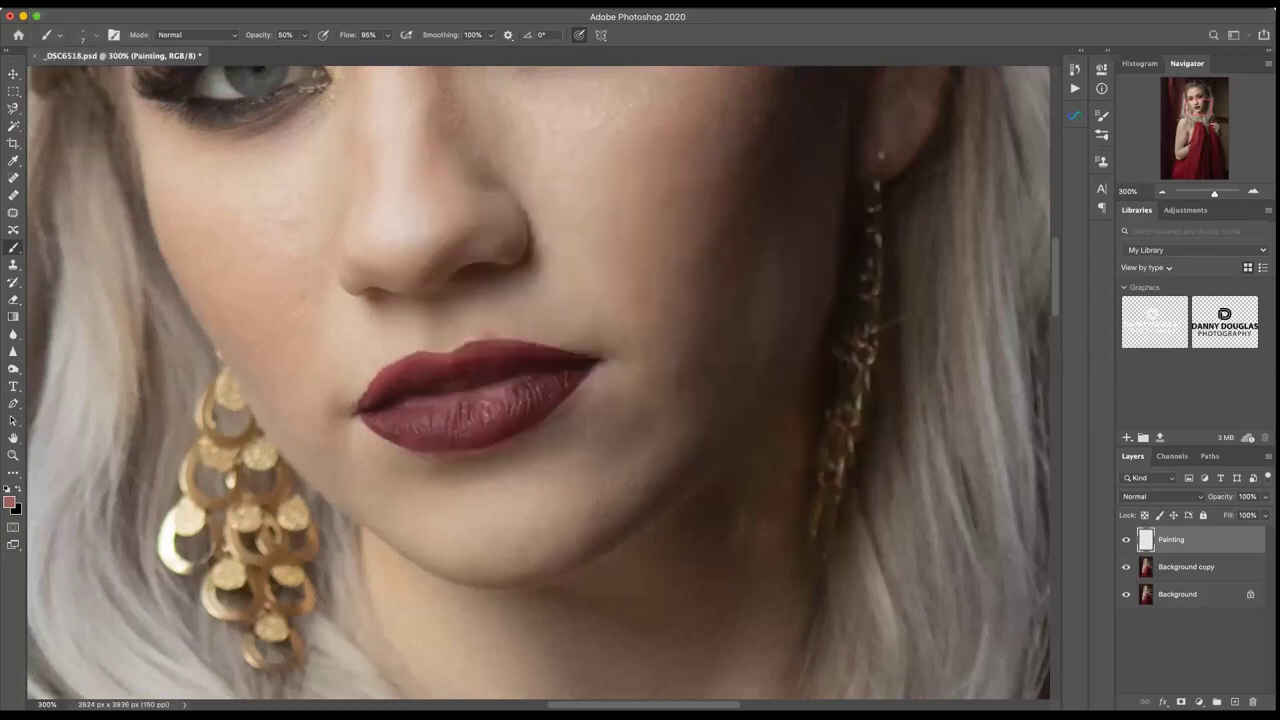
# - Sample several darker reds from the lips as the brush colour
pyautogui.keyDown('alt'); pyautogui.click(489, 404); pyautogui.keyUp('alt')
pyautogui.keyDown('alt'); pyautogui.click(519, 386); pyautogui.keyUp('alt')
pyautogui.keyDown('alt'); pyautogui.click(502, 375); pyautogui.keyUp('alt')
# - Switch to the Eraser, fit the image, then zoom to 100% and pan to the face
pyautogui.click(12, 300)
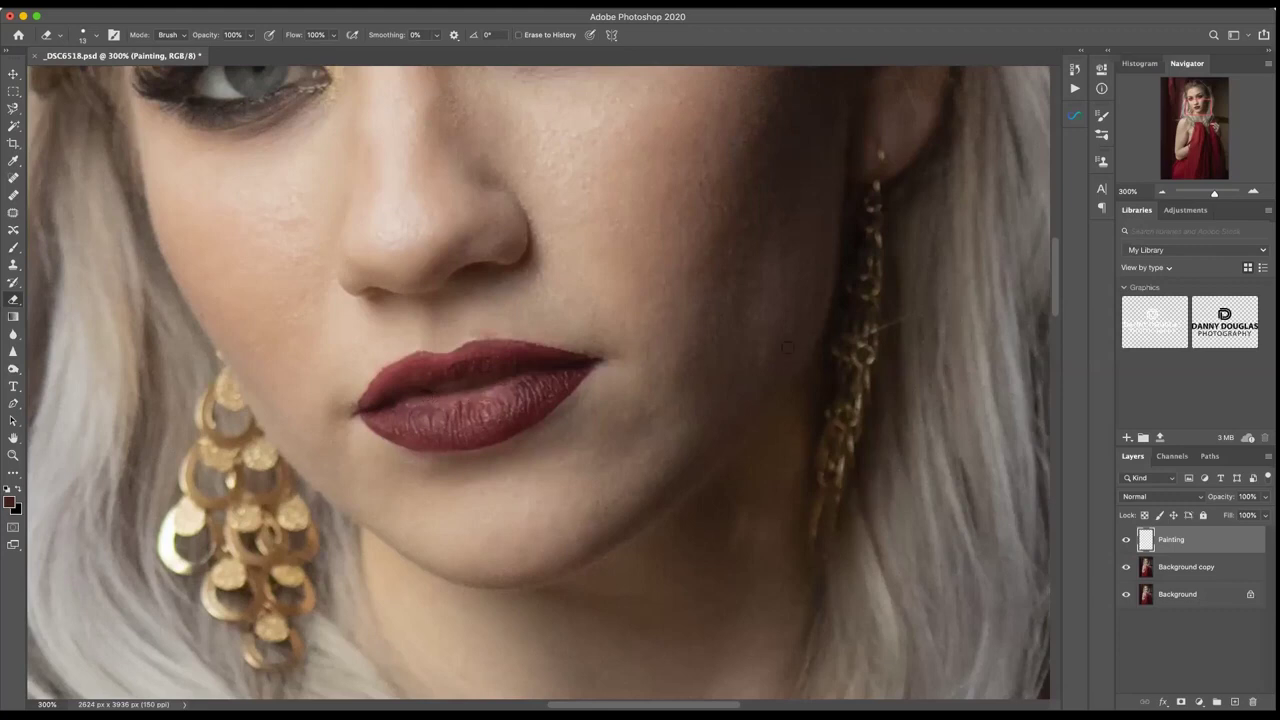
pyautogui.press('super+0')
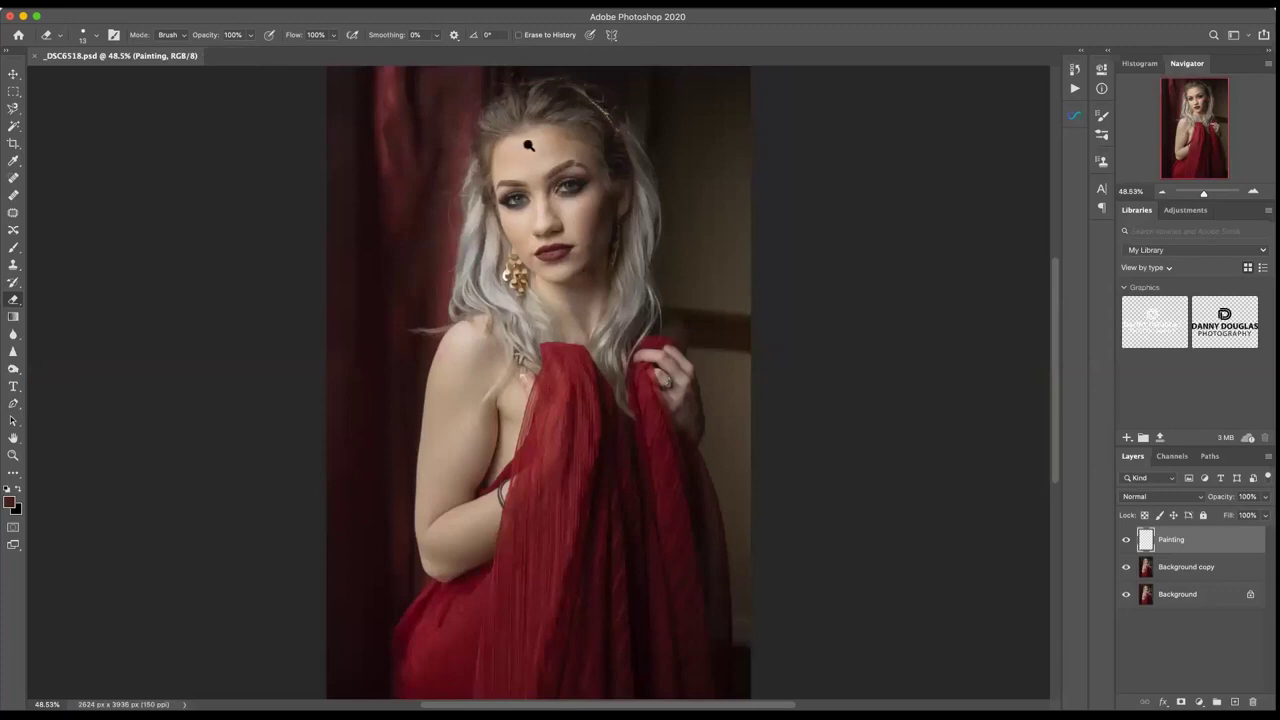
pyautogui.press('super+equal')
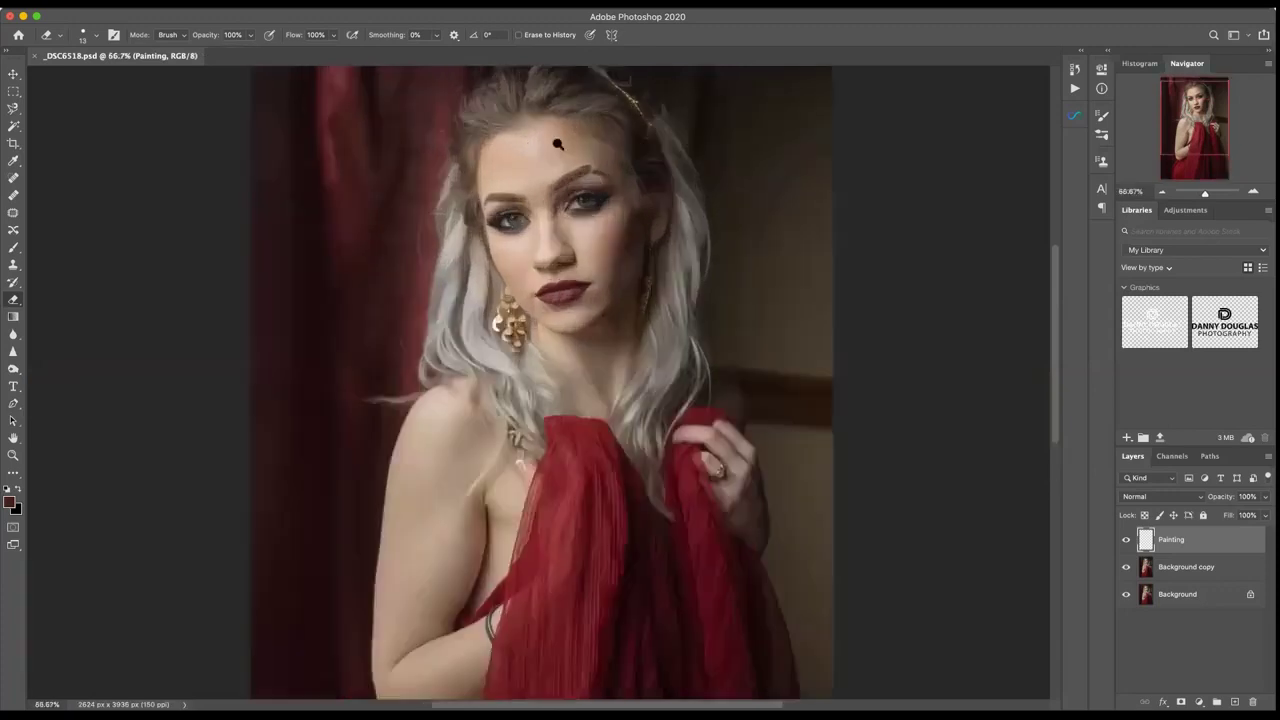
pyautogui.press('super+equal')
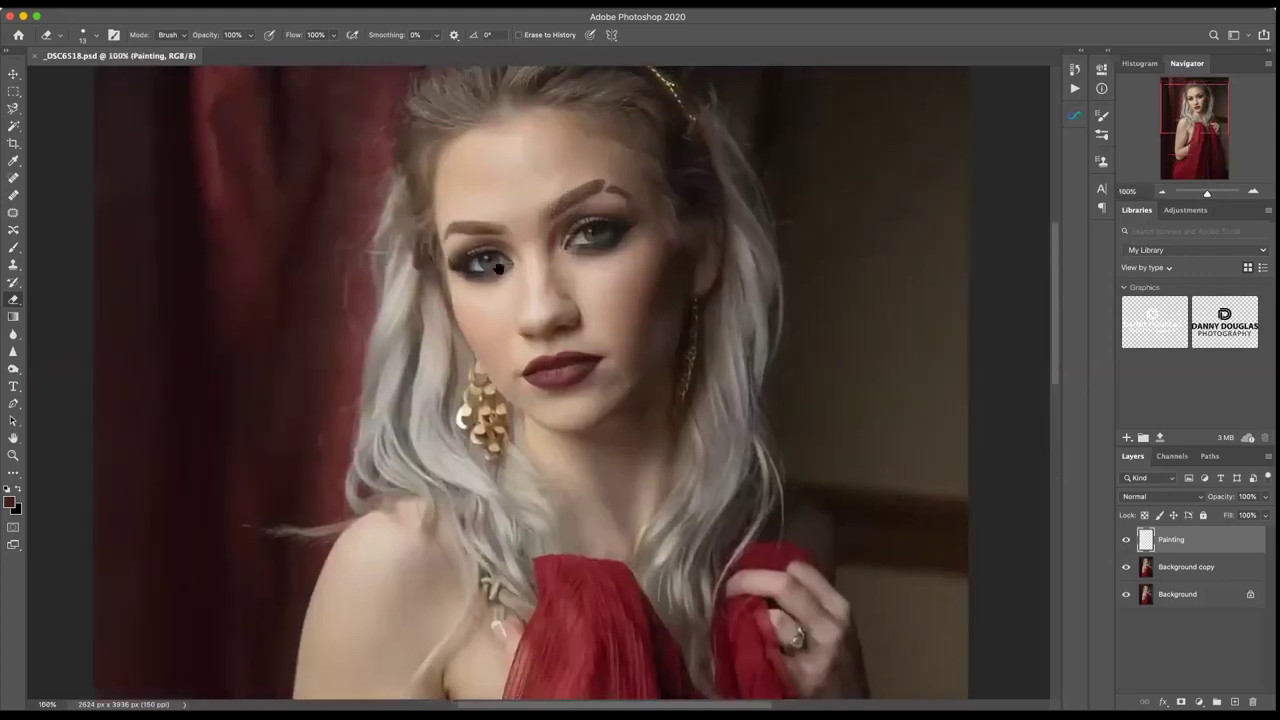
pyautogui.hscroll(3, 498, 268)
pyautogui.scroll(3, 498, 268)
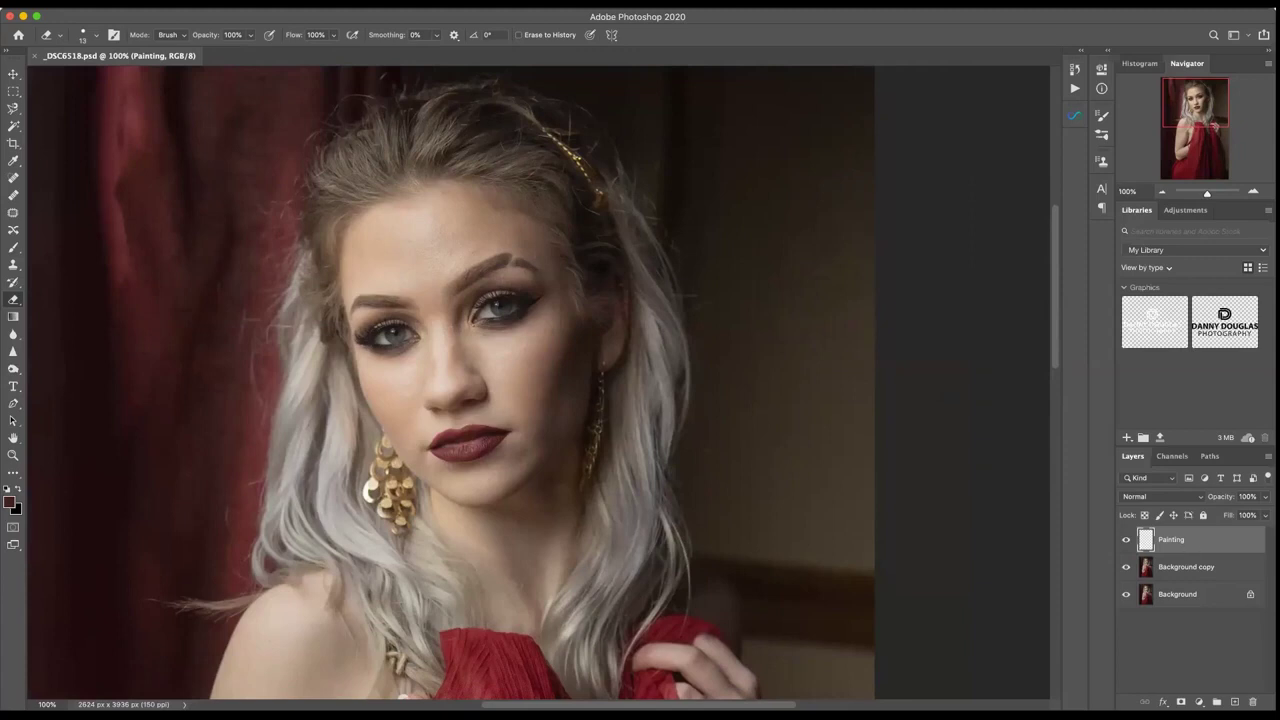
# - Set the eraser opacity to 29% and lower its flow to about 58%
pyautogui.click(236, 35)
pyautogui.write('30')
pyautogui.press('Return')
pyautogui.click(334, 35)
pyautogui.moveTo(334, 54); pyautogui.dragTo(311, 55)
pyautogui.click(231, 35)
pyautogui.write('29')
# - Sample the forehead skin tone with the Brush and enlarge it to size 175
pyautogui.click(12, 247)
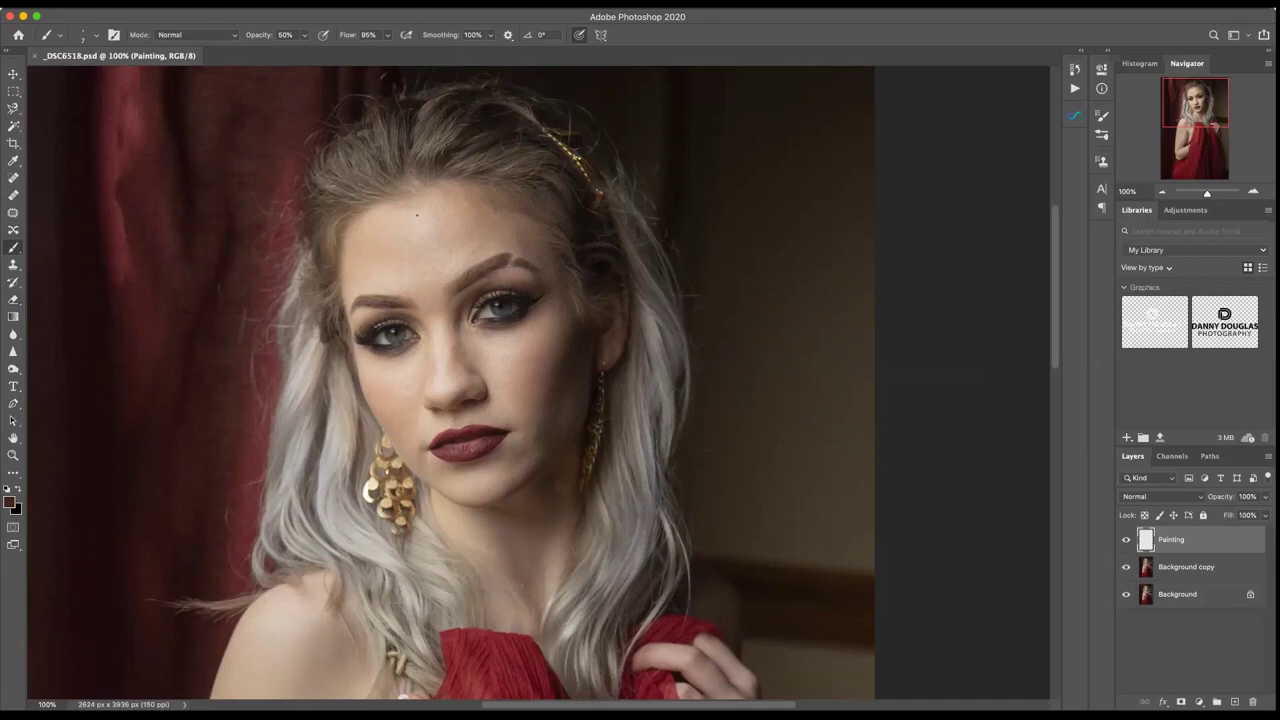
pyautogui.scroll(-3, 423, 223)
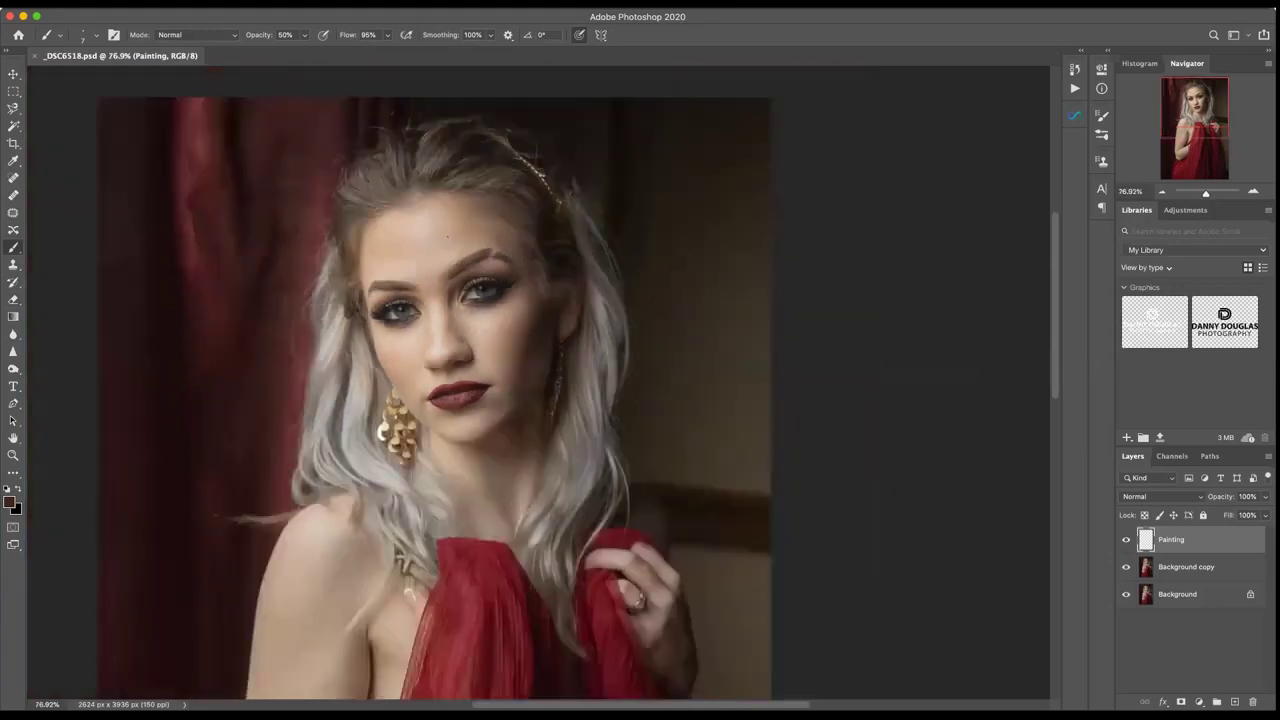
pyautogui.keyDown('alt'); pyautogui.click(455, 222); pyautogui.keyUp('alt')
pyautogui.press(']')
pyautogui.press(']')
pyautogui.press(']')
pyautogui.press(']')
pyautogui.press(']')
pyautogui.press(']')
pyautogui.press(']')
pyautogui.press(']')
pyautogui.press('alt')
# - Paint skin tone across the forehead, then lower the brush opacity to 26%
pyautogui.keyDown('alt'); pyautogui.click(451, 218); pyautogui.keyUp('alt')
pyautogui.moveTo(451, 218)
pyautogui.mouseDown()
pyautogui.moveTo(401, 228)
pyautogui.moveTo(474, 250)
pyautogui.mouseUp()
pyautogui.click(304, 35)
pyautogui.click(310, 58)
pyautogui.click(304, 35)
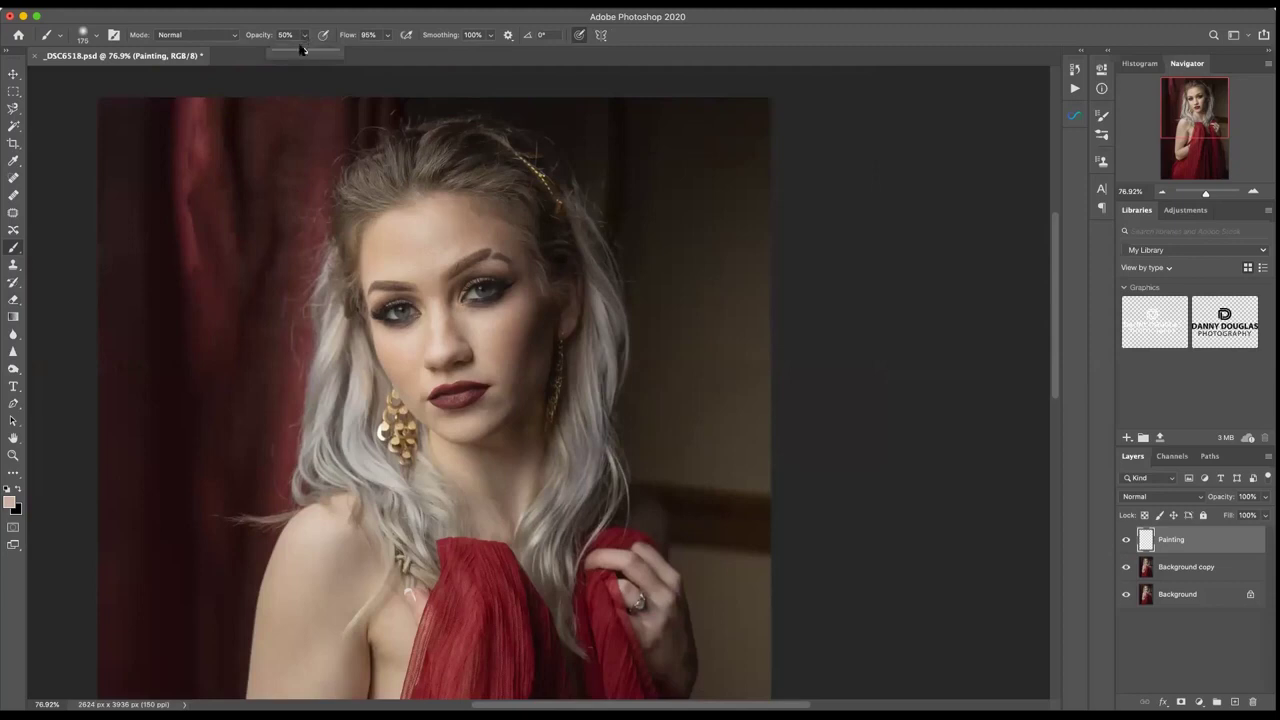
pyautogui.moveTo(305, 53); pyautogui.dragTo(288, 54)
pyautogui.click(451, 226)
# - Resample the forehead skin and paint more skin tone over the forehead
pyautogui.keyDown('alt'); pyautogui.click(457, 233); pyautogui.keyUp('alt')
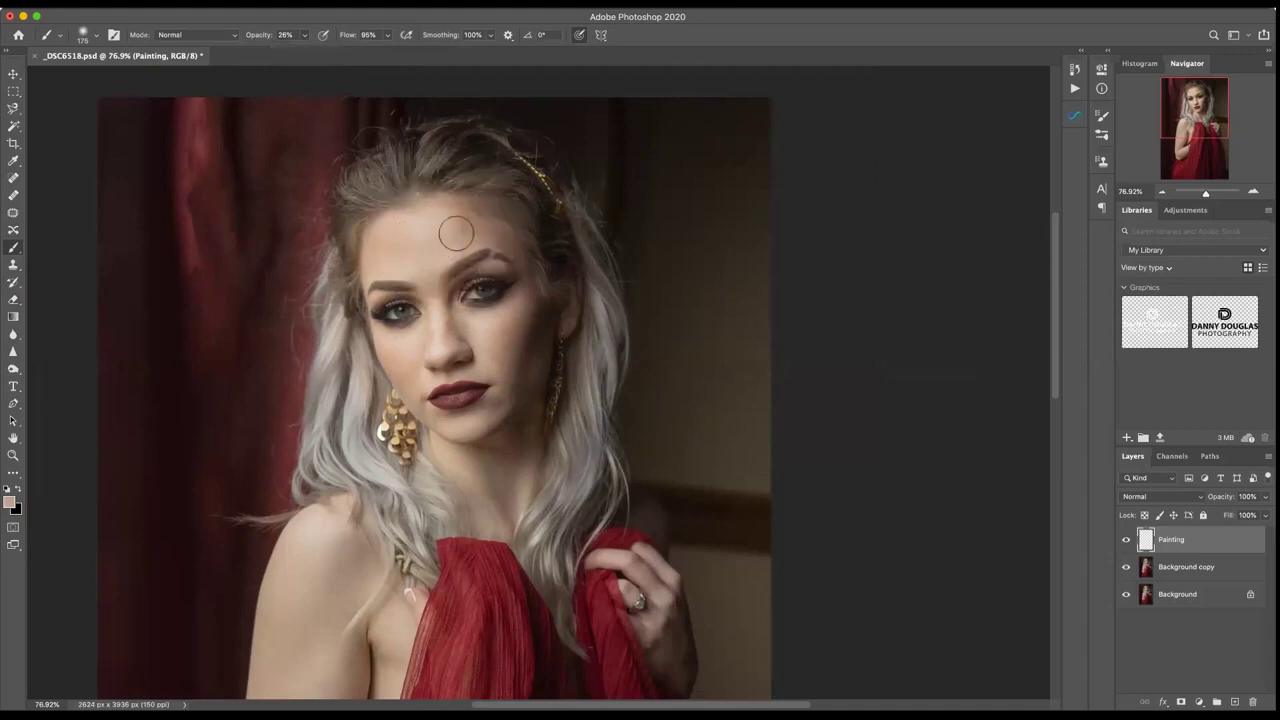
pyautogui.keyDown('alt'); pyautogui.click(402, 230); pyautogui.keyUp('alt')
pyautogui.scroll(2, 441, 245)
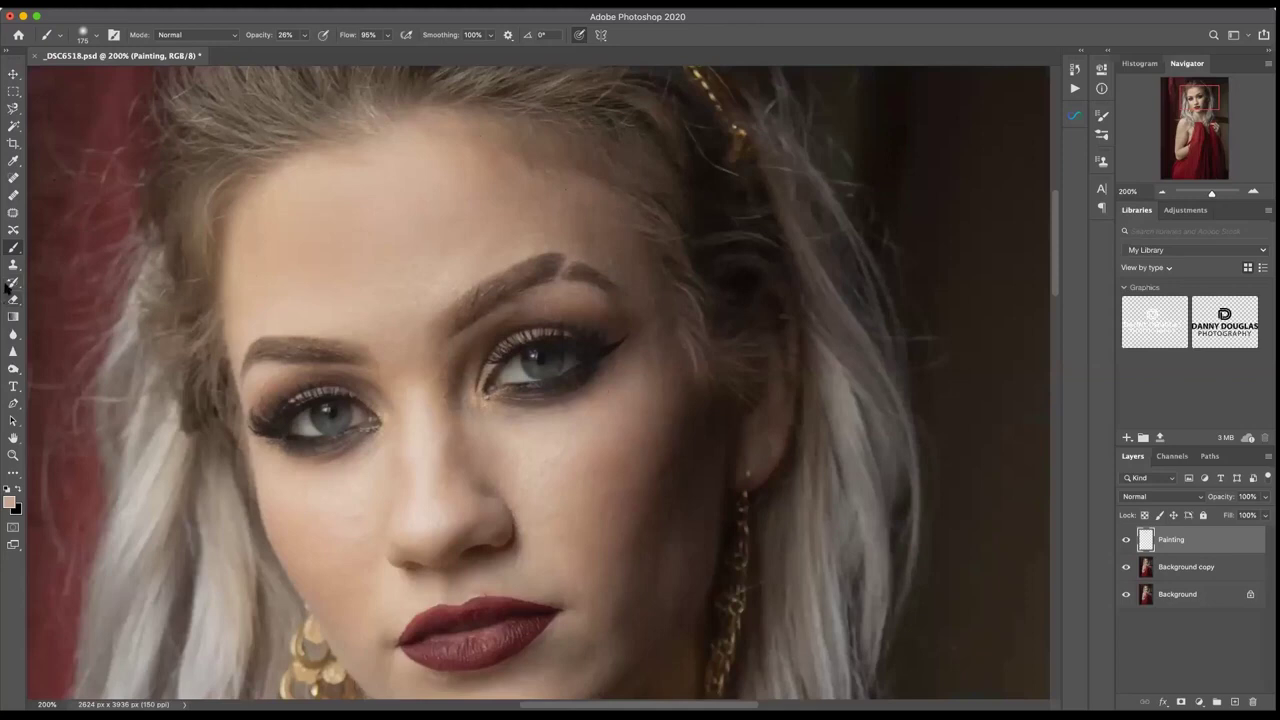
# - Enlarge the Eraser, set it to about 16% opacity and 40% flow, and save the document
pyautogui.click(13, 299)
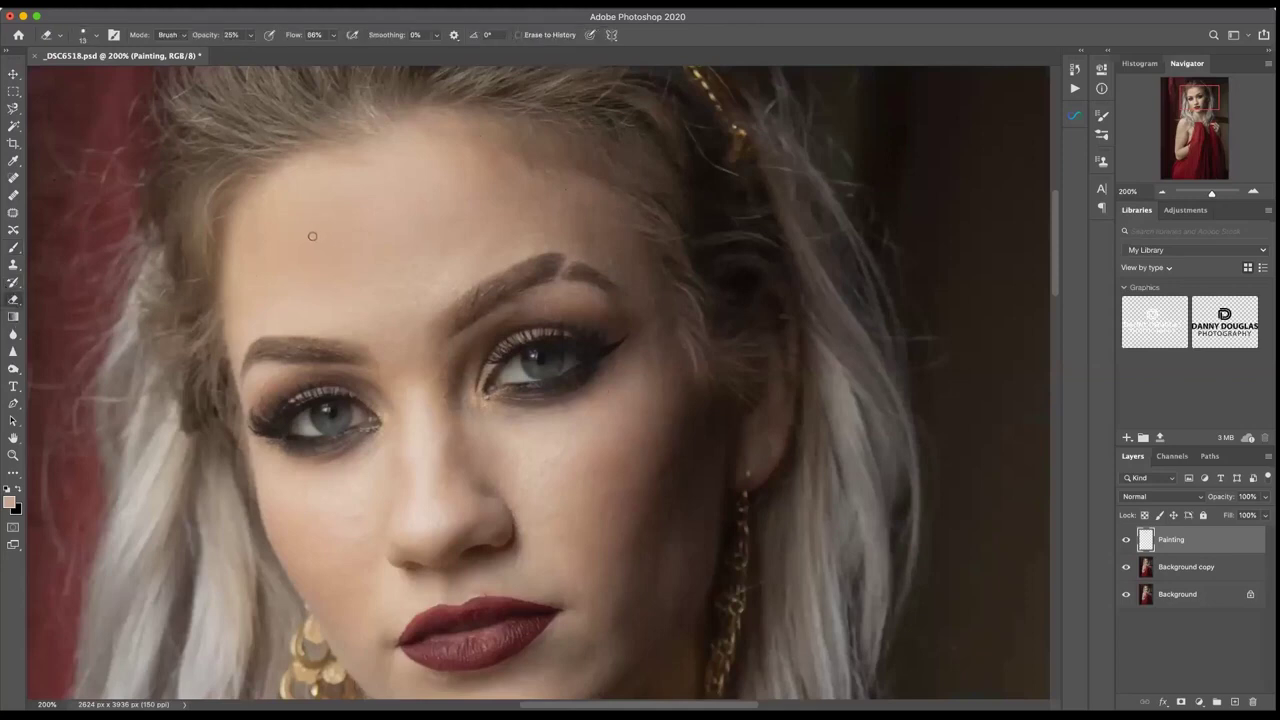
pyautogui.press(']')
pyautogui.press(']')
pyautogui.press(']')
pyautogui.press(']')
pyautogui.press(']')
pyautogui.press(']')
pyautogui.press(']')
pyautogui.press(']')
pyautogui.press(']')
pyautogui.click(250, 36)
pyautogui.moveTo(249, 51); pyautogui.dragTo(245, 53)
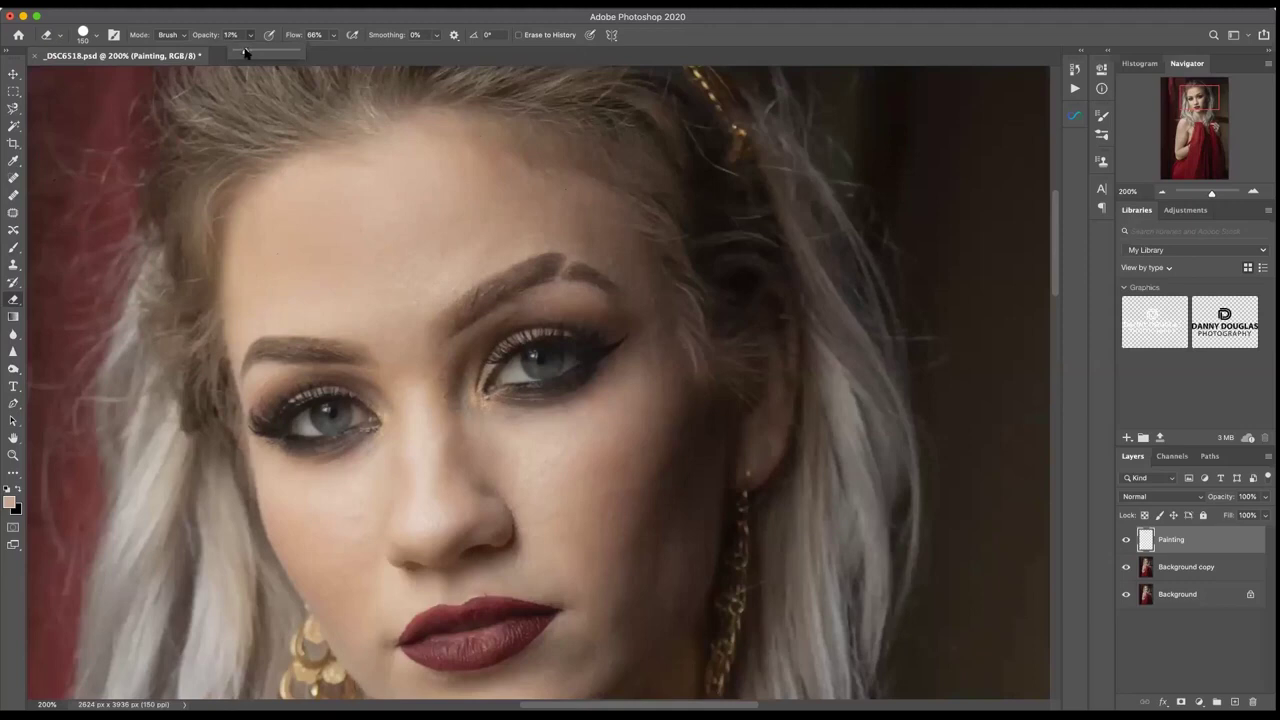
pyautogui.click(314, 36)
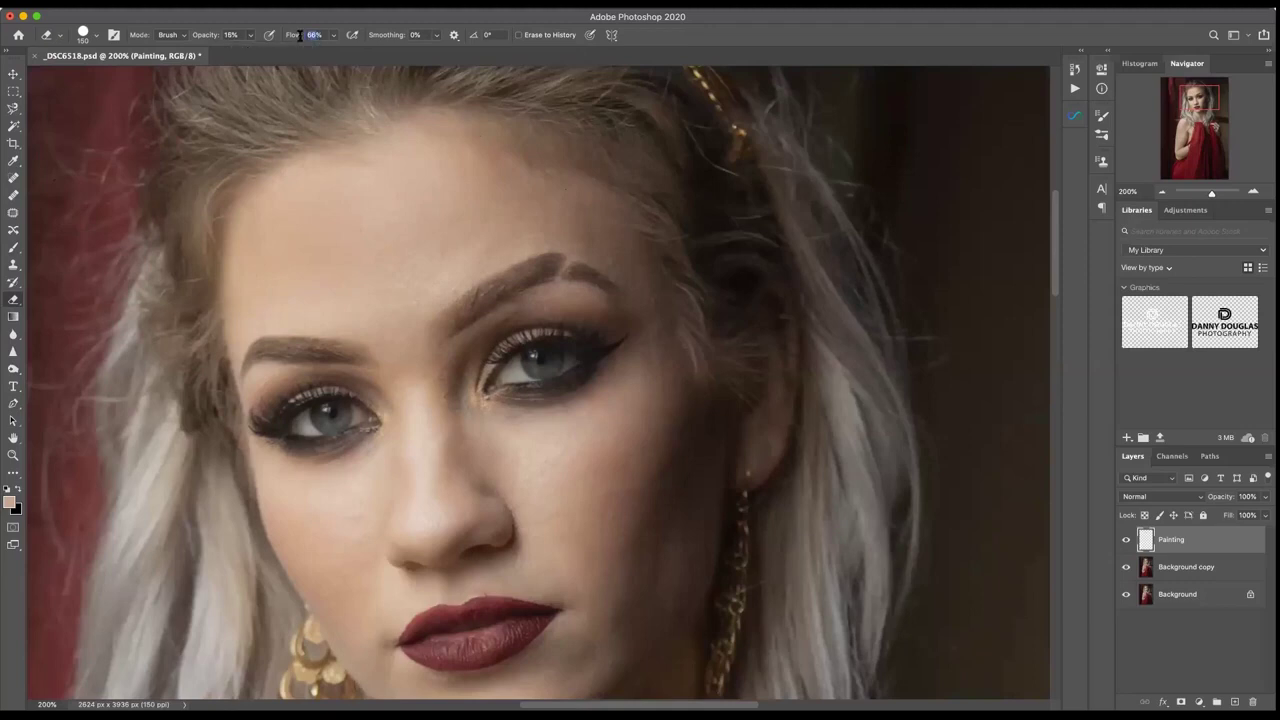
pyautogui.write('40')
pyautogui.press('Return')
pyautogui.press('super+s')
pyautogui.press('b')
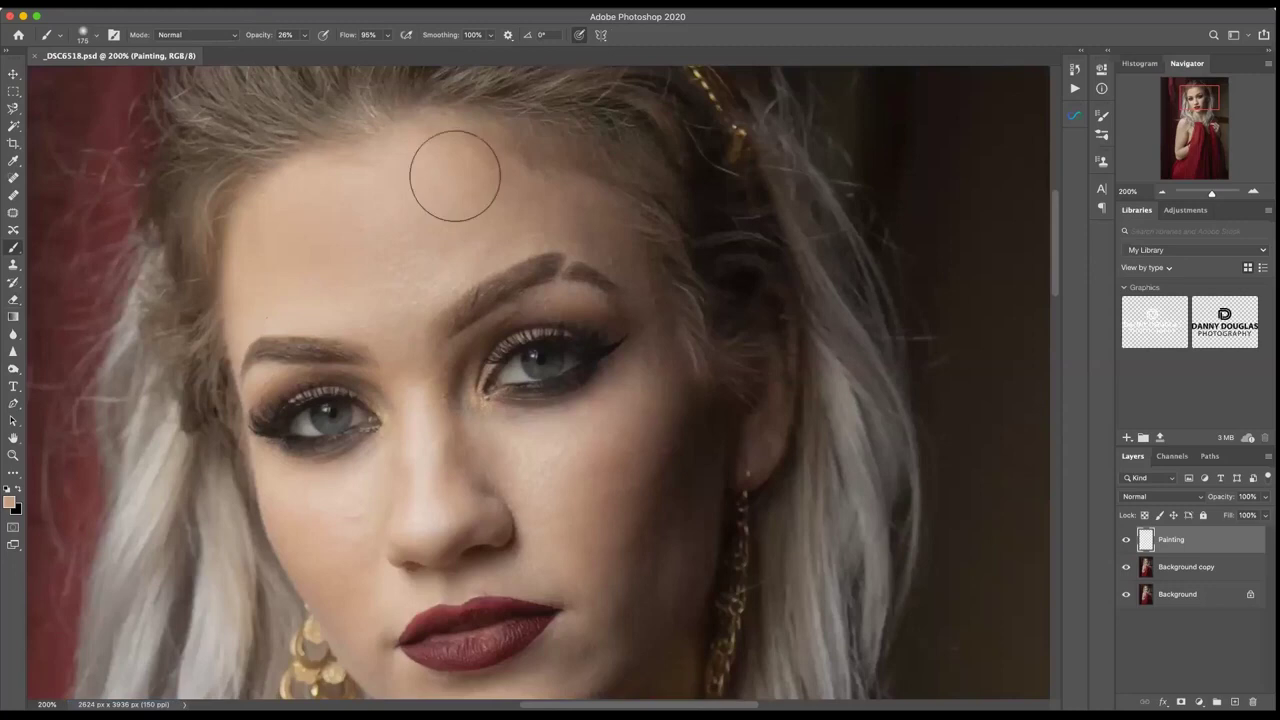
# - Paint the forehead, undo the stroke, resample skin, shrink the brush and set opacity 12%
pyautogui.click(424, 177)
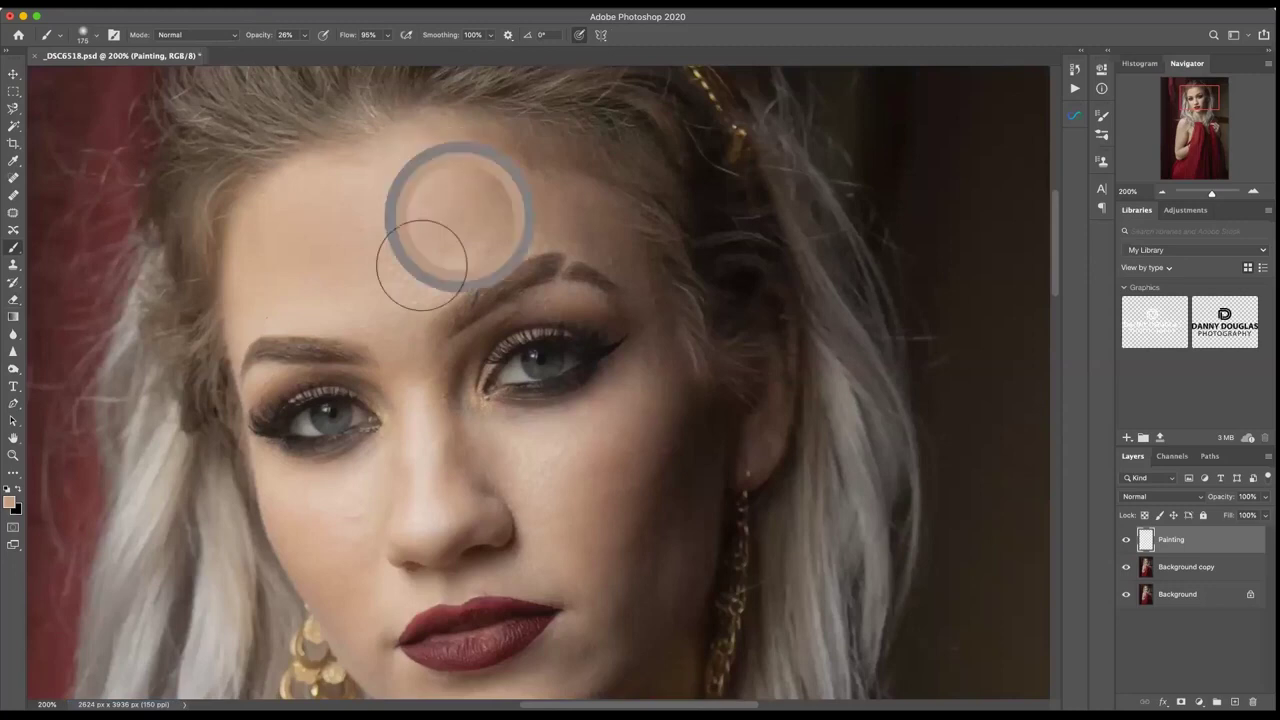
pyautogui.moveTo(318, 200); pyautogui.dragTo(430, 265)
pyautogui.hotkey('ctrl', 'z')
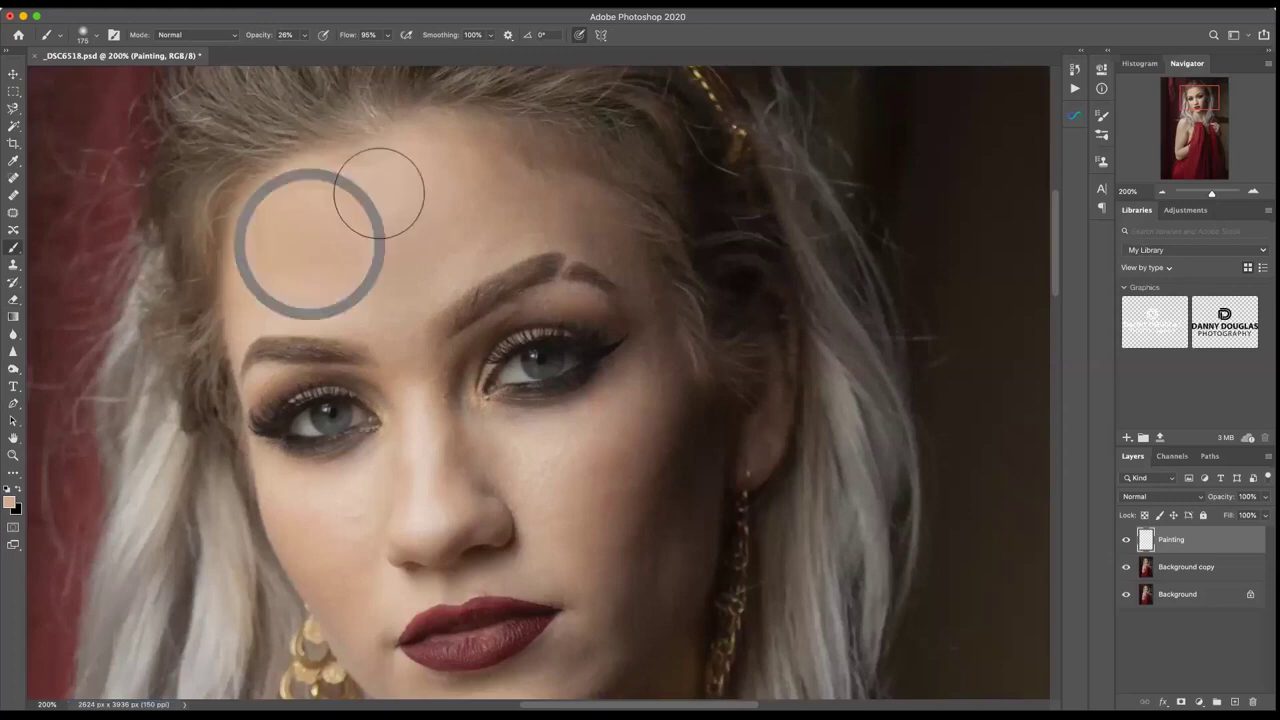
pyautogui.keyDown('alt'); pyautogui.click(500, 232); pyautogui.keyUp('alt')
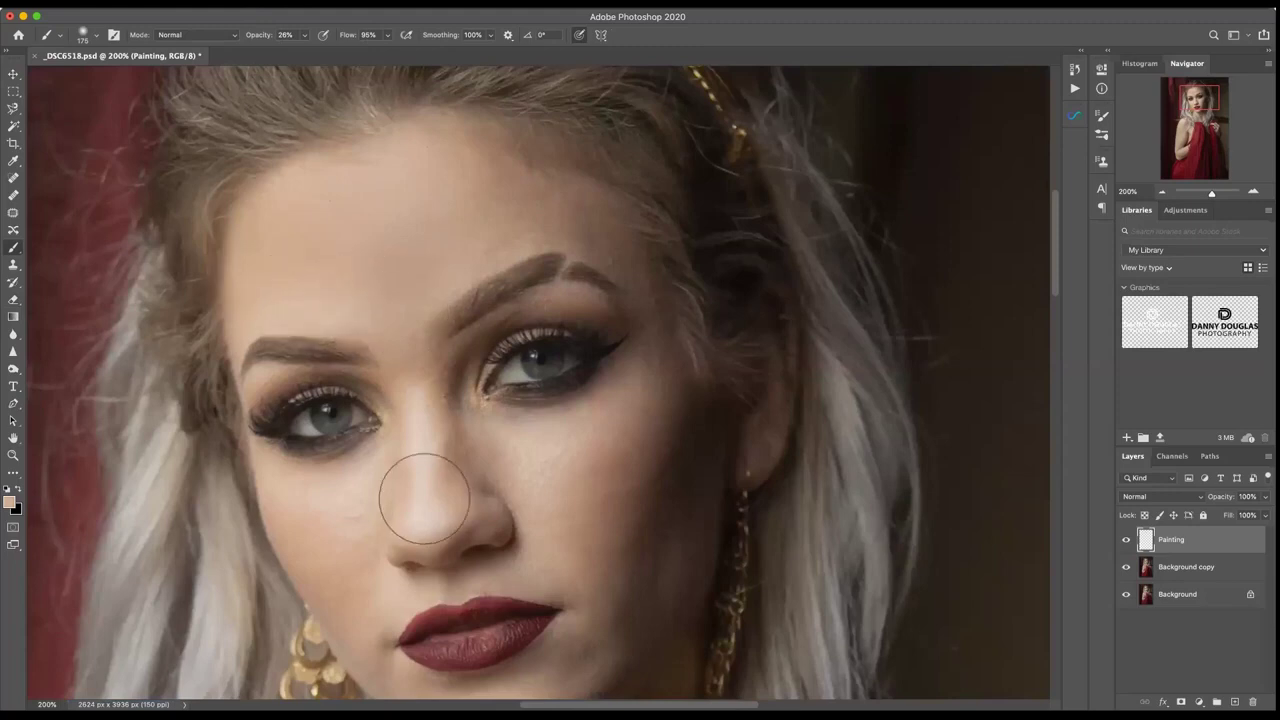
pyautogui.press('[')
pyautogui.press('[')
pyautogui.press('[')
pyautogui.press('[')
pyautogui.press('[')
pyautogui.press('[')
pyautogui.press('[')
pyautogui.press('[')
pyautogui.press('[')
pyautogui.press('[')
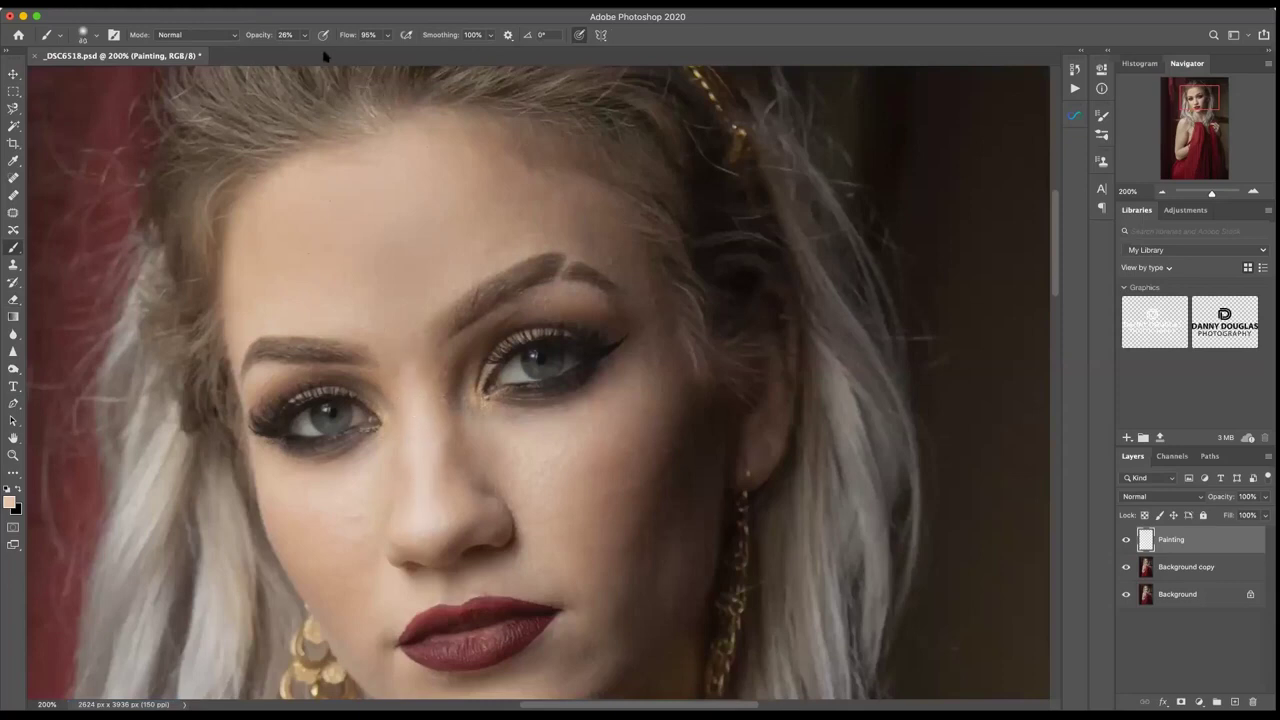
pyautogui.moveTo(304, 35); pyautogui.dragTo(297, 52)
# - Sample darker and lighter skin tones between the eyes, near the eye and at the nose bridge
pyautogui.keyDown('alt'); pyautogui.click(458, 360); pyautogui.keyUp('alt')
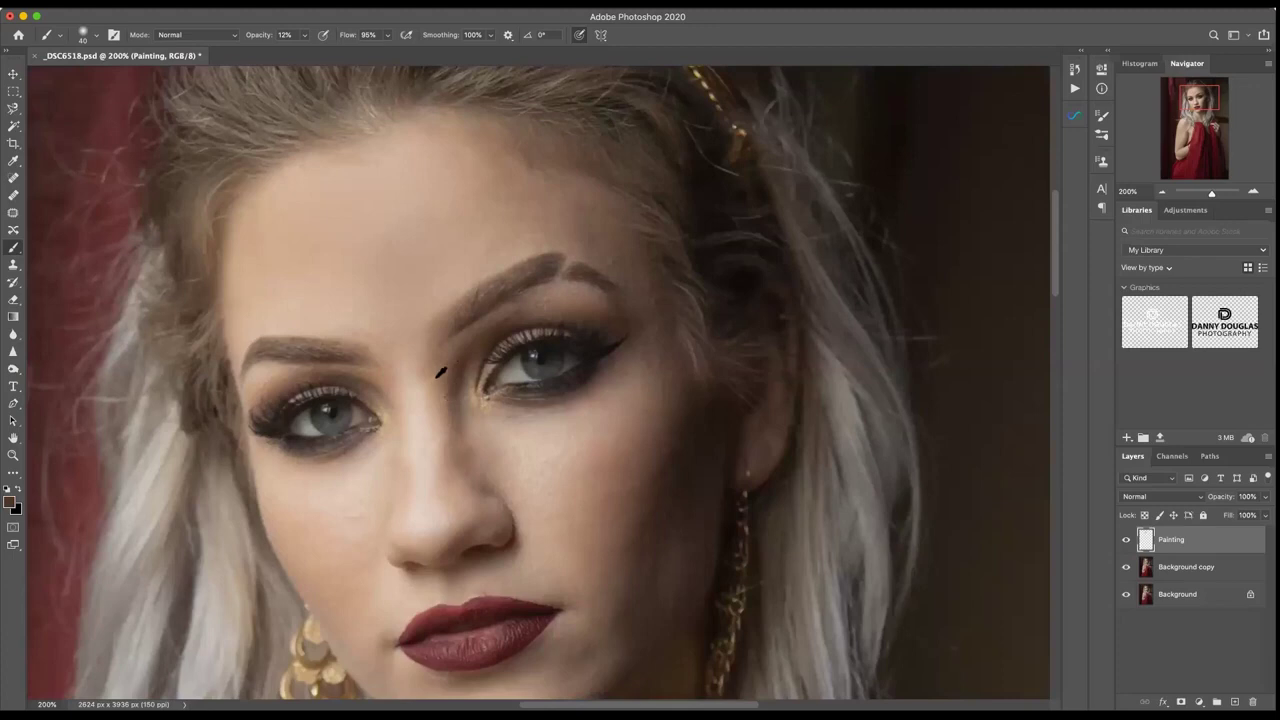
pyautogui.keyDown('alt'); pyautogui.click(438, 372); pyautogui.keyUp('alt')
pyautogui.keyDown('alt'); pyautogui.click(396, 427); pyautogui.keyUp('alt')
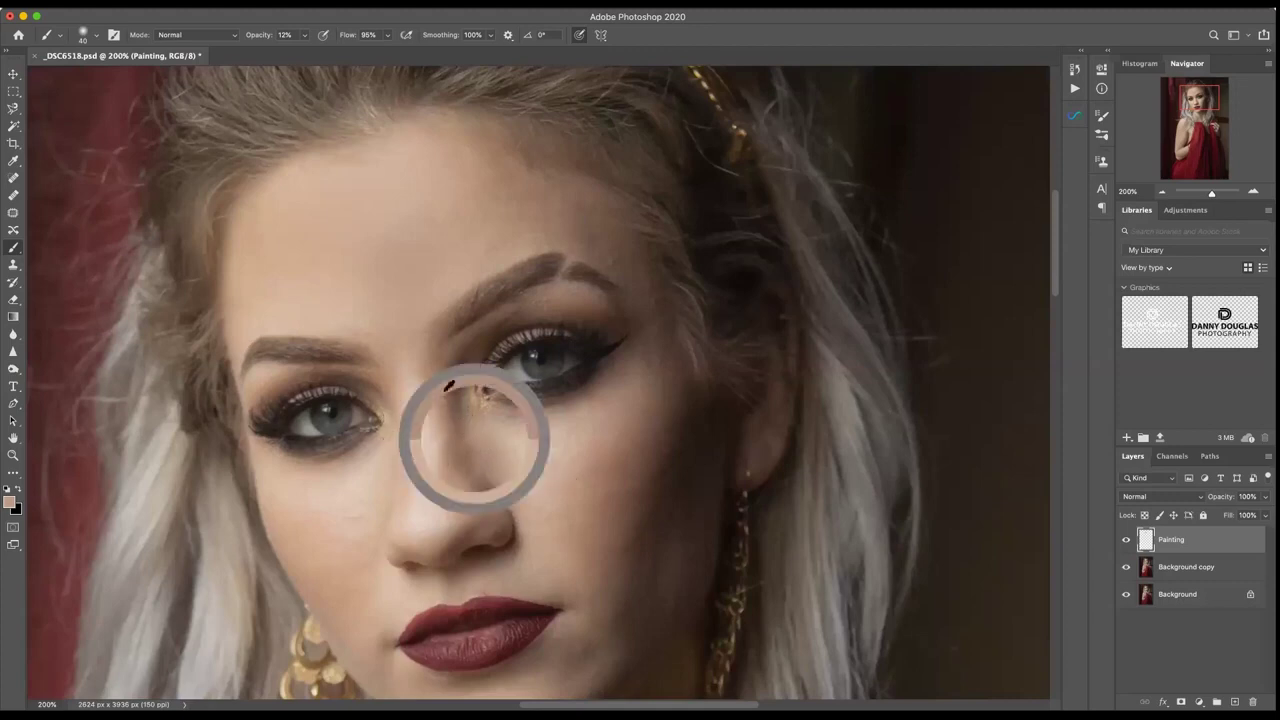
pyautogui.keyDown('alt'); pyautogui.click(420, 364); pyautogui.keyUp('alt')
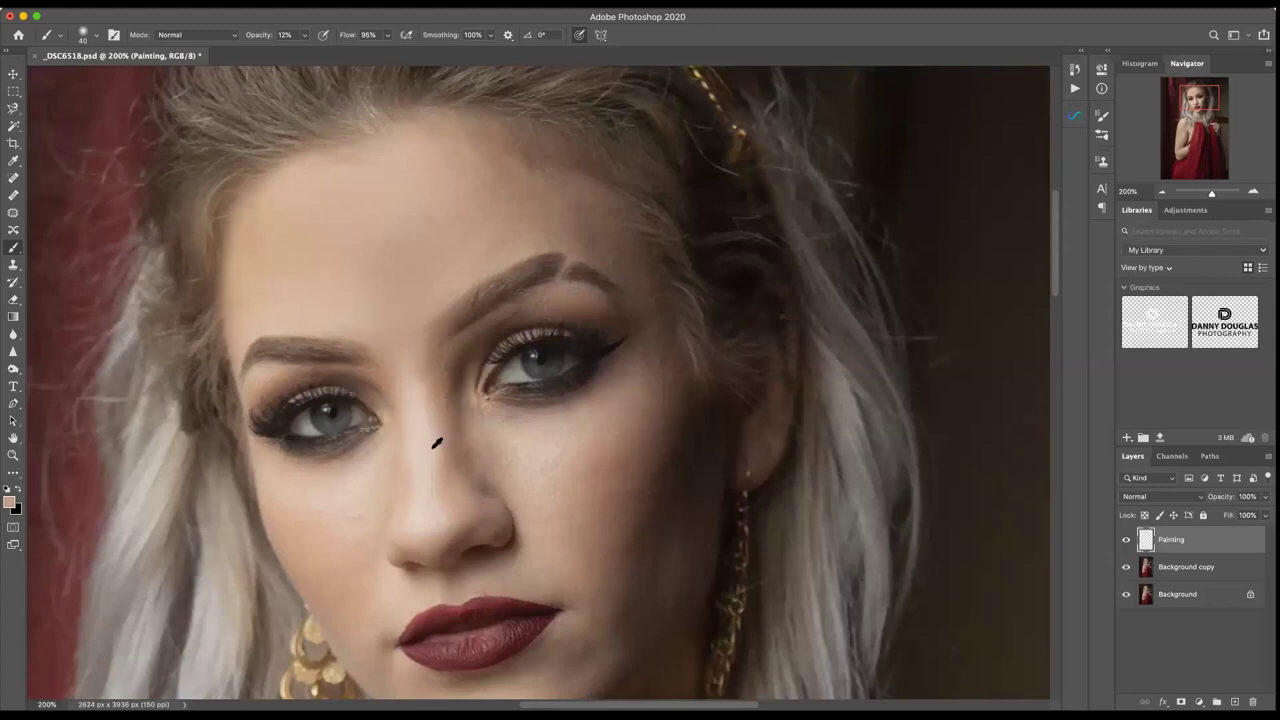
pyautogui.keyDown('alt'); pyautogui.click(580, 483); pyautogui.keyUp('alt')
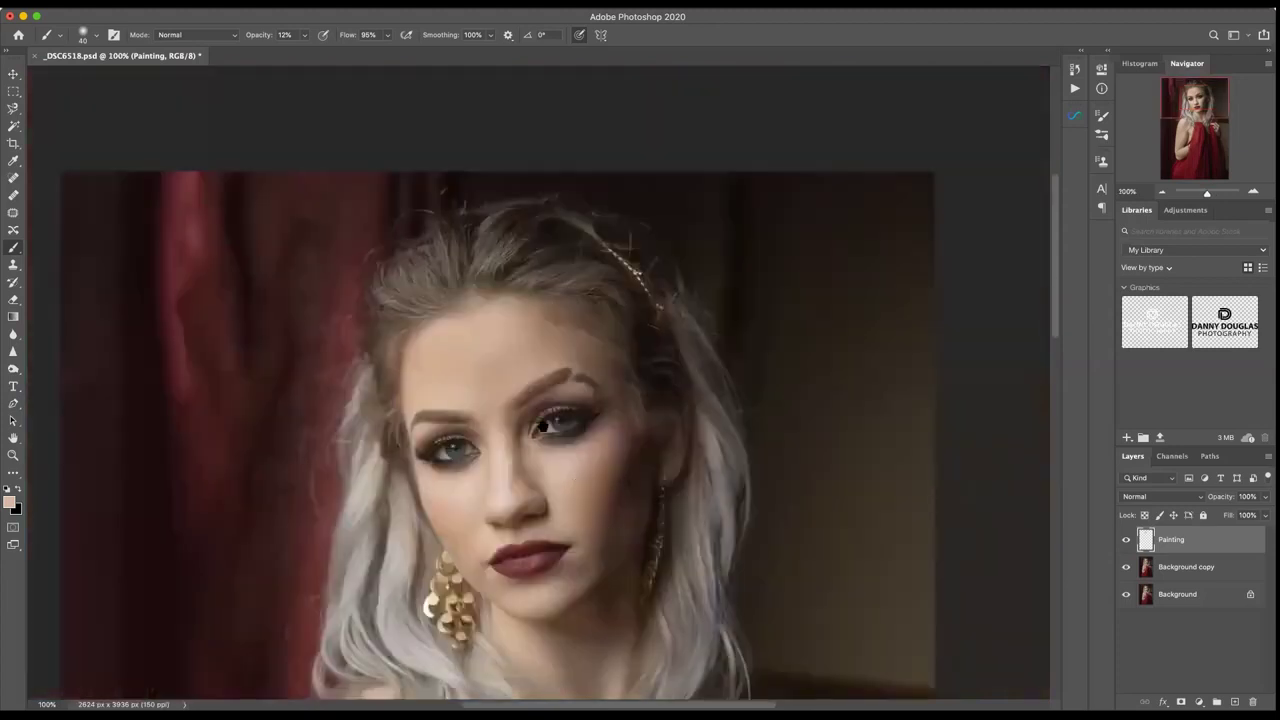
# - Compare with the Painting layer hidden, enlarge the brush to 60, and paint the cheek beside the eye
pyautogui.moveTo(541, 425); pyautogui.dragTo(451, 241)
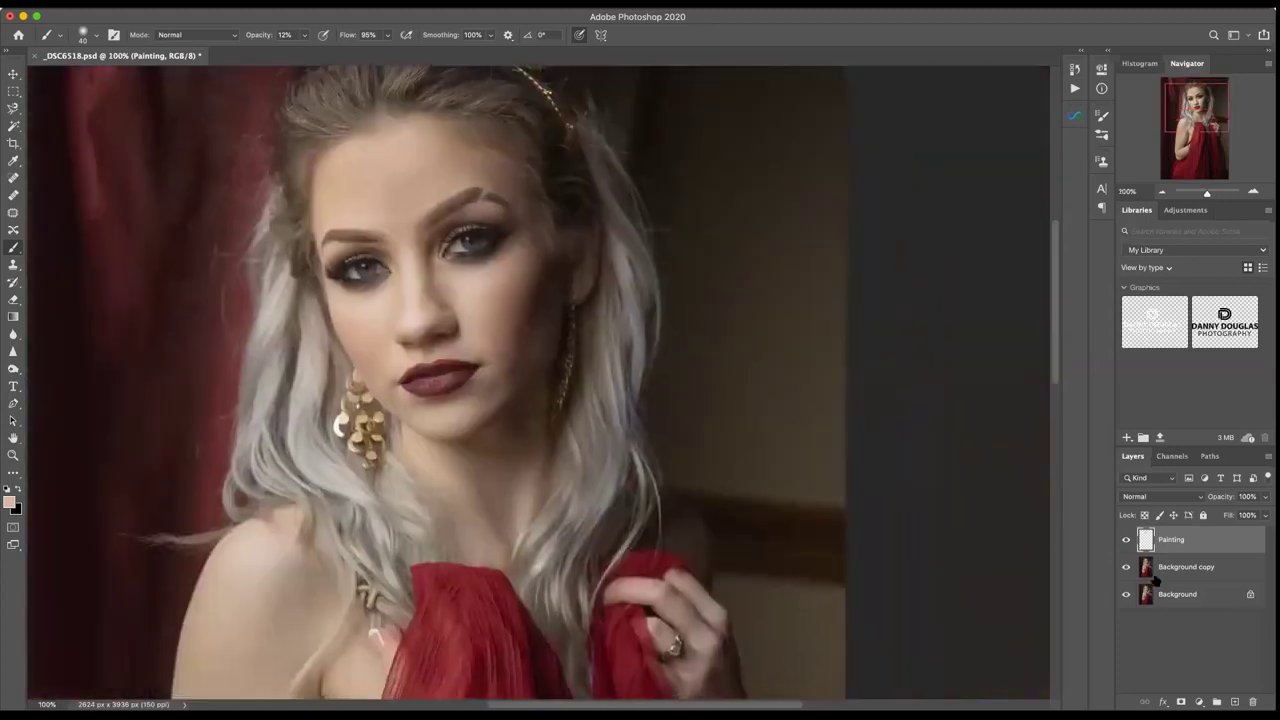
pyautogui.click(1126, 539)
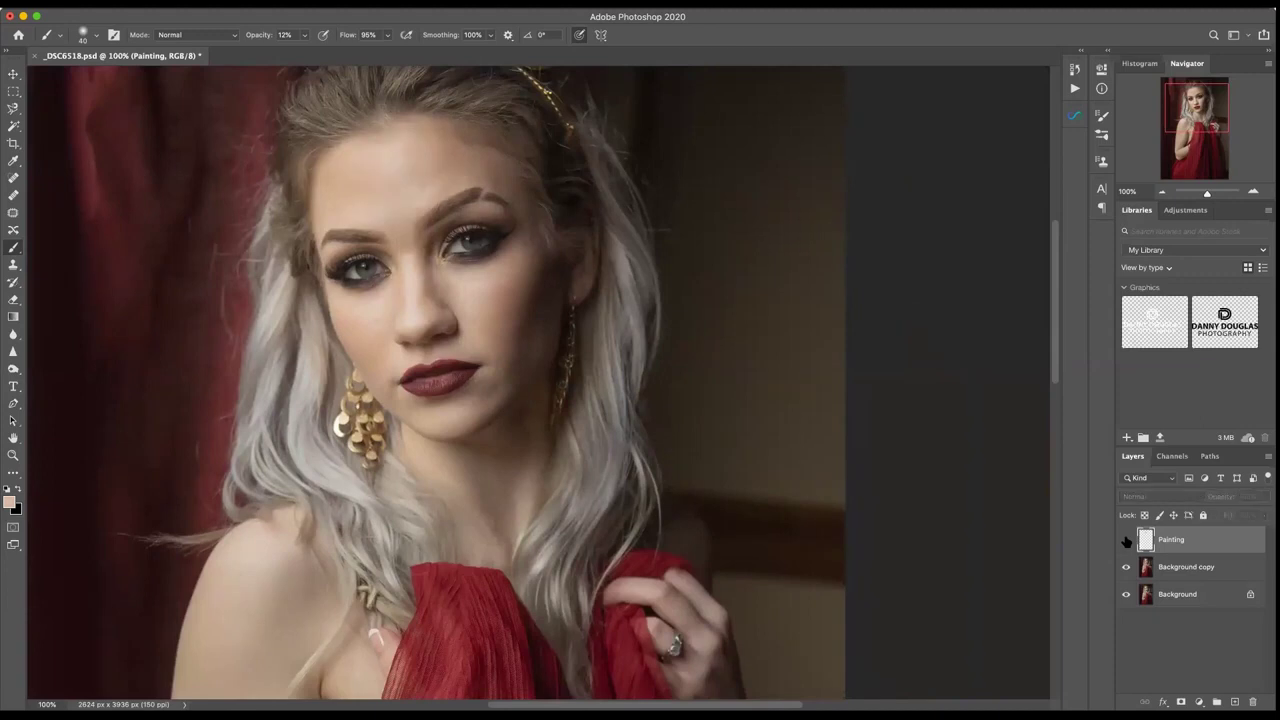
pyautogui.click(1126, 539)
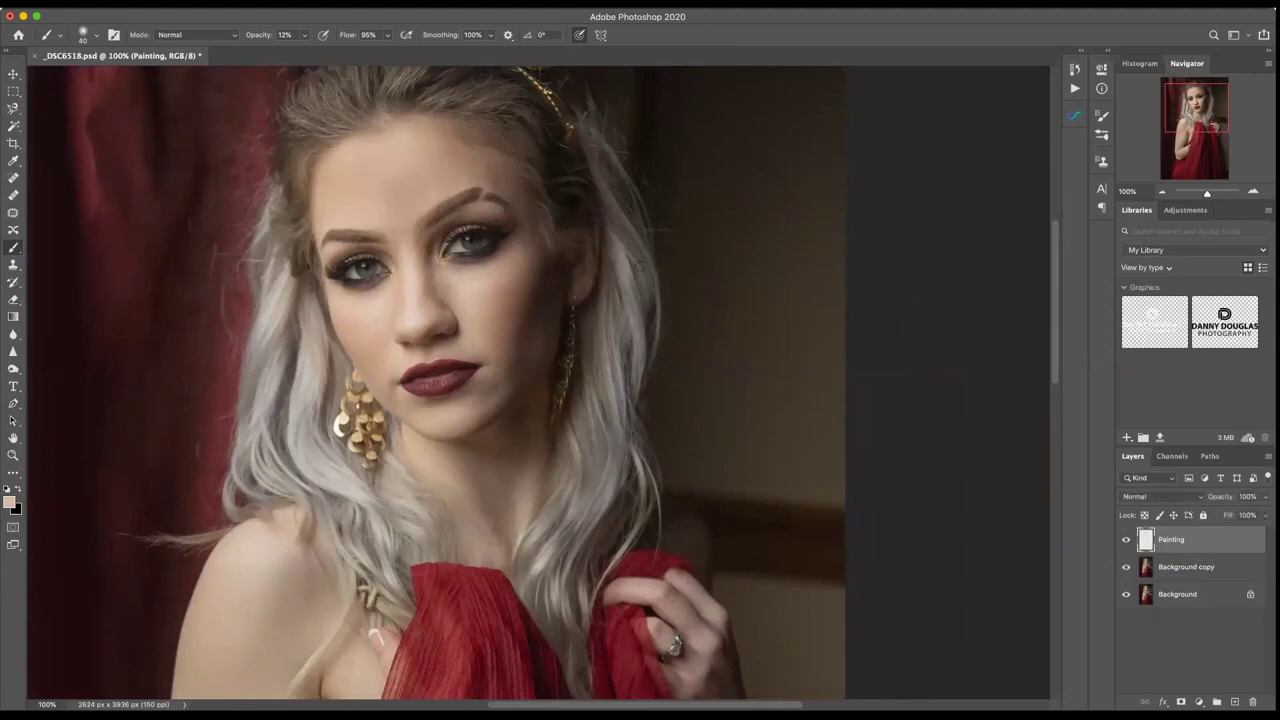
pyautogui.press(']')
pyautogui.press(']')
pyautogui.keyDown('alt'); pyautogui.click(478, 168); pyautogui.keyUp('alt')
pyautogui.keyDown('alt'); pyautogui.click(472, 270); pyautogui.keyUp('alt')
pyautogui.moveTo(507, 271); pyautogui.dragTo(522, 270)
# - Sample cheek and nose skin tones and brush faint skin tone under the left eye
pyautogui.keyDown('alt'); pyautogui.click(521, 270); pyautogui.keyUp('alt')
pyautogui.keyDown('alt'); pyautogui.click(416, 292); pyautogui.keyUp('alt')
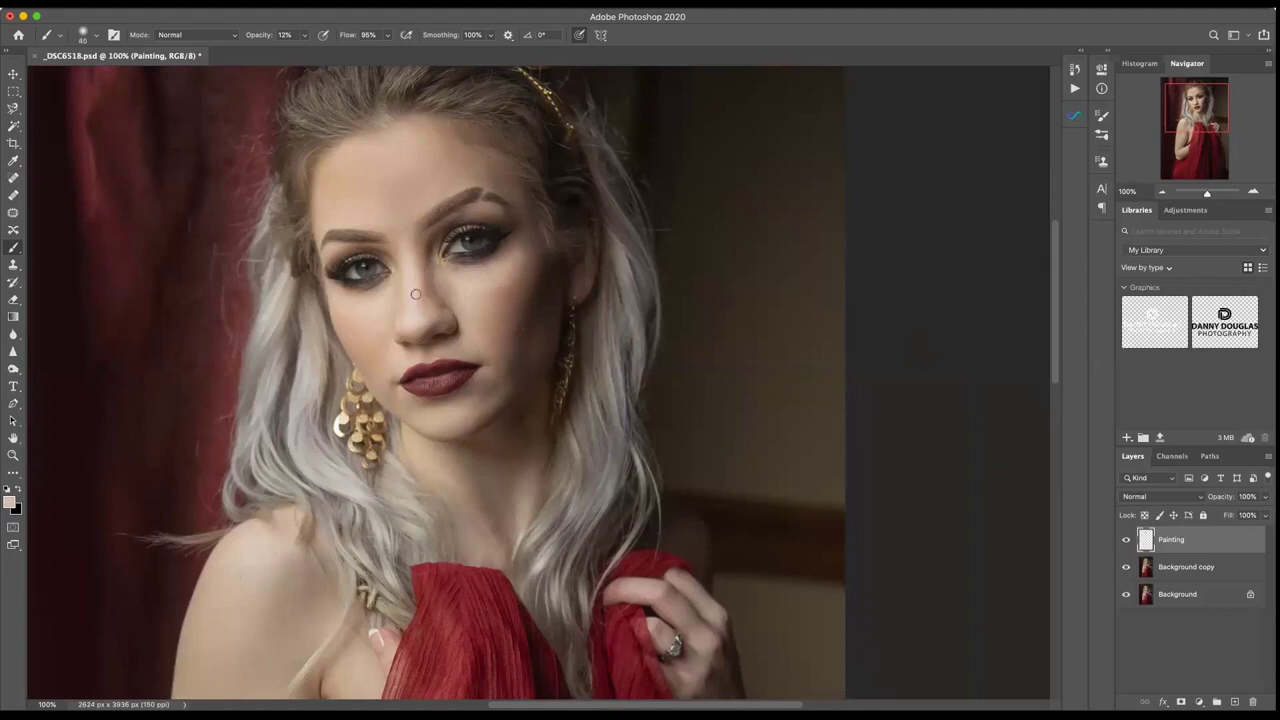
pyautogui.keyDown('alt'); pyautogui.click(364, 307); pyautogui.keyUp('alt')
pyautogui.keyDown('alt'); pyautogui.click(382, 289); pyautogui.keyUp('alt')
pyautogui.keyDown('alt'); pyautogui.click(368, 296); pyautogui.keyUp('alt')
pyautogui.moveTo(346, 303); pyautogui.dragTo(392, 297)
pyautogui.moveTo(345, 296)
pyautogui.mouseDown()
pyautogui.moveTo(344, 355)
pyautogui.moveTo(365, 337)
pyautogui.moveTo(343, 318)
pyautogui.moveTo(373, 319)
pyautogui.moveTo(347, 302)
pyautogui.moveTo(387, 299)
pyautogui.moveTo(366, 328)
pyautogui.mouseUp()
pyautogui.click(363, 326)
# - Dab skin tone onto the chin and near the lip
pyautogui.click(443, 412)
pyautogui.click(468, 343)
pyautogui.scroll(2, 445, 362)
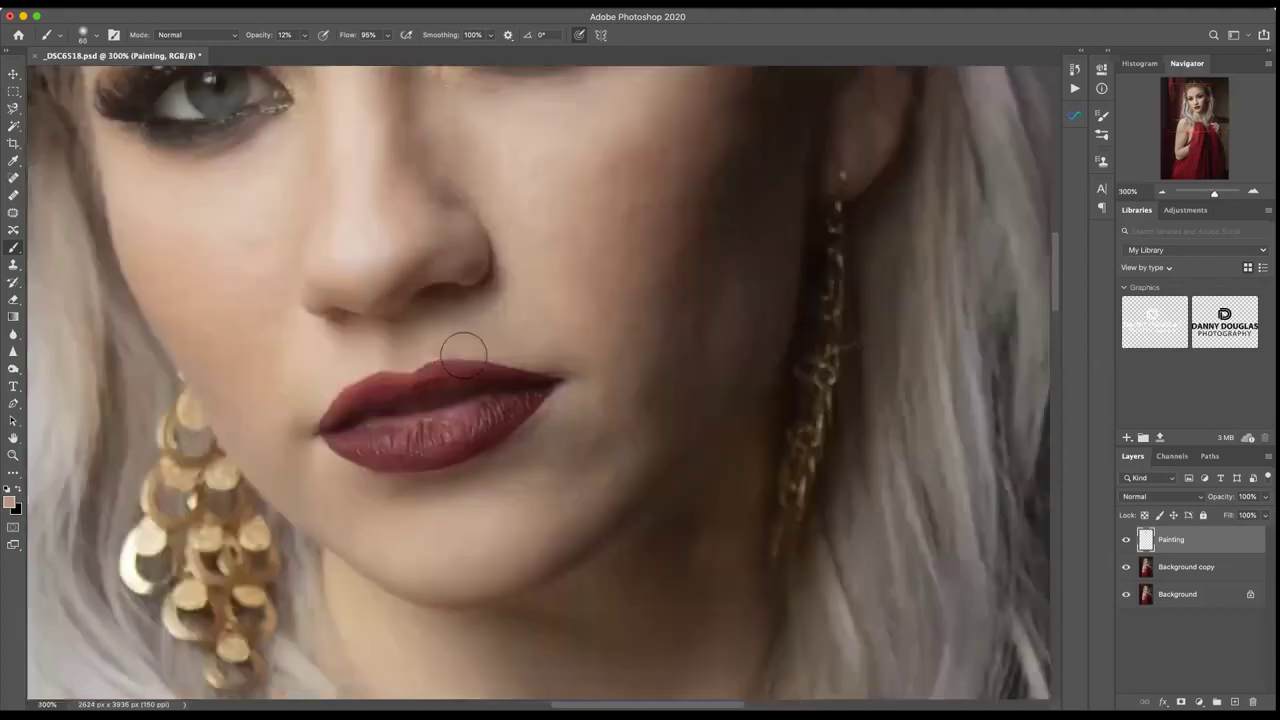
# - Clone skin texture over the area above the lip with a smaller Clone Stamp
pyautogui.click(13, 265)
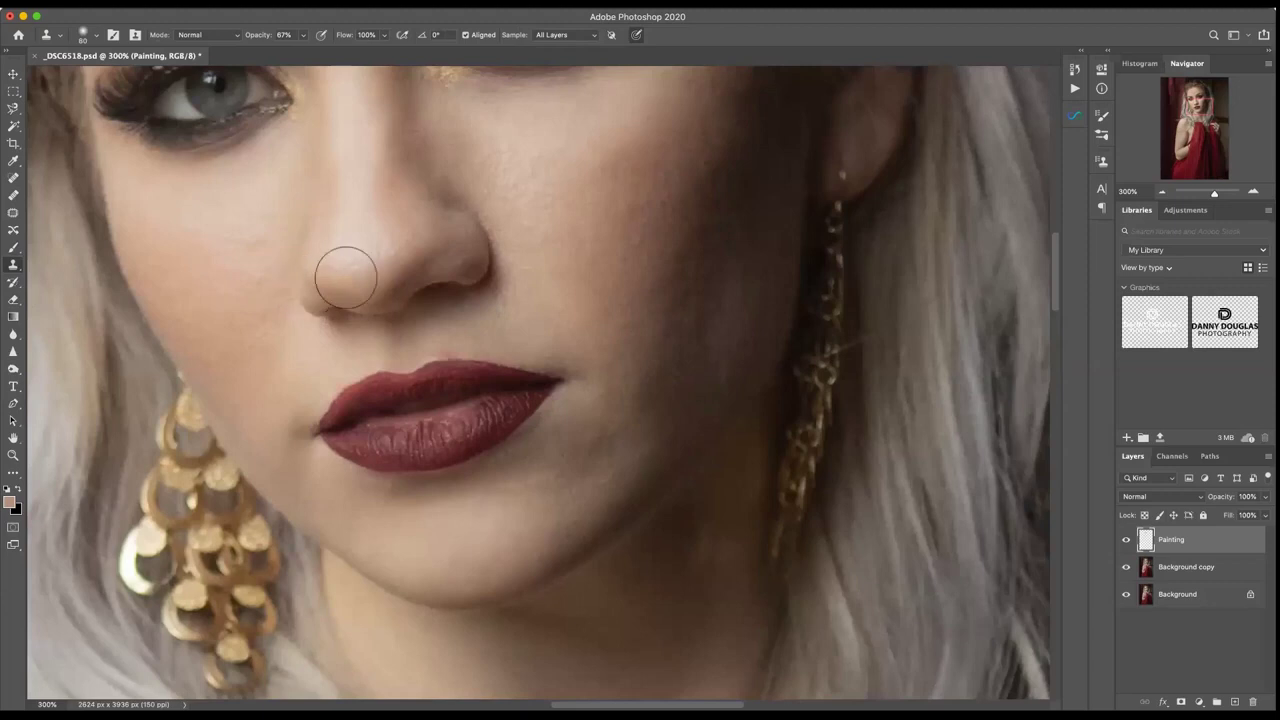
pyautogui.press('[')
pyautogui.press('[')
pyautogui.press('[')
pyautogui.press('[')
pyautogui.press('[')
pyautogui.click(441, 353)
pyautogui.keyDown('alt'); pyautogui.click(460, 343); pyautogui.keyUp('alt')
# - Compare the whole photo with the Painting layer hidden and shown, then zoom back to the face at 100%
pyautogui.press('super+0')
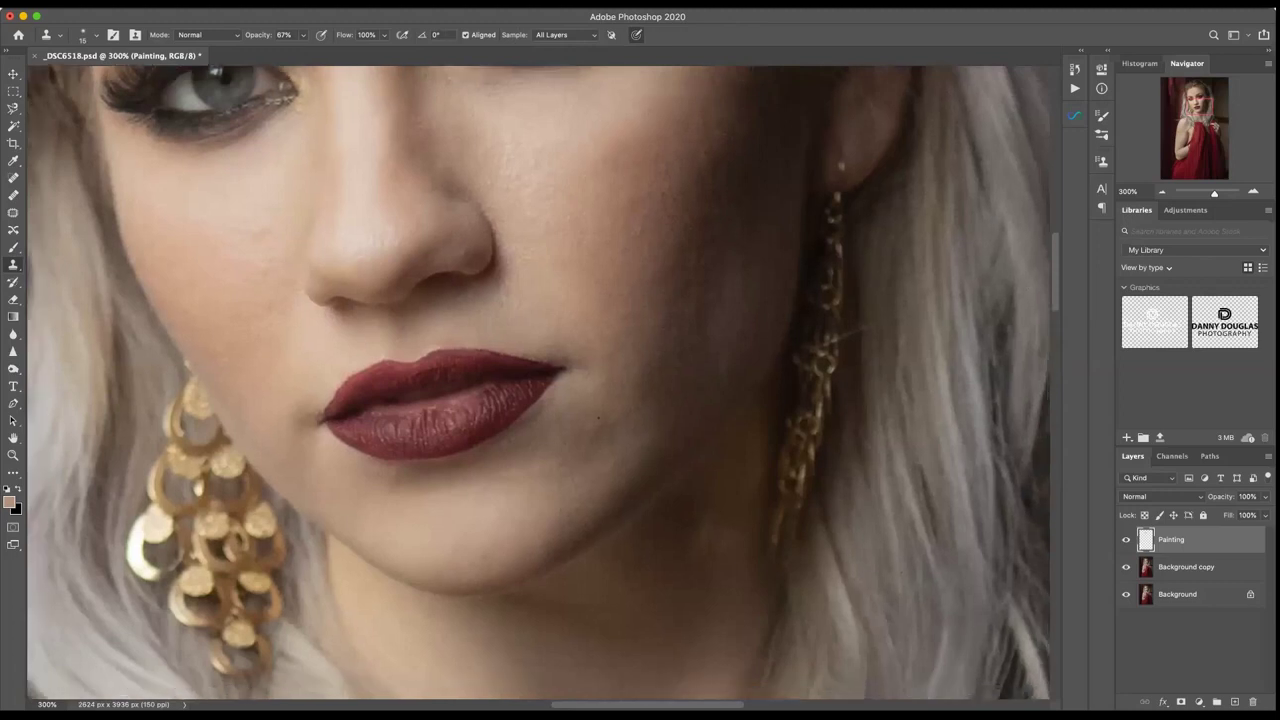
pyautogui.click(1126, 540)
pyautogui.click(1126, 540)
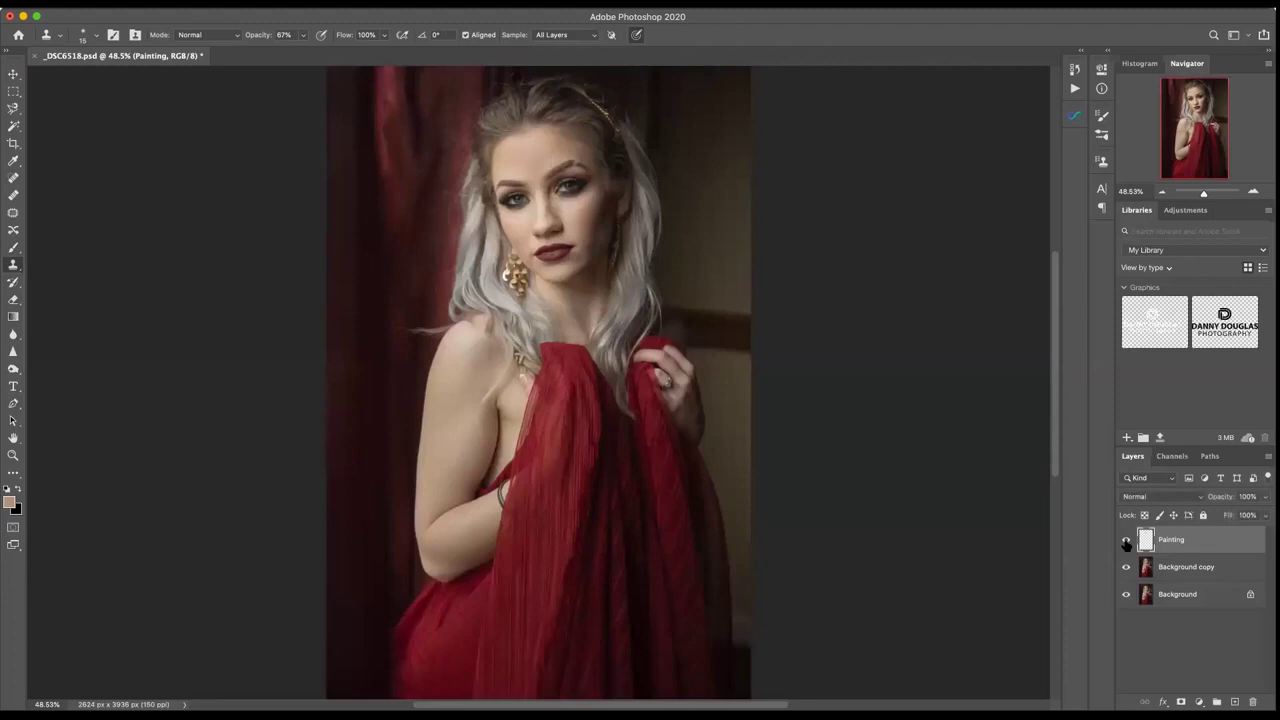
pyautogui.click(558, 240)
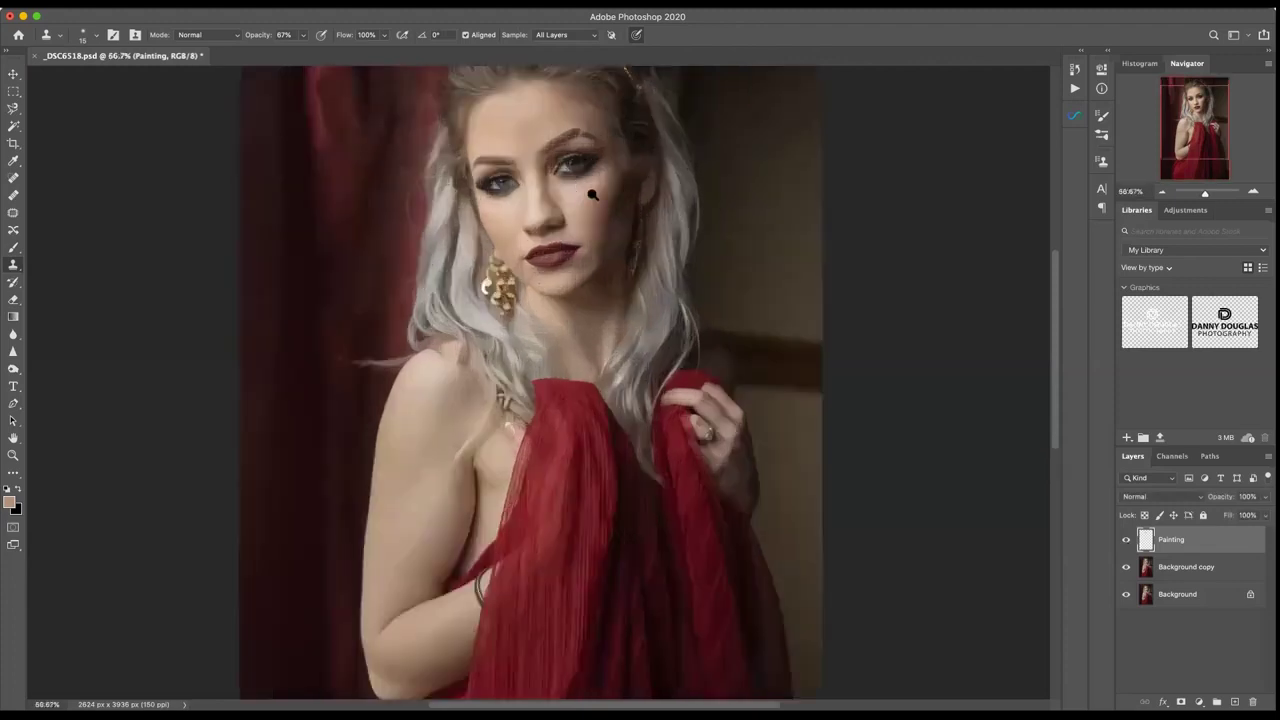
pyautogui.click(586, 196)
pyautogui.moveTo(593, 204); pyautogui.dragTo(540, 240)
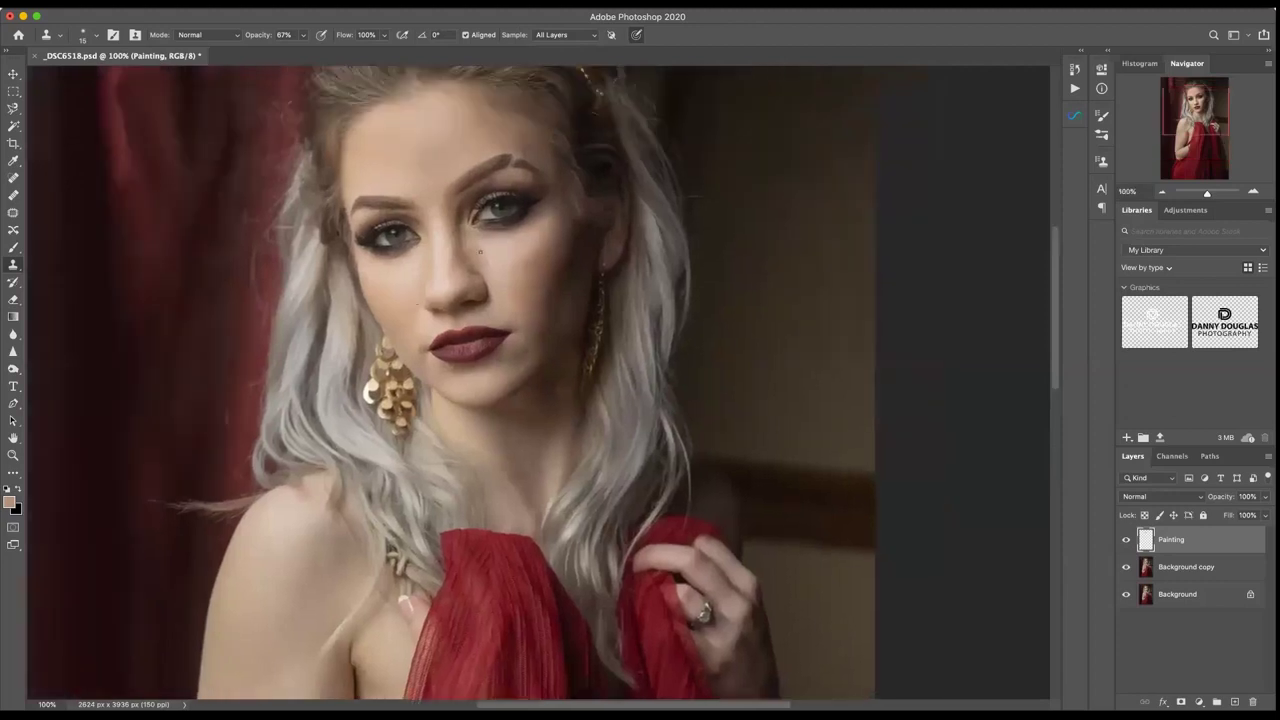
pyautogui.click(12, 248)
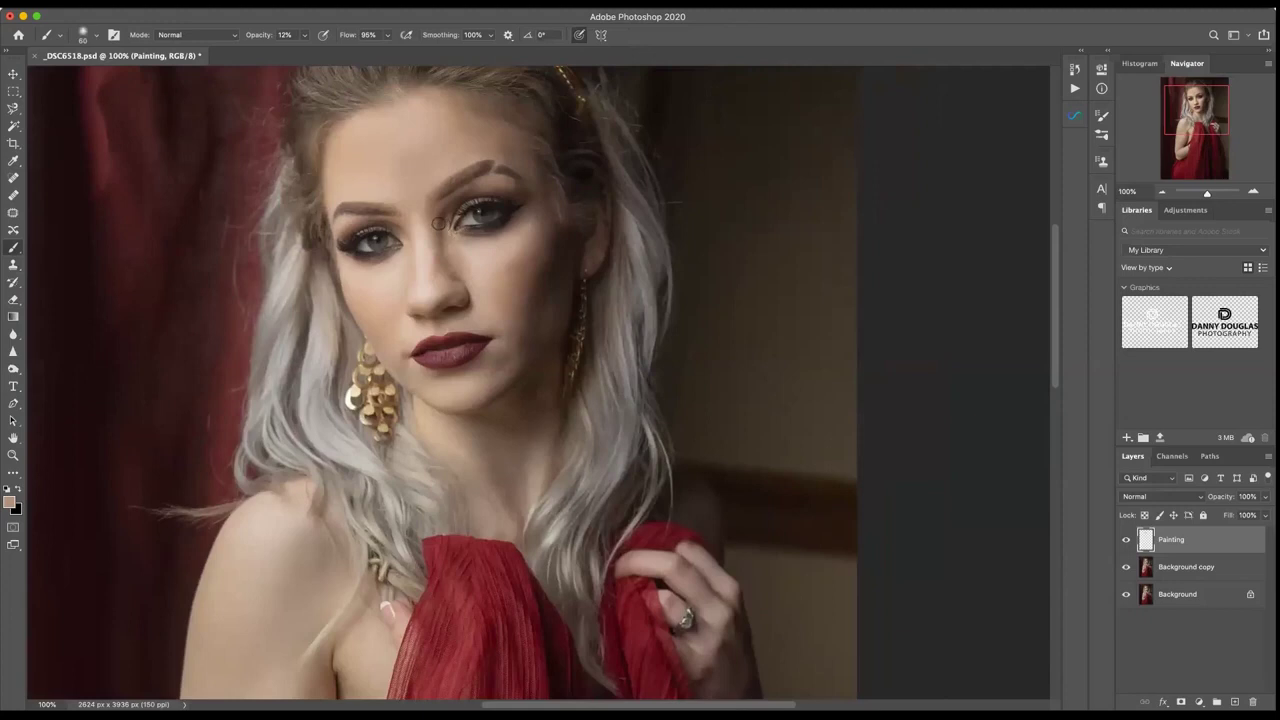
# - Paint between the eyebrows, shrink the brush, and dab sampled skin tones near the eye and below the lips
pyautogui.moveTo(438, 223); pyautogui.dragTo(446, 213)
pyautogui.keyDown('alt'); pyautogui.click(444, 222); pyautogui.keyUp('alt')
pyautogui.press('[')
pyautogui.press('[')
pyautogui.press('[')
pyautogui.click(446, 216)
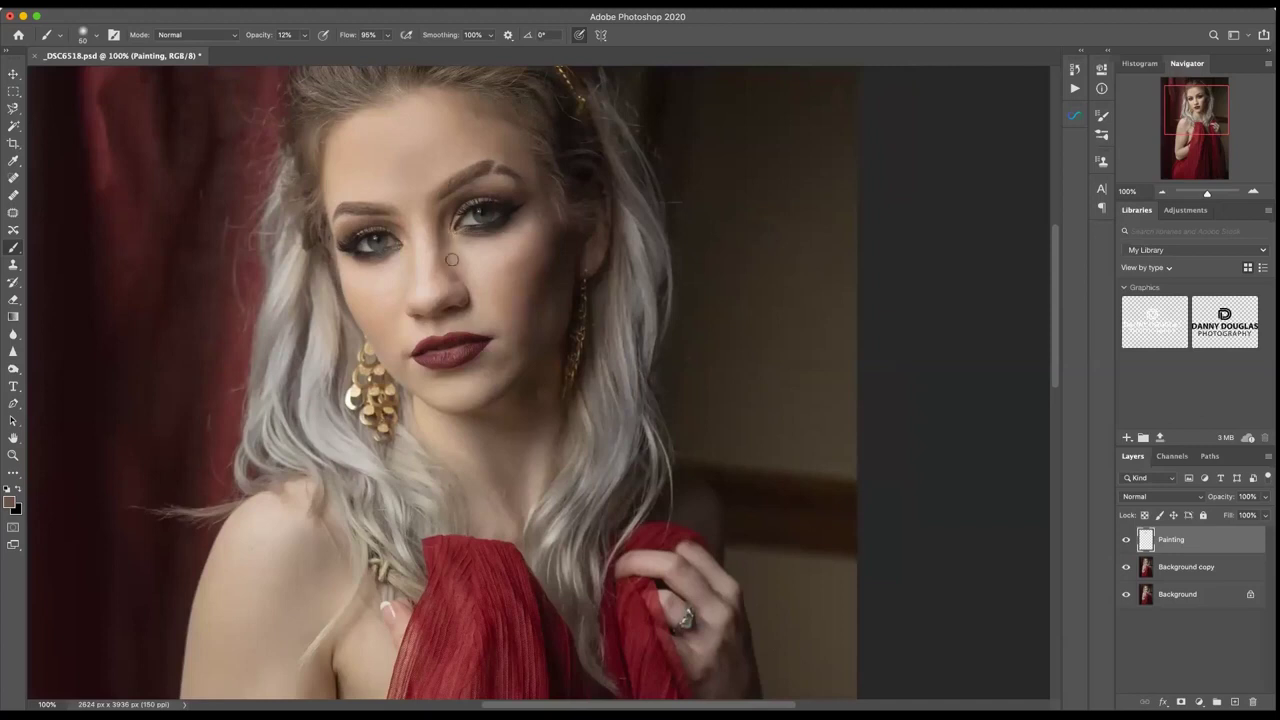
pyautogui.keyDown('alt'); pyautogui.click(430, 258); pyautogui.keyUp('alt')
pyautogui.keyDown('alt'); pyautogui.click(500, 342); pyautogui.keyUp('alt')
pyautogui.keyDown('alt'); pyautogui.click(474, 377); pyautogui.keyUp('alt')
pyautogui.keyDown('alt'); pyautogui.click(469, 373); pyautogui.keyUp('alt')
# - Save _DSC6518.psd, fit the photo in the window and zoom to 66.7%
pyautogui.press('super+s')
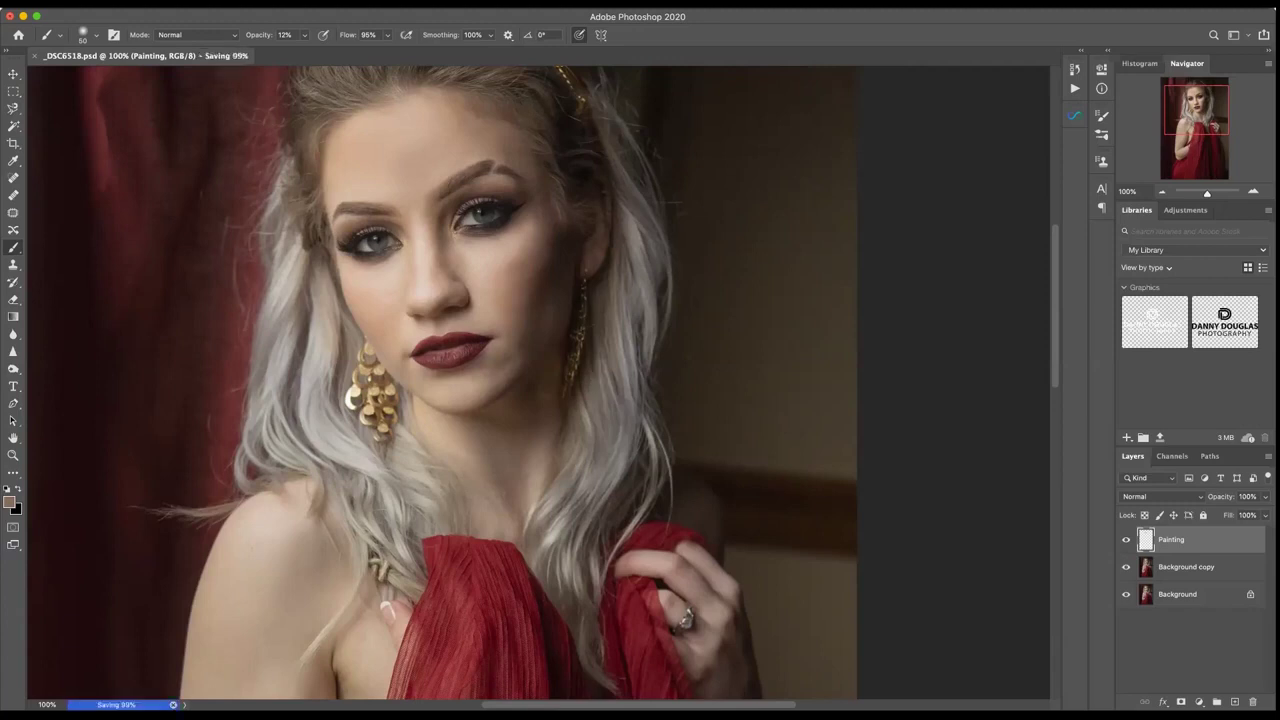
pyautogui.press('super+0')
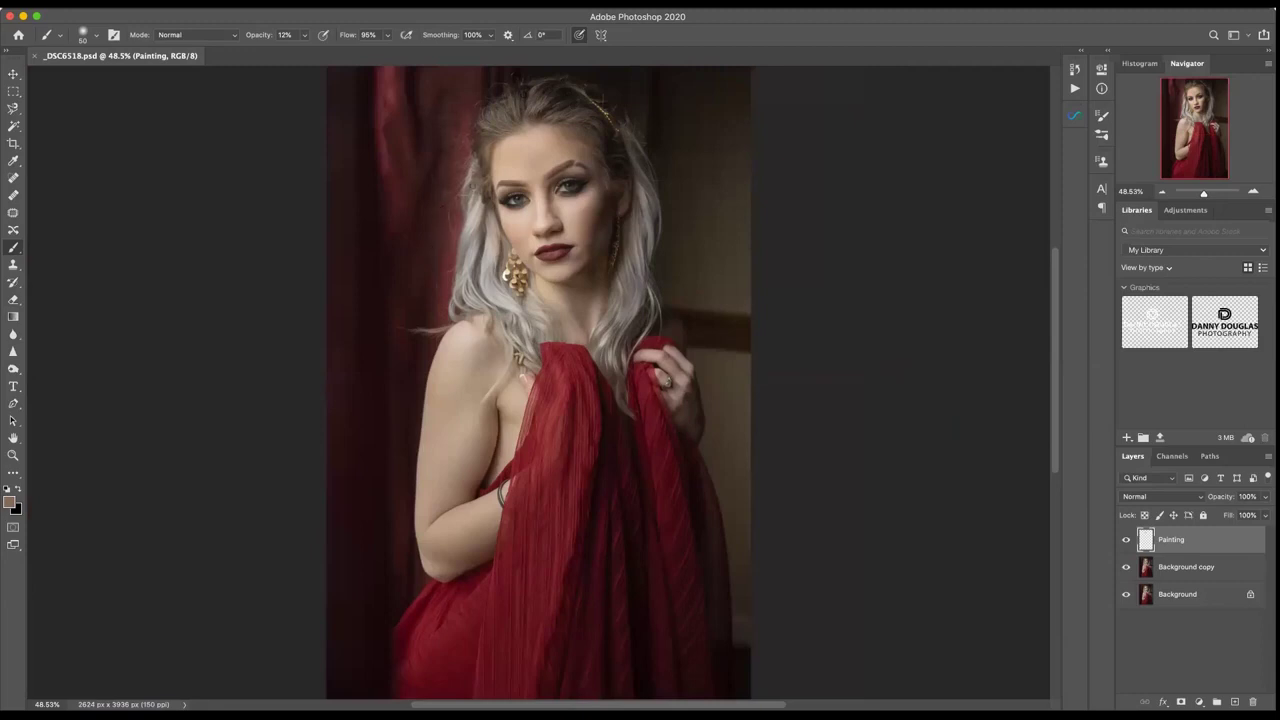
pyautogui.scroll(1, 469, 180)
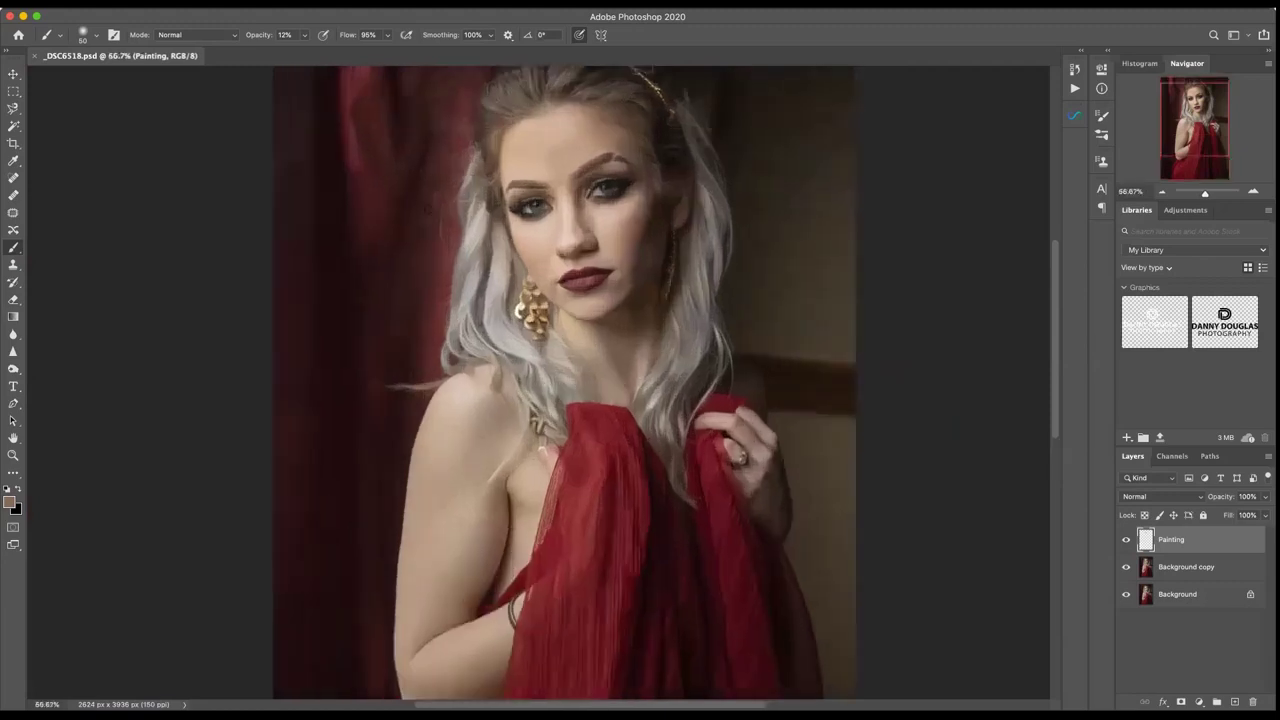
# - Heal the marks on the curtain beside the hair with a size-20 Spot Healing Brush
pyautogui.click(13, 177)
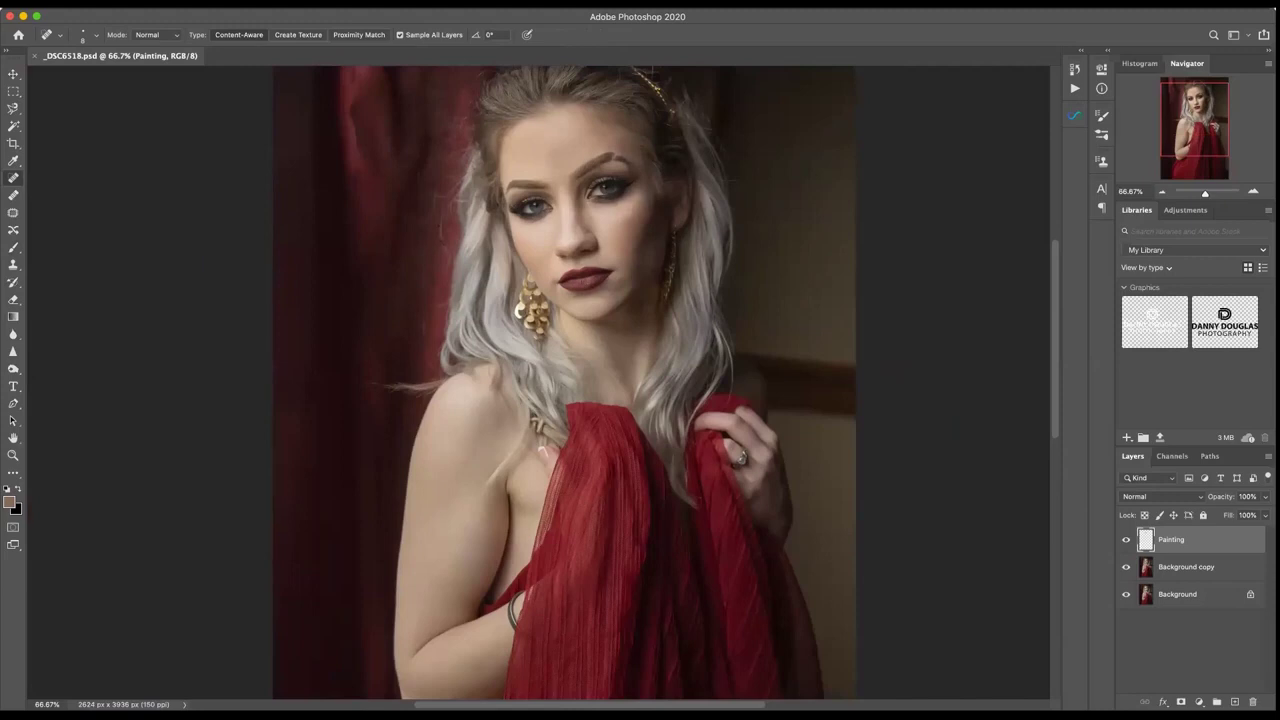
pyautogui.press(']')
pyautogui.moveTo(441, 246); pyautogui.dragTo(439, 220)
pyautogui.moveTo(437, 214)
pyautogui.mouseDown()
pyautogui.moveTo(437, 194)
pyautogui.moveTo(441, 235)
pyautogui.mouseUp()
pyautogui.moveTo(445, 250)
pyautogui.mouseDown()
pyautogui.moveTo(442, 318)
pyautogui.moveTo(448, 248)
pyautogui.mouseUp()
pyautogui.moveTo(444, 304); pyautogui.dragTo(424, 314)
pyautogui.moveTo(424, 326); pyautogui.dragTo(429, 366)
pyautogui.scroll(3, 510, 198)
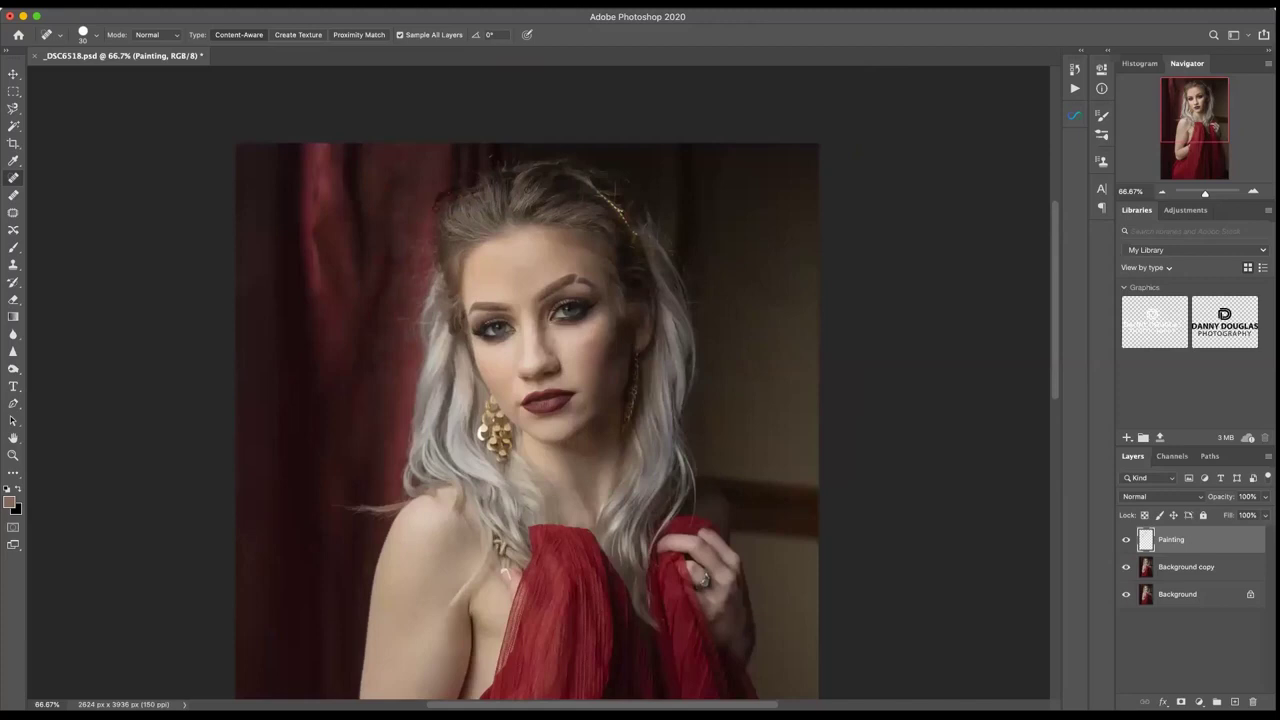
# - Heal one more curtain mark, then save the document and fit the photo in the window
pyautogui.moveTo(412, 237); pyautogui.dragTo(430, 243)
pyautogui.scroll(2, 736, 354)
pyautogui.press('super+s')
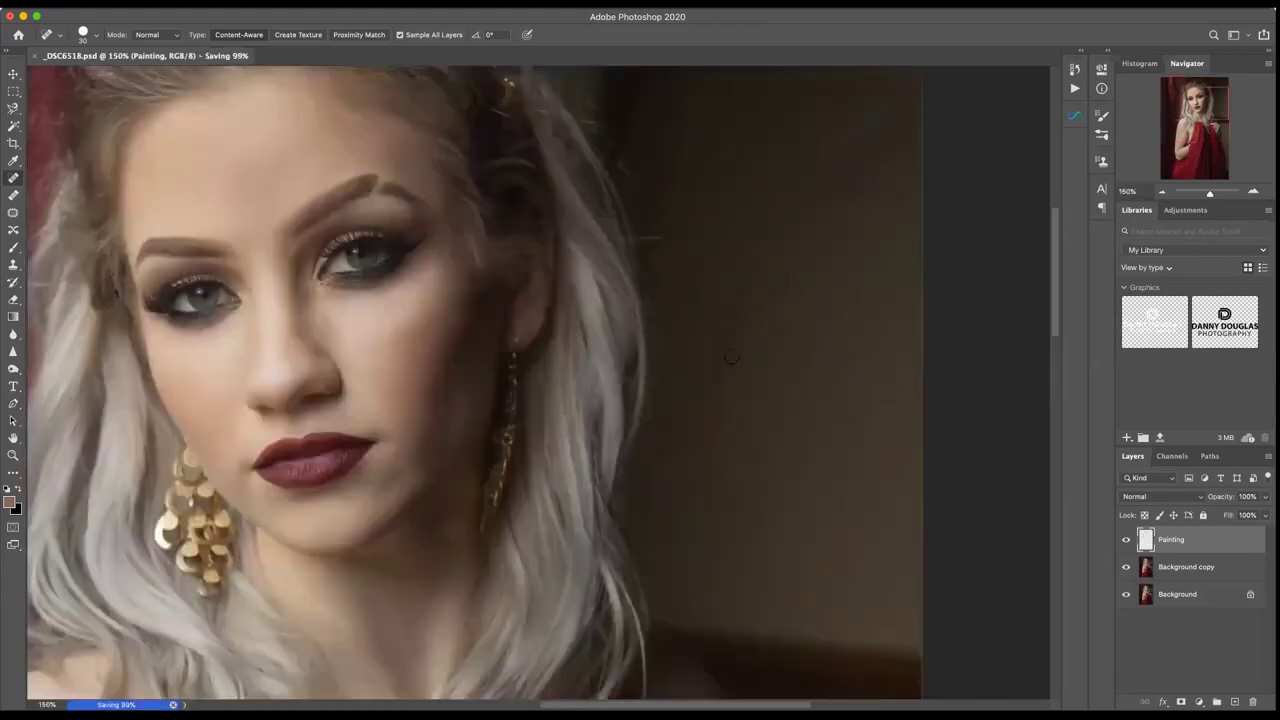
pyautogui.press('super+0')
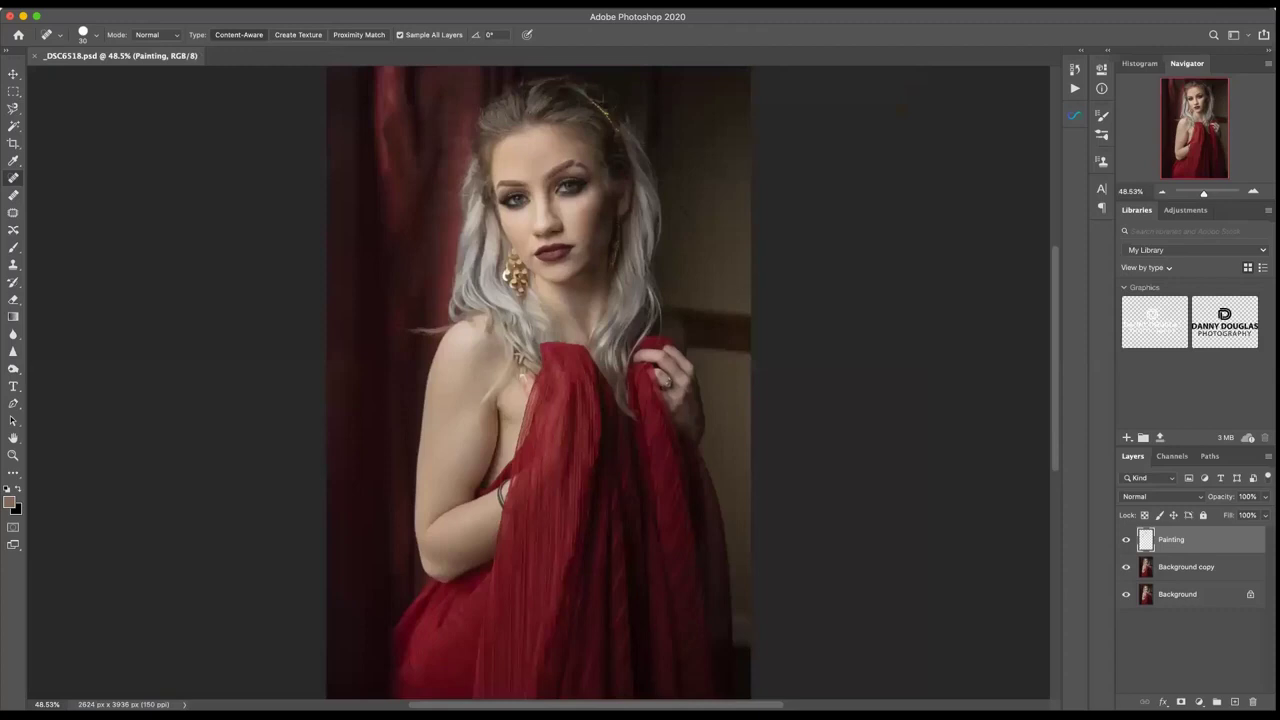
# - Compare with the Painting layer hidden, heal a cheek spot, then revert to only the Background layer
pyautogui.click(1125, 540)
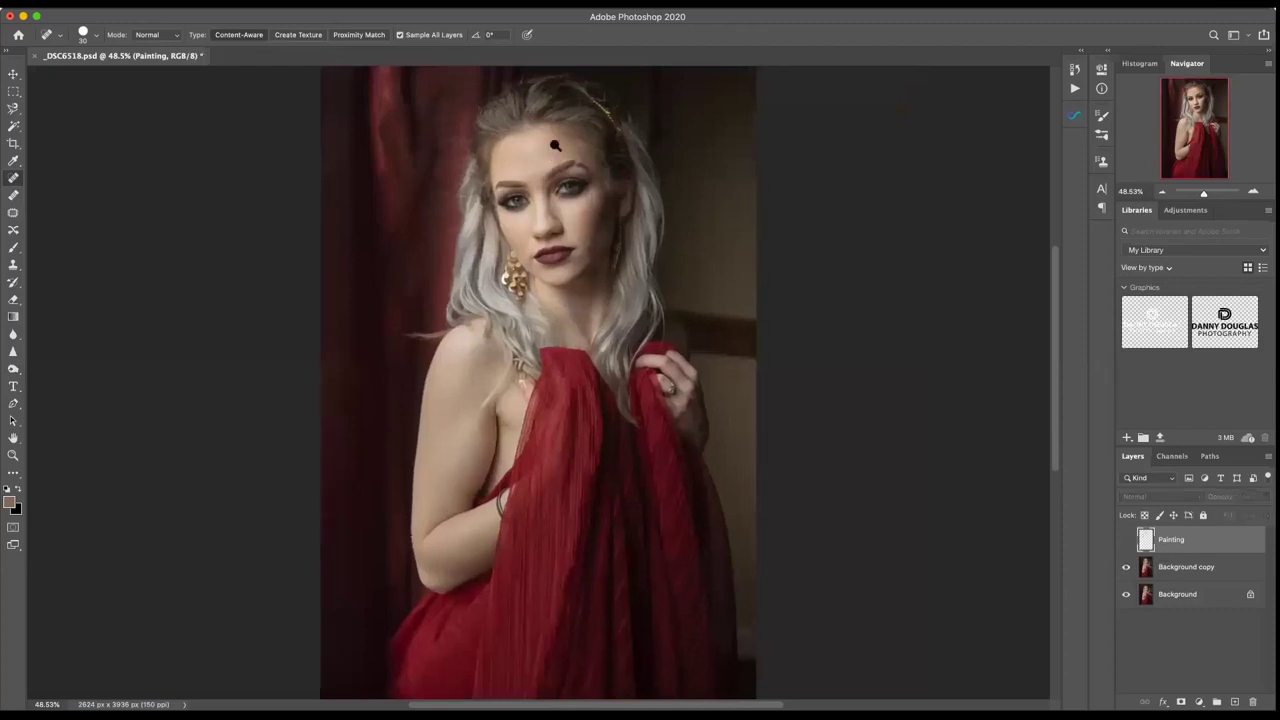
pyautogui.scroll(2, 555, 146)
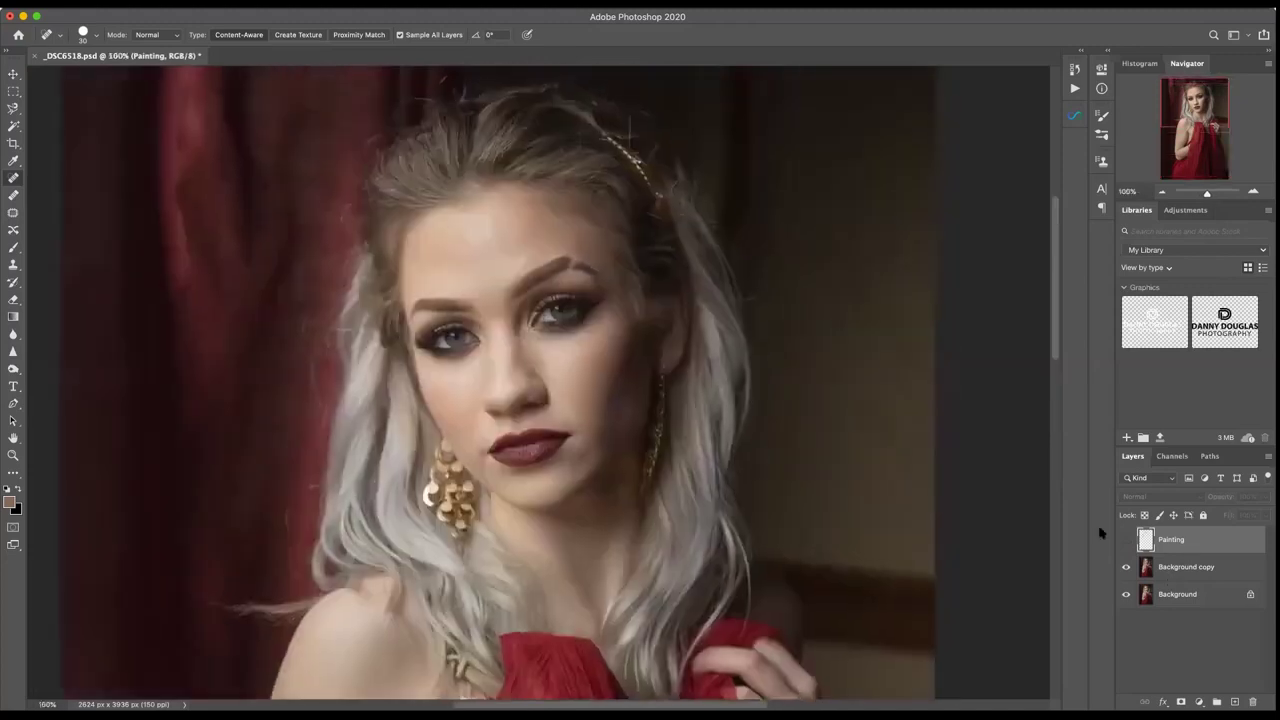
pyautogui.click(1126, 541)
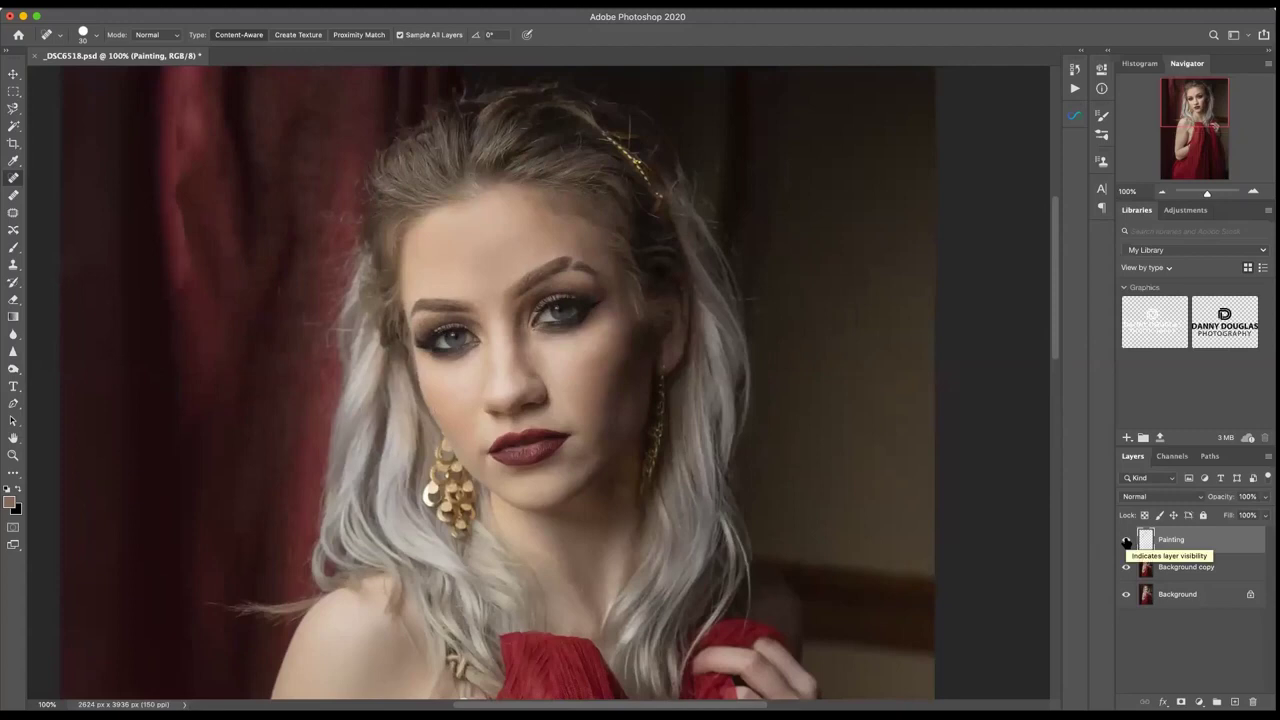
pyautogui.click(632, 342)
pyautogui.scroll(-1, 632, 342)
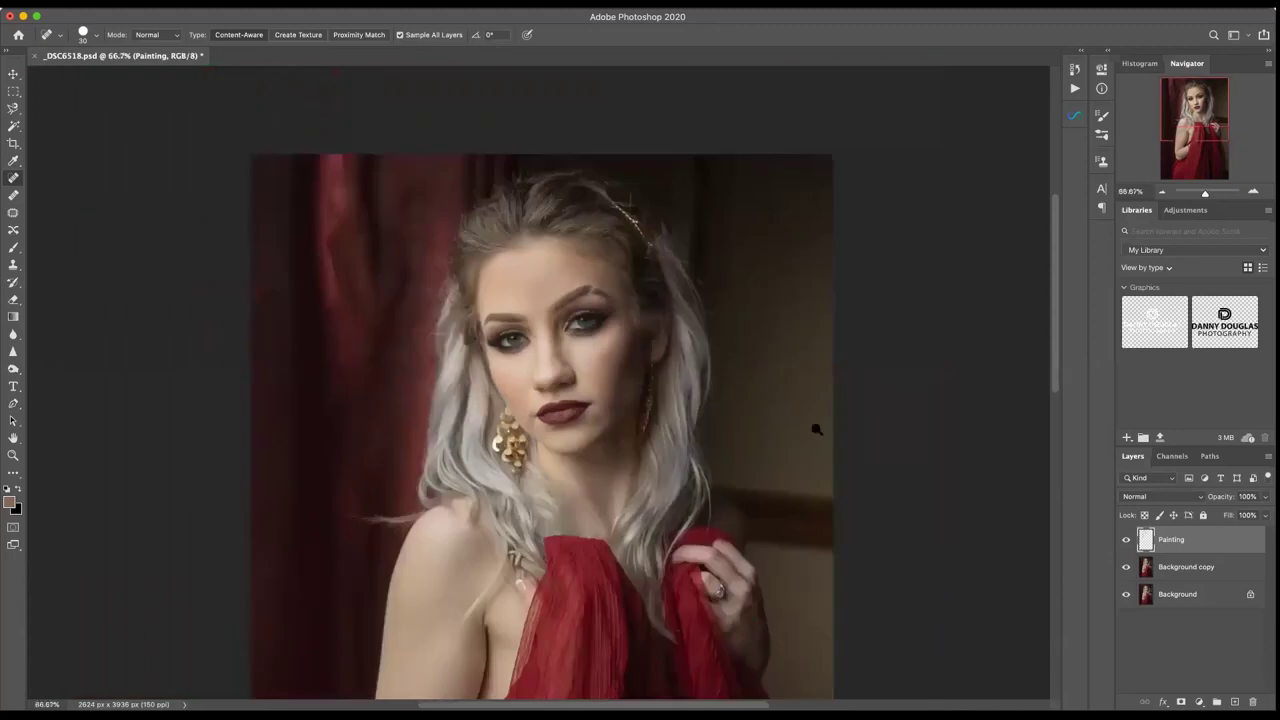
pyautogui.scroll(-1, 814, 429)
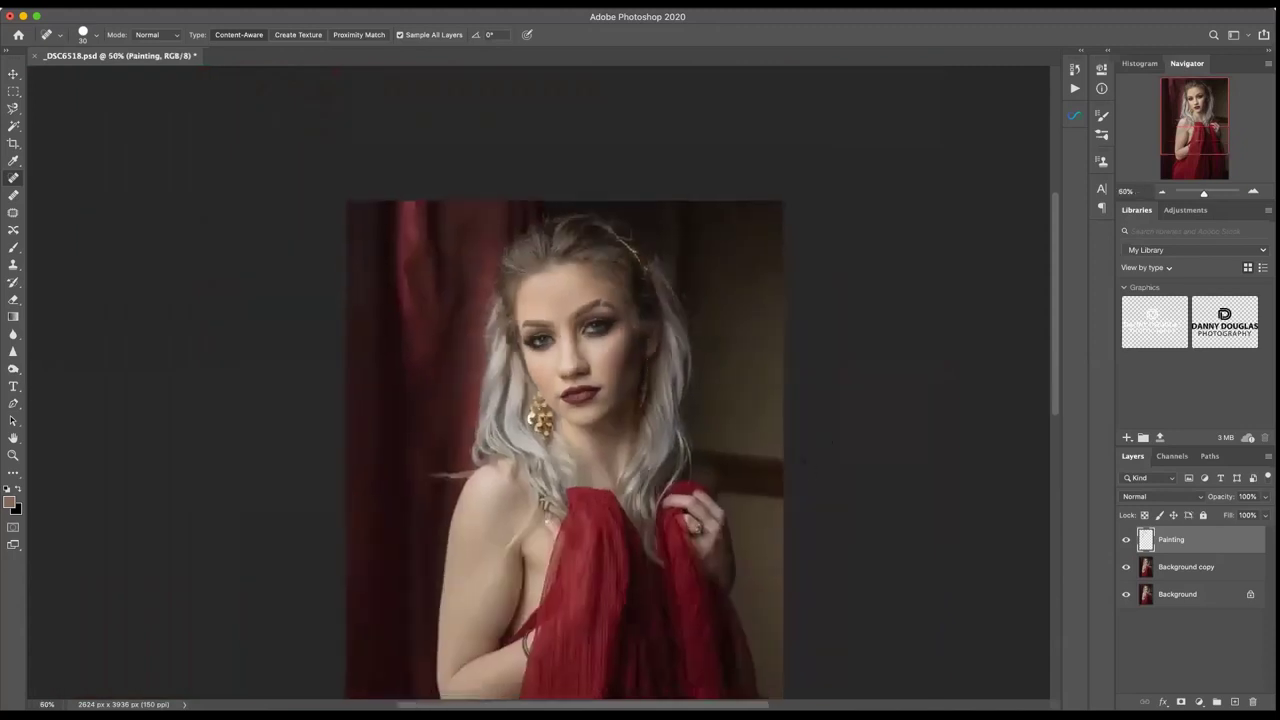
pyautogui.moveTo(560, 406); pyautogui.dragTo(503, 270)
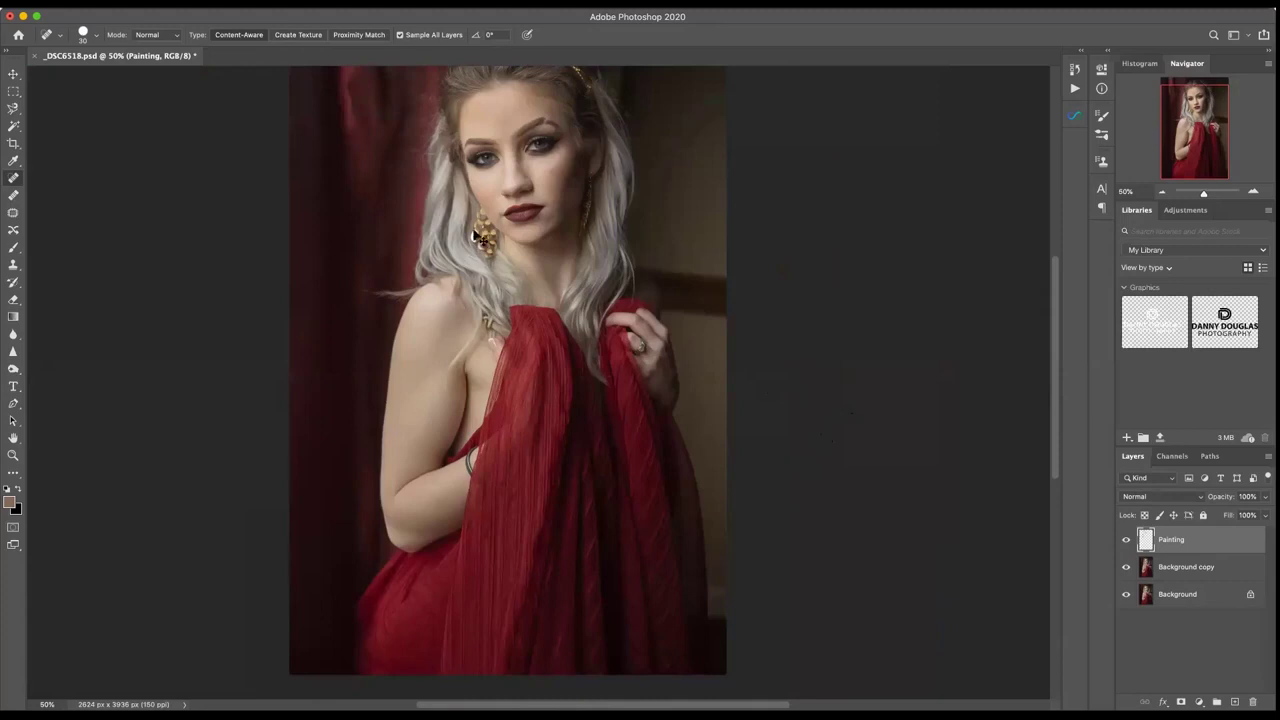
pyautogui.press('super+z')
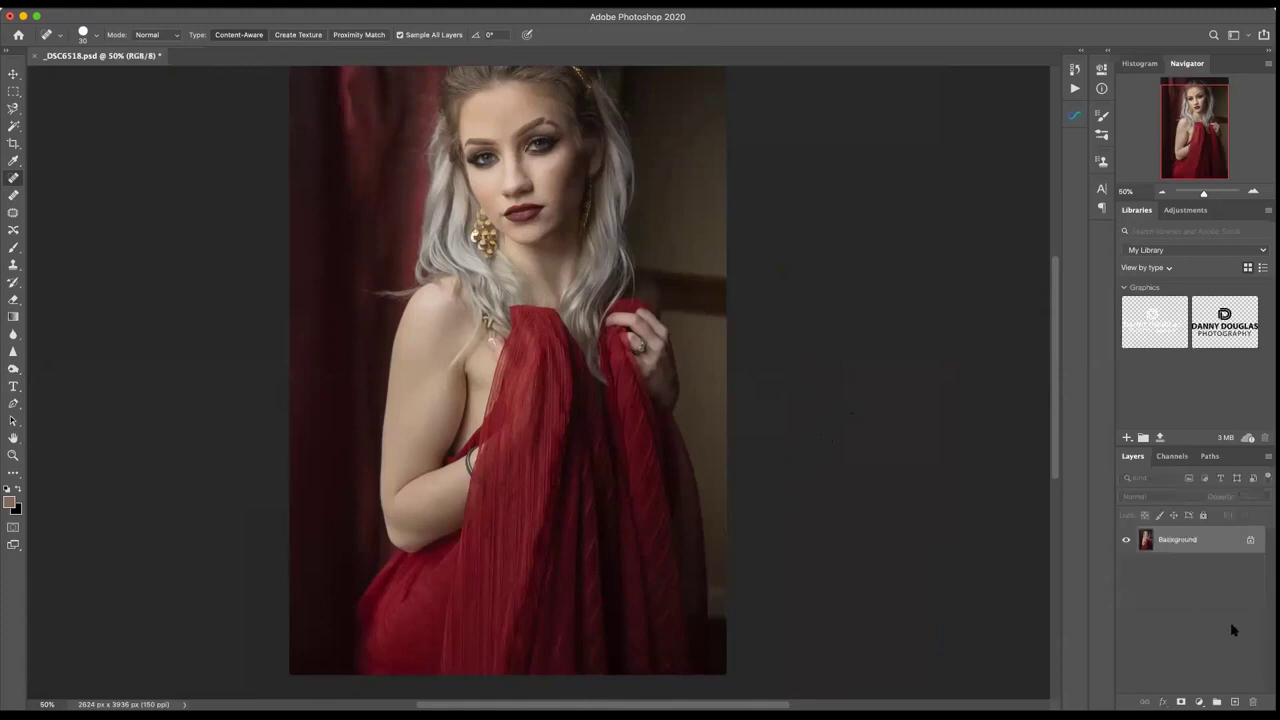
# - Duplicate the Background layer and set Liquify Face Width to -28
pyautogui.click(1205, 546)
pyautogui.moveTo(1205, 546); pyautogui.dragTo(1234, 702)
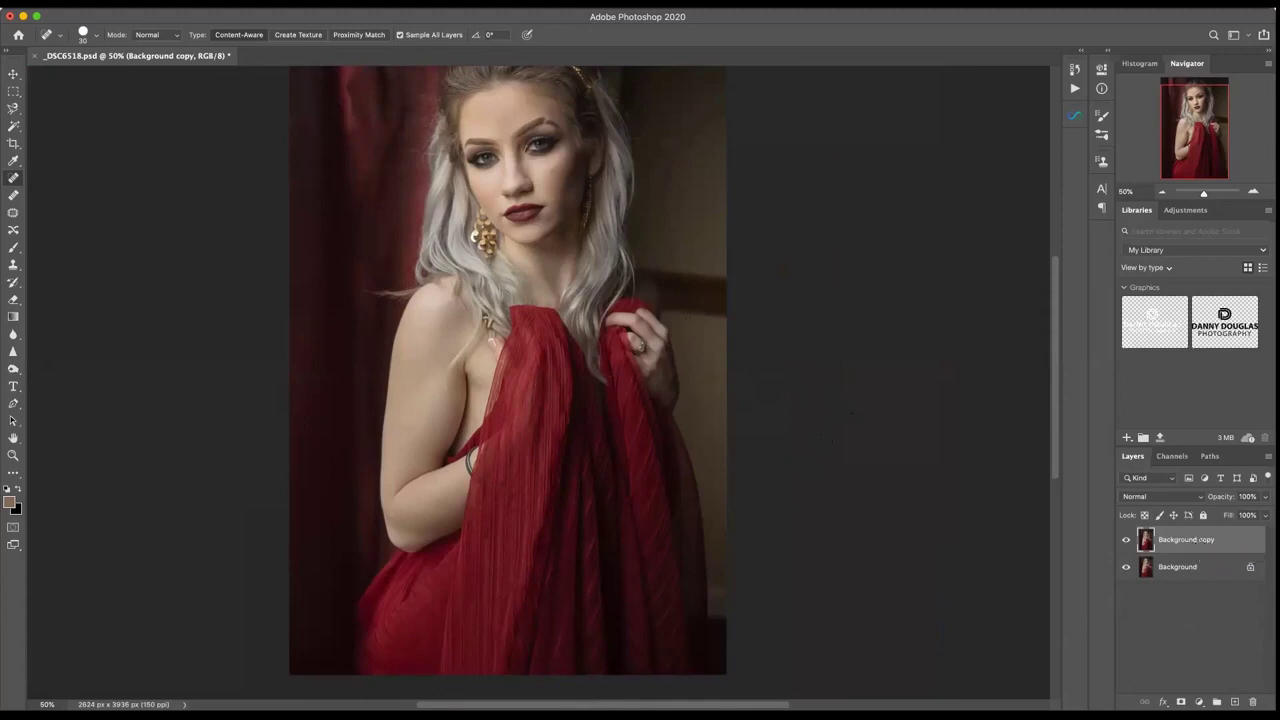
pyautogui.click(318, 2)
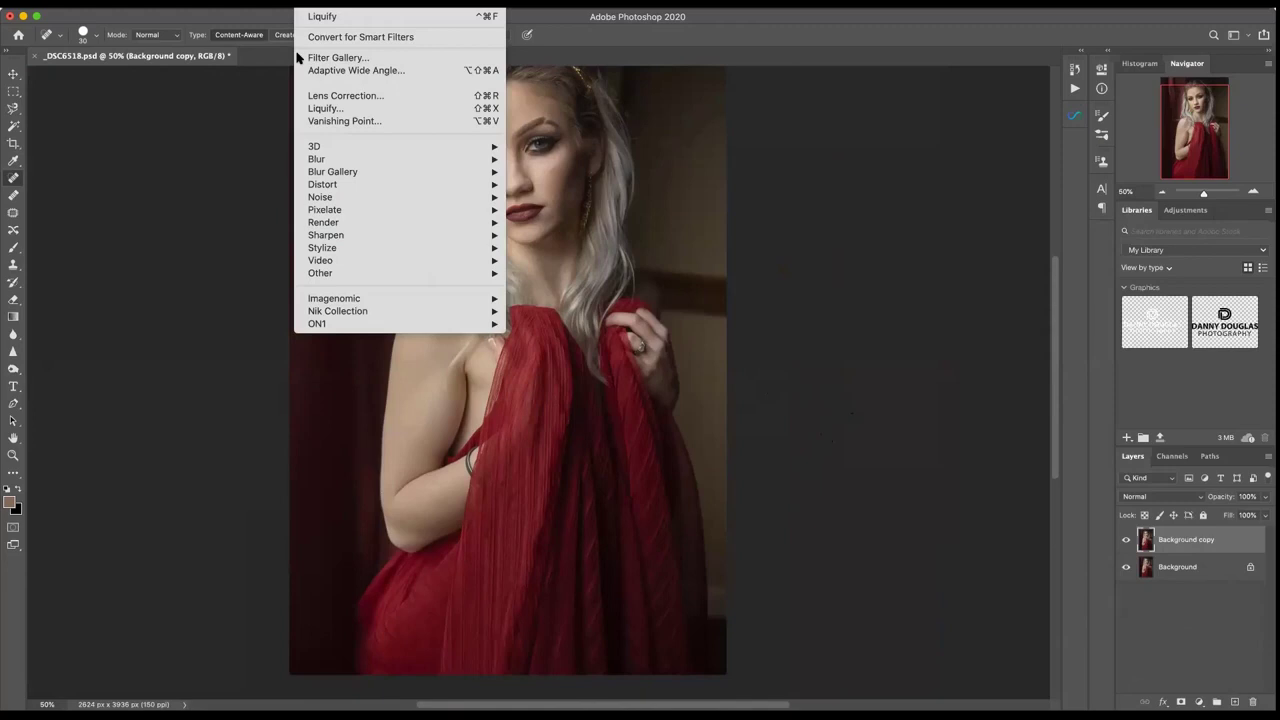
pyautogui.click(316, 109)
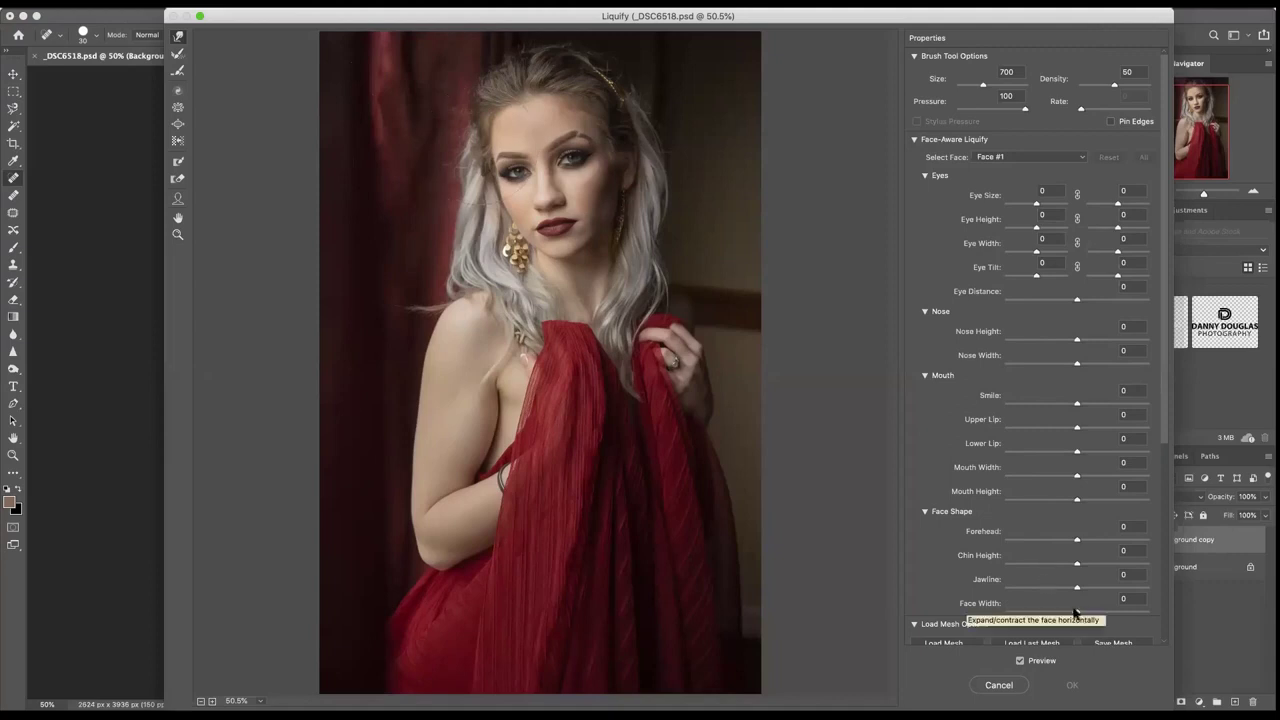
pyautogui.moveTo(1078, 614); pyautogui.dragTo(1047, 612)
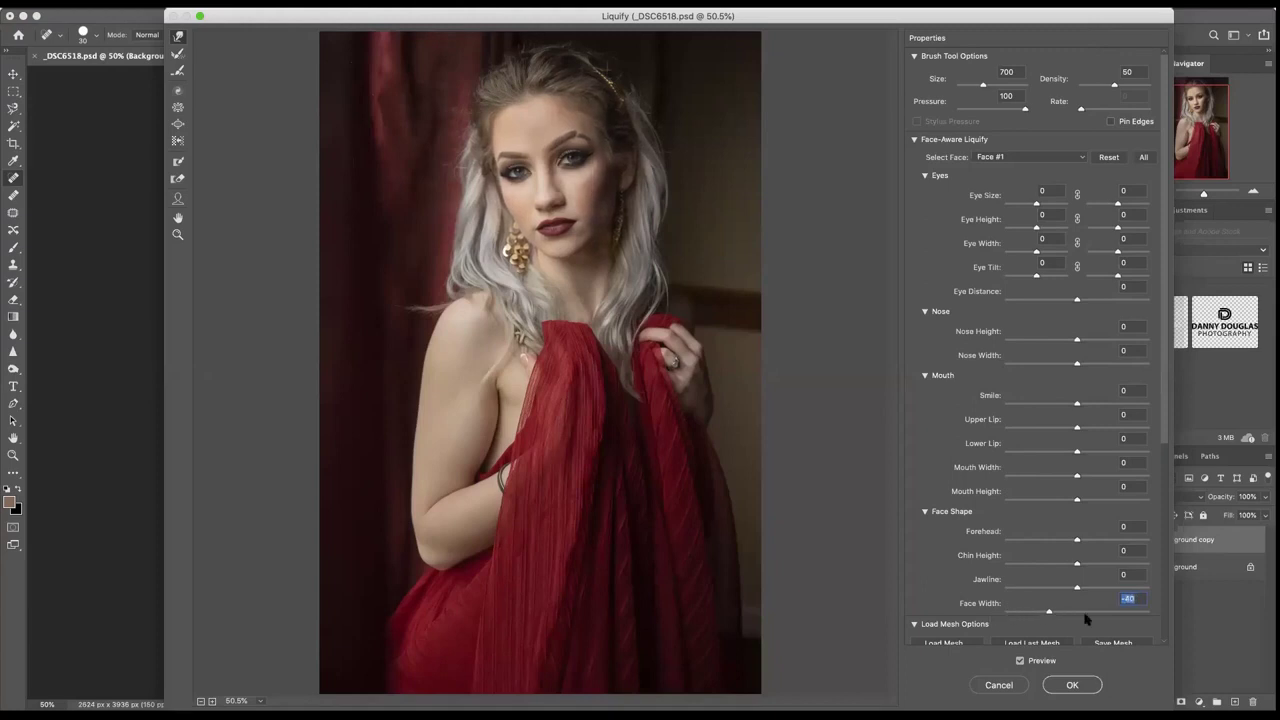
pyautogui.click(1070, 611)
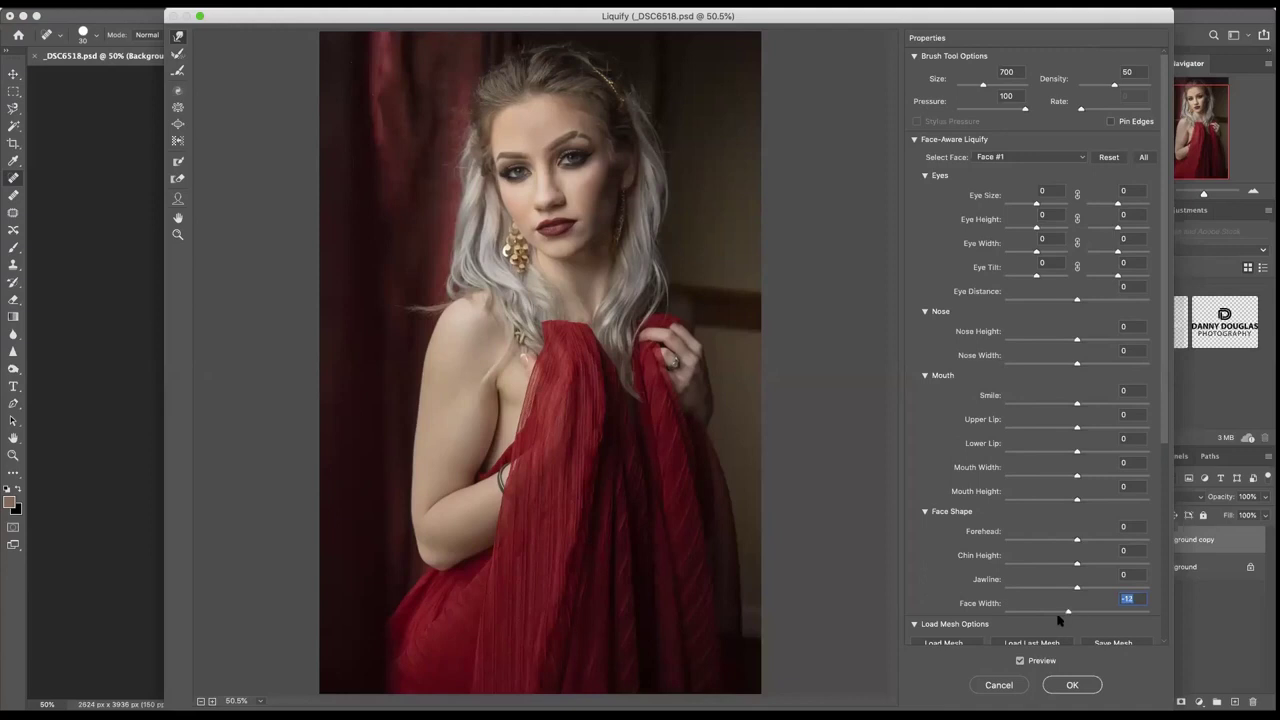
pyautogui.click(1057, 613)
# - Forward Warp the hair outward on the left, top and right, and apply the Liquify
pyautogui.click(178, 36)
pyautogui.moveTo(466, 238); pyautogui.dragTo(448, 231)
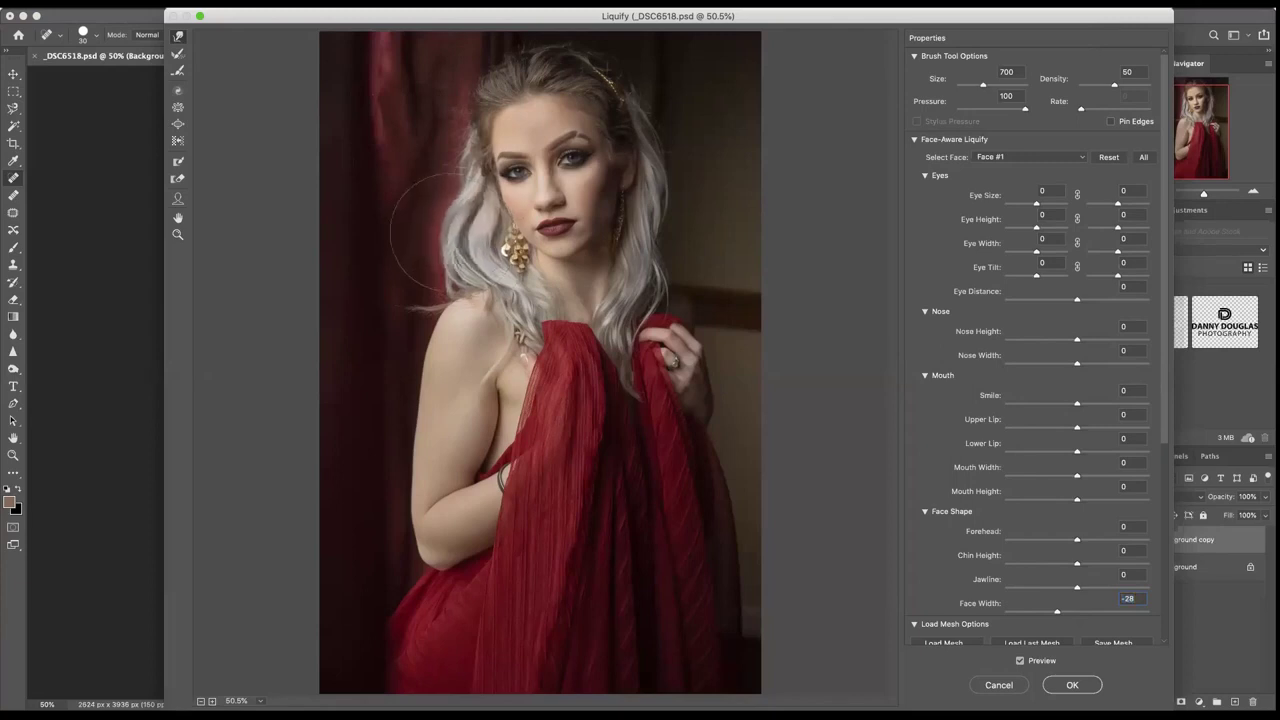
pyautogui.moveTo(420, 112)
pyautogui.mouseDown()
pyautogui.moveTo(428, 141)
pyautogui.moveTo(520, 70)
pyautogui.moveTo(625, 55)
pyautogui.moveTo(645, 100)
pyautogui.mouseUp()
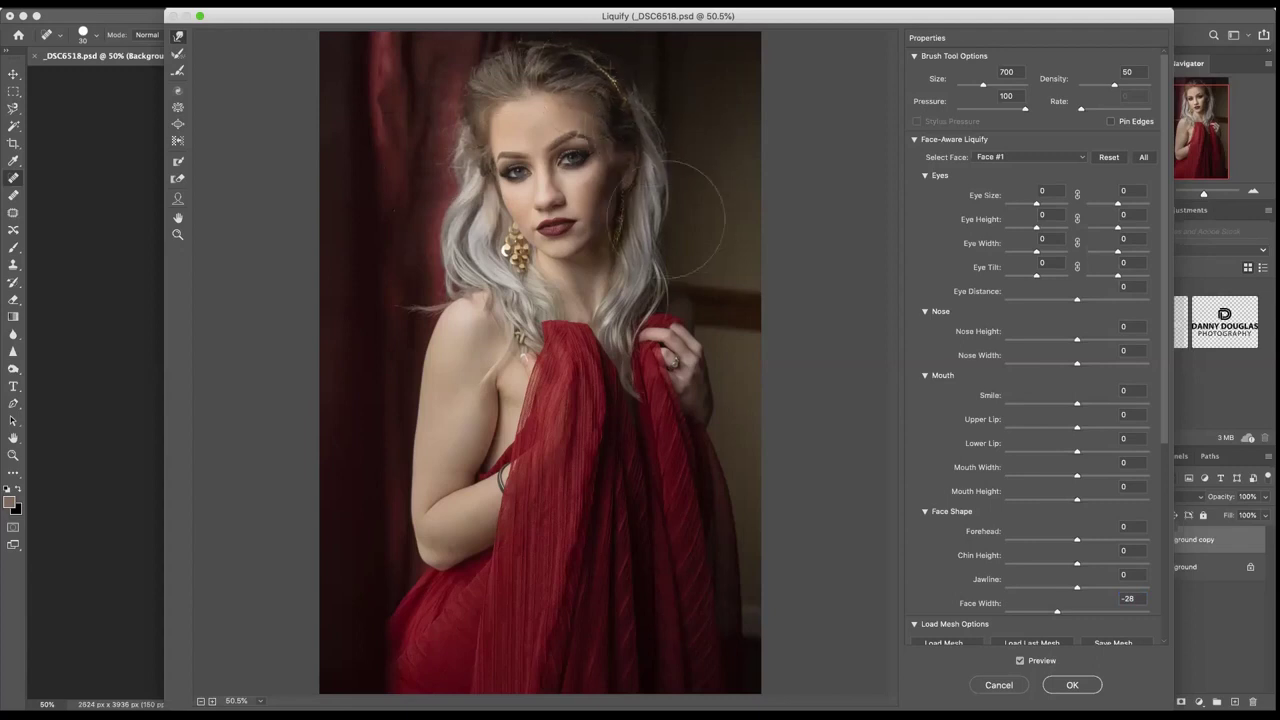
pyautogui.moveTo(671, 228); pyautogui.dragTo(671, 276)
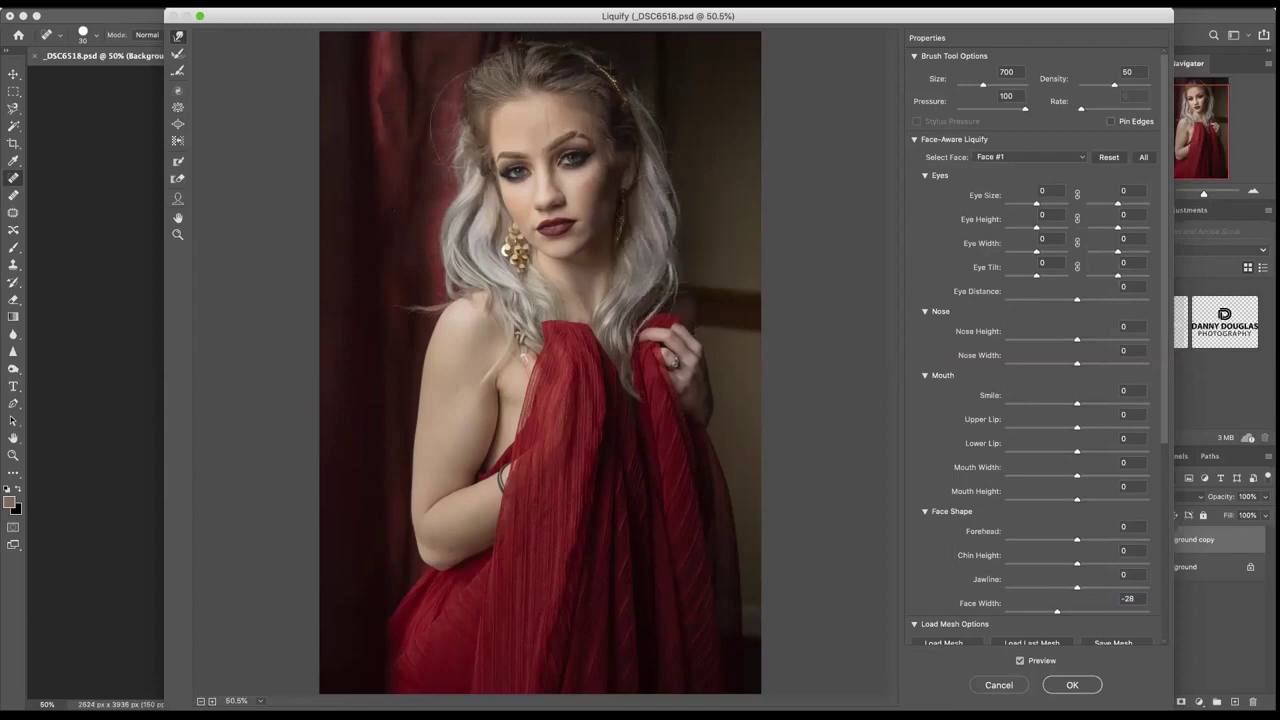
pyautogui.moveTo(481, 117)
pyautogui.mouseDown()
pyautogui.moveTo(428, 108)
pyautogui.moveTo(473, 132)
pyautogui.moveTo(470, 195)
pyautogui.mouseUp()
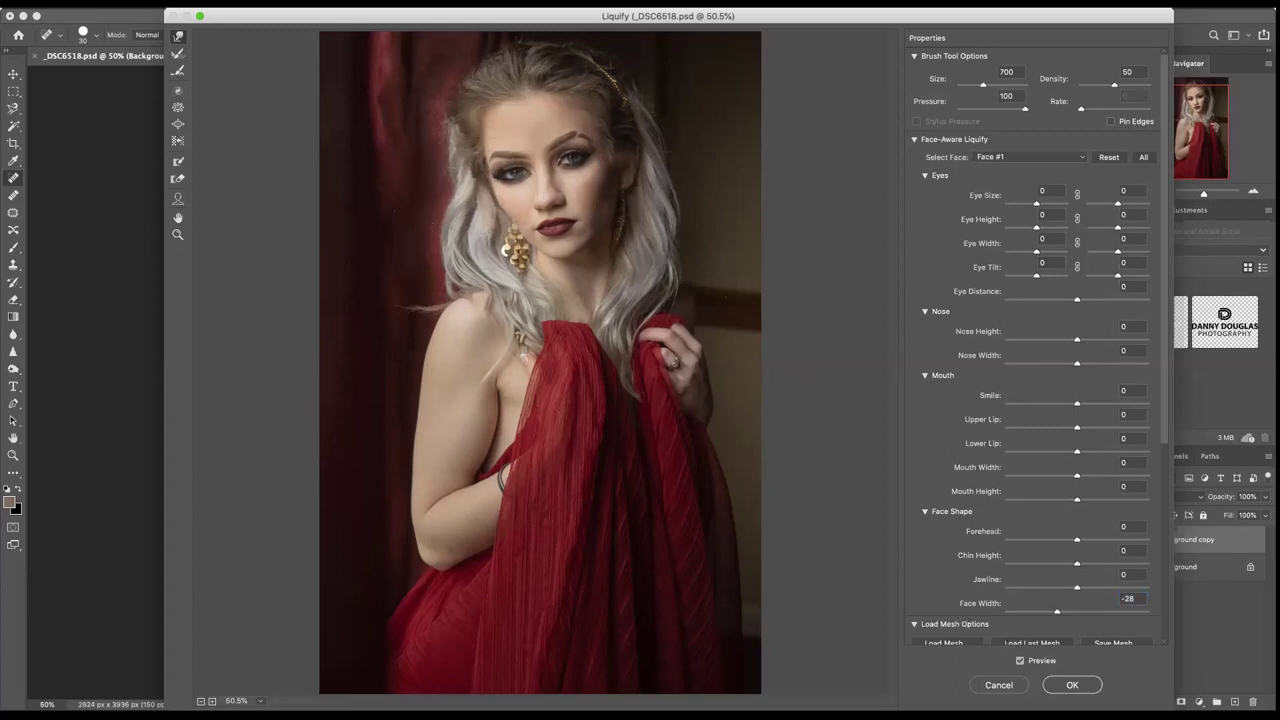
pyautogui.press('Return')
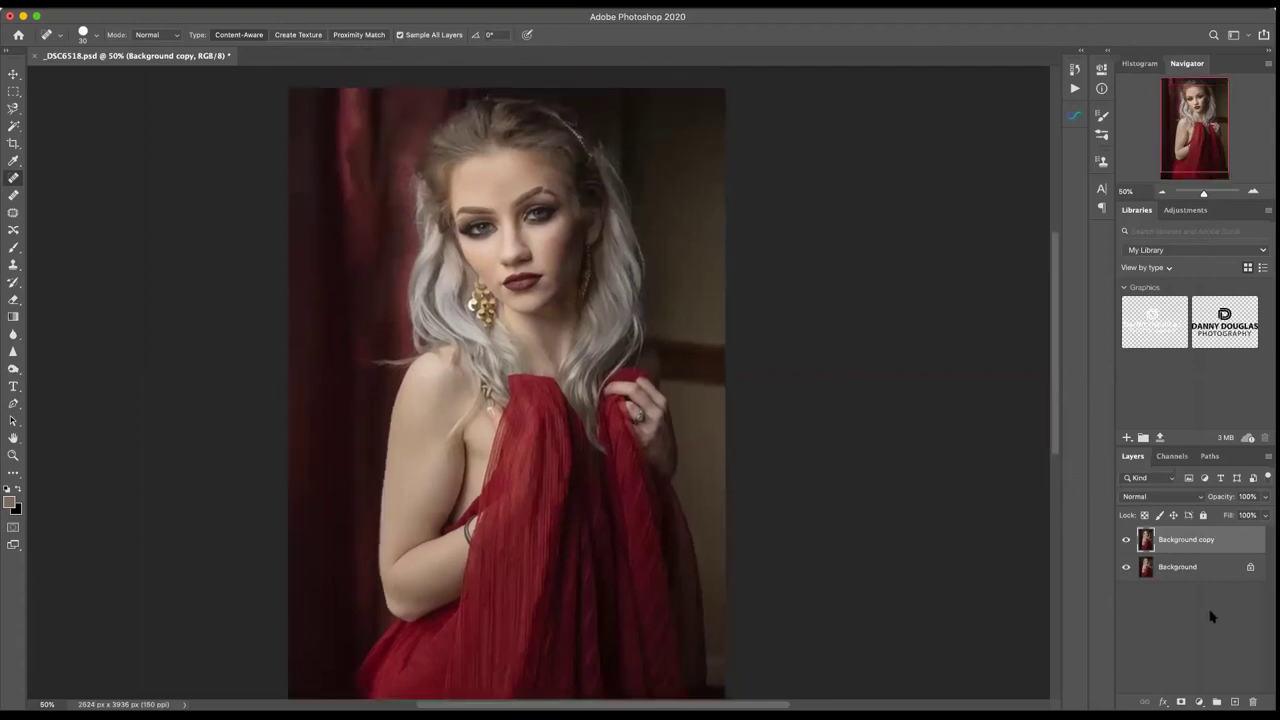
# - Add a black hide-all layer mask to the Background copy layer
pyautogui.click(1181, 702)
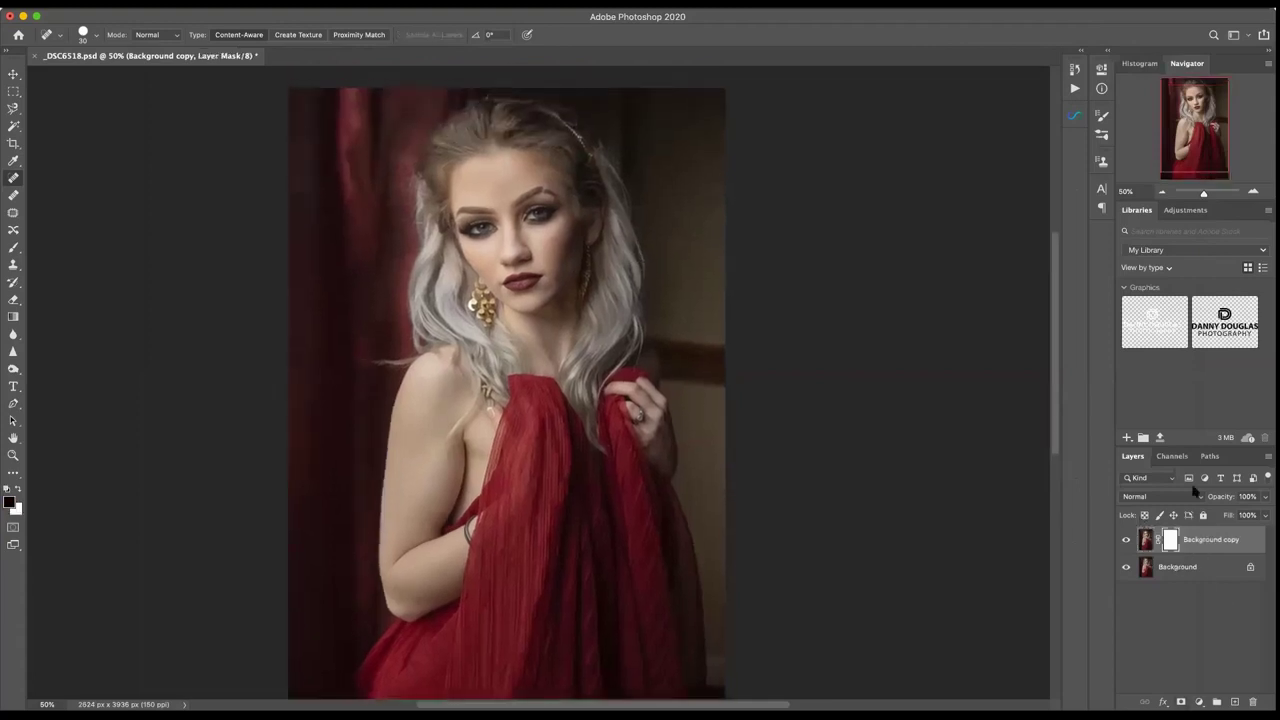
pyautogui.press('super+z')
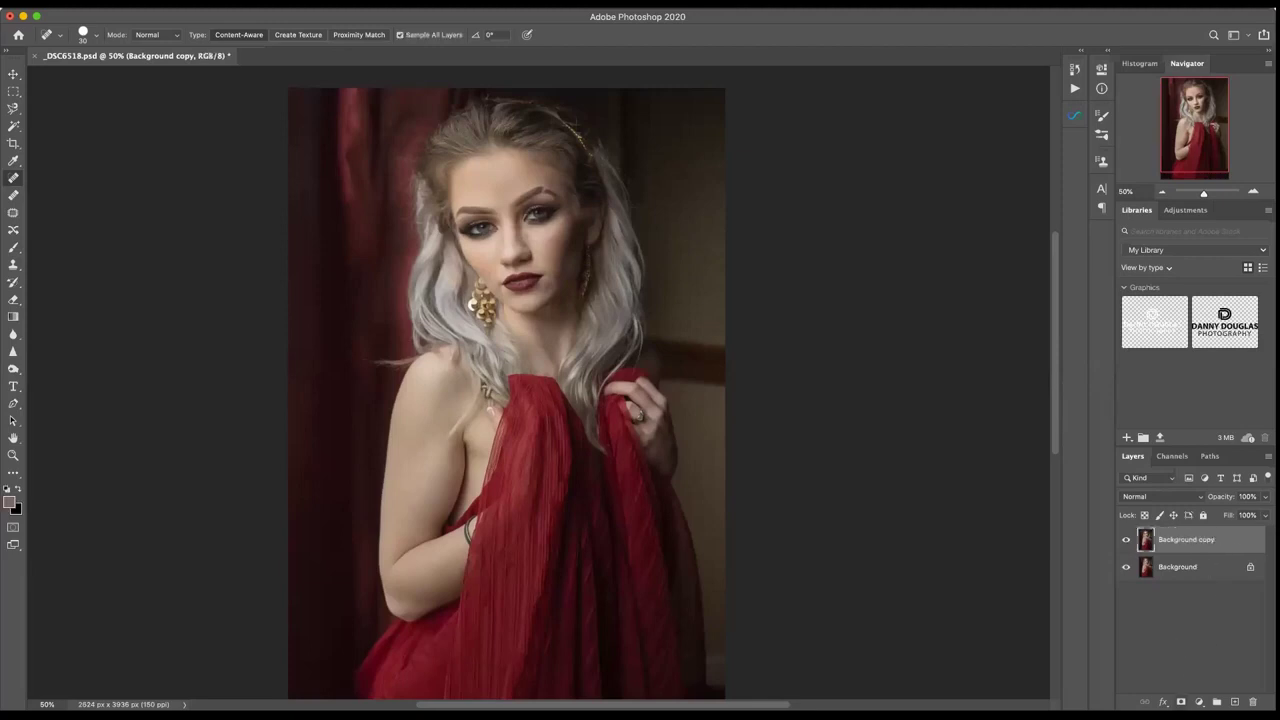
pyautogui.keyDown('alt'); pyautogui.click(1181, 702); pyautogui.keyUp('alt')
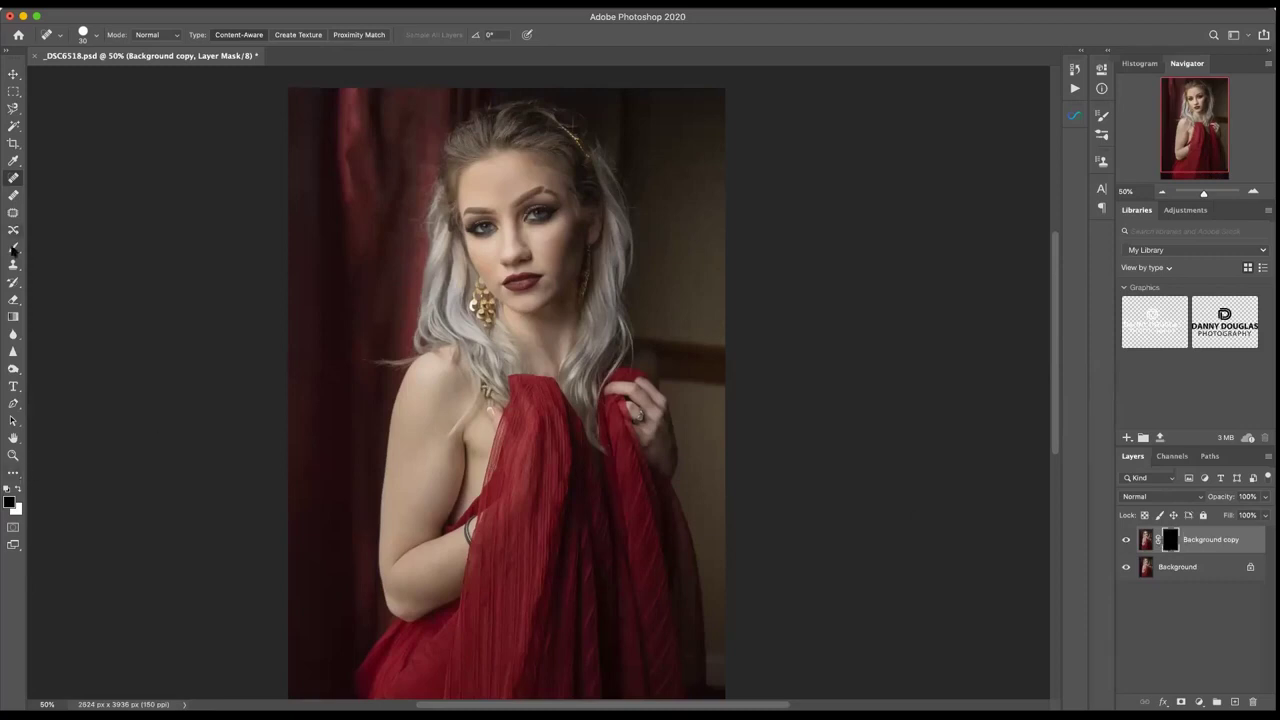
# - Paint the reshaped hair edge back in with a larger white brush at 100% opacity and flow
pyautogui.click(14, 251)
pyautogui.click(18, 489)
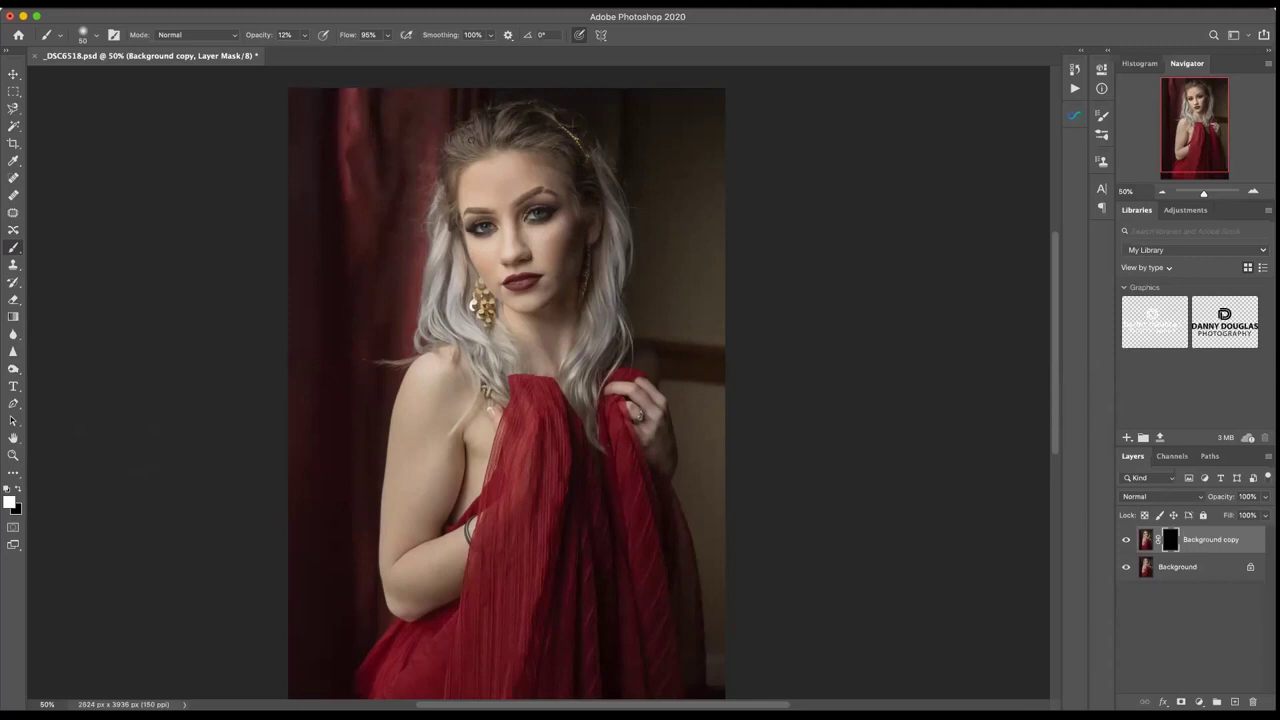
pyautogui.press(']')
pyautogui.press(']')
pyautogui.press(']')
pyautogui.press(']')
pyautogui.press(']')
pyautogui.press(']')
pyautogui.press(']')
pyautogui.click(304, 35)
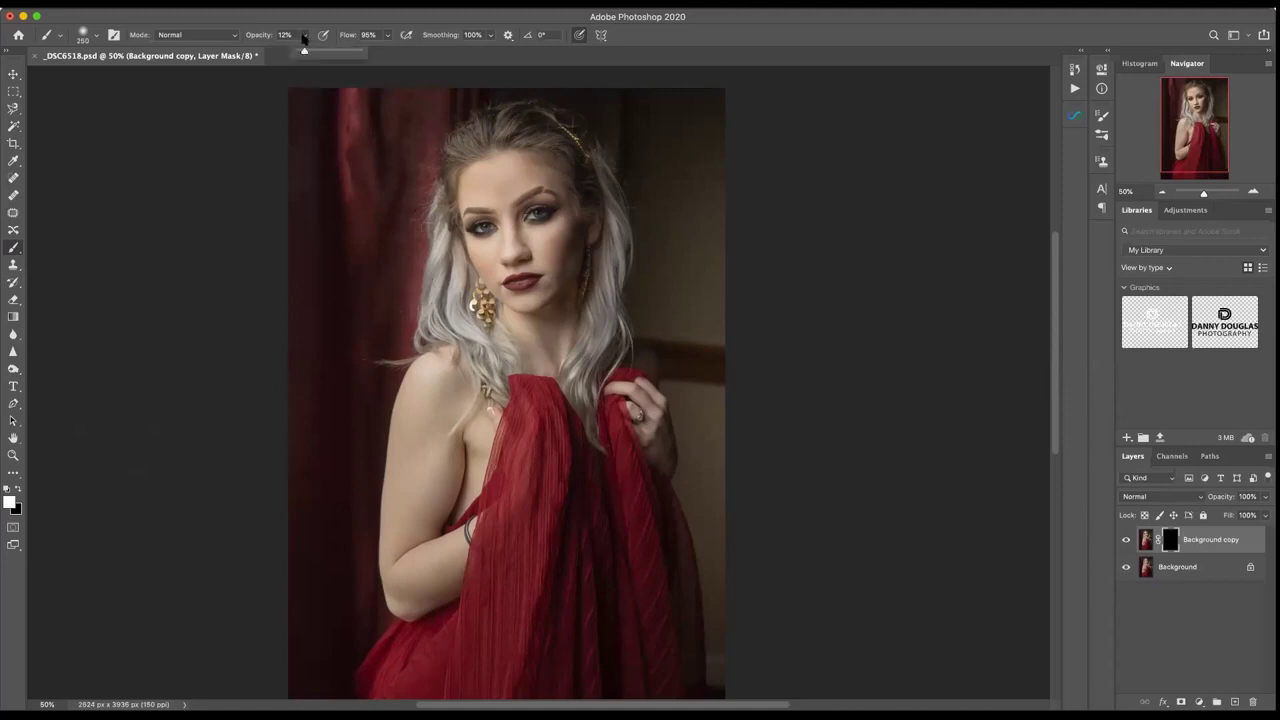
pyautogui.moveTo(298, 50); pyautogui.dragTo(400, 75)
pyautogui.click(387, 35)
pyautogui.click(428, 328)
pyautogui.moveTo(418, 277)
pyautogui.mouseDown()
pyautogui.moveTo(424, 165)
pyautogui.moveTo(492, 104)
pyautogui.moveTo(570, 128)
pyautogui.moveTo(636, 185)
pyautogui.mouseUp()
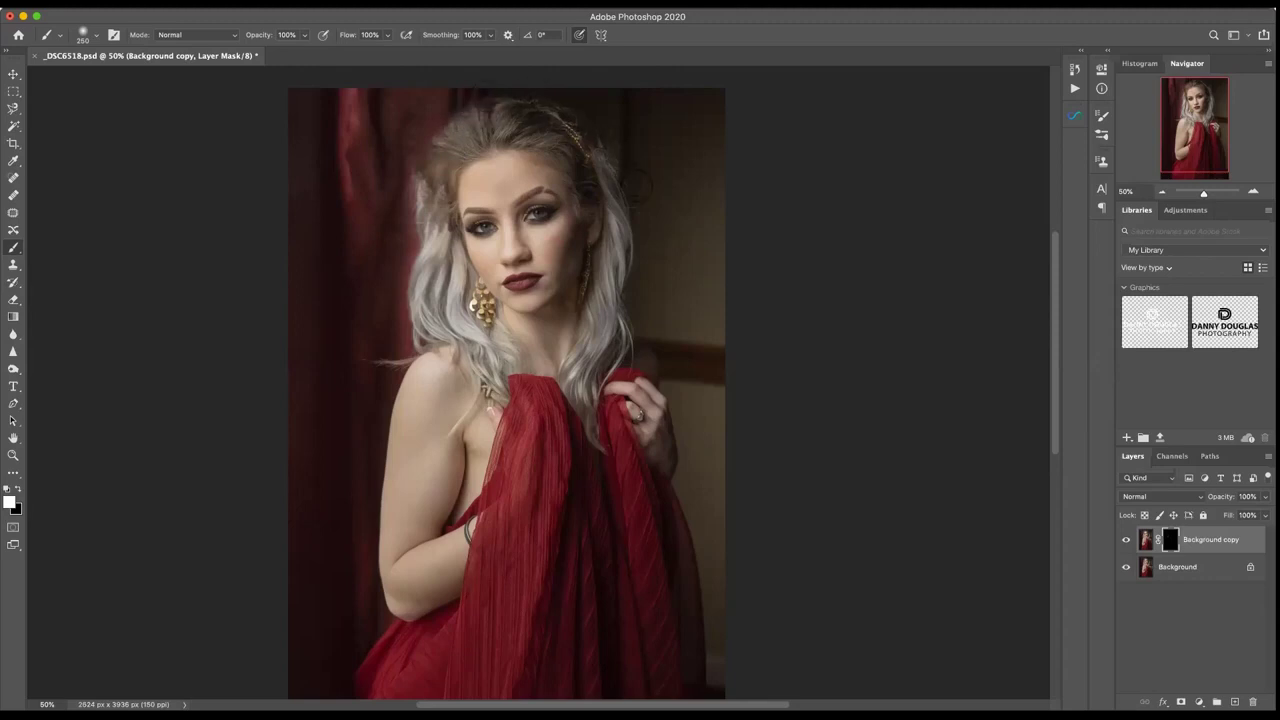
# - Reveal the reshaped hair down the right side, then reset the Brush to paint white
pyautogui.moveTo(632, 264)
pyautogui.mouseDown()
pyautogui.moveTo(644, 322)
pyautogui.moveTo(610, 356)
pyautogui.mouseUp()
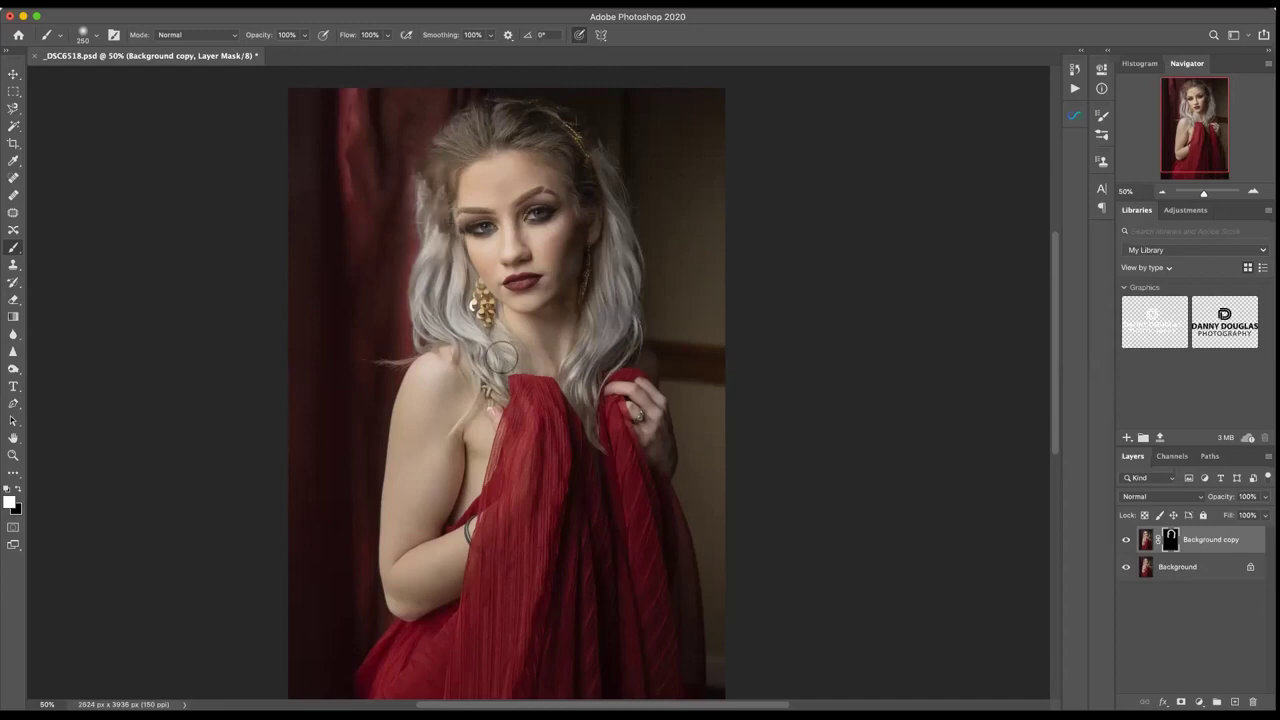
pyautogui.press('x')
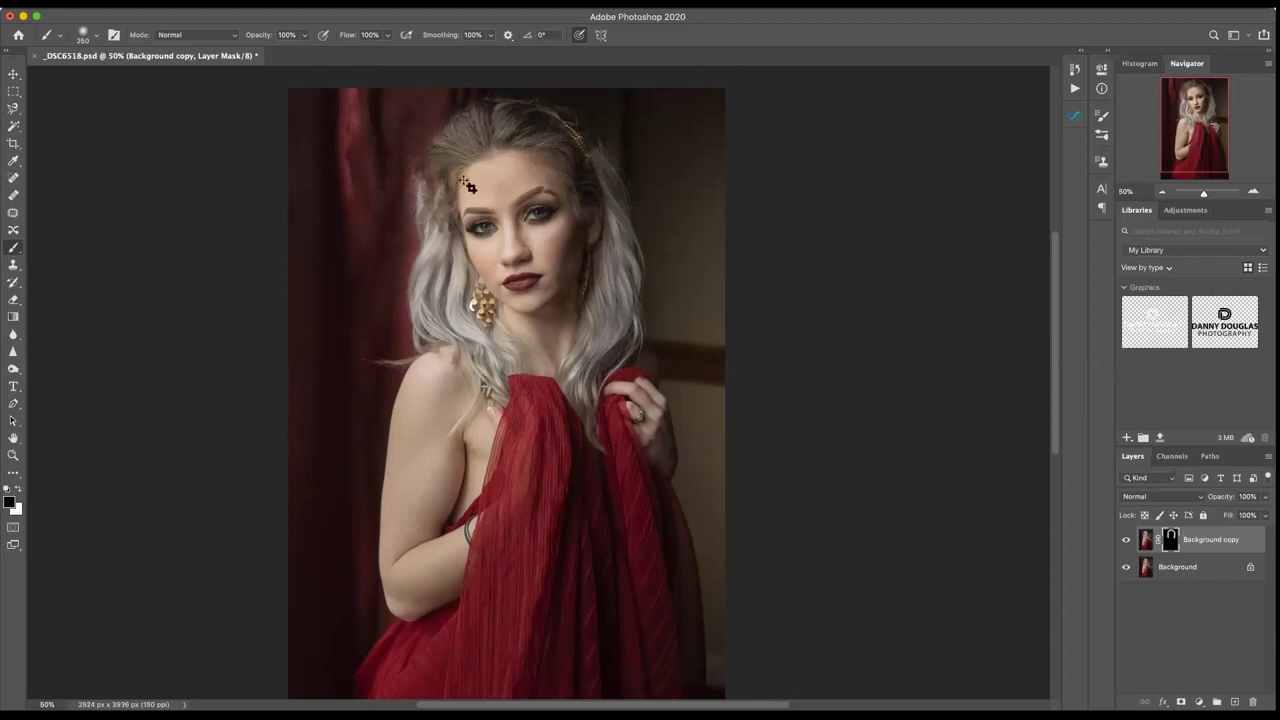
pyautogui.press('c')
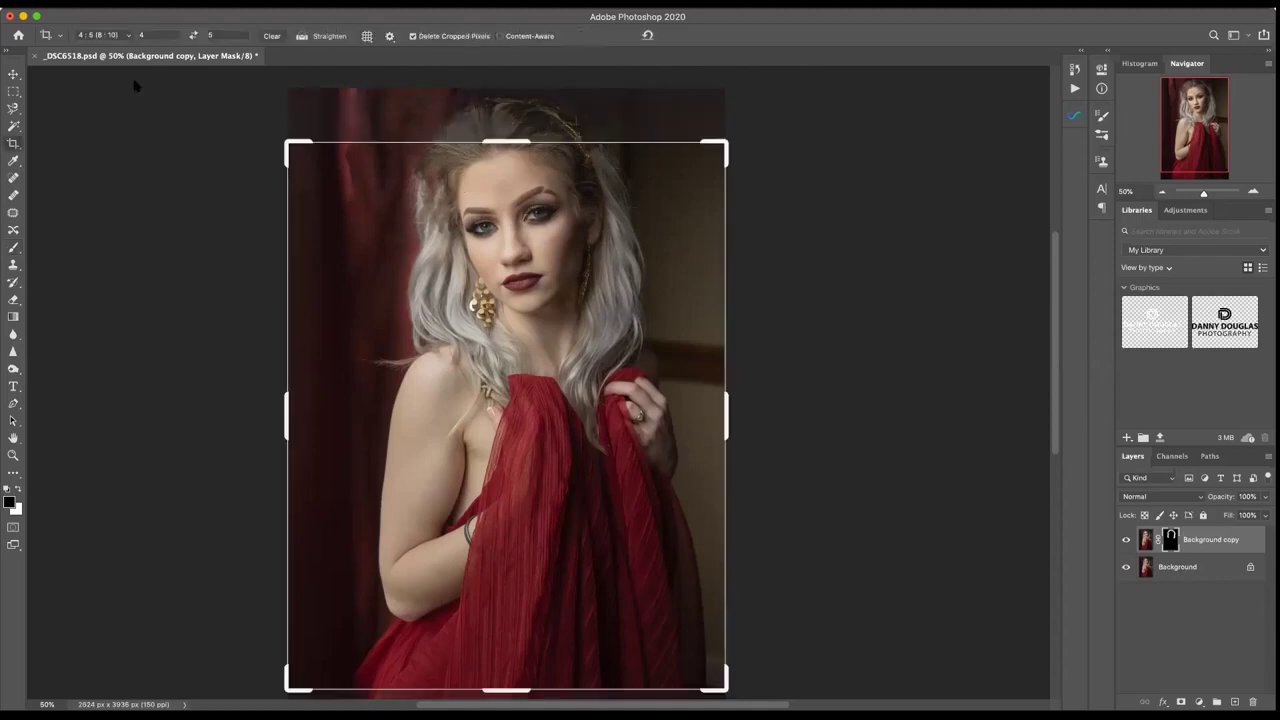
pyautogui.click(13, 74)
pyautogui.press('b')
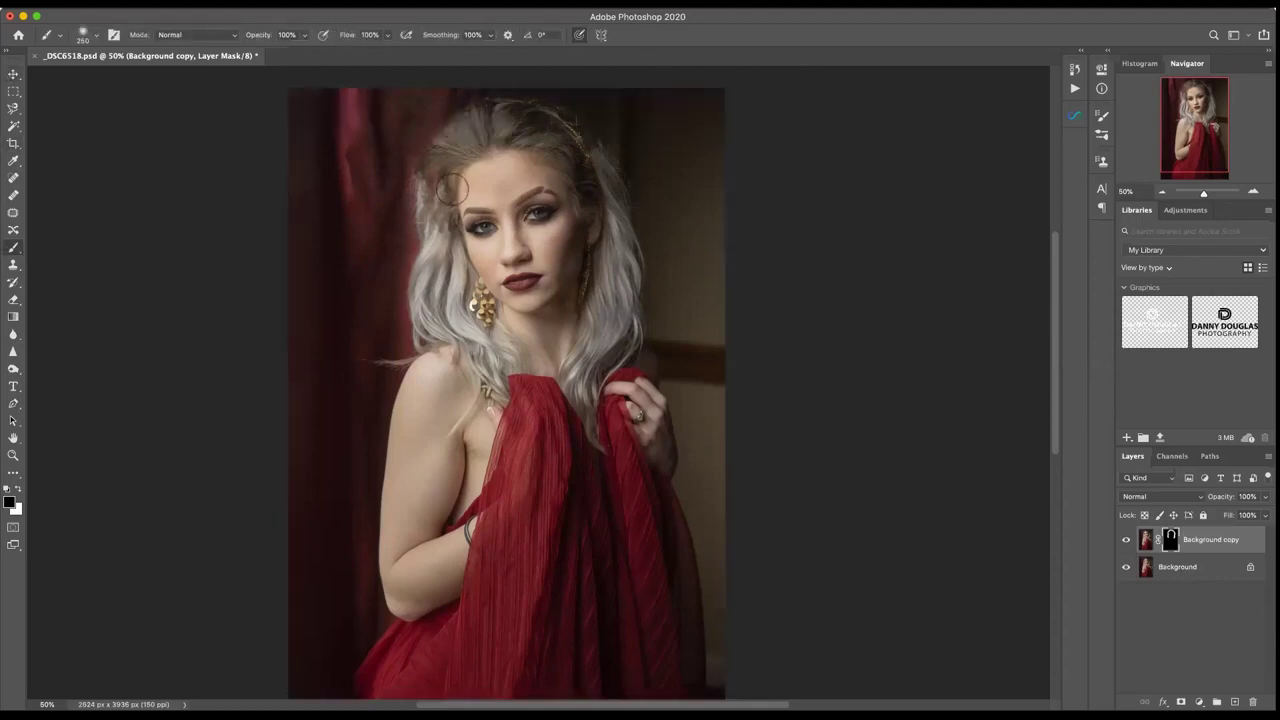
pyautogui.press('x')
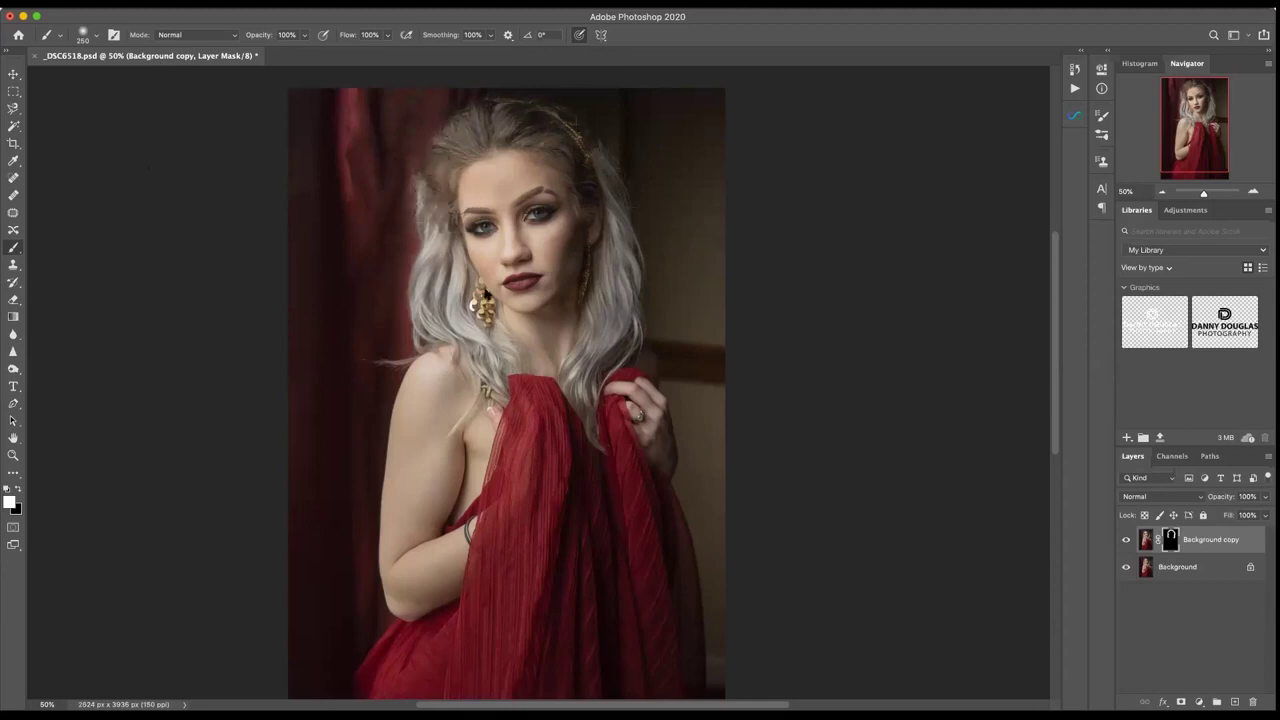
# - Toggle Background copy visibility to compare before and after, leave it hidden, and begin closing
pyautogui.click(1127, 541)
pyautogui.click(1127, 541)
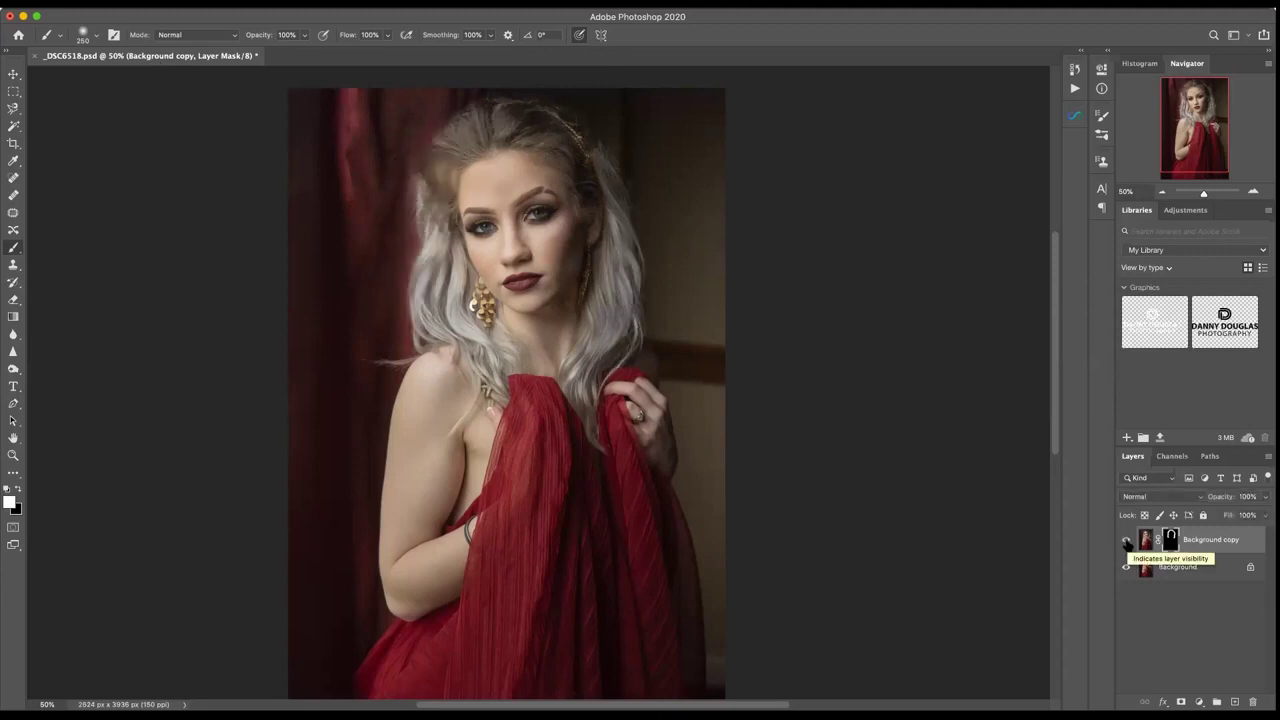
pyautogui.click(1127, 541)
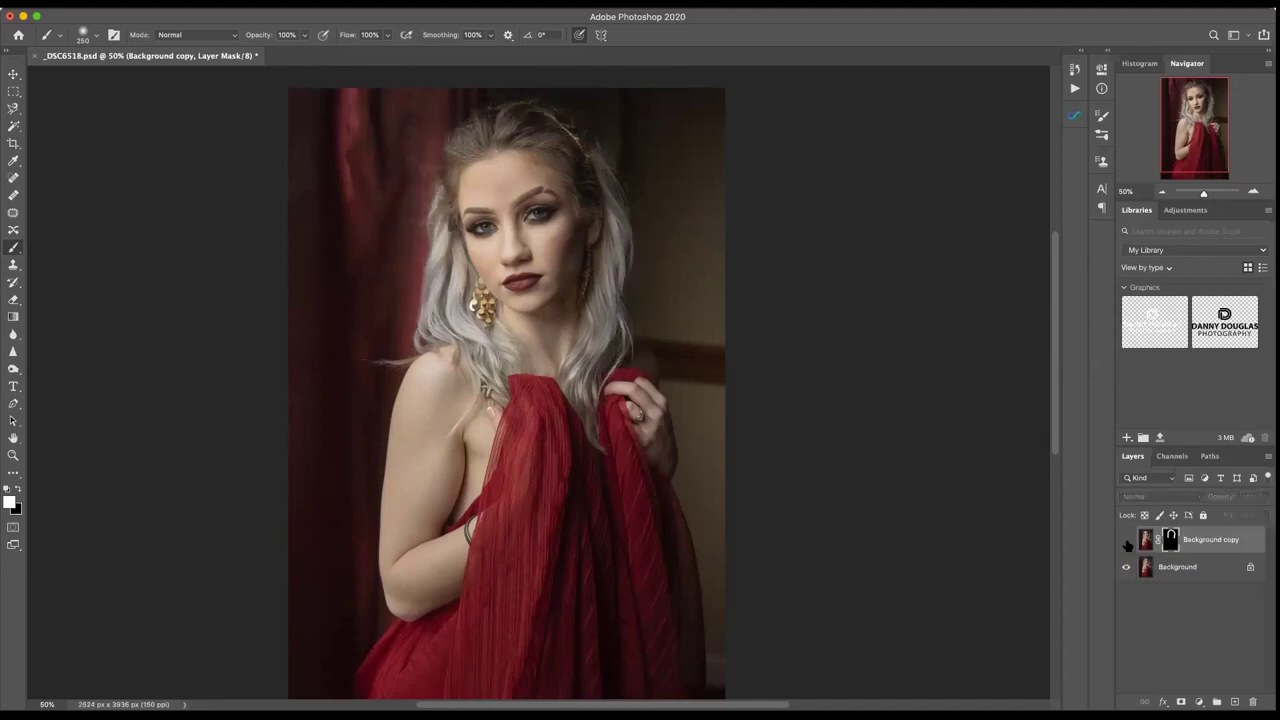
pyautogui.click(1206, 603)
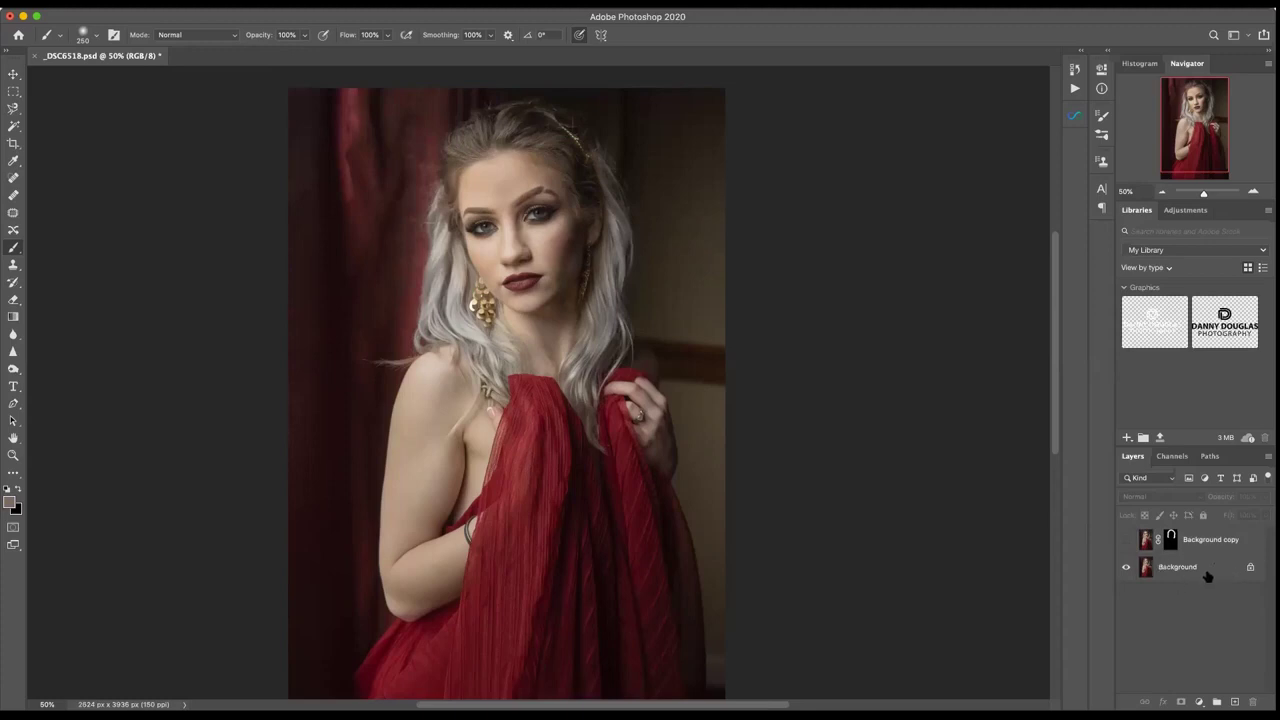
pyautogui.press('super+w')
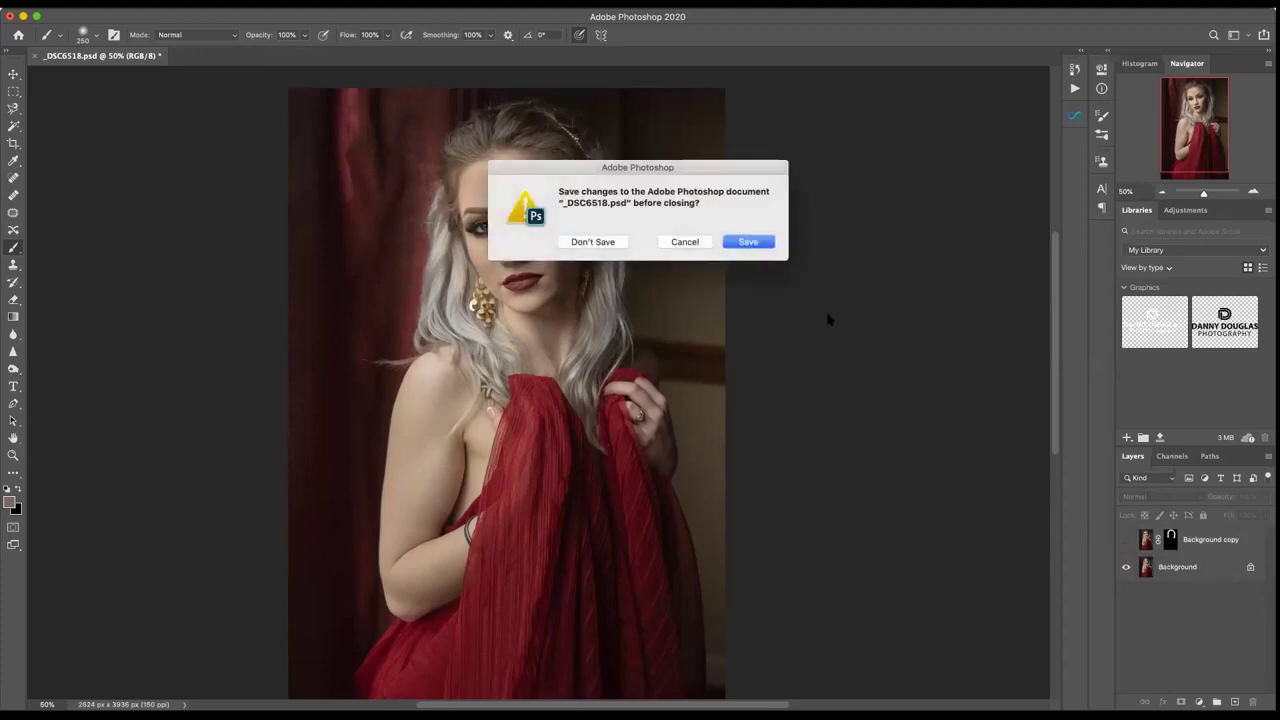
# - Cancel the close, make Background copy visible again, and merge it down into Background
pyautogui.click(686, 243)
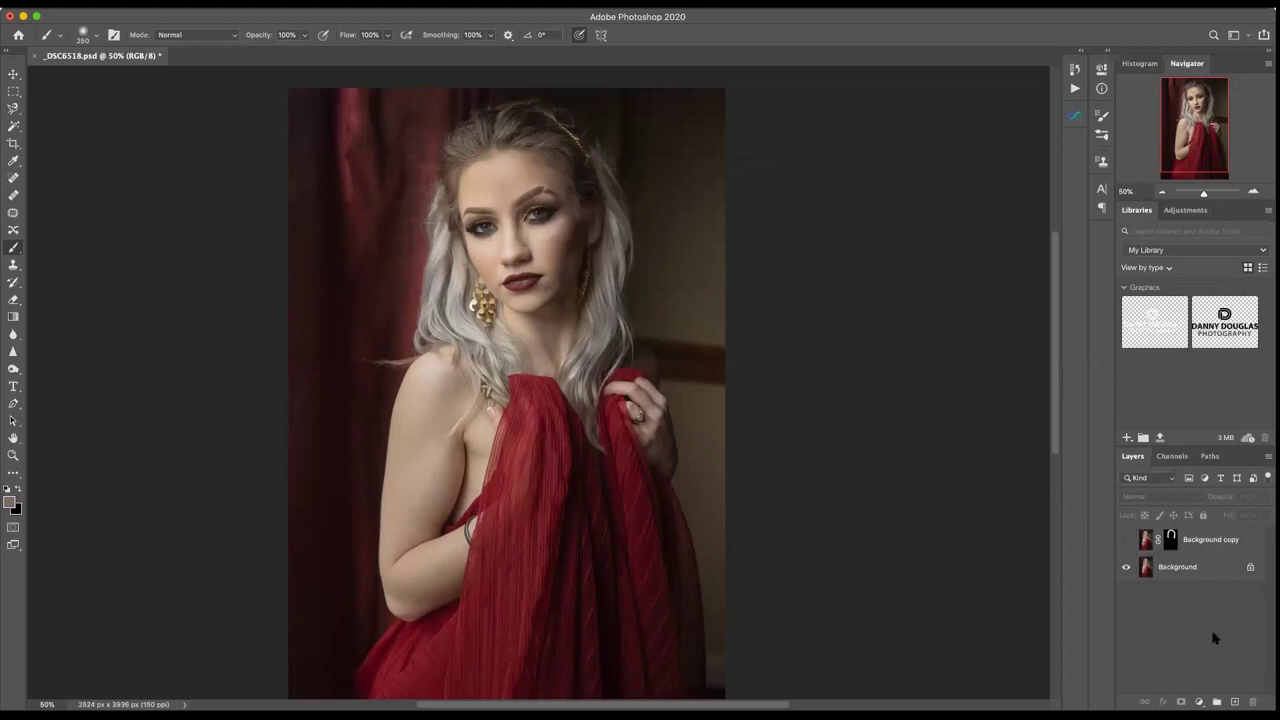
pyautogui.click(1126, 539)
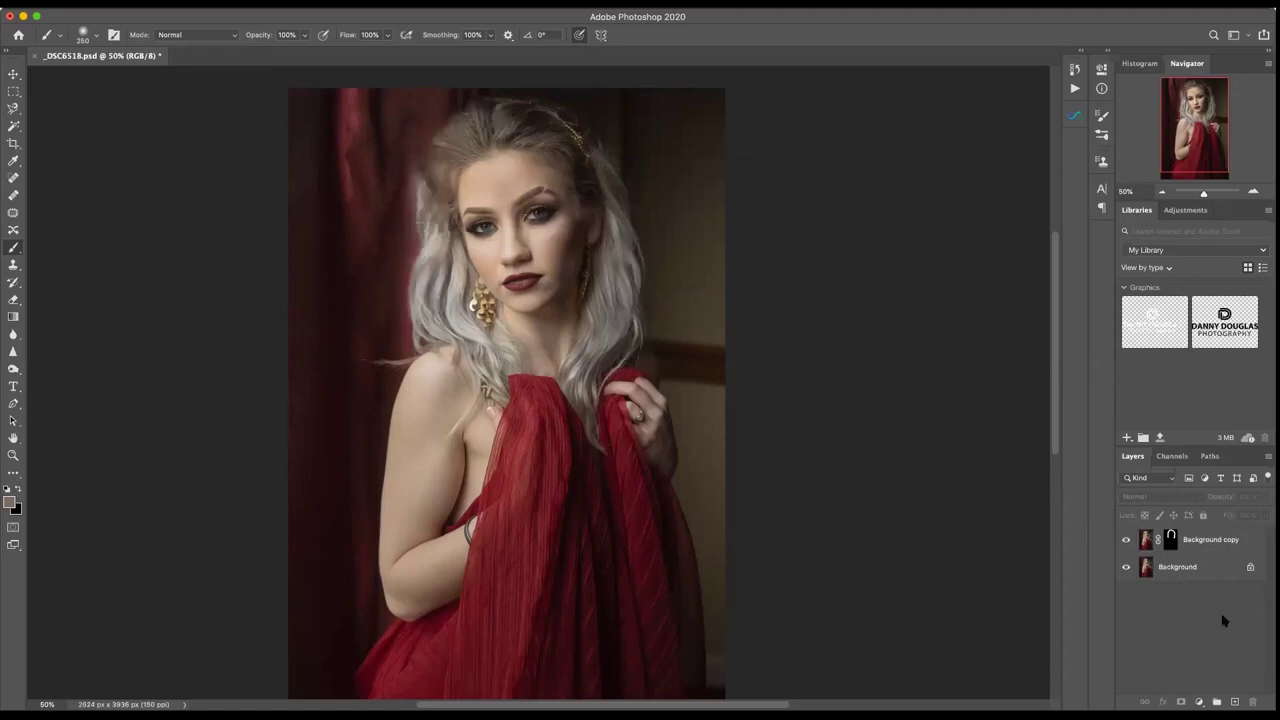
pyautogui.press('super+e')
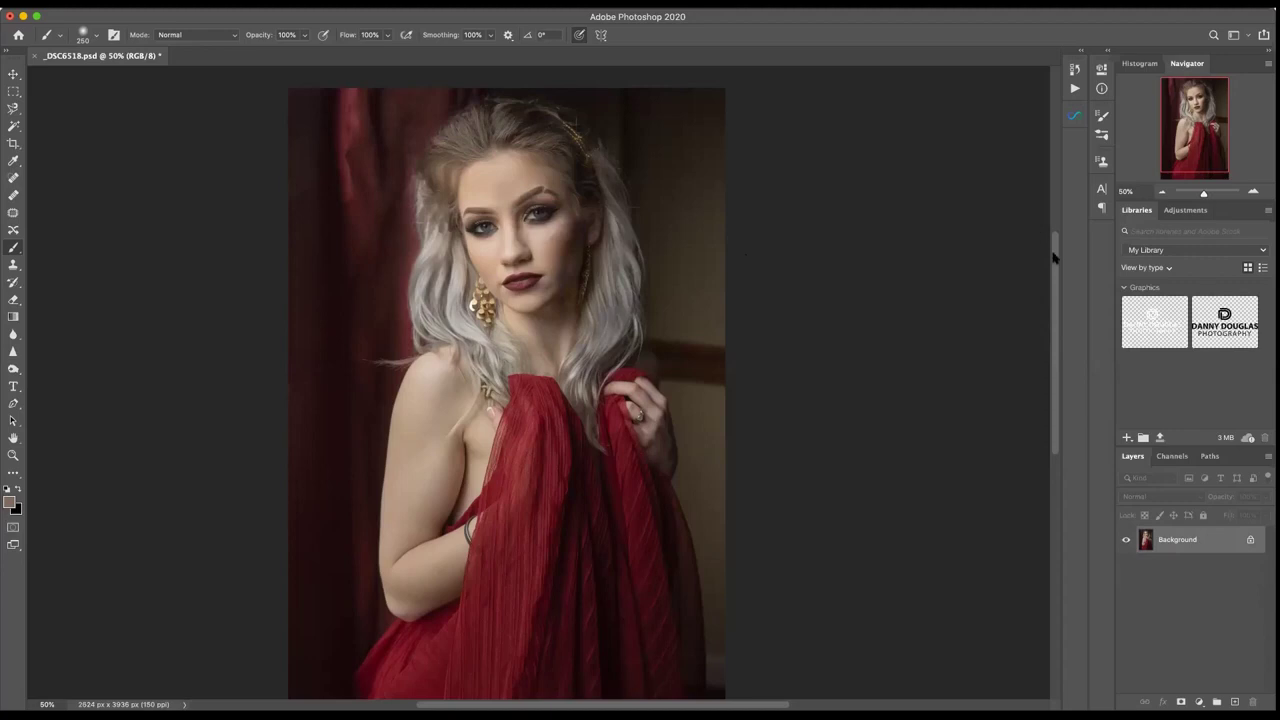
pyautogui.click(540, 263)
pyautogui.click(540, 263)
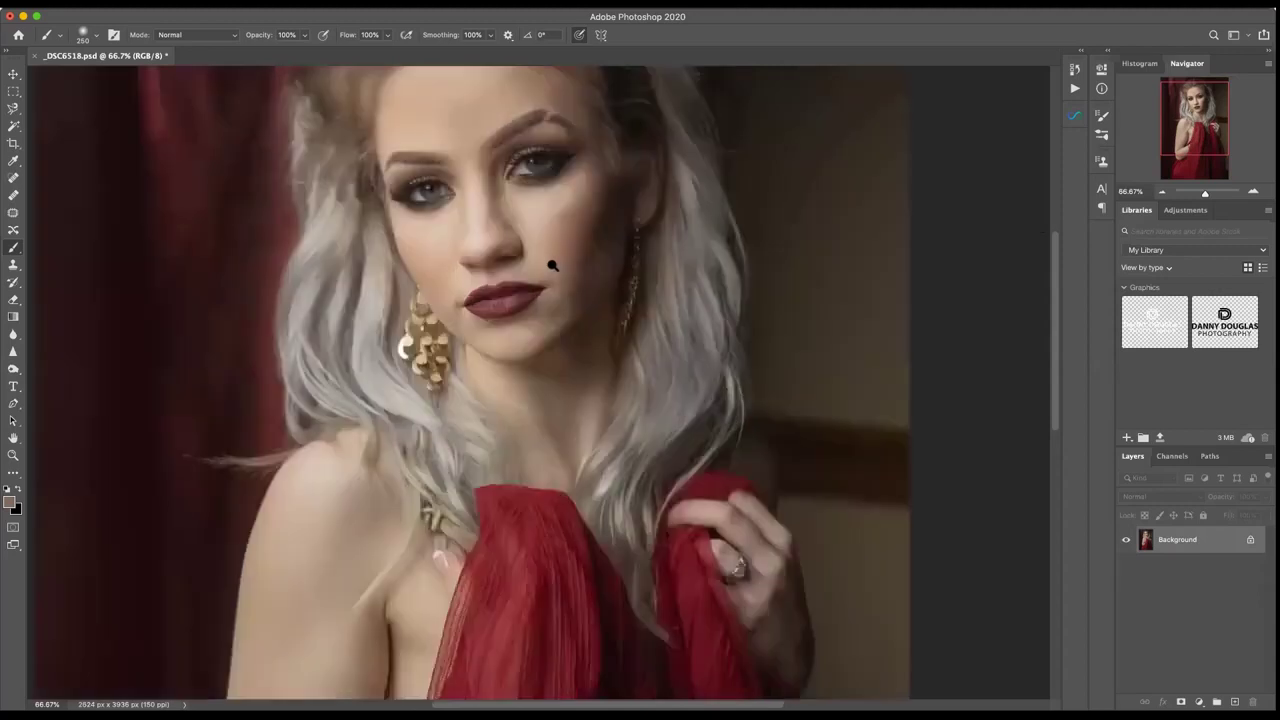
pyautogui.click(578, 260)
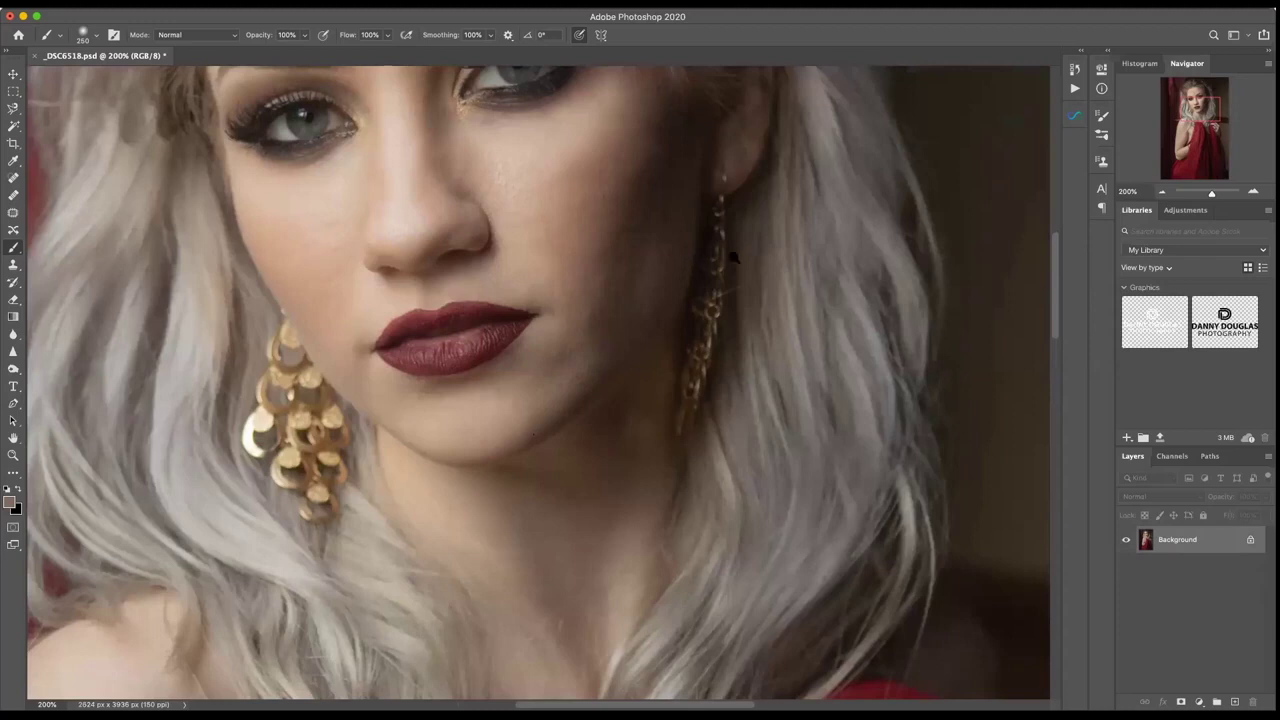
pyautogui.scroll(5, 694, 463)
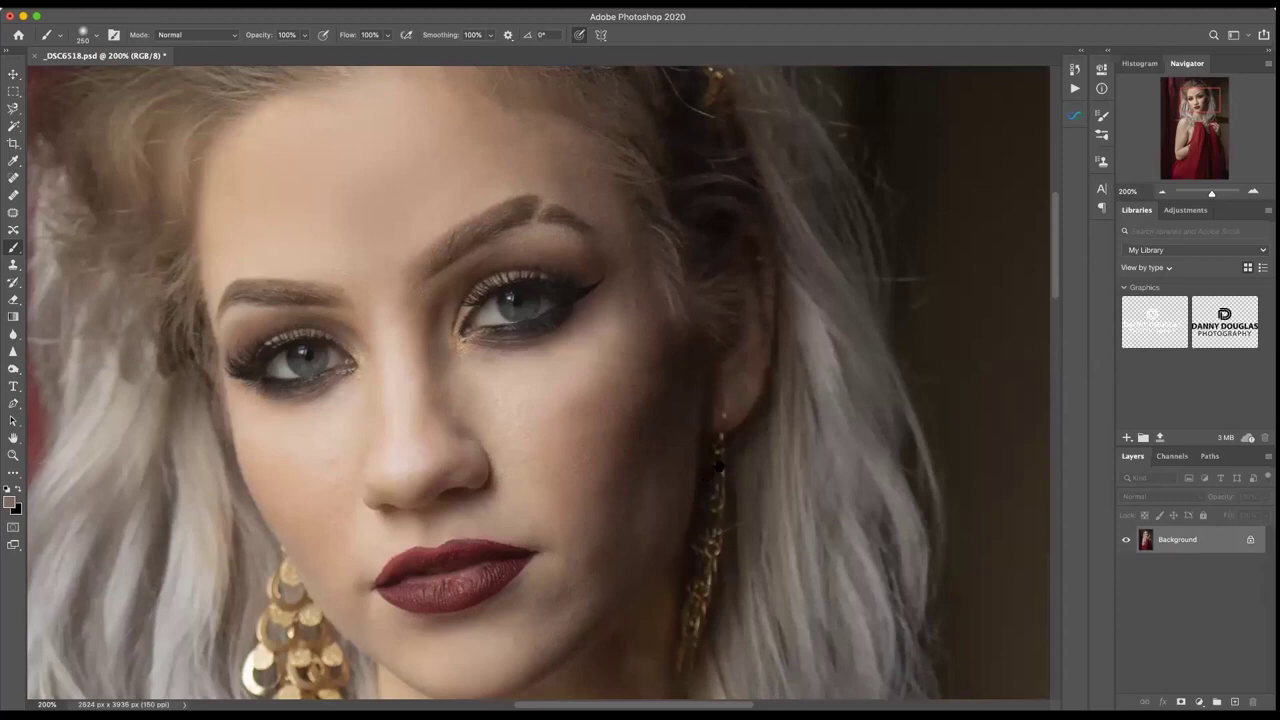
pyautogui.press('super+0')
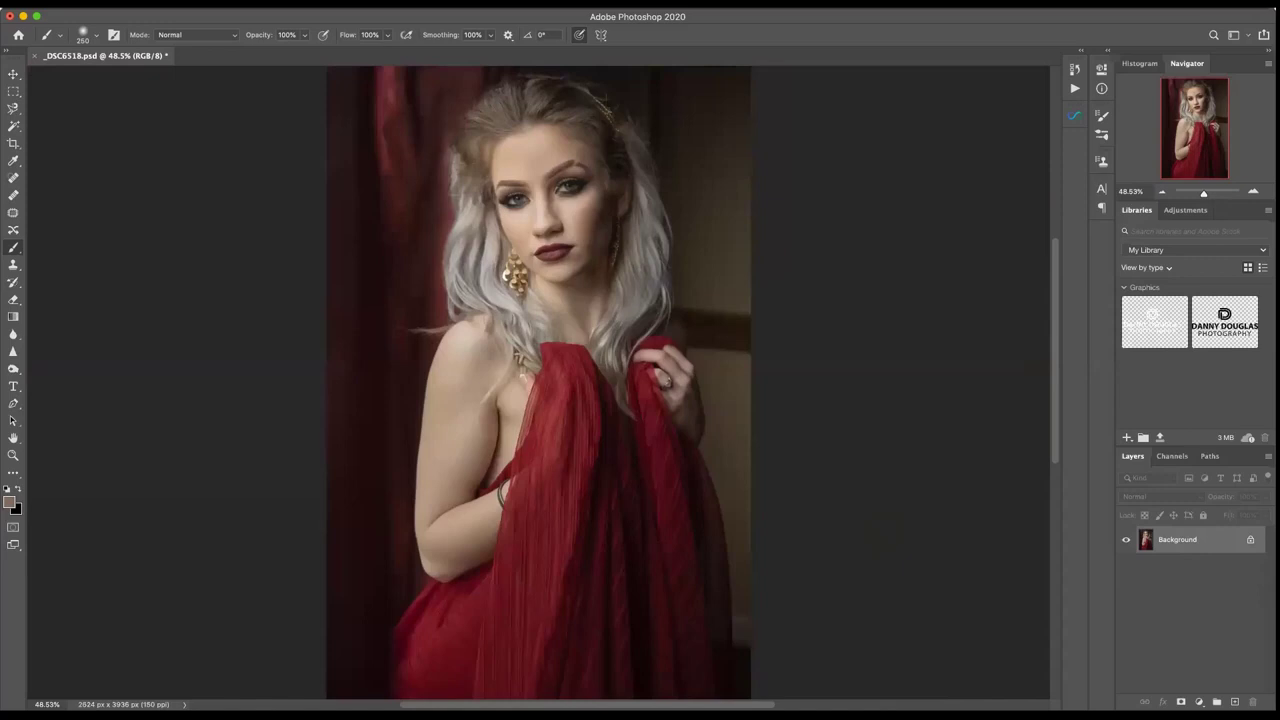
# - Drop the Background copy and place the DDP_2019_FINAL_White logo on the red dress, then start saving
pyautogui.press('super+j')
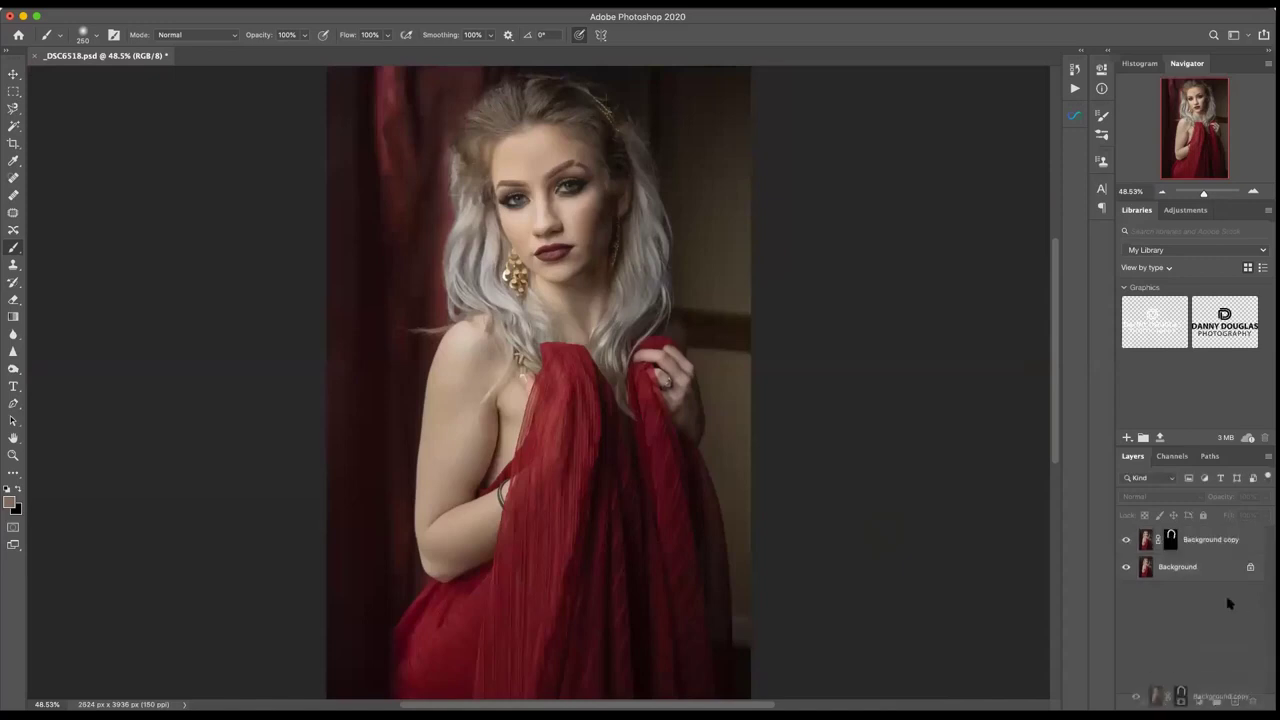
pyautogui.press('Delete')
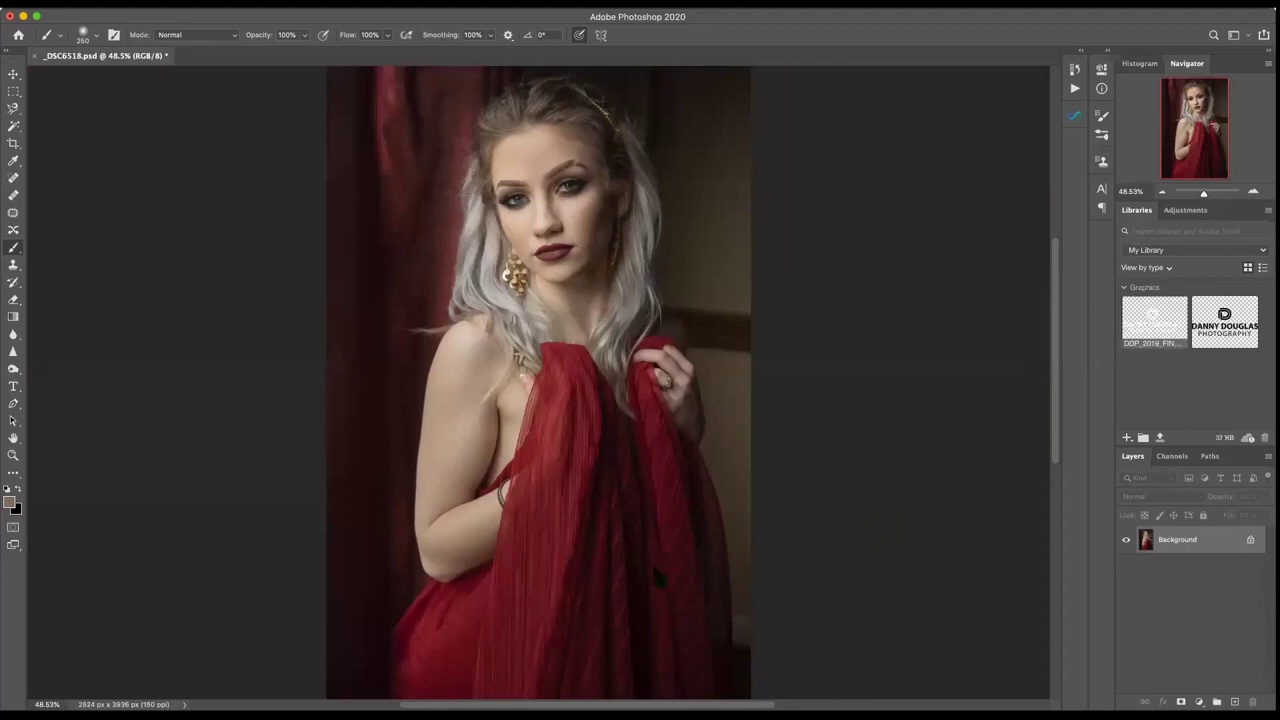
pyautogui.moveTo(651, 560); pyautogui.dragTo(651, 562)
pyautogui.press('super+s')
# - Commit the logo, save as JPEG replacing _DSC6518.jpg, then close the document saving the PSD
pyautogui.click(752, 242)
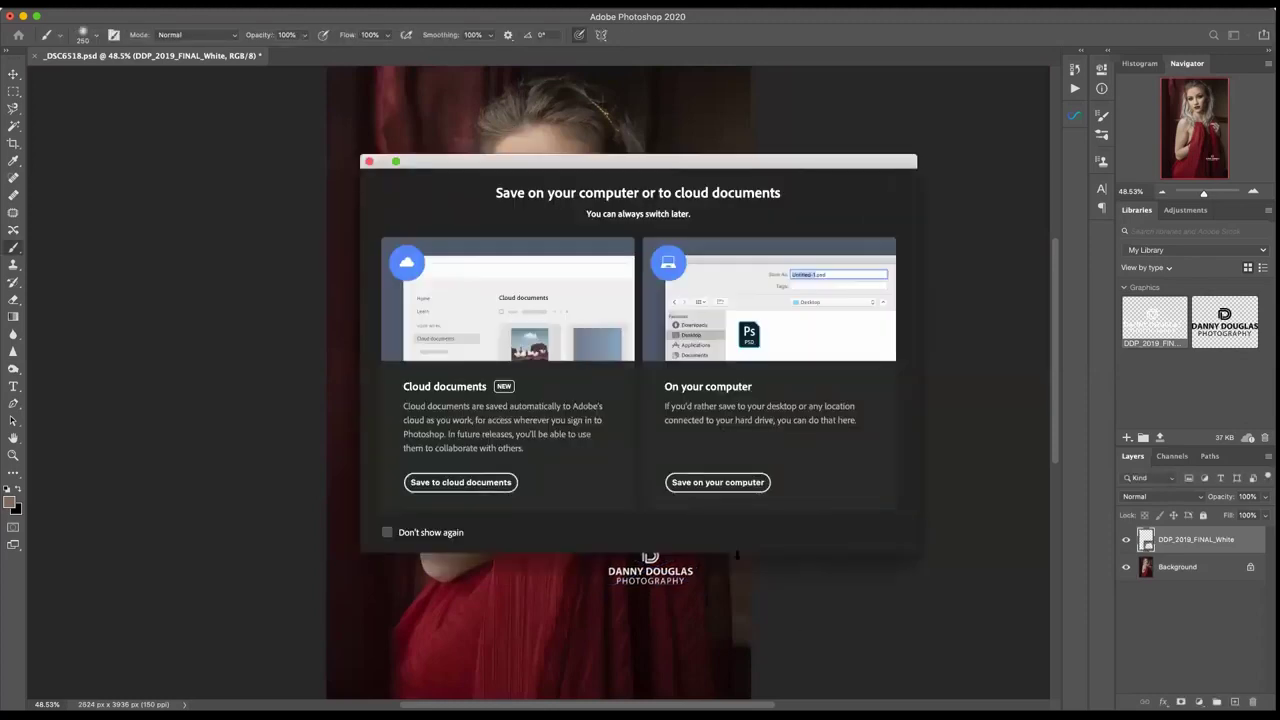
pyautogui.click(730, 487)
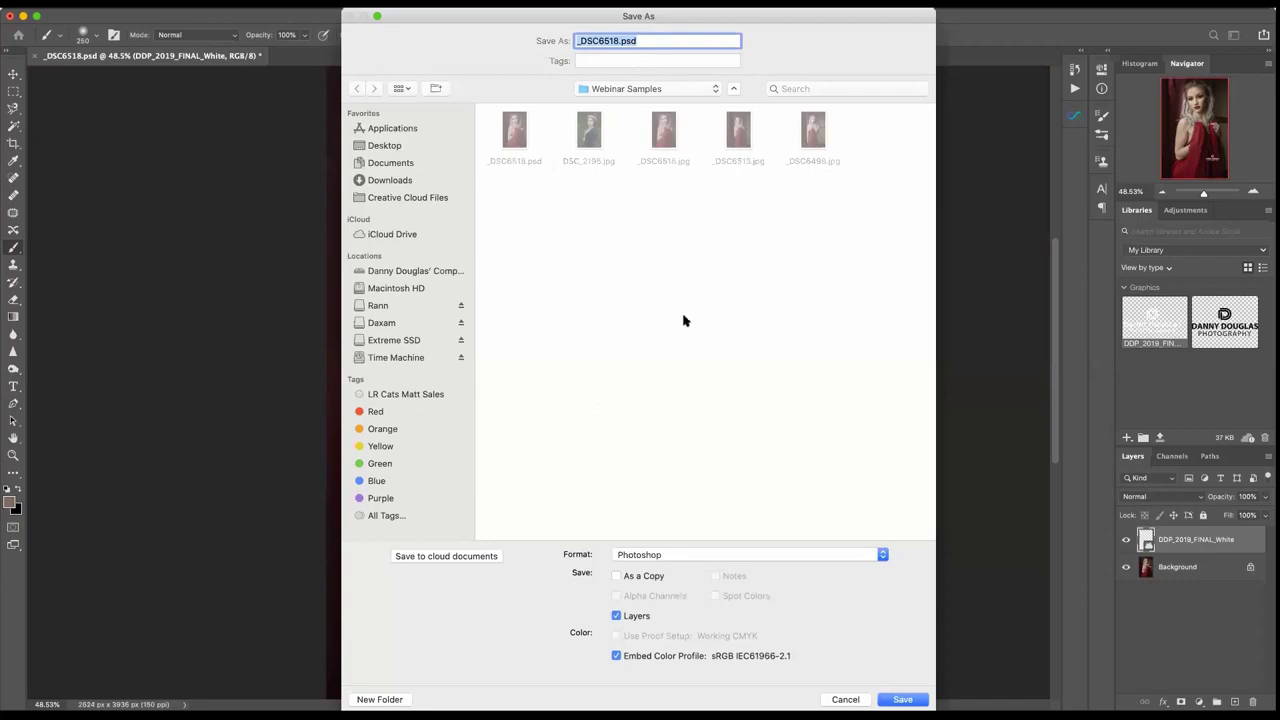
pyautogui.click(742, 556)
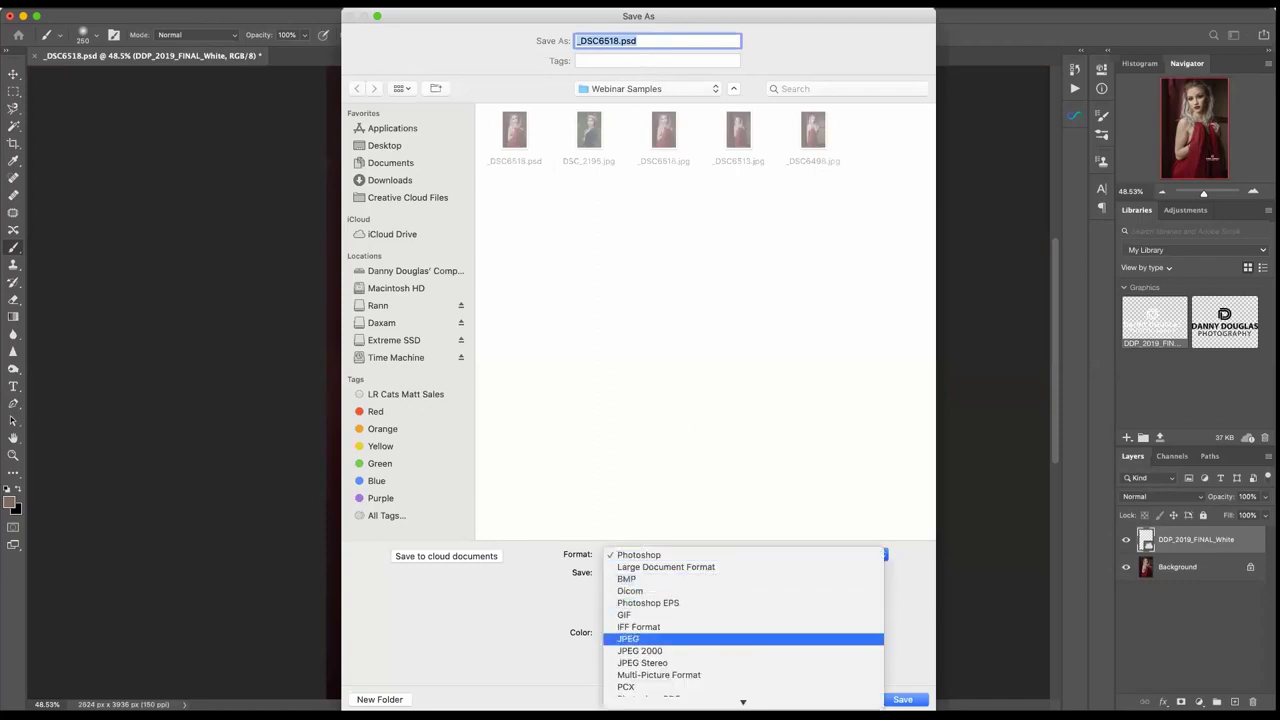
pyautogui.click(640, 638)
pyautogui.press('Return')
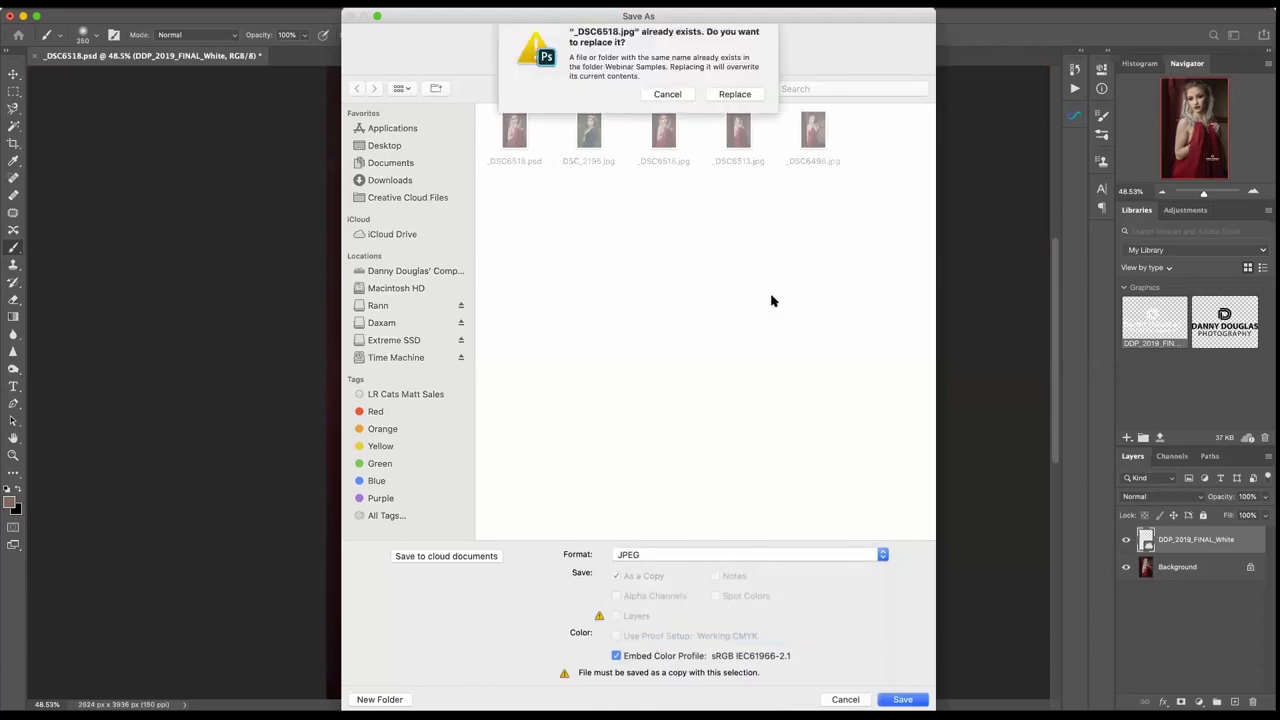
pyautogui.click(728, 104)
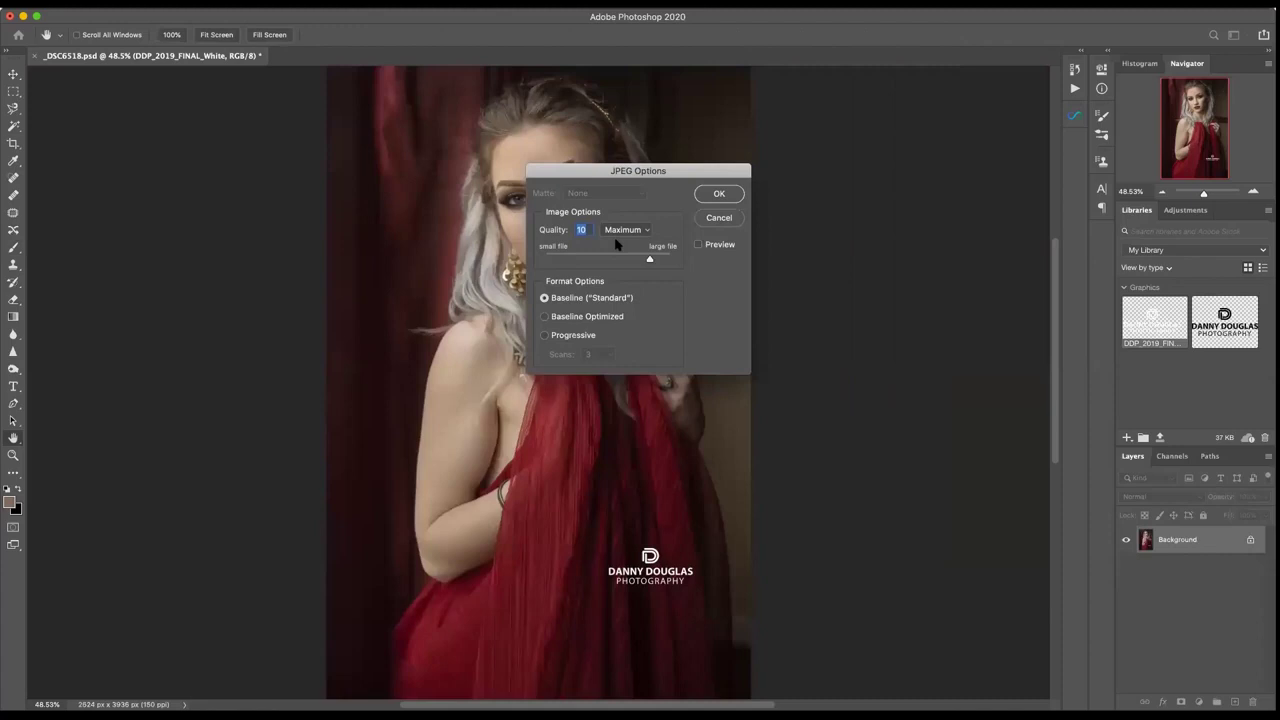
pyautogui.click(717, 199)
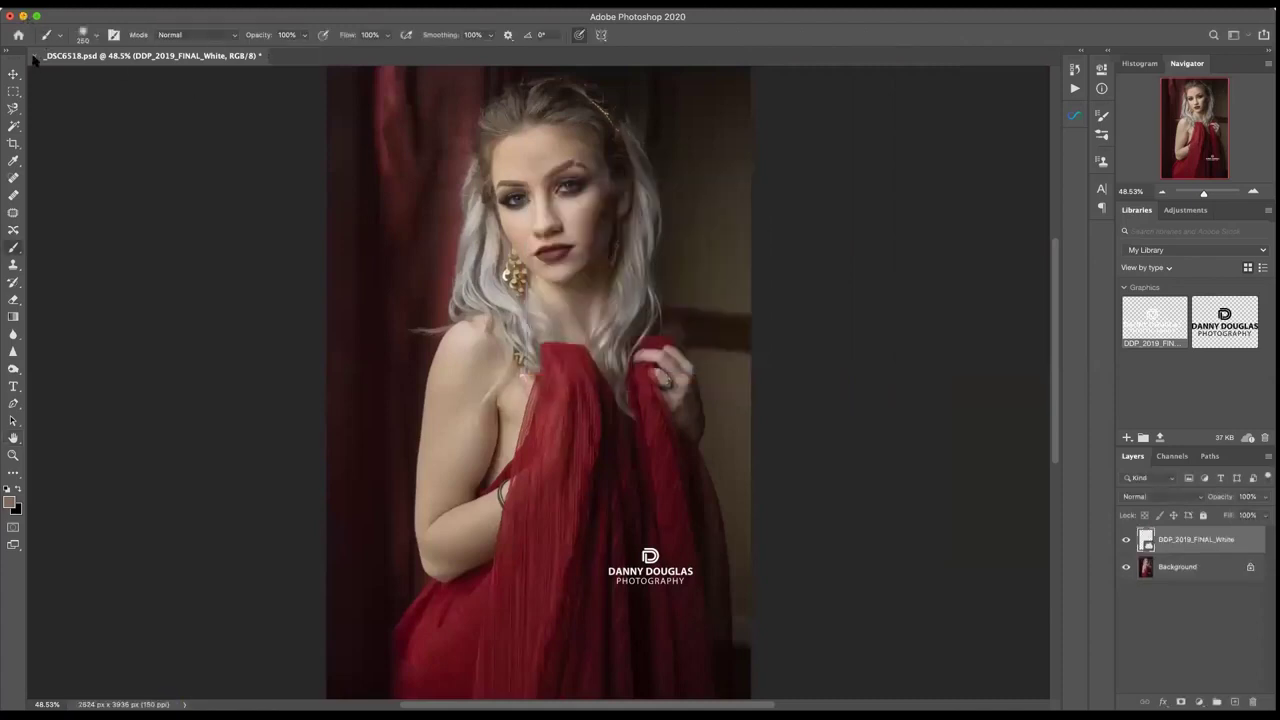
pyautogui.click(35, 56)
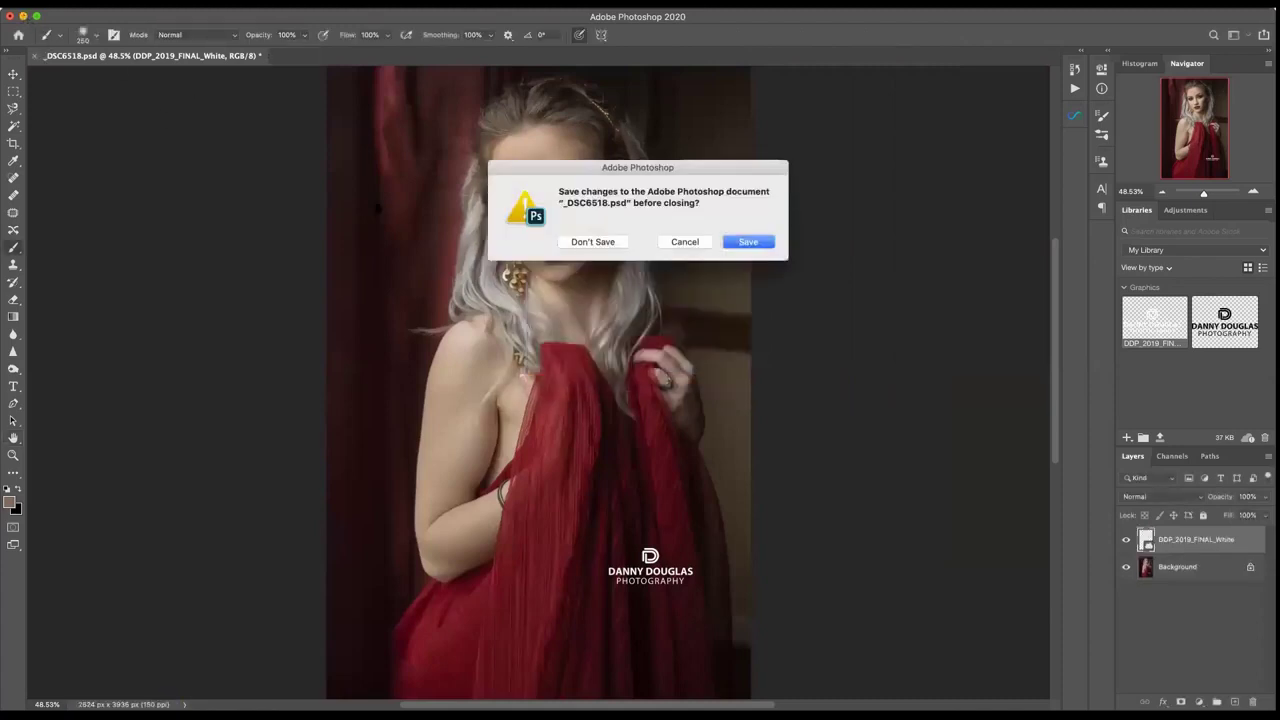
pyautogui.click(748, 243)
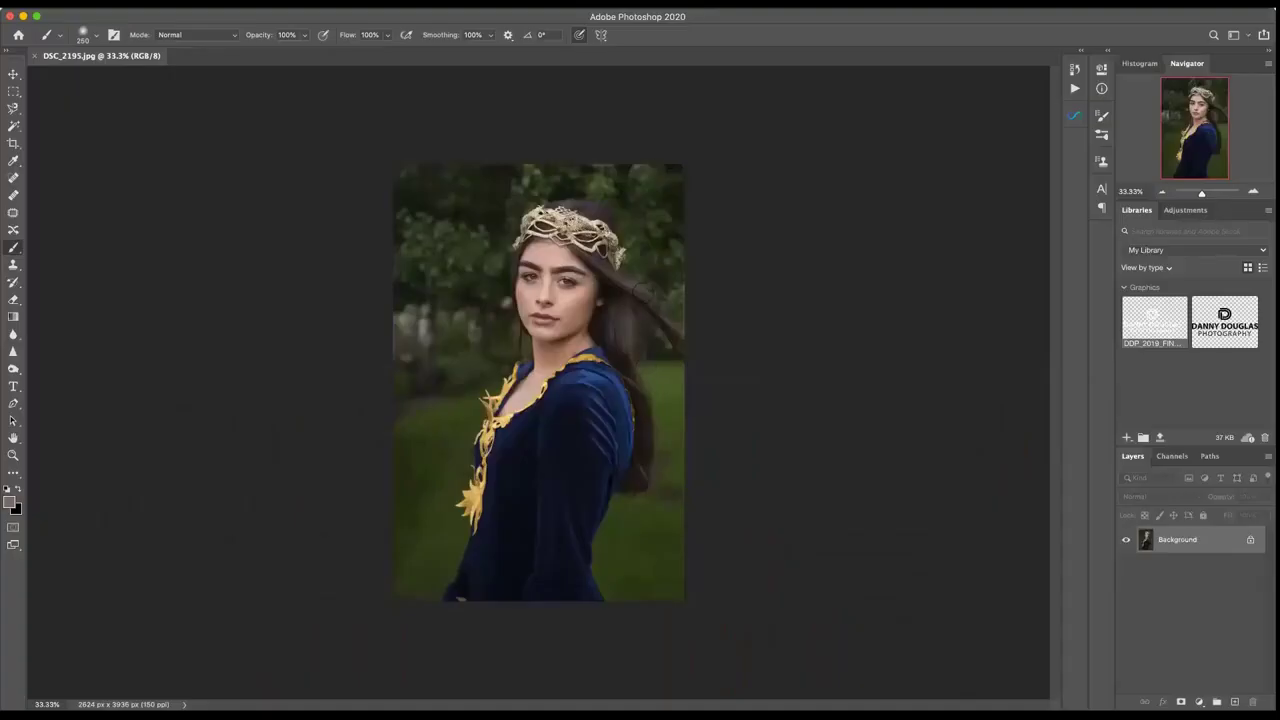
# - Zoom the DSC_2195.jpg portrait out from 200% to 66.67% to frame head, crown and dress
pyautogui.scroll(1, 569, 285)
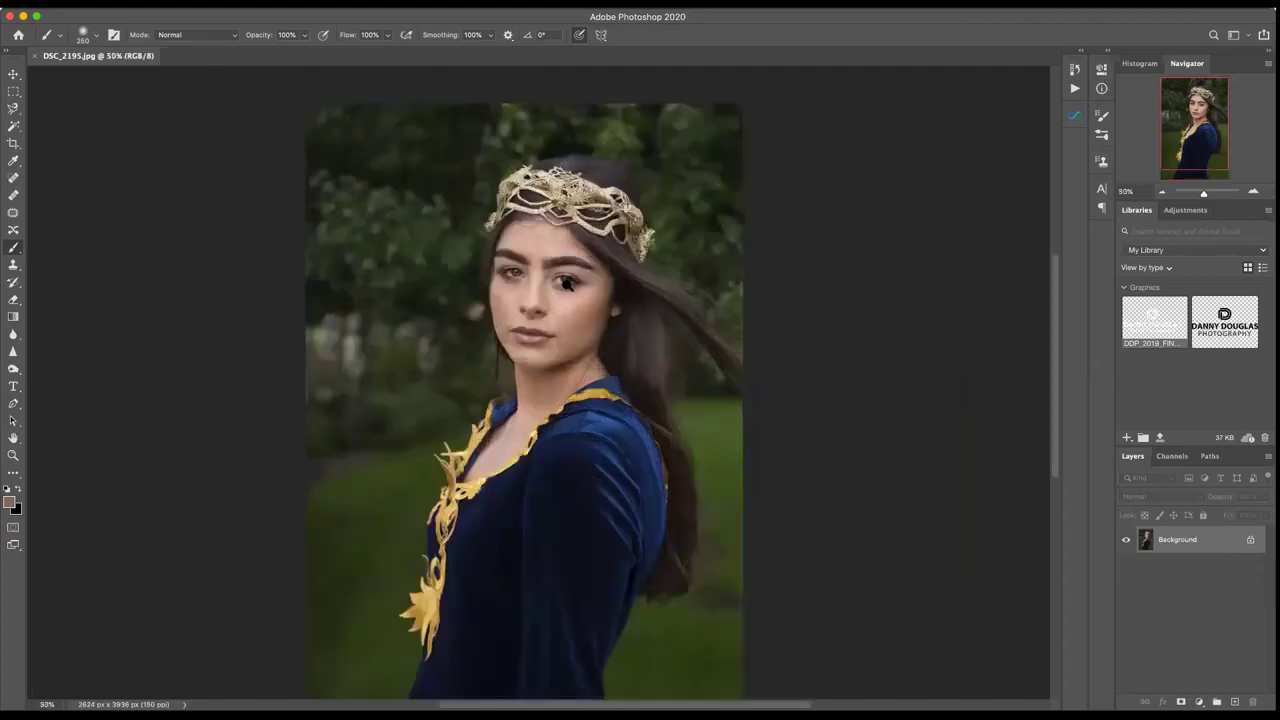
pyautogui.scroll(1, 586, 291)
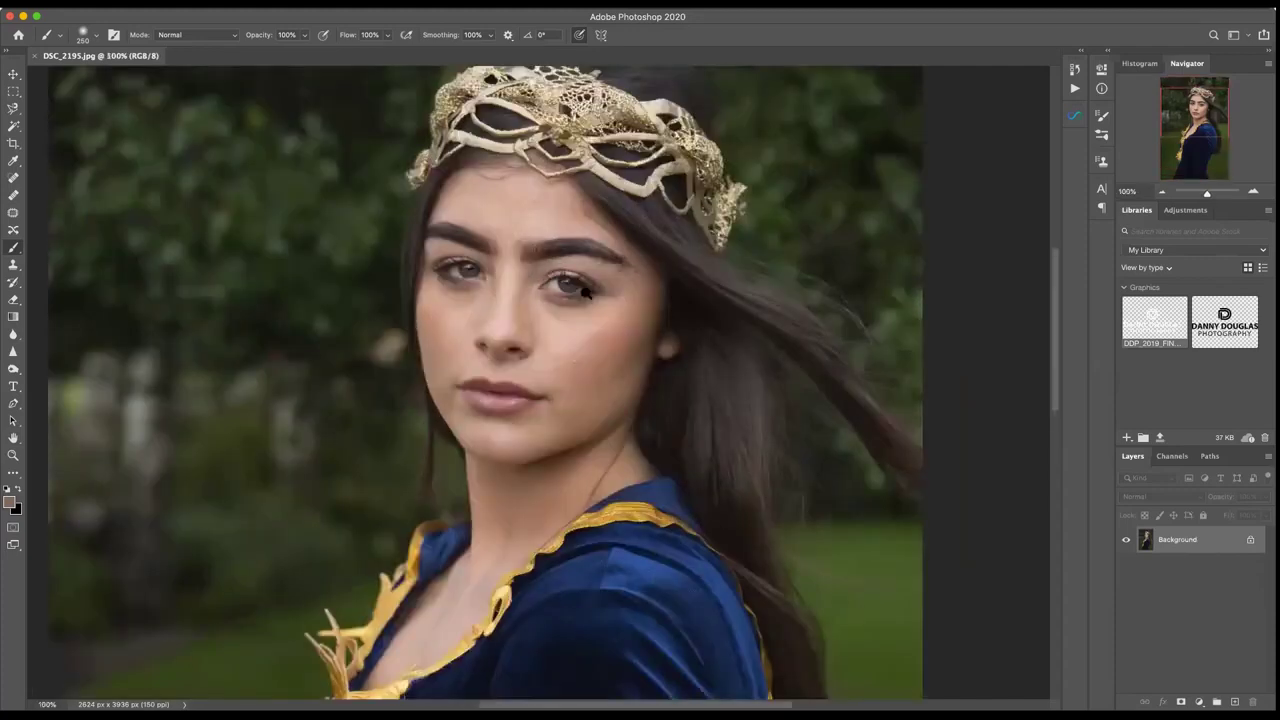
pyautogui.scroll(1, 586, 291)
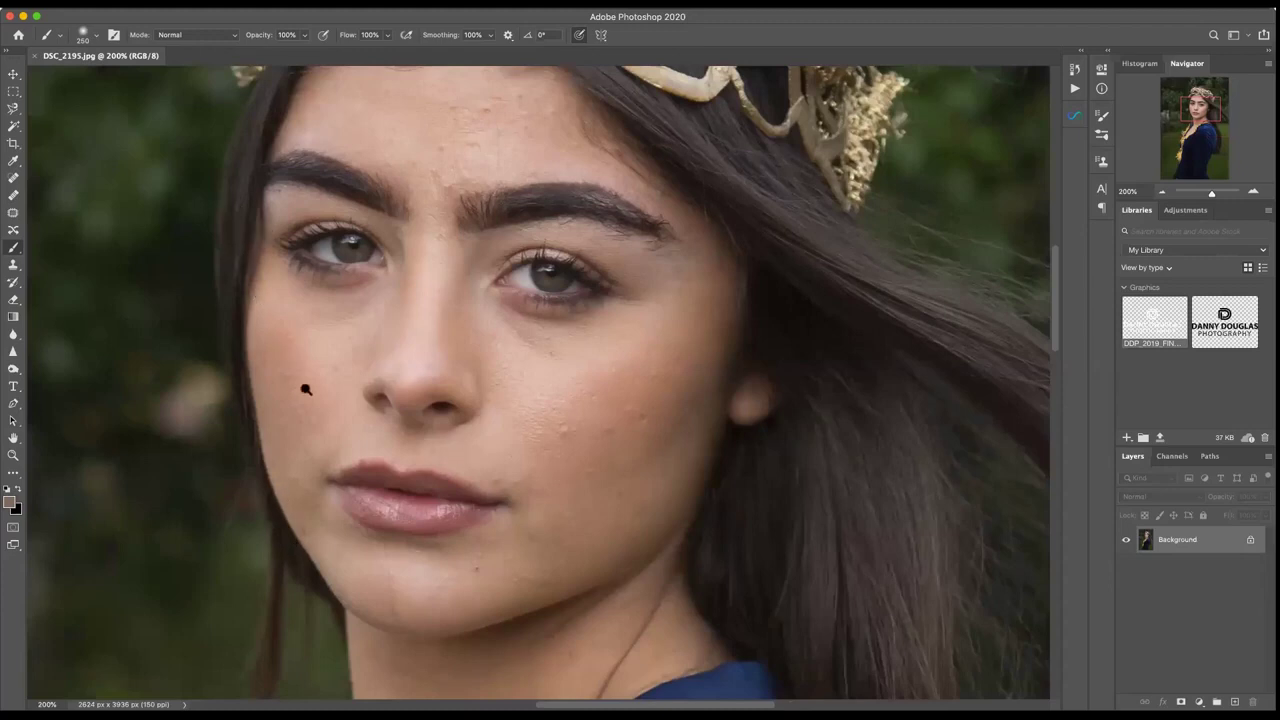
pyautogui.moveTo(565, 241); pyautogui.dragTo(573, 223)
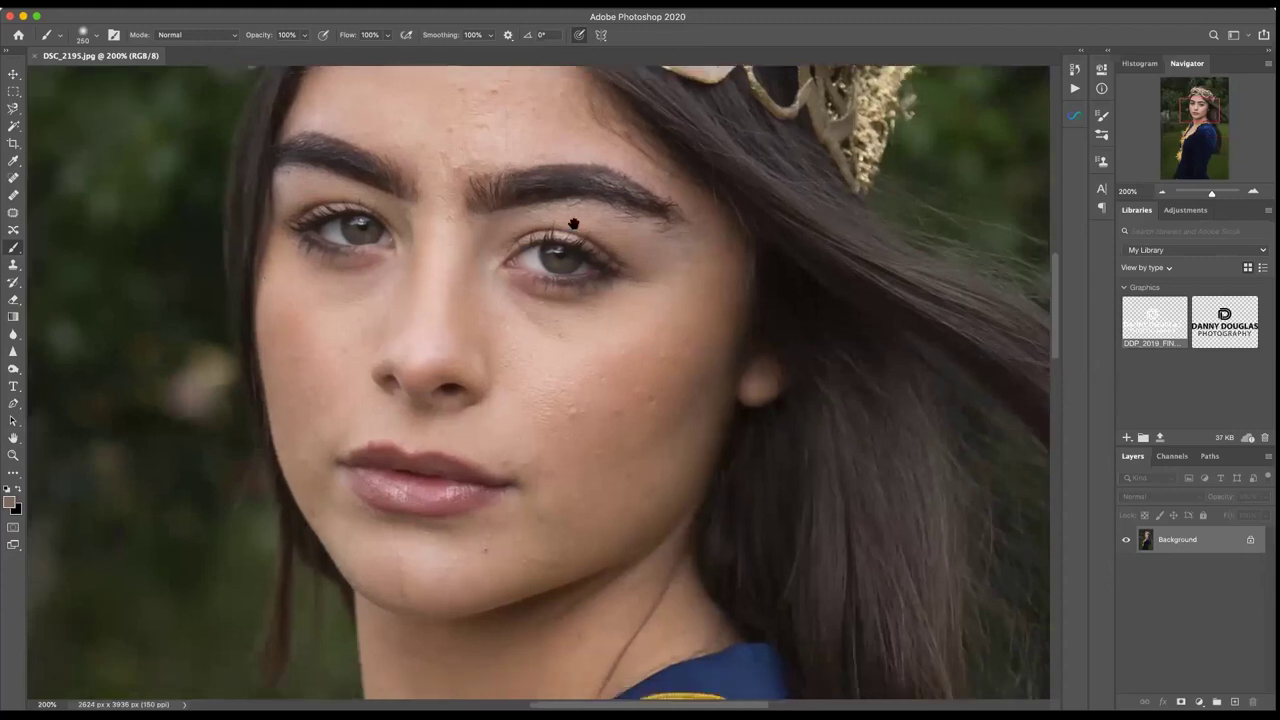
pyautogui.scroll(-3, 573, 223)
pyautogui.keyDown('alt'); pyautogui.click(567, 295); pyautogui.keyUp('alt')
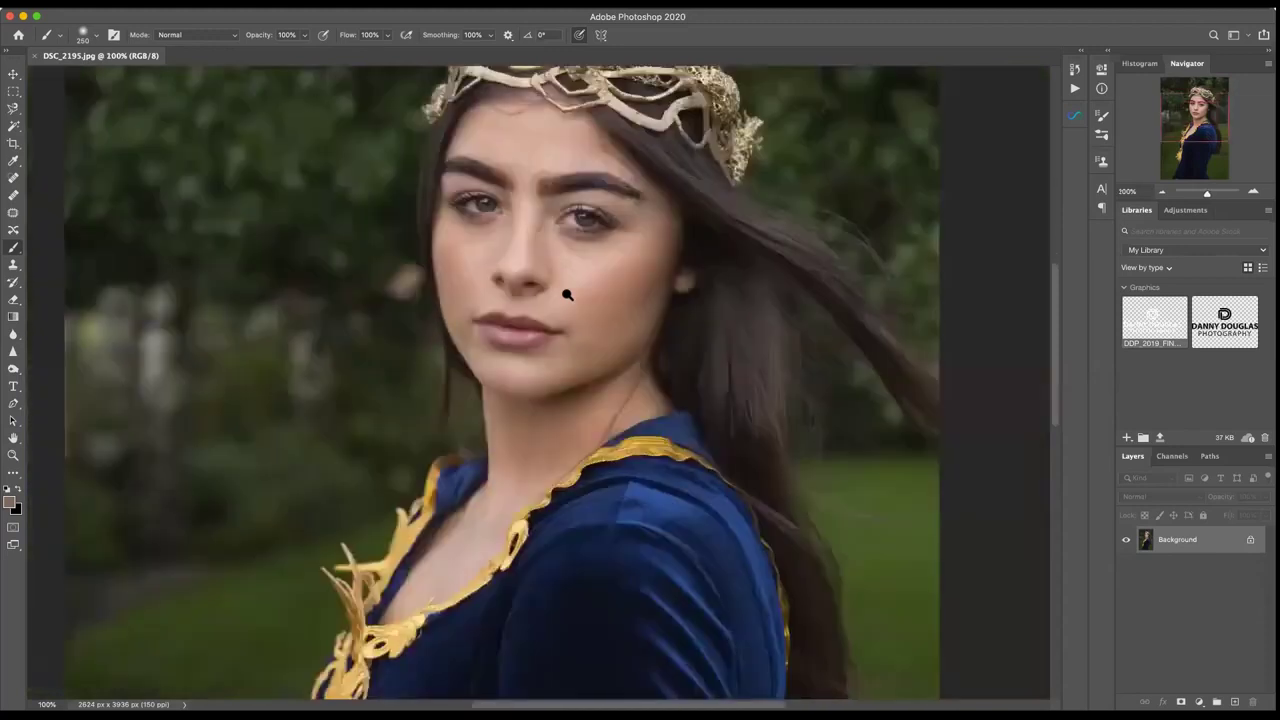
pyautogui.keyDown('alt'); pyautogui.click(567, 295); pyautogui.keyUp('alt')
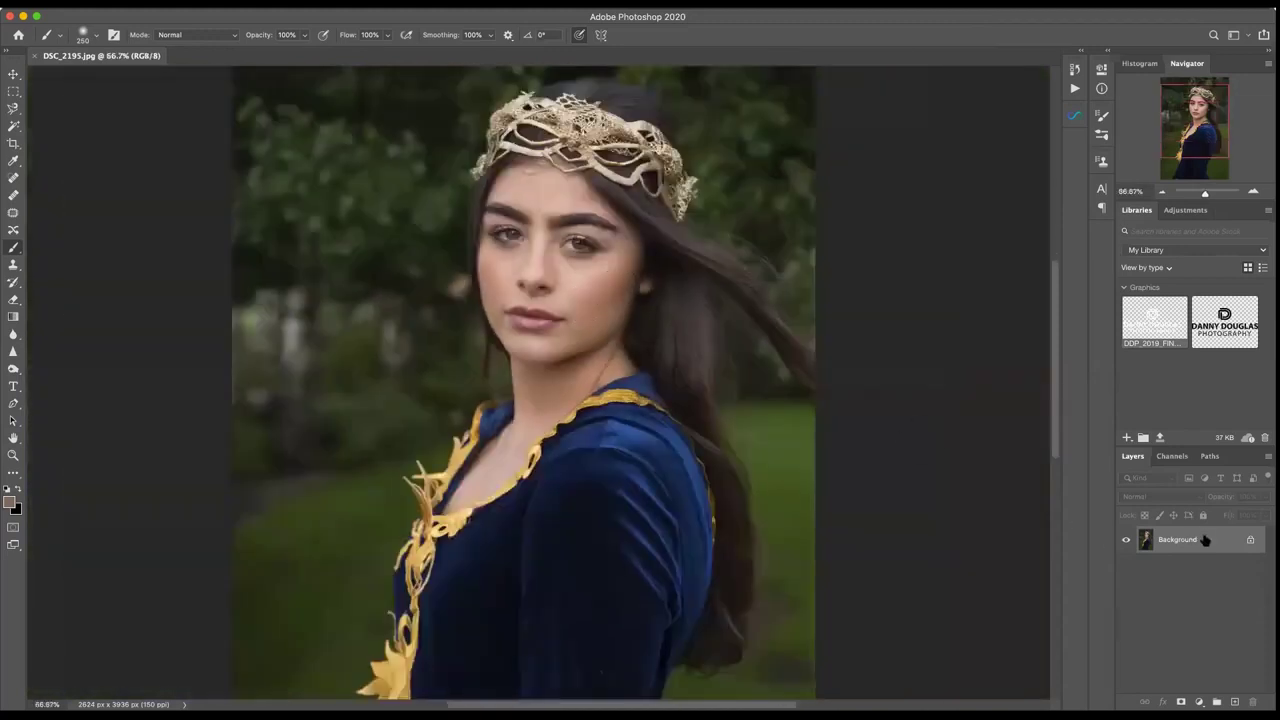
# - Duplicate Background into a copy and spot-heal two forehead blemishes
pyautogui.moveTo(1214, 541); pyautogui.dragTo(1234, 702)
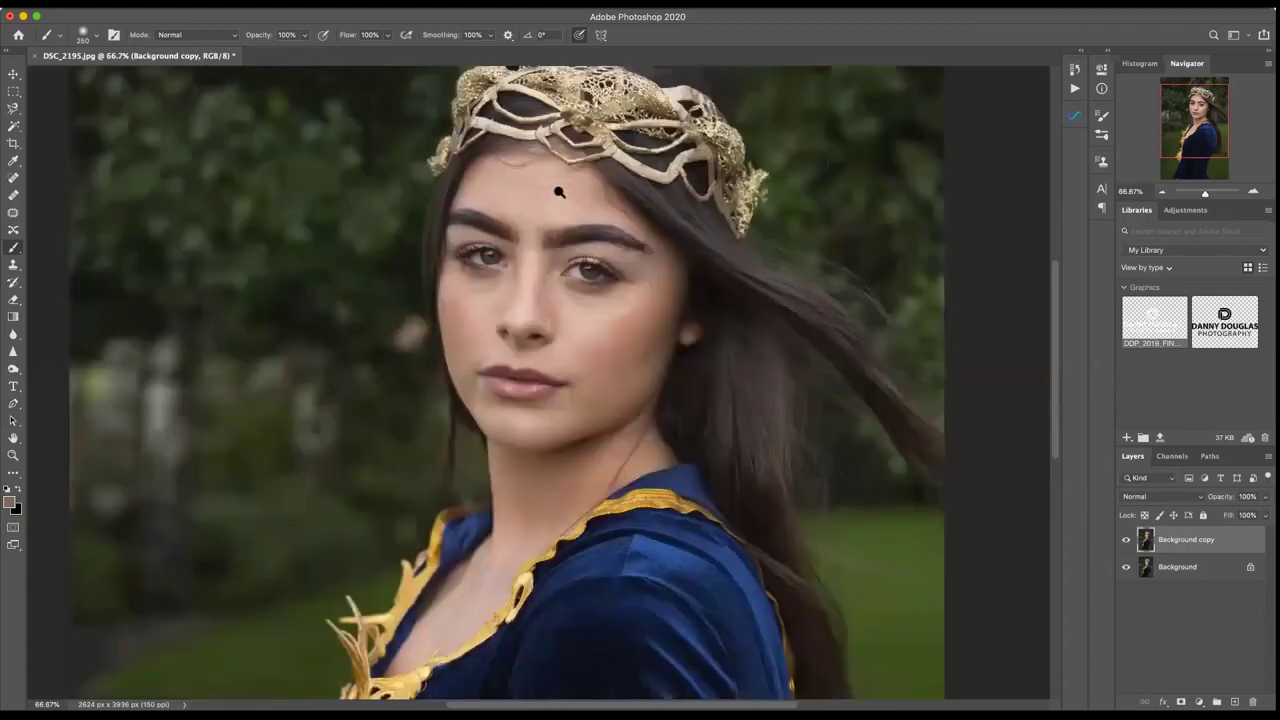
pyautogui.scroll(4, 559, 192)
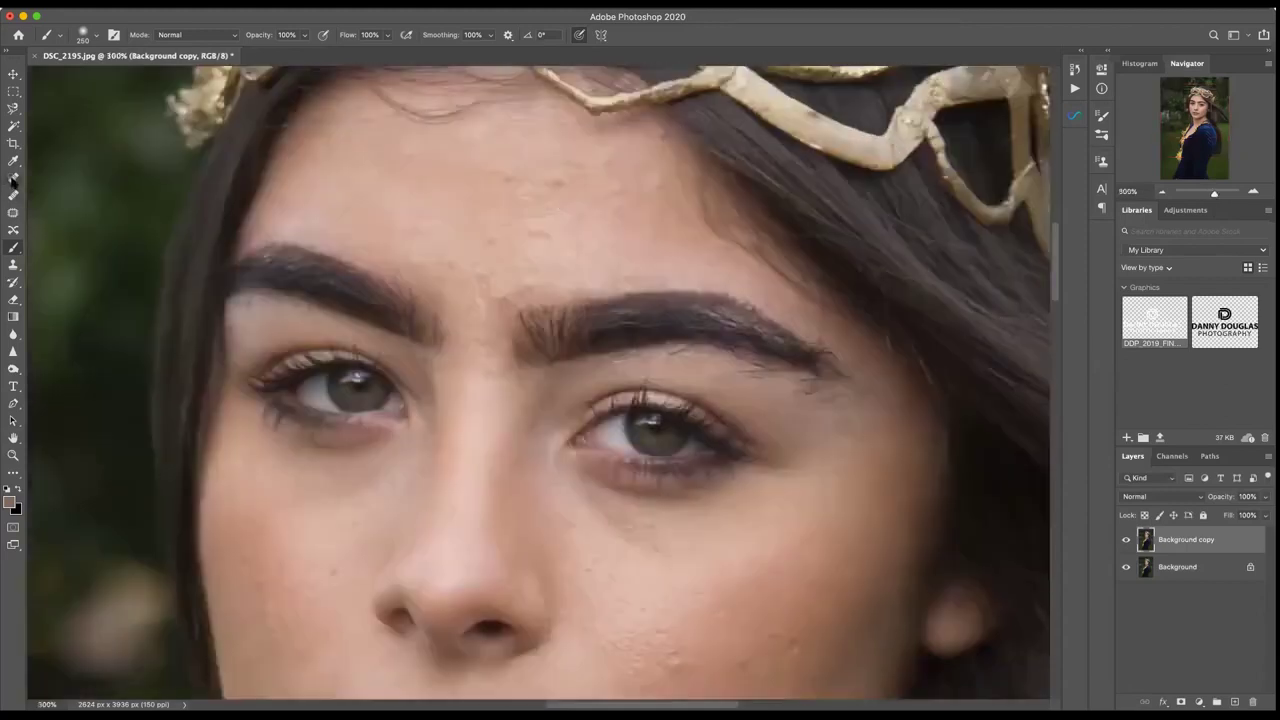
pyautogui.click(13, 178)
pyautogui.click(564, 183)
pyautogui.click(655, 182)
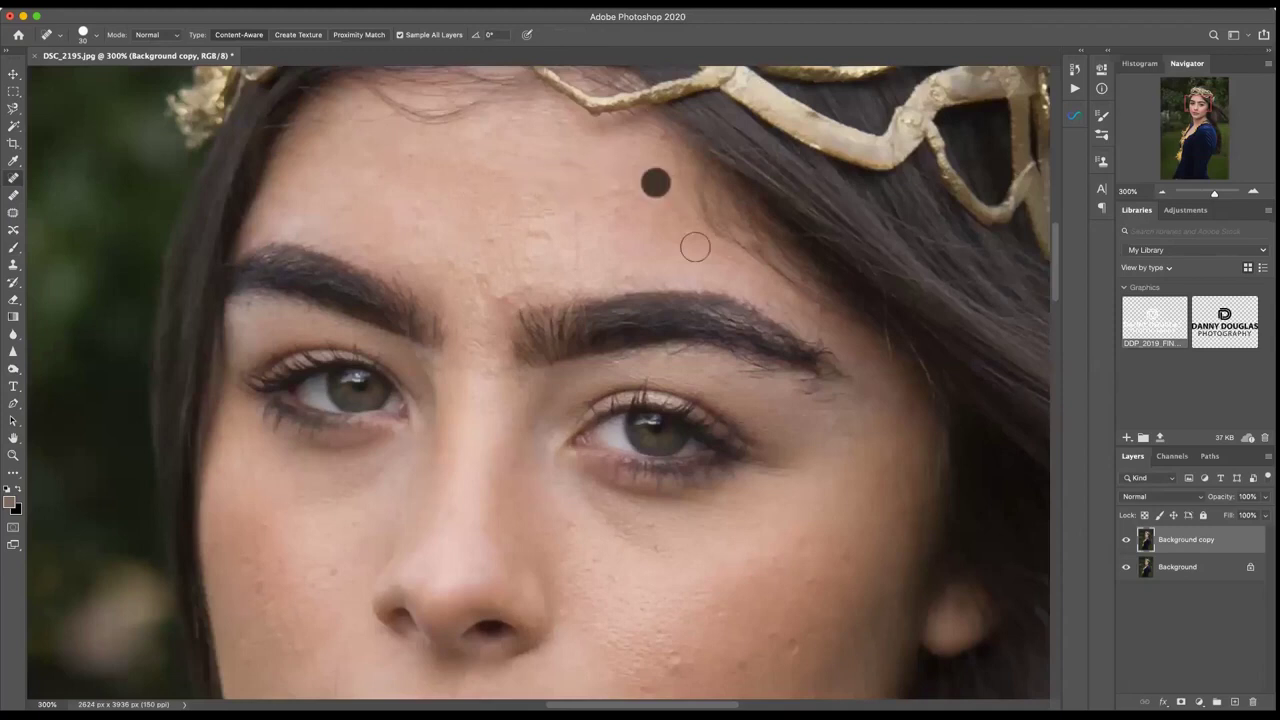
# - Shrink the healing brush and heal the streaks, lines and spots across the forehead
pyautogui.press('[')
pyautogui.press('[')
pyautogui.press('[')
pyautogui.press('[')
pyautogui.press('[')
pyautogui.press('[')
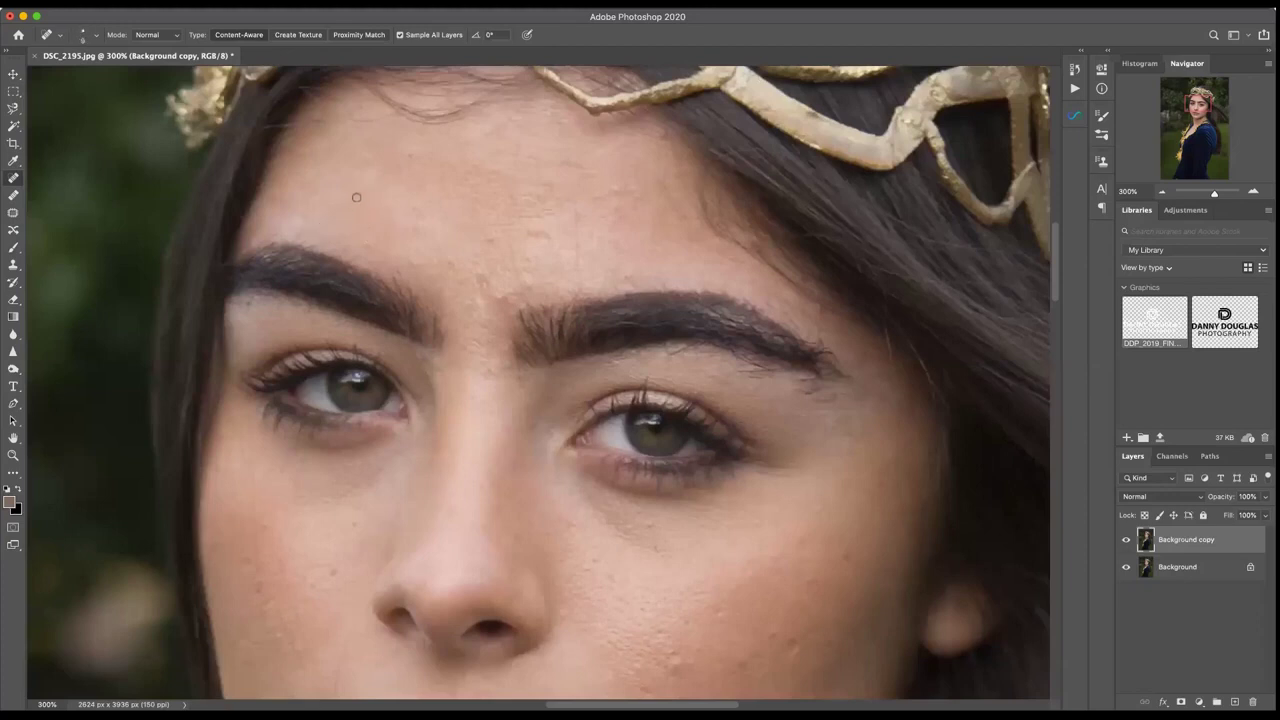
pyautogui.moveTo(331, 225)
pyautogui.mouseDown()
pyautogui.moveTo(419, 156)
pyautogui.moveTo(454, 144)
pyautogui.mouseUp()
pyautogui.moveTo(520, 141)
pyautogui.mouseDown()
pyautogui.moveTo(506, 226)
pyautogui.moveTo(514, 286)
pyautogui.mouseUp()
pyautogui.moveTo(577, 202); pyautogui.dragTo(579, 288)
pyautogui.moveTo(499, 297); pyautogui.dragTo(489, 277)
pyautogui.click(416, 206)
pyautogui.click(534, 232)
pyautogui.click(522, 289)
# - Heal the small spots around the right brow and between the brows
pyautogui.click(484, 277)
pyautogui.click(480, 274)
pyautogui.click(476, 255)
pyautogui.click(523, 308)
pyautogui.click(504, 302)
pyautogui.click(472, 344)
# - Heal the remaining streaks, spots and vertical mark on the upper forehead
pyautogui.moveTo(558, 123); pyautogui.dragTo(571, 164)
pyautogui.click(583, 165)
pyautogui.click(612, 187)
pyautogui.click(617, 192)
pyautogui.moveTo(575, 206); pyautogui.dragTo(580, 244)
# - Heal the mark under the left eye, the eyelid spot and two left-cheek spots
pyautogui.moveTo(243, 409); pyautogui.dragTo(249, 461)
pyautogui.click(292, 365)
pyautogui.scroll(-5, 292, 365)
pyautogui.moveTo(242, 224); pyautogui.dragTo(242, 242)
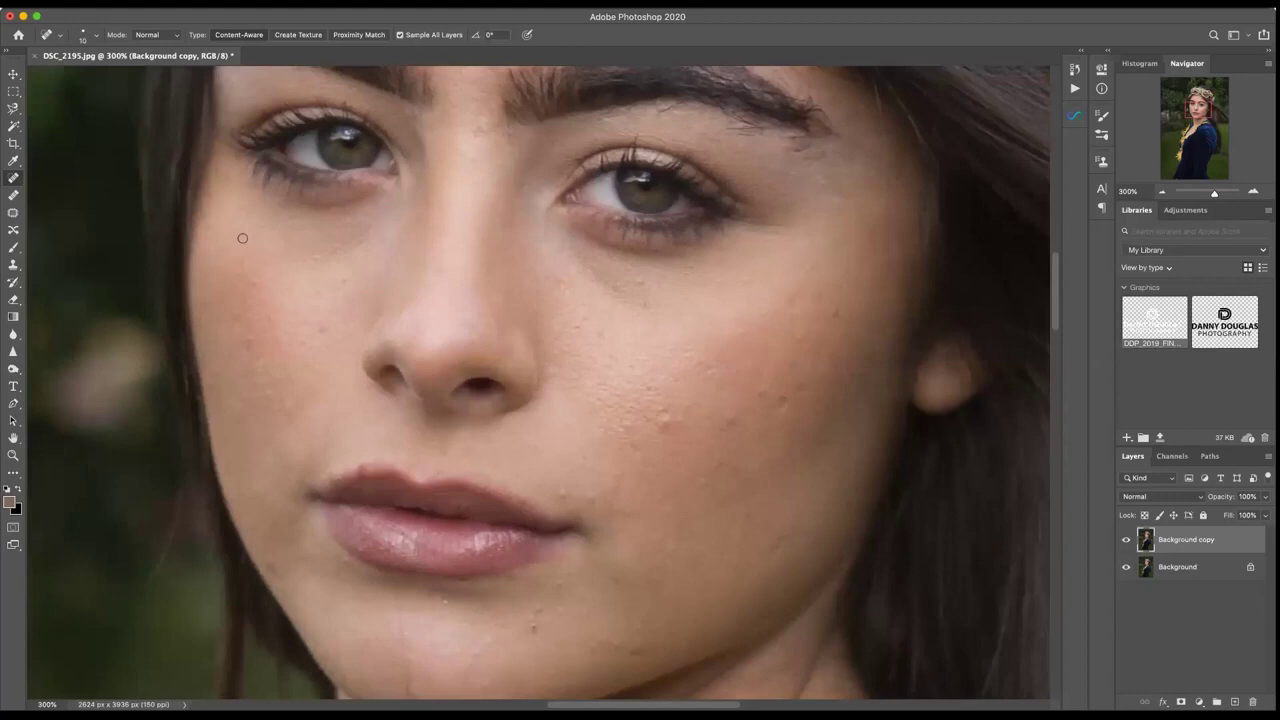
pyautogui.click(244, 288)
pyautogui.click(236, 320)
# - Heal the vertical left-cheek mark and the streaks and spots running toward the lip
pyautogui.moveTo(243, 294)
pyautogui.mouseDown()
pyautogui.moveTo(266, 443)
pyautogui.moveTo(243, 425)
pyautogui.mouseUp()
pyautogui.click(234, 419)
pyautogui.click(300, 483)
pyautogui.click(262, 357)
pyautogui.moveTo(276, 386); pyautogui.dragTo(317, 469)
pyautogui.click(313, 462)
# - Heal the left-cheek mark, spots by the lip and nostril, and the mark below the lower lip
pyautogui.moveTo(255, 268)
pyautogui.mouseDown()
pyautogui.moveTo(297, 408)
pyautogui.moveTo(344, 406)
pyautogui.moveTo(341, 381)
pyautogui.moveTo(328, 410)
pyautogui.moveTo(340, 390)
pyautogui.mouseUp()
pyautogui.click(331, 467)
pyautogui.click(373, 344)
pyautogui.moveTo(390, 315)
pyautogui.mouseDown()
pyautogui.moveTo(488, 217)
pyautogui.moveTo(475, 224)
pyautogui.moveTo(538, 198)
pyautogui.mouseUp()
pyautogui.moveTo(391, 584); pyautogui.dragTo(392, 601)
pyautogui.scroll(-5, 437, 429)
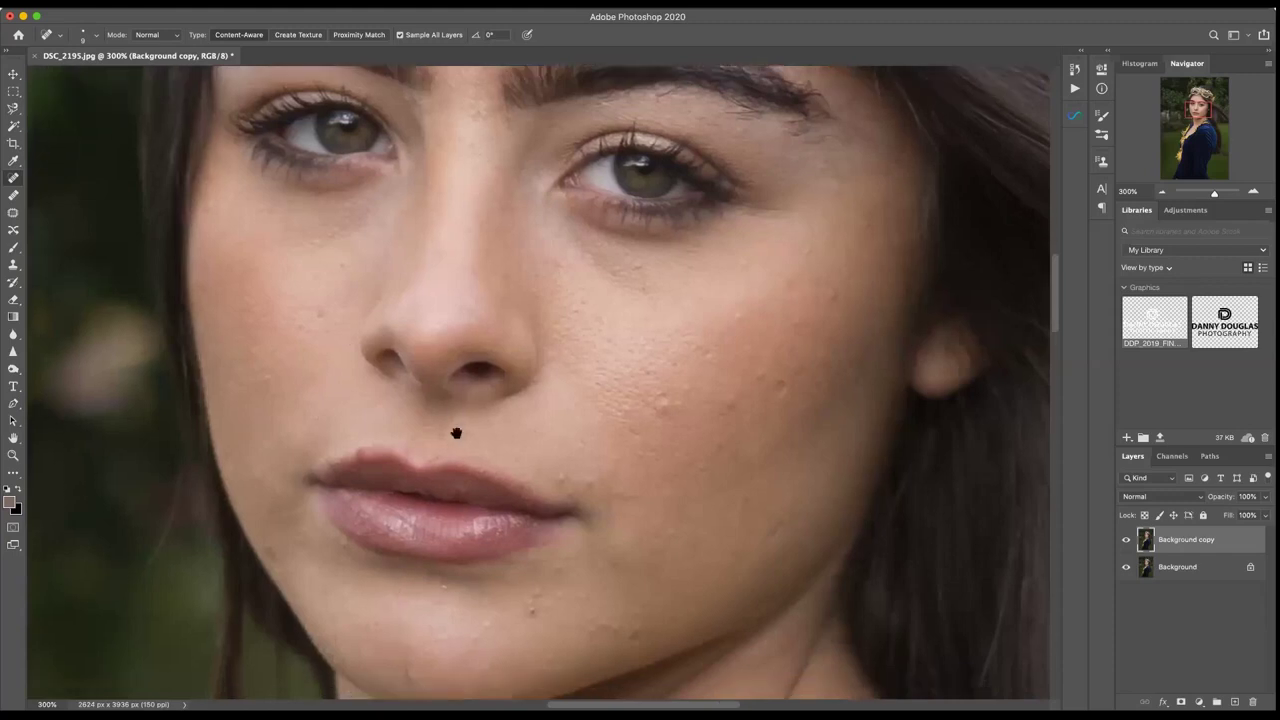
# - Heal the chin blemish, the spot left of the upper lip and the chin mole
pyautogui.moveTo(390, 450); pyautogui.dragTo(393, 468)
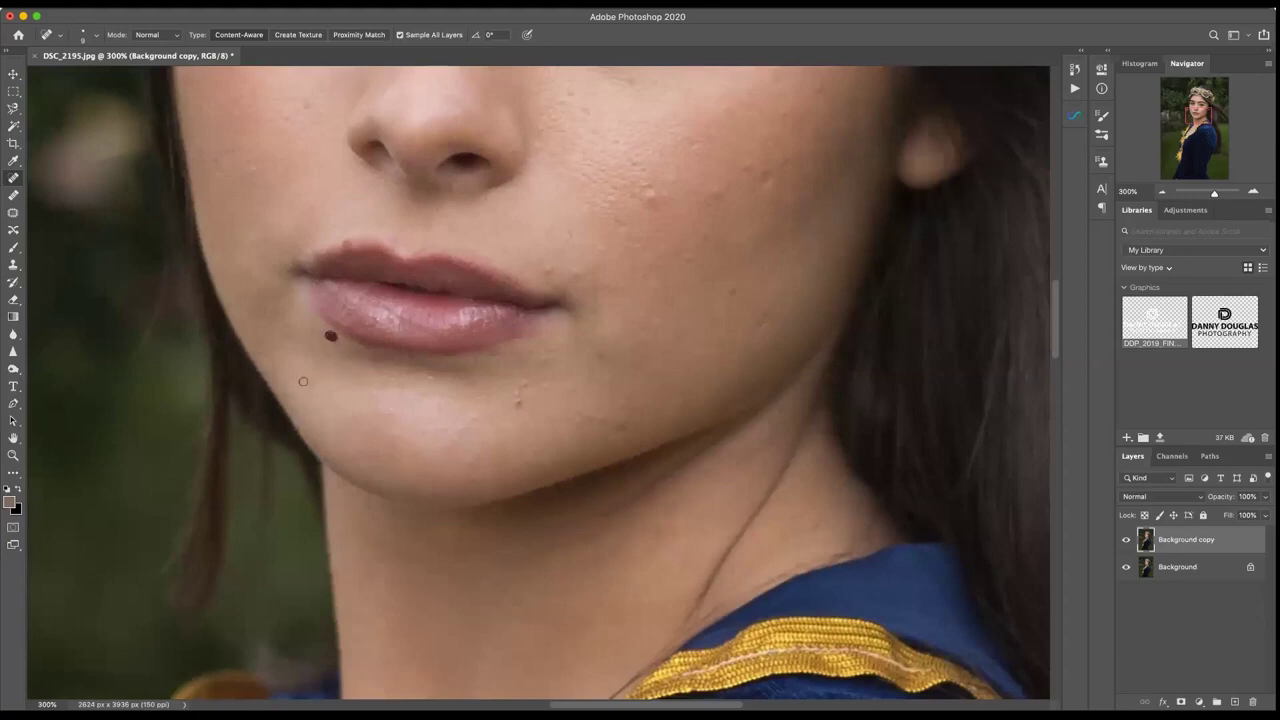
pyautogui.click(249, 266)
pyautogui.click(518, 403)
pyautogui.click(525, 384)
pyautogui.click(470, 473)
pyautogui.moveTo(614, 386); pyautogui.dragTo(514, 508)
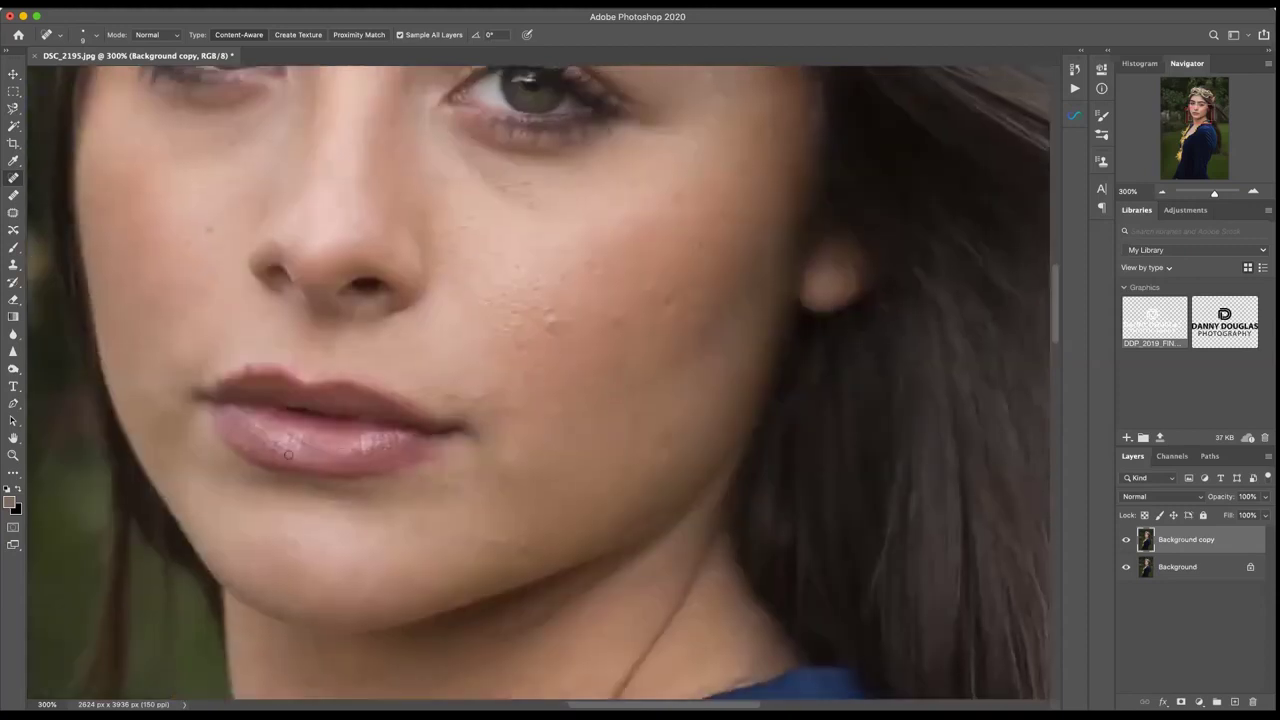
# - Heal the chin marks below the lip, the chain of small chin spots and the lip-corner spot
pyautogui.moveTo(386, 478)
pyautogui.mouseDown()
pyautogui.moveTo(463, 468)
pyautogui.moveTo(455, 475)
pyautogui.mouseUp()
pyautogui.click(412, 480)
pyautogui.click(472, 462)
pyautogui.click(508, 446)
pyautogui.click(532, 435)
pyautogui.click(450, 395)
pyautogui.click(498, 378)
# - Heal the spots along the lower cheek and jawline
pyautogui.click(508, 416)
pyautogui.click(448, 511)
pyautogui.click(472, 513)
pyautogui.click(490, 540)
pyautogui.click(467, 510)
pyautogui.click(434, 575)
pyautogui.click(527, 546)
pyautogui.click(663, 443)
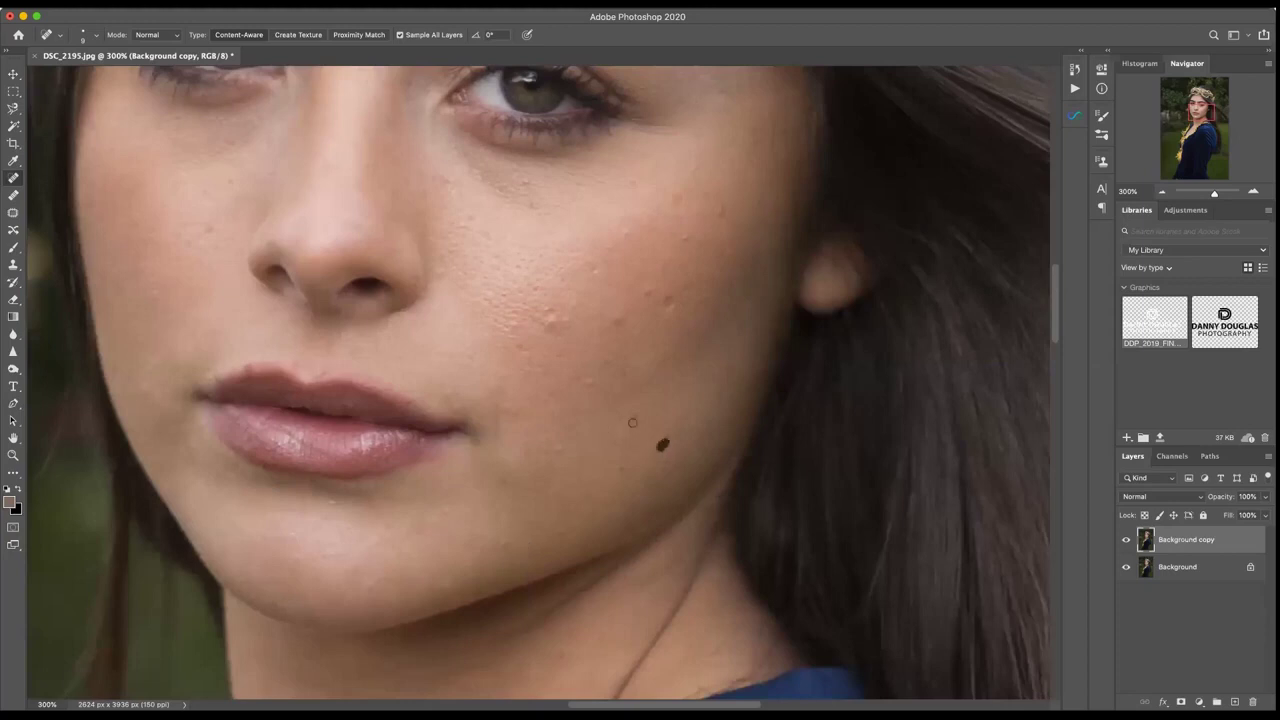
# - Enlarge the healing brush and heal the larger cheek blemishes and the spot near the nostril
pyautogui.press(']')
pyautogui.press(']')
pyautogui.click(544, 320)
pyautogui.click(538, 319)
pyautogui.click(526, 357)
pyautogui.click(496, 335)
pyautogui.click(441, 267)
# - Halve the brush size and heal the mark below the lip corner and right and upper cheek spots
pyautogui.press('[')
pyautogui.moveTo(485, 468); pyautogui.dragTo(466, 474)
pyautogui.click(620, 317)
pyautogui.click(649, 292)
pyautogui.click(684, 237)
pyautogui.click(633, 180)
# - Heal the last lower-cheek spots and zoom out to the whole face
pyautogui.click(582, 504)
pyautogui.click(578, 481)
pyautogui.scroll(-2, 578, 481)
pyautogui.hscroll(2, 580, 480)
pyautogui.press('super+minus')
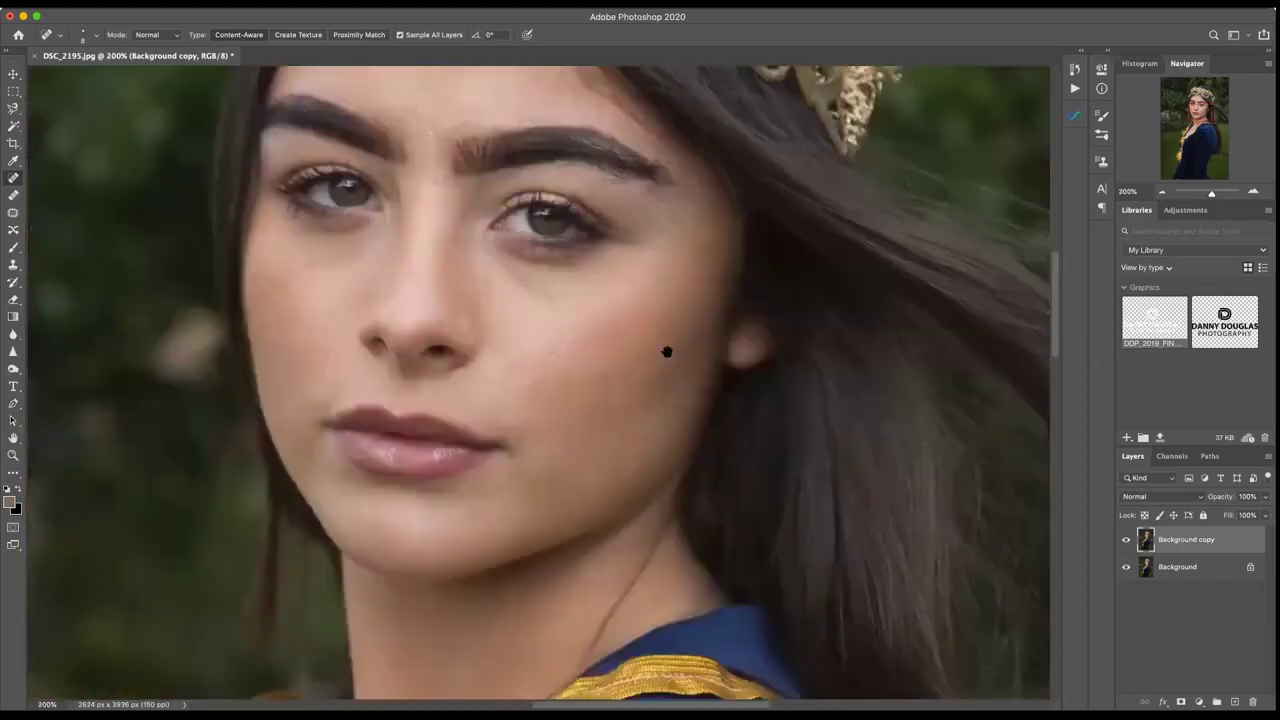
# - Heal the cheek blemish, the dark cheek mole and the two small moles beside the lip
pyautogui.scroll(3, 664, 331)
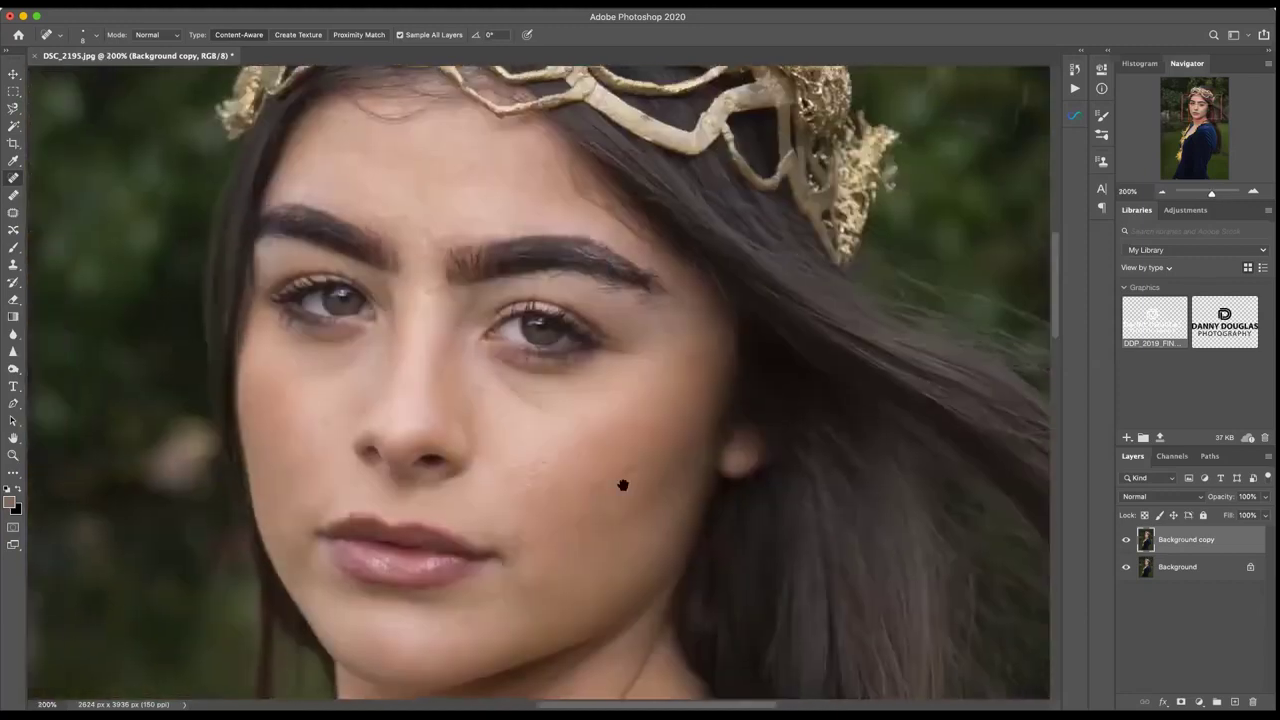
pyautogui.moveTo(622, 485); pyautogui.dragTo(790, 461)
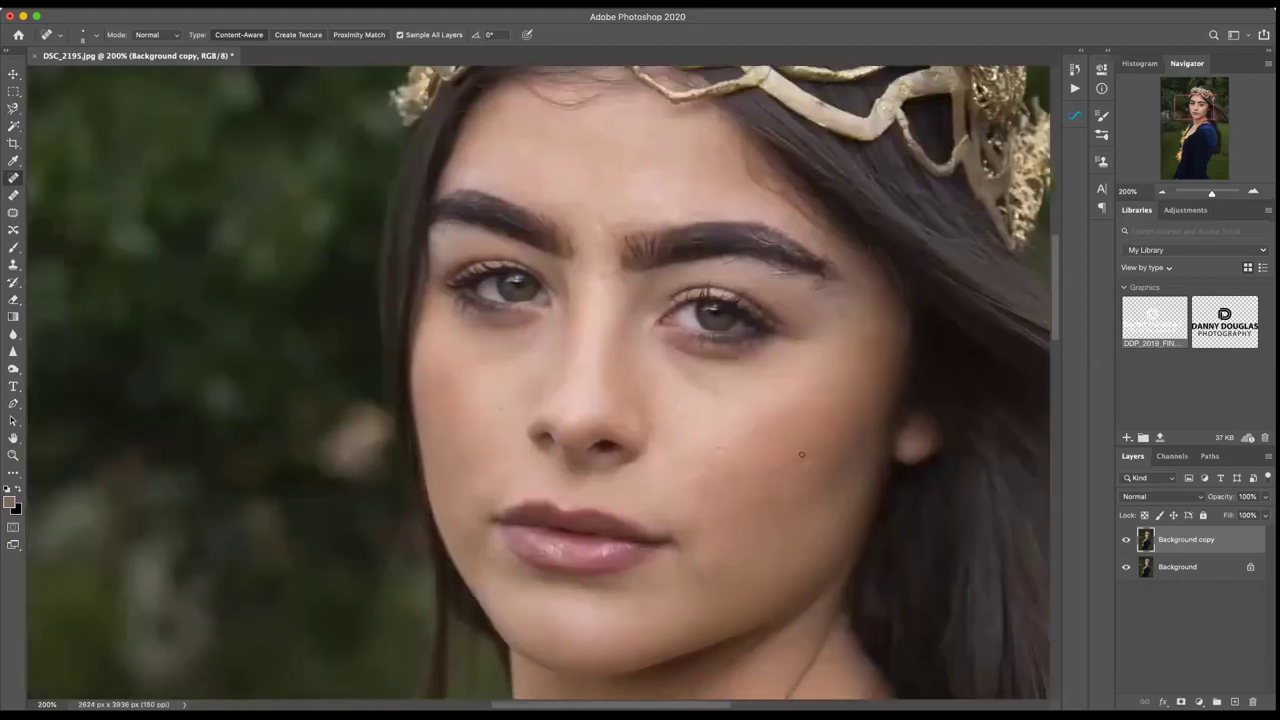
pyautogui.click(801, 459)
pyautogui.click(772, 468)
pyautogui.click(562, 550)
pyautogui.click(516, 537)
# - Compare against the original by toggling Background copy, then heal between the brows and under the right eyebrow
pyautogui.click(1127, 540)
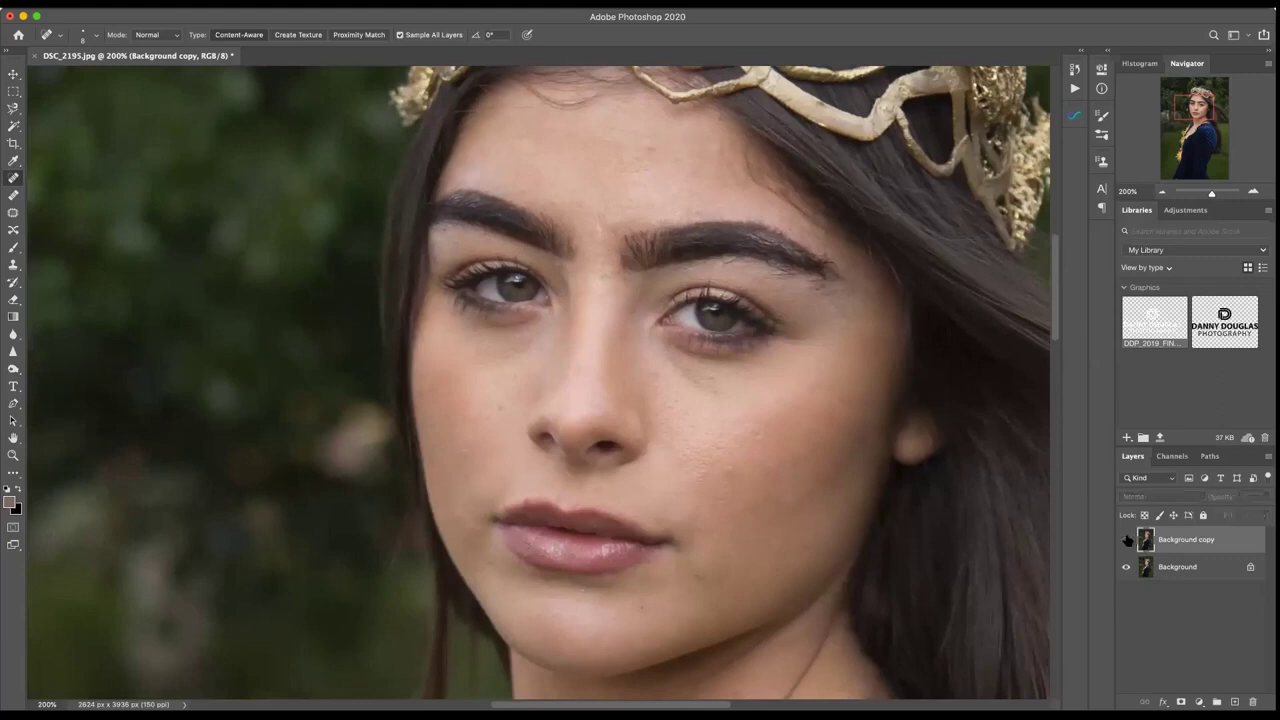
pyautogui.click(1127, 540)
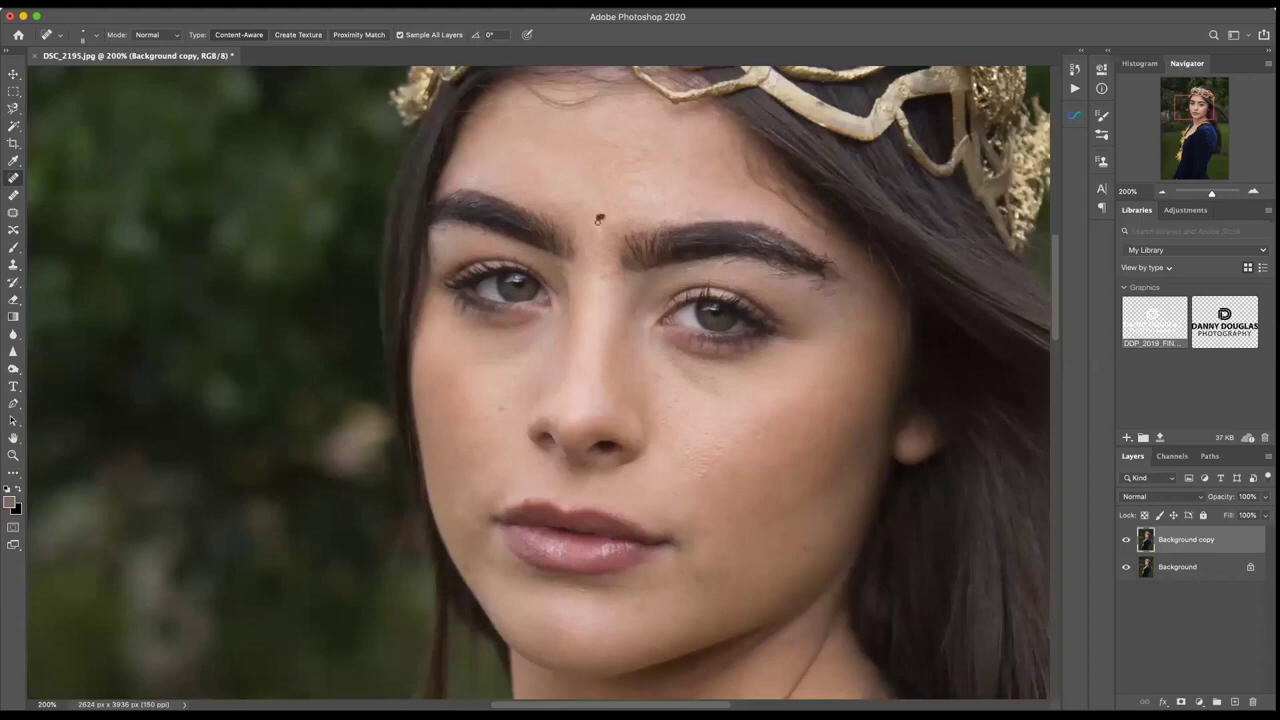
pyautogui.moveTo(600, 219); pyautogui.dragTo(601, 242)
pyautogui.moveTo(776, 276); pyautogui.dragTo(783, 278)
pyautogui.scroll(-6, 558, 372)
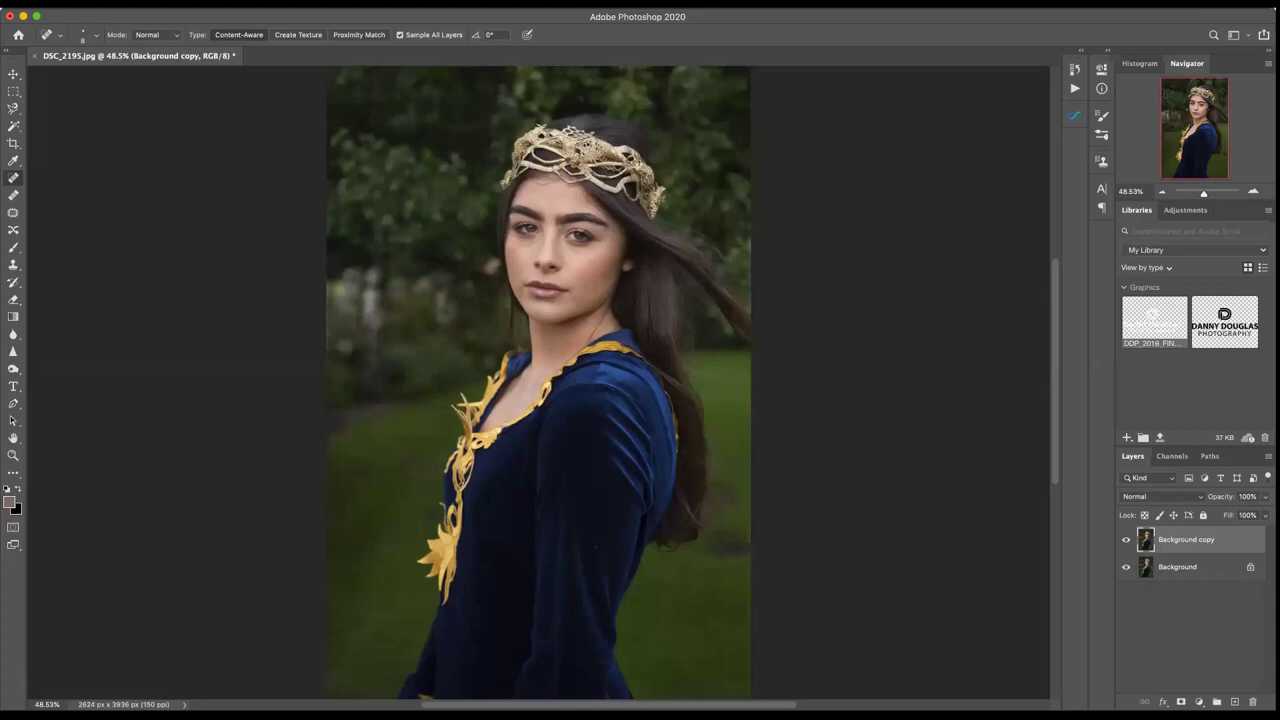
# - Save the portrait locally as DSC_2195.tif in TIFF format with default options and layers kept
pyautogui.press('super+s')
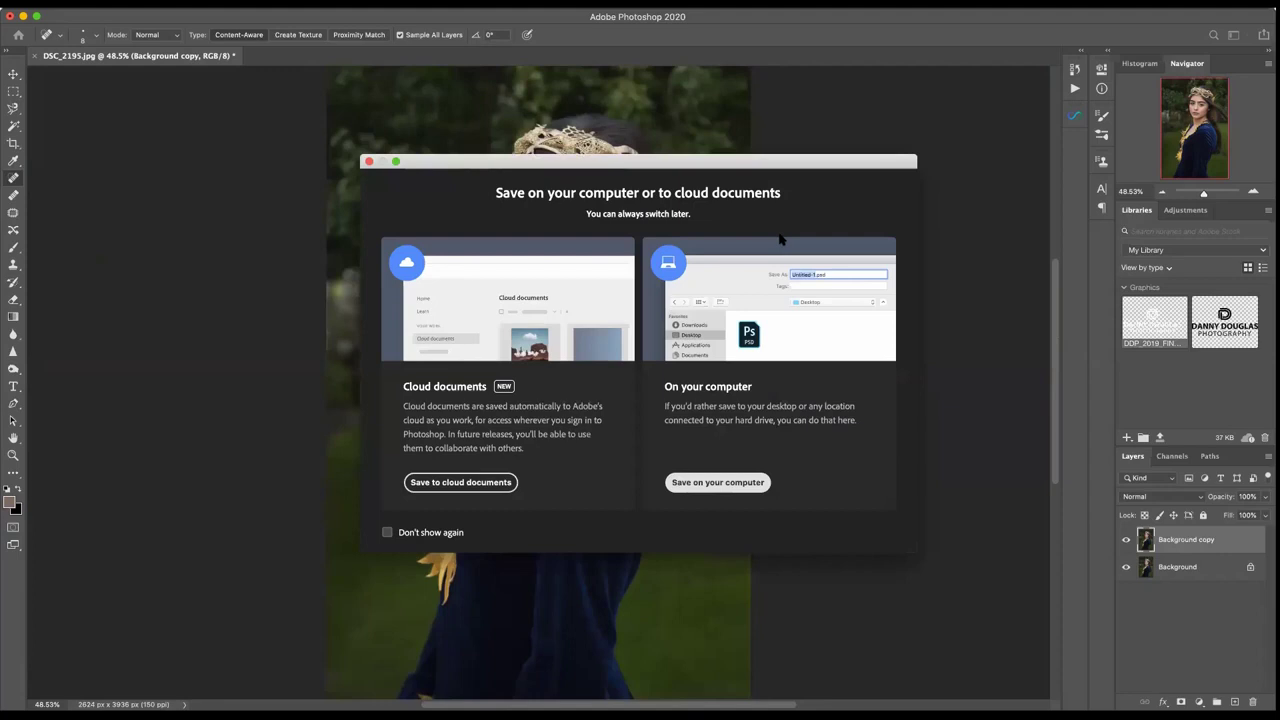
pyautogui.press('Return')
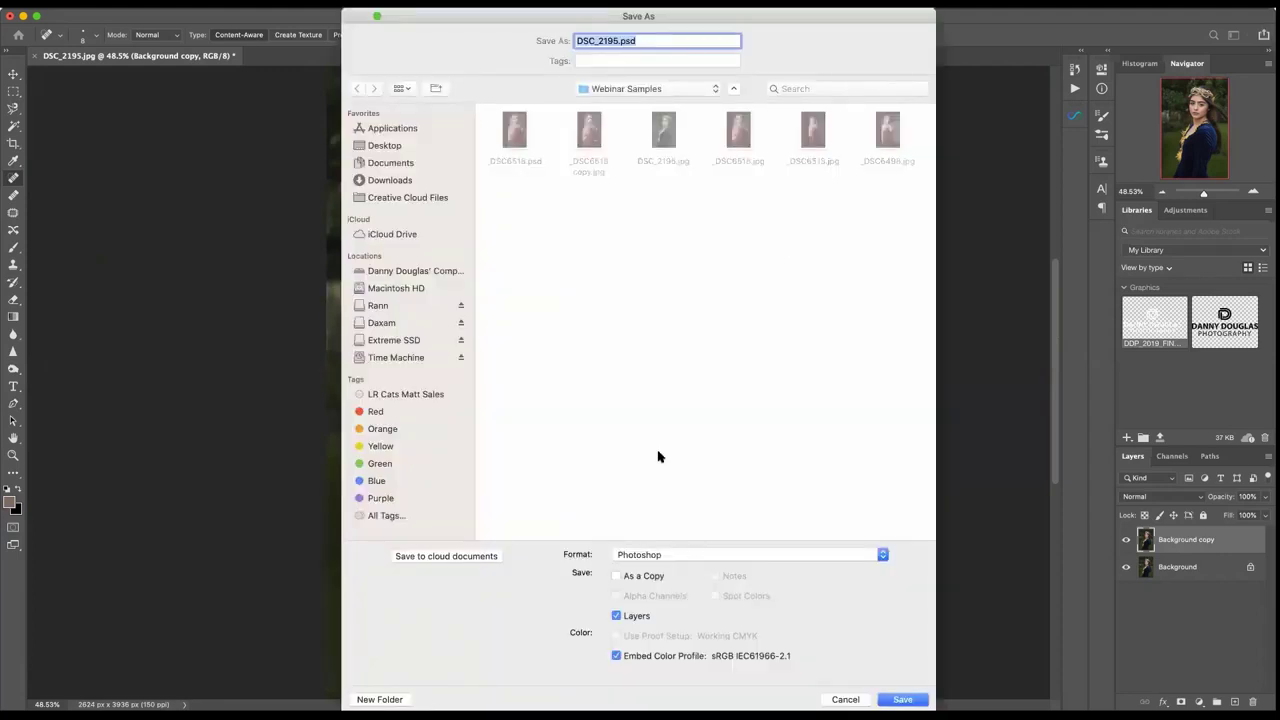
pyautogui.click(706, 558)
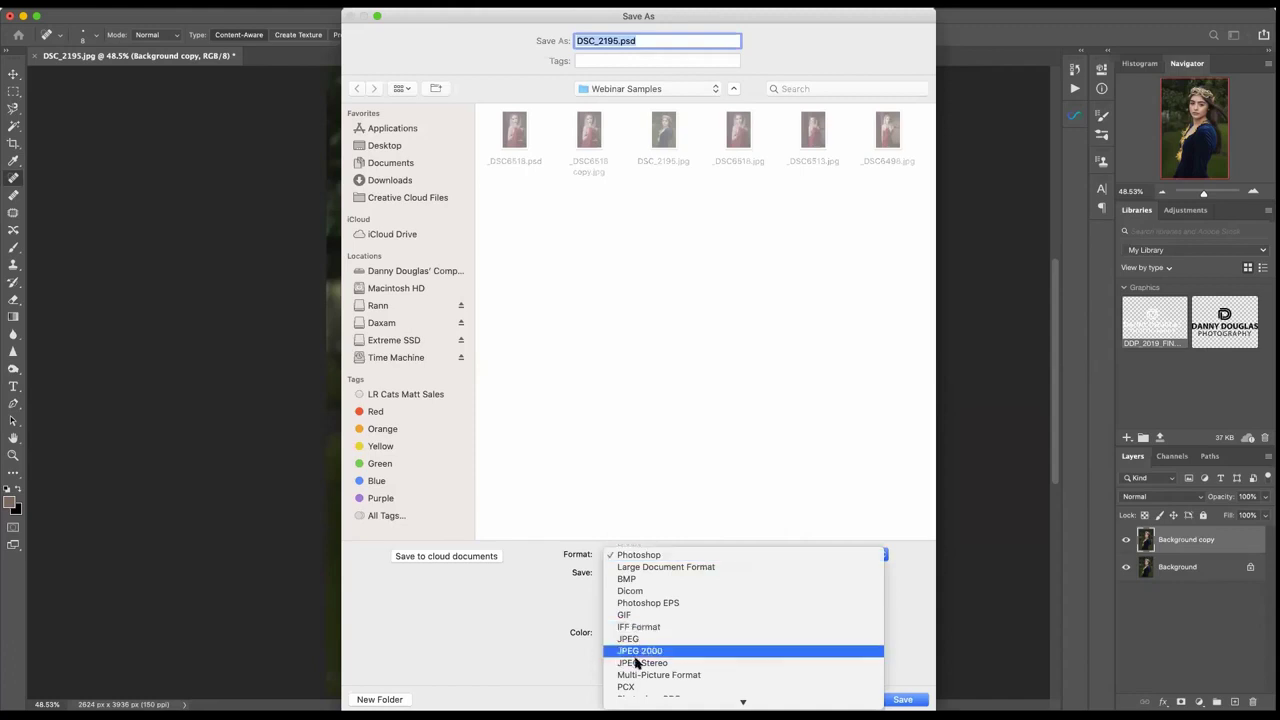
pyautogui.scroll(-3, 620, 660)
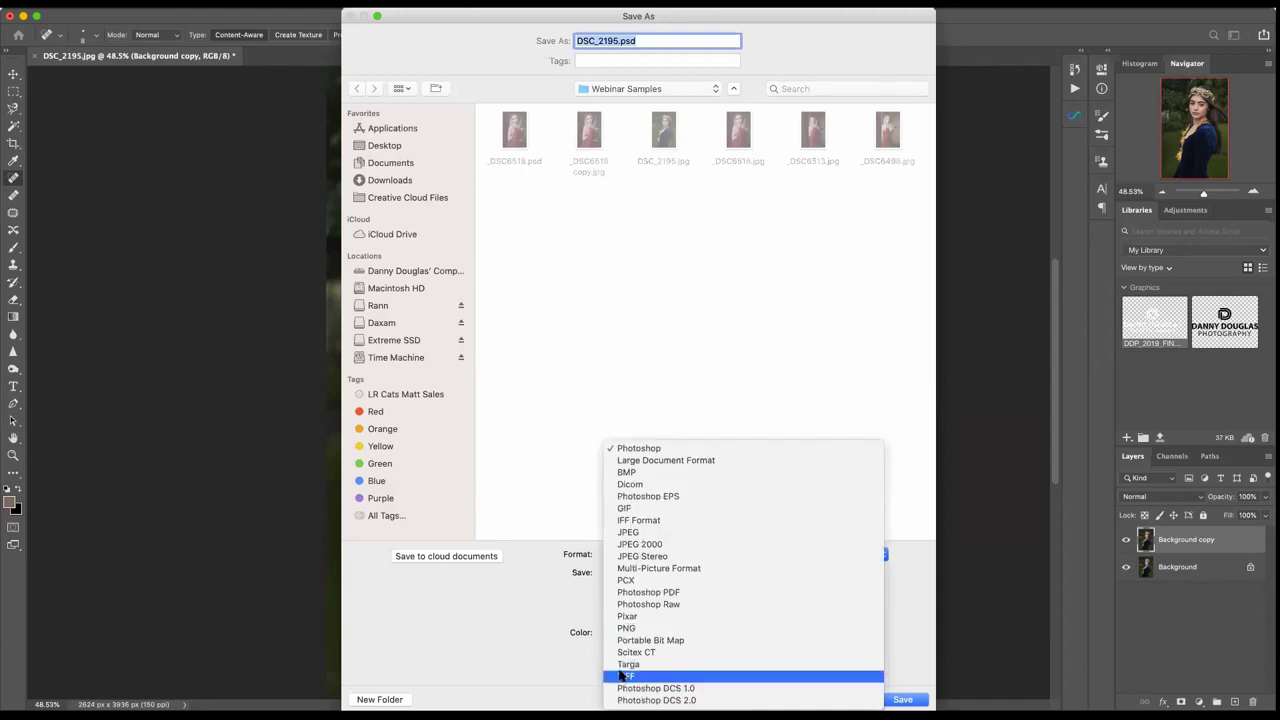
pyautogui.click(650, 676)
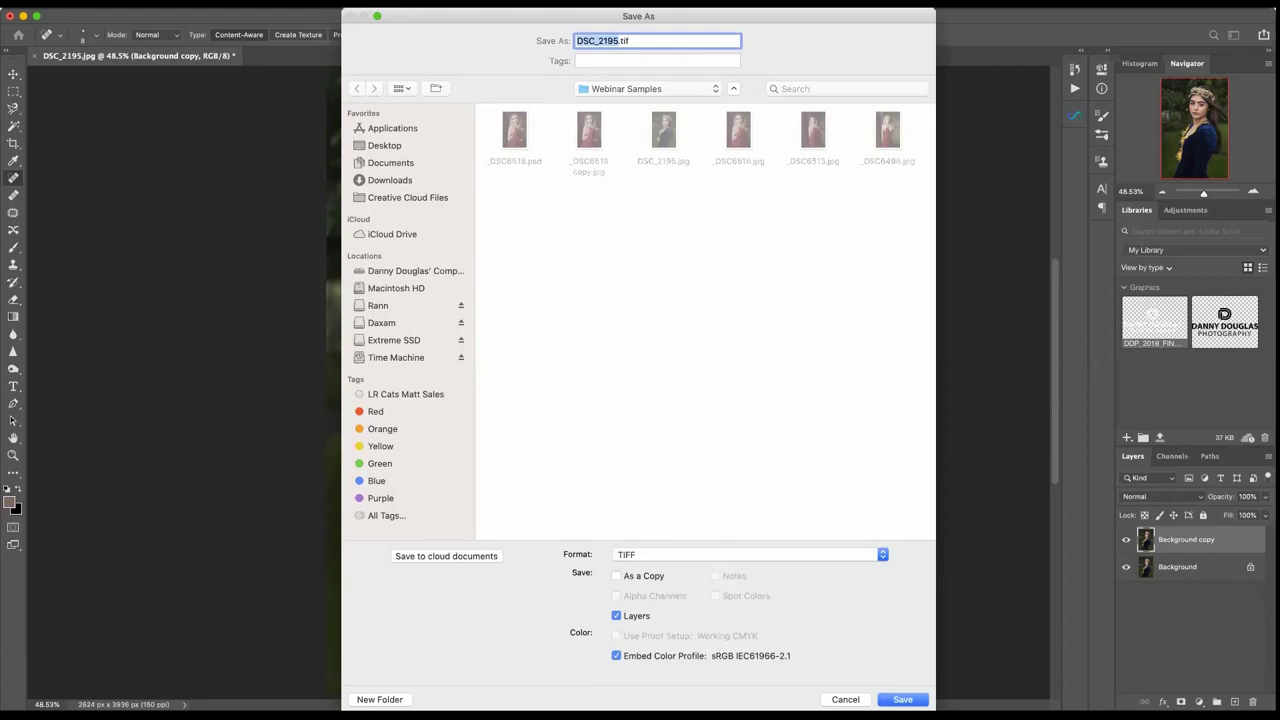
pyautogui.click(903, 699)
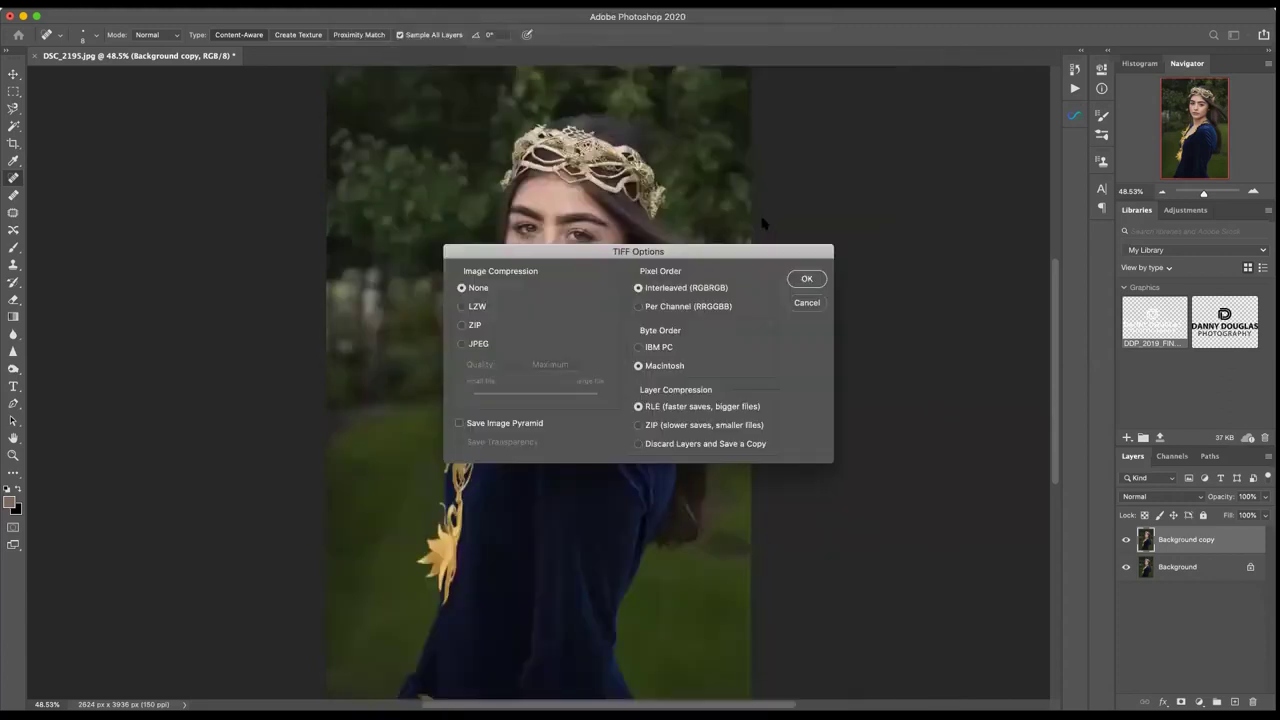
pyautogui.click(804, 281)
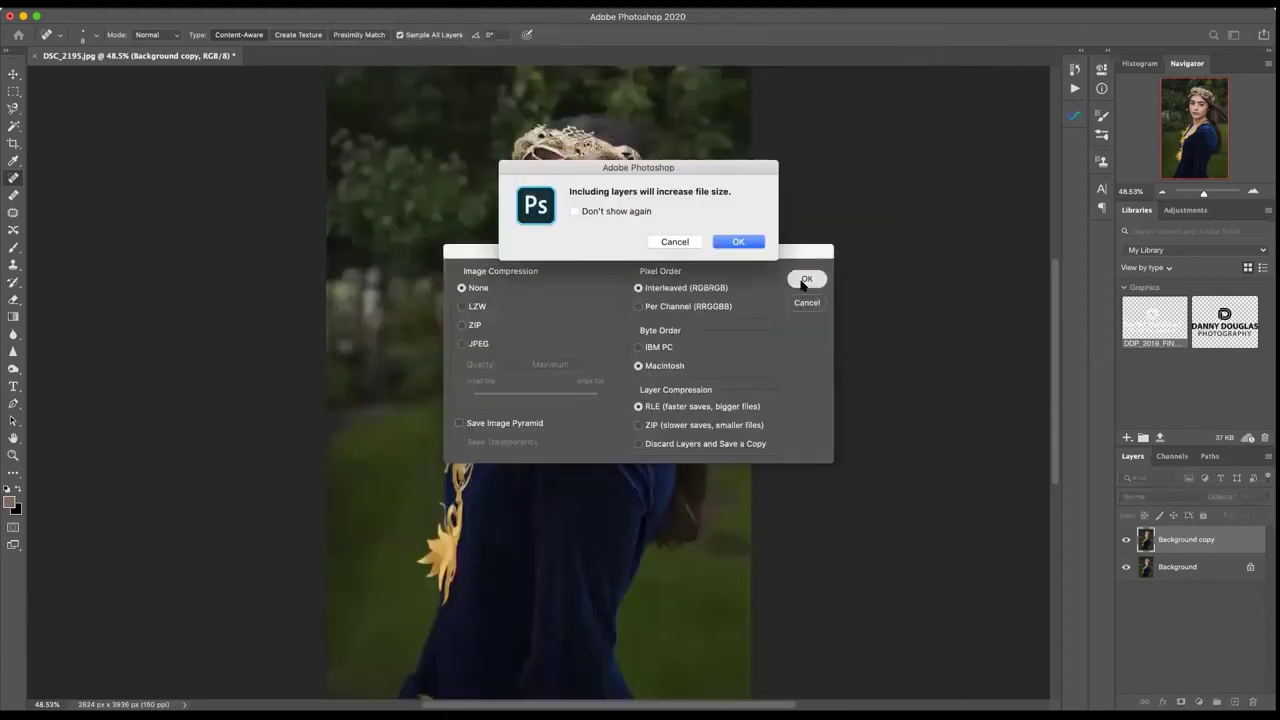
pyautogui.click(742, 242)
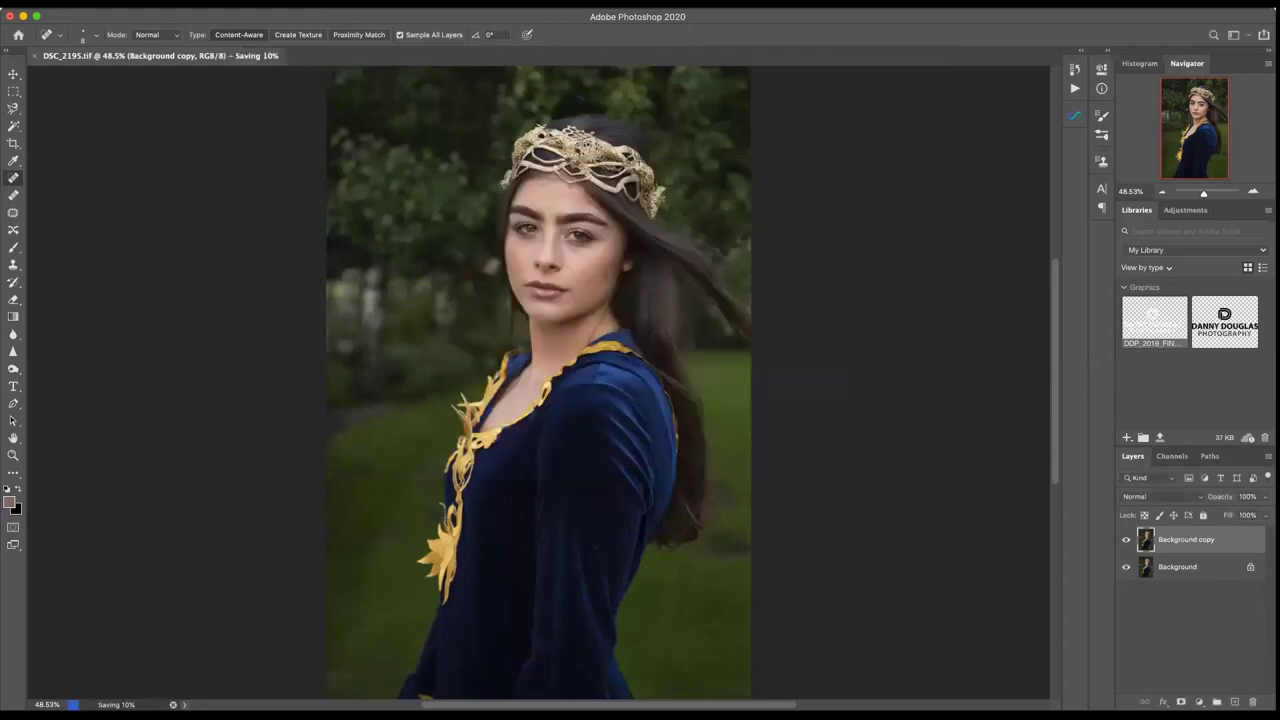
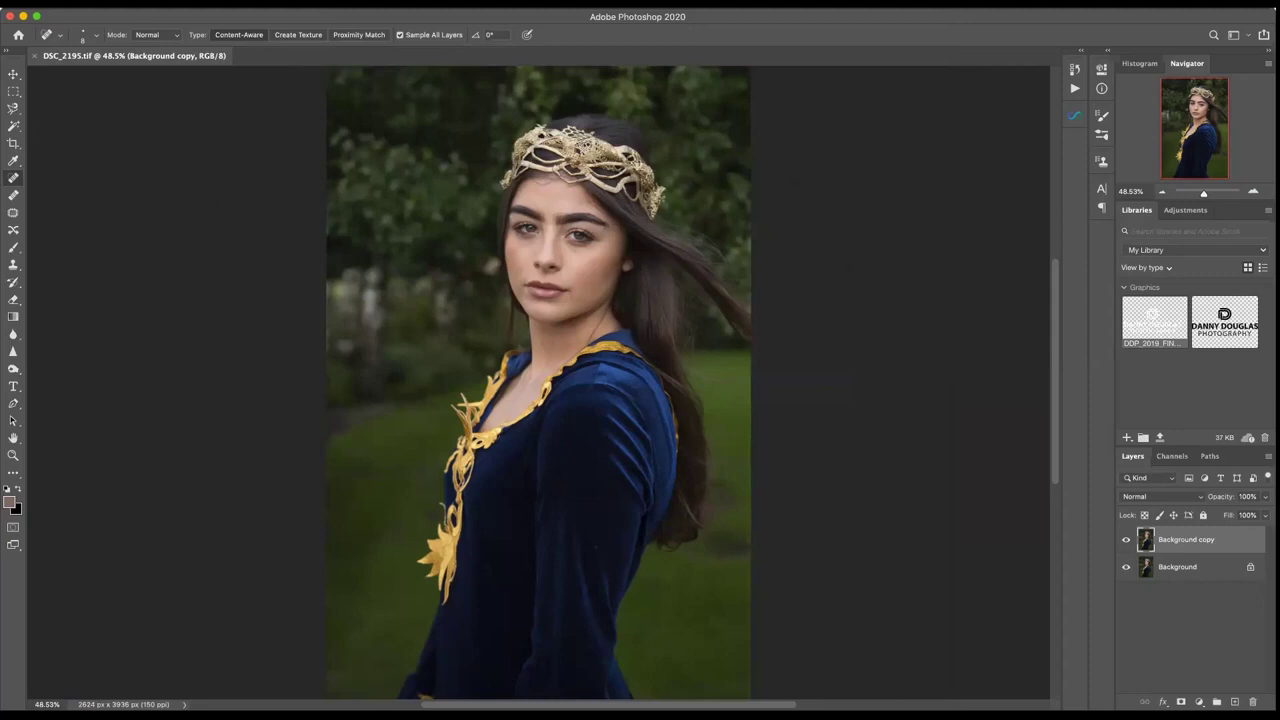
# - Delete the Background copy layer and draw a rectangular marquee around the head and crown
pyautogui.press('Delete')
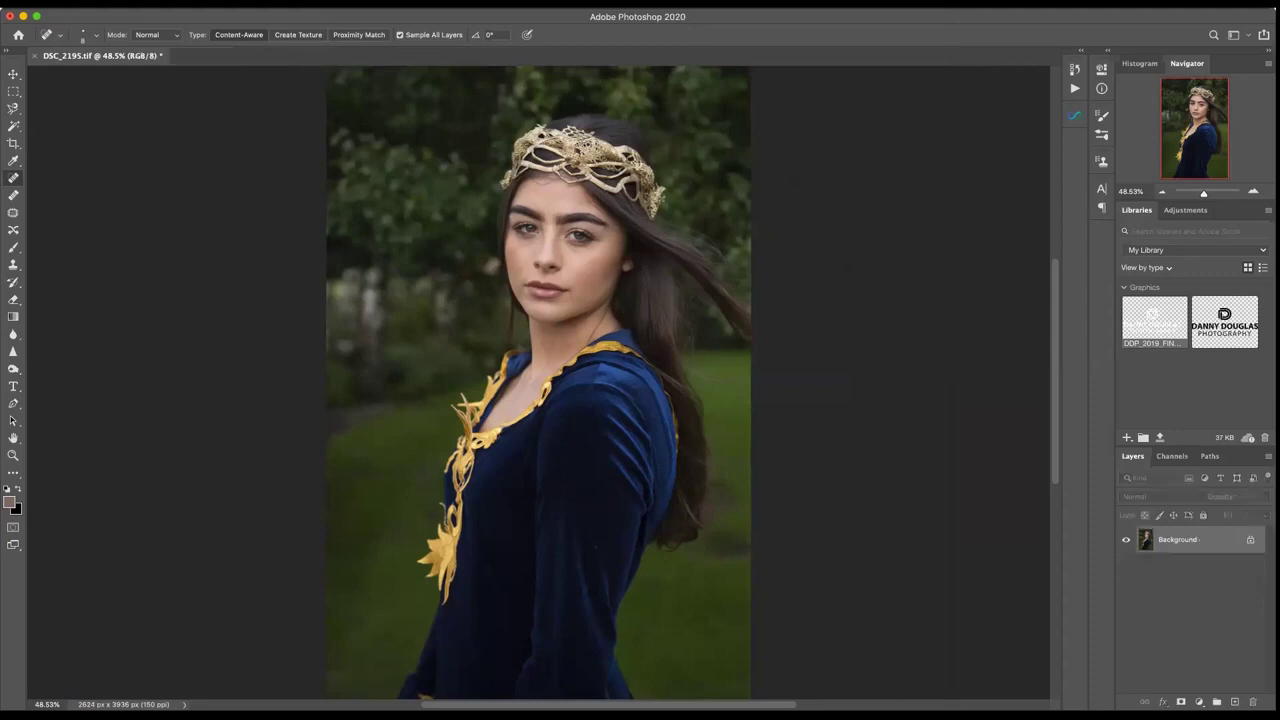
pyautogui.click(14, 92)
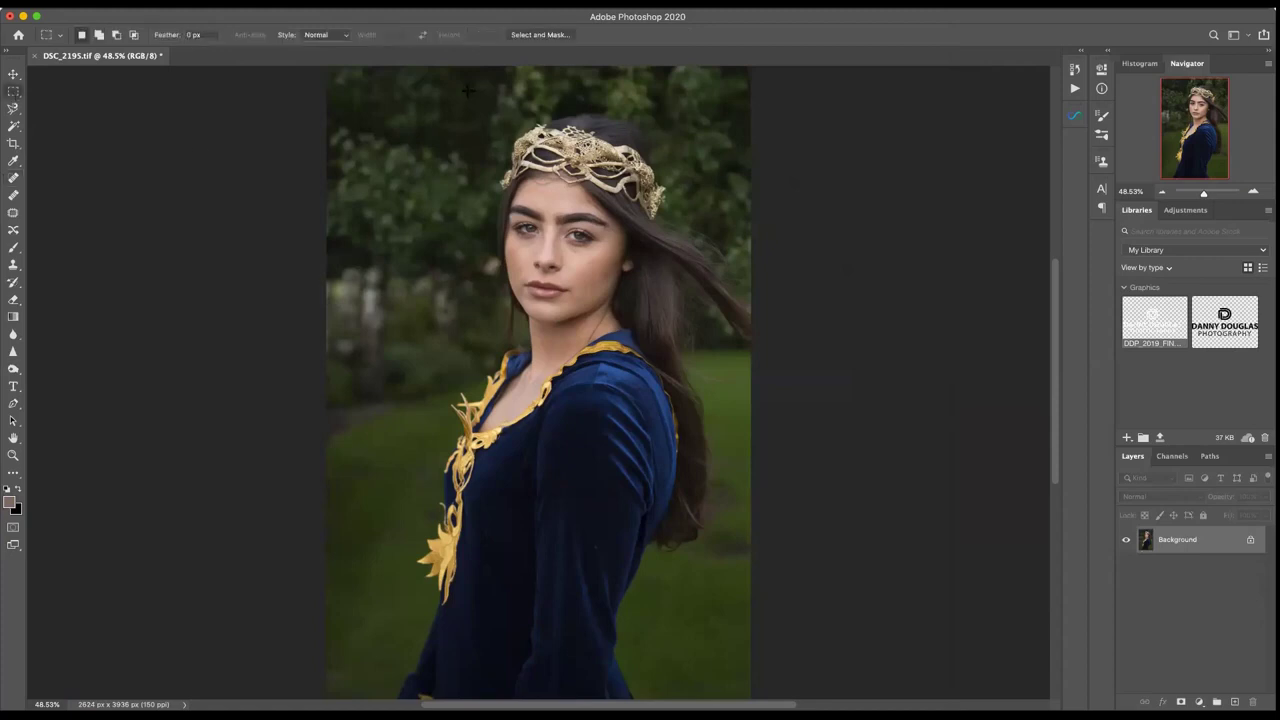
pyautogui.moveTo(468, 91); pyautogui.dragTo(761, 392)
# - Liquify the selection with small warps at the crown and a Face Width of -4
pyautogui.click(312, 2)
pyautogui.click(325, 108)
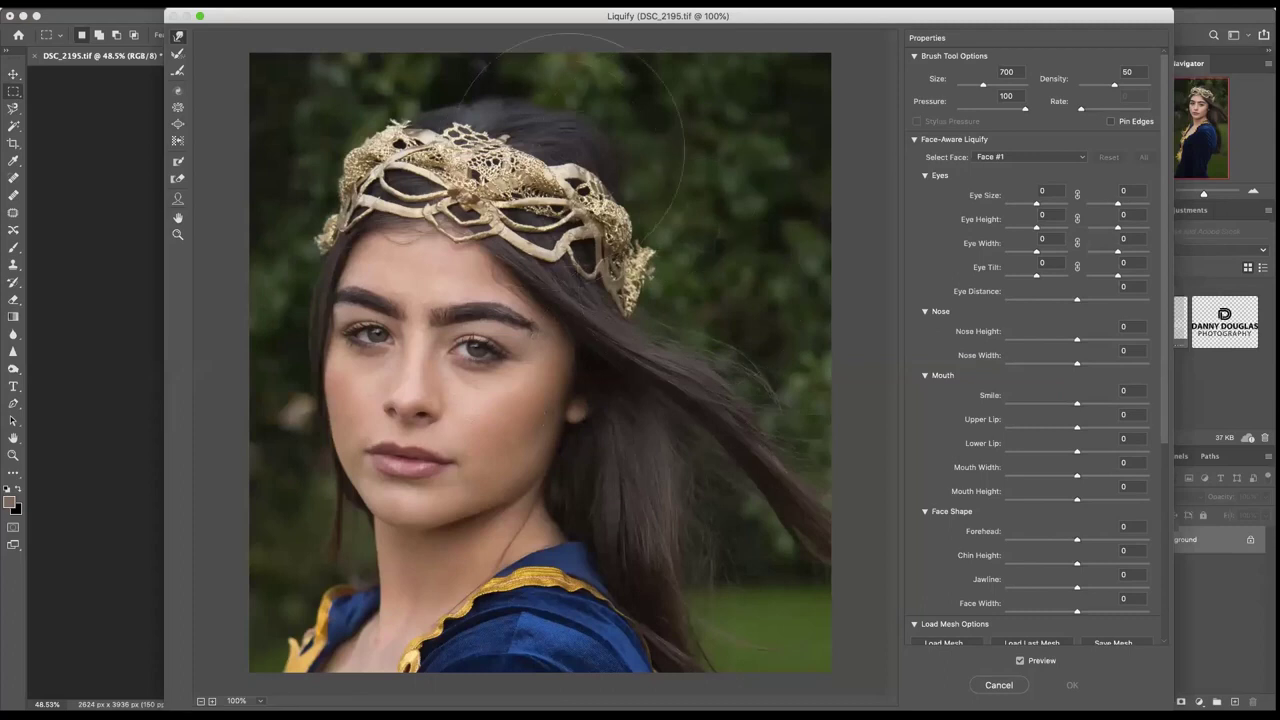
pyautogui.moveTo(588, 140); pyautogui.dragTo(601, 142)
pyautogui.press('[')
pyautogui.press('[')
pyautogui.moveTo(599, 124)
pyautogui.mouseDown()
pyautogui.moveTo(526, 120)
pyautogui.moveTo(560, 112)
pyautogui.moveTo(591, 133)
pyautogui.mouseUp()
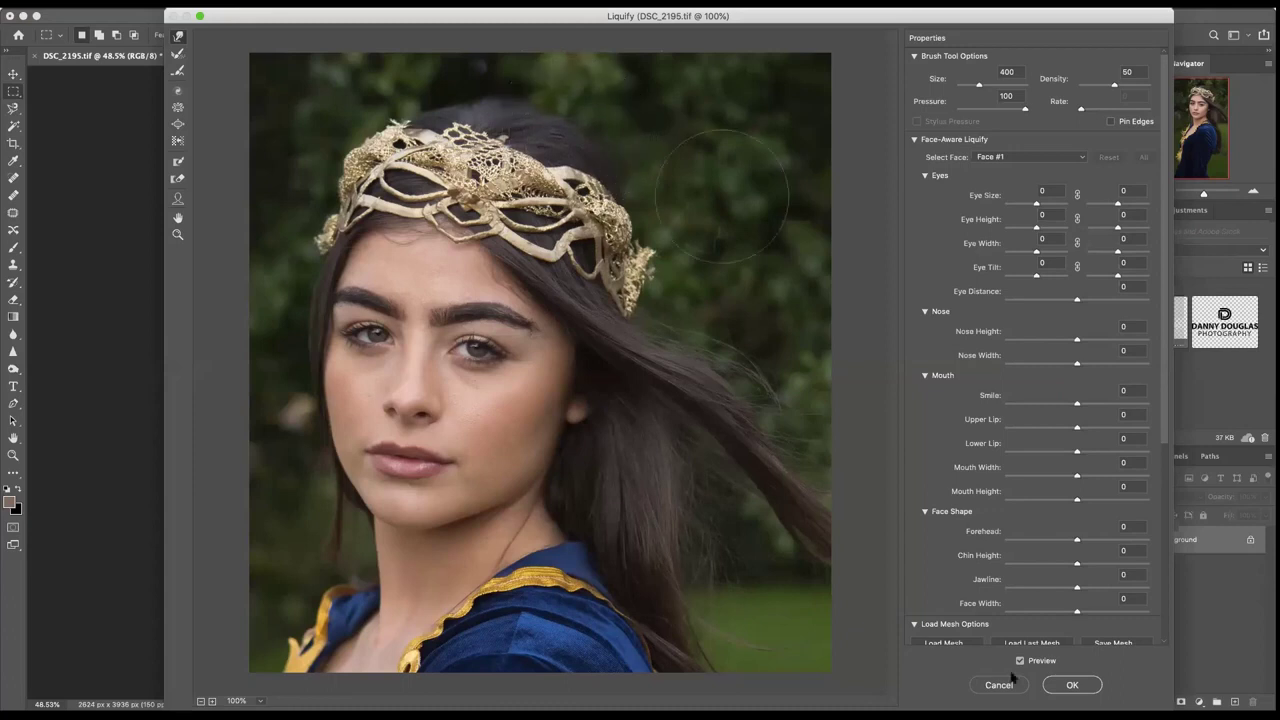
pyautogui.moveTo(1077, 612); pyautogui.dragTo(1075, 612)
pyautogui.scroll(-5, 989, 397)
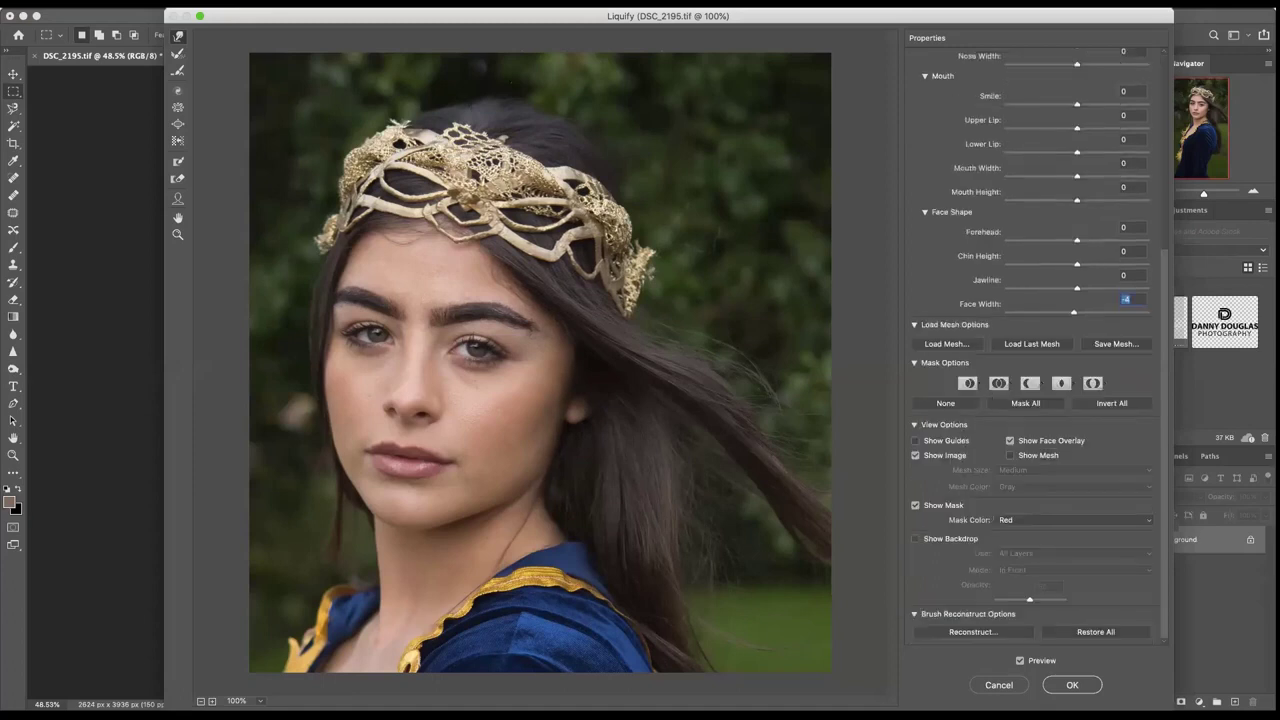
pyautogui.click(1070, 685)
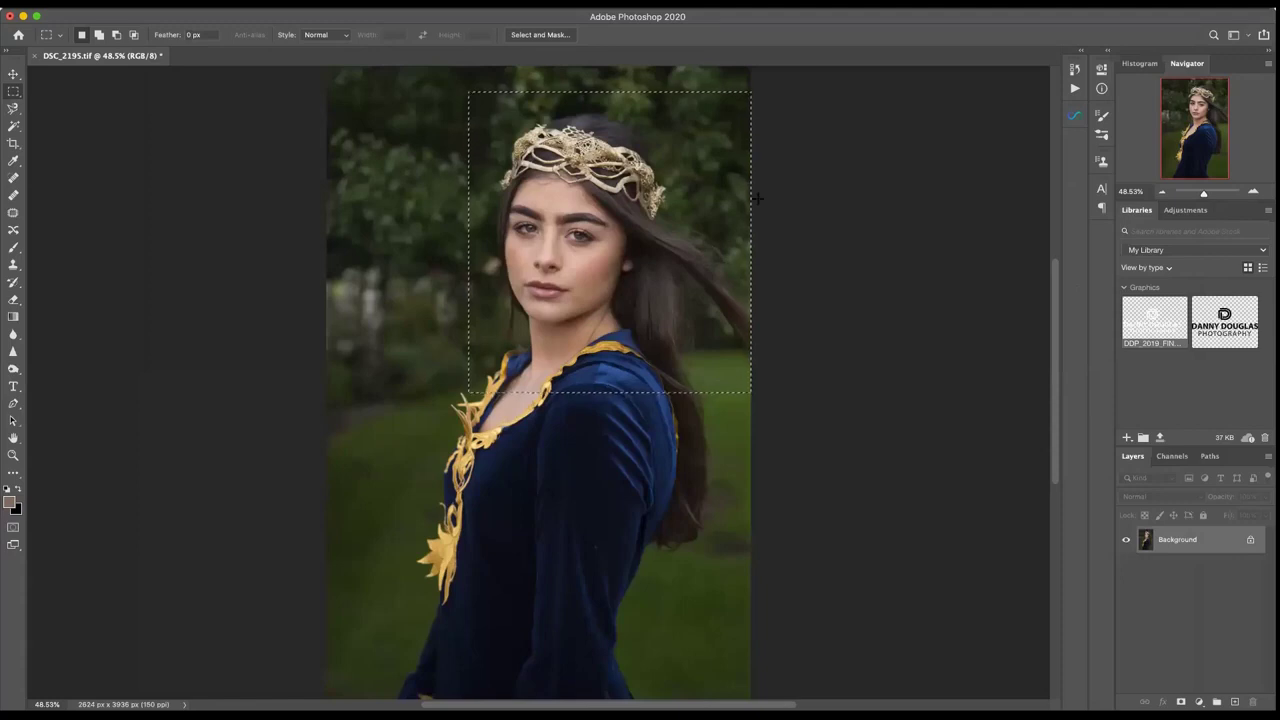
# - Deselect, duplicate then undo the layer copy, and reapply Liquify to the whole image
pyautogui.click(757, 198)
pyautogui.press('super+j')
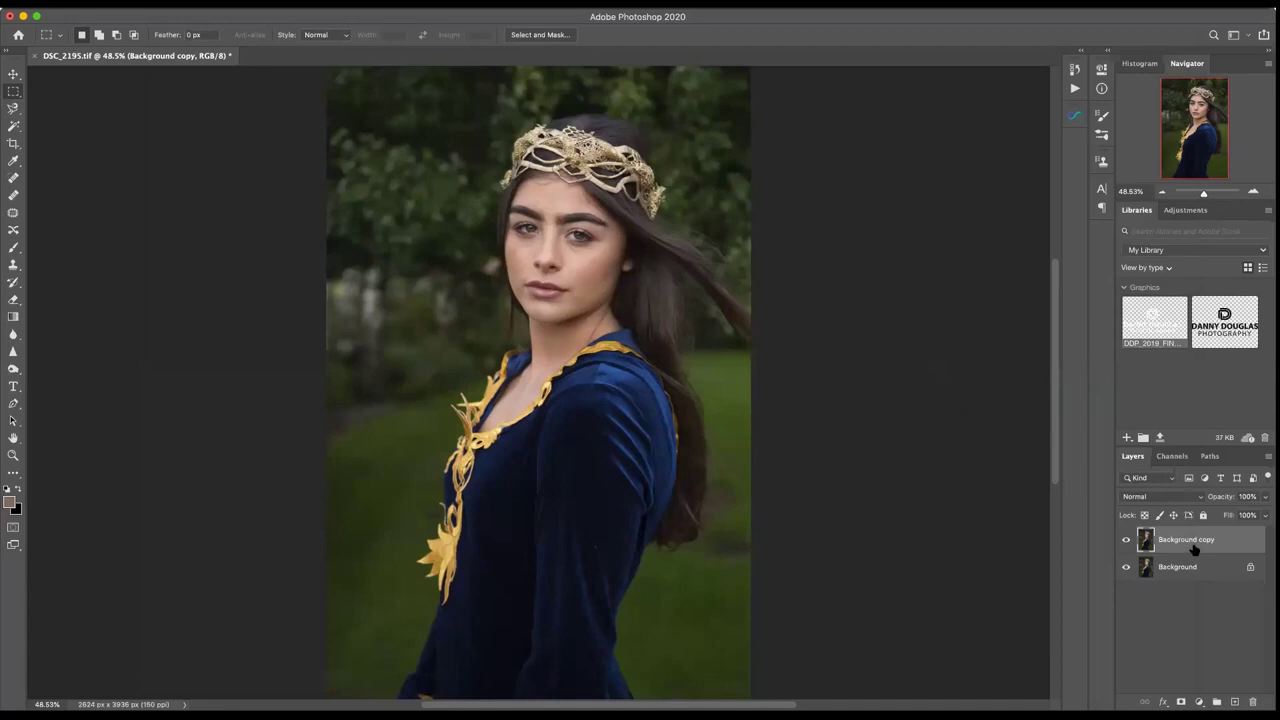
pyautogui.press('super+z')
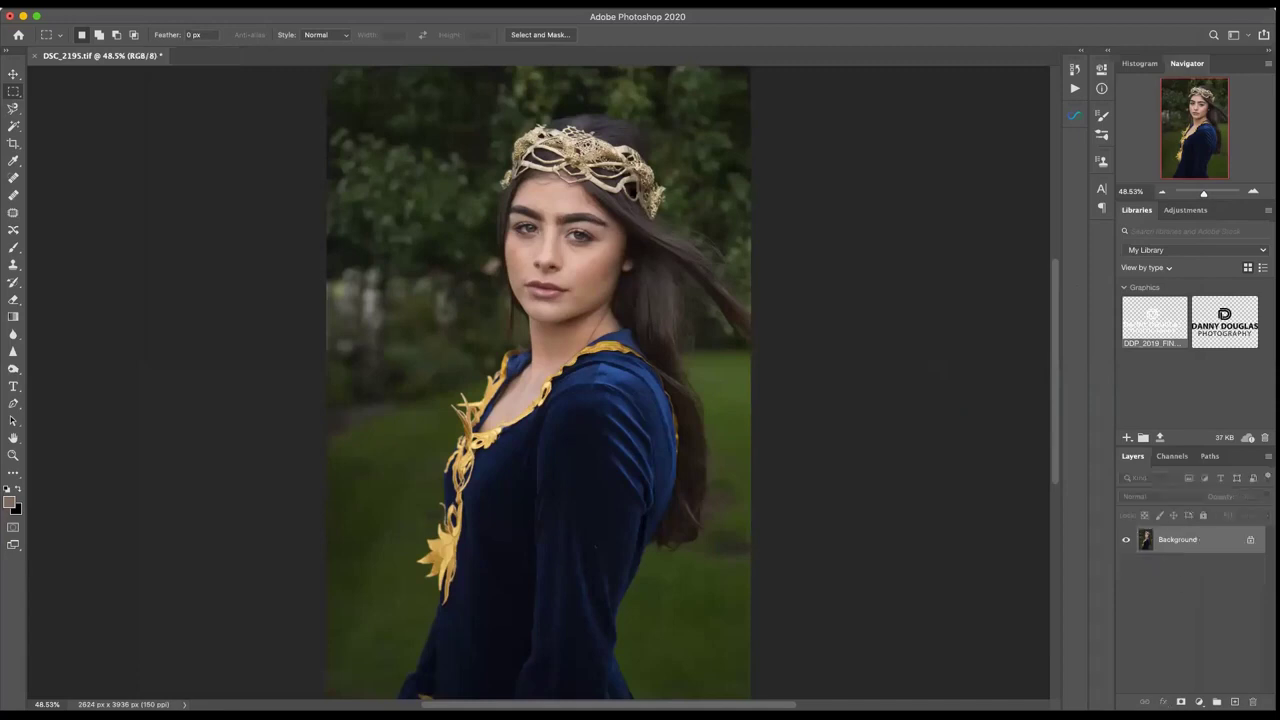
pyautogui.press('super+shift+x')
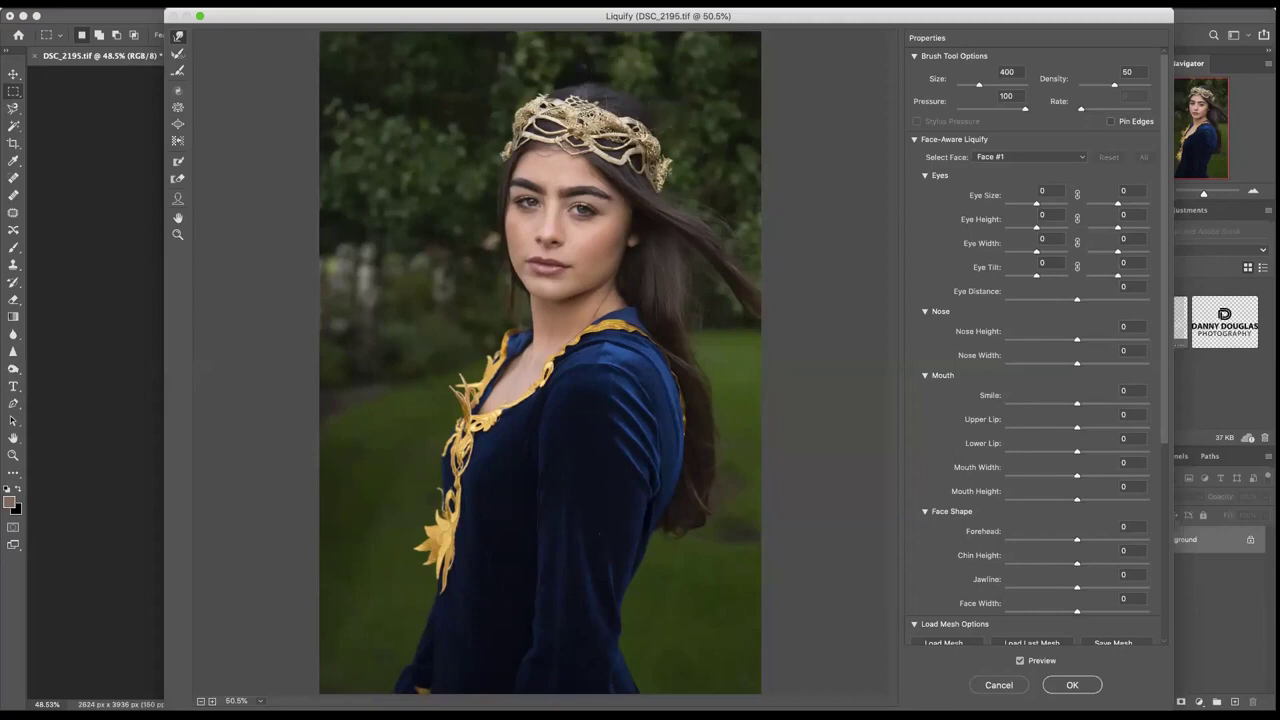
pyautogui.click(1070, 686)
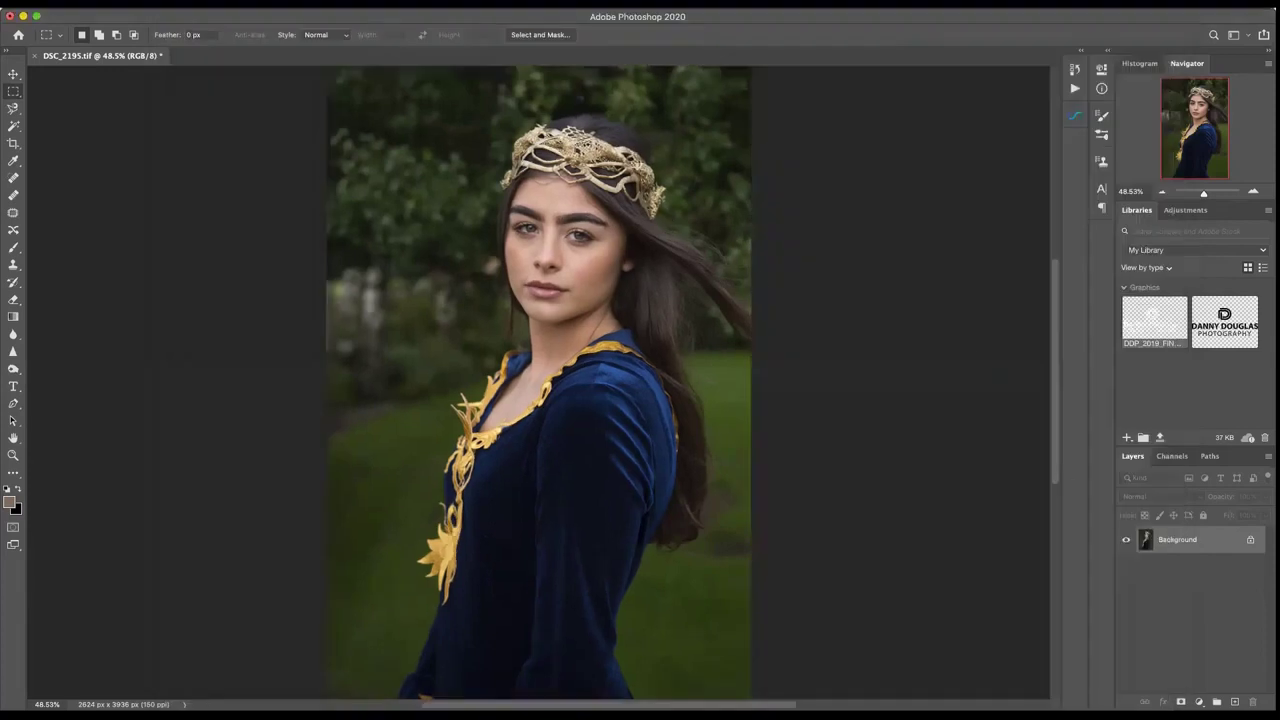
# - Add a new empty layer above Background and zoom to 100% on the face
pyautogui.press('super+shift+alt+n')
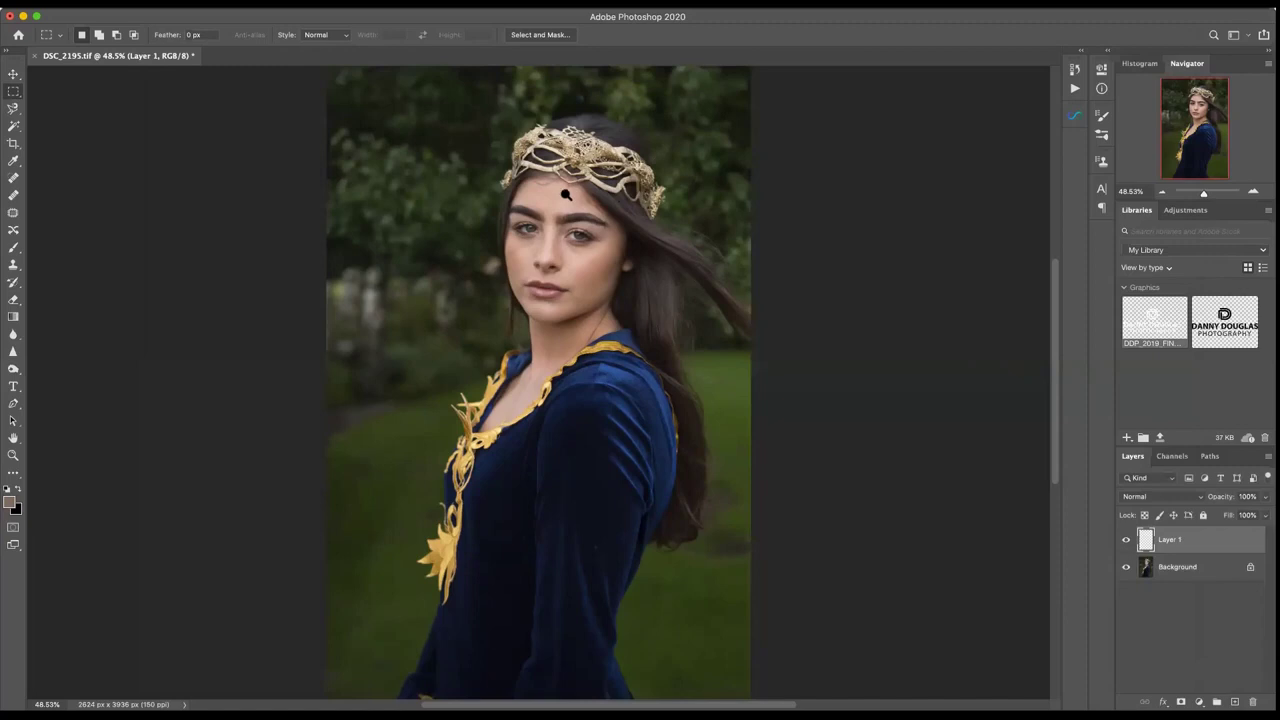
pyautogui.scroll(1, 566, 195)
pyautogui.scroll(1, 566, 195)
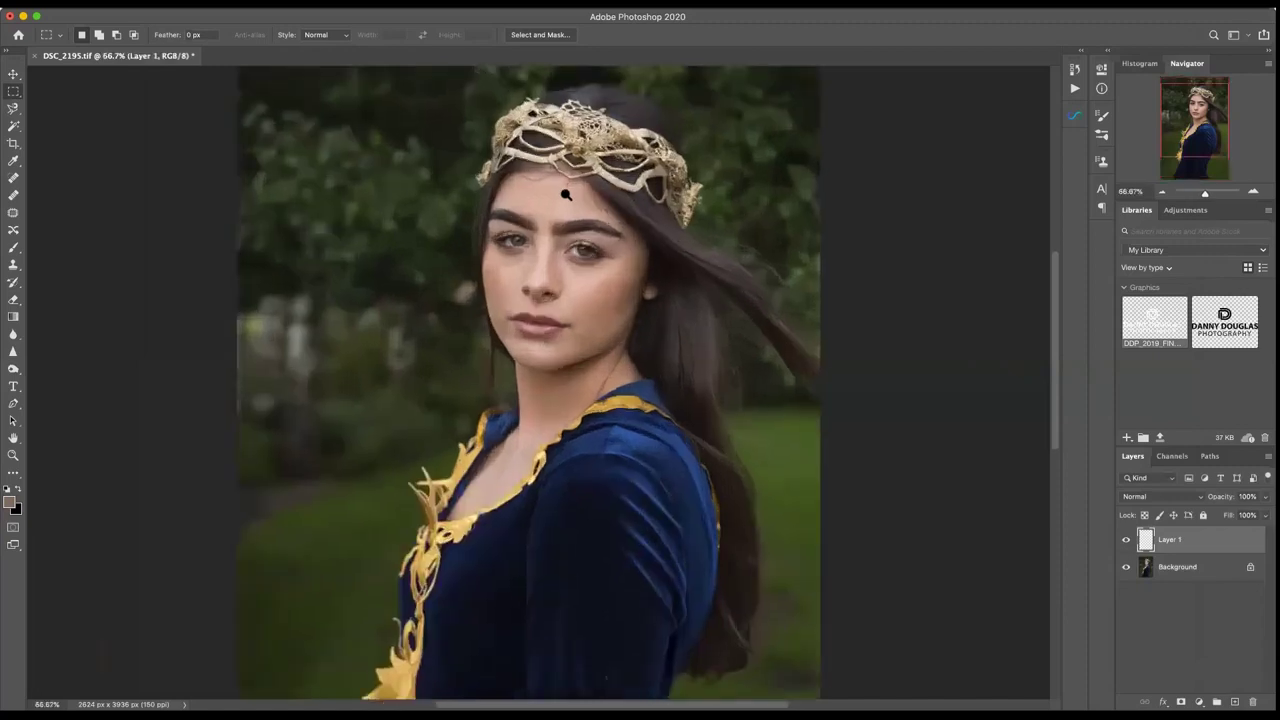
pyautogui.scroll(1, 566, 195)
pyautogui.moveTo(555, 210); pyautogui.dragTo(547, 219)
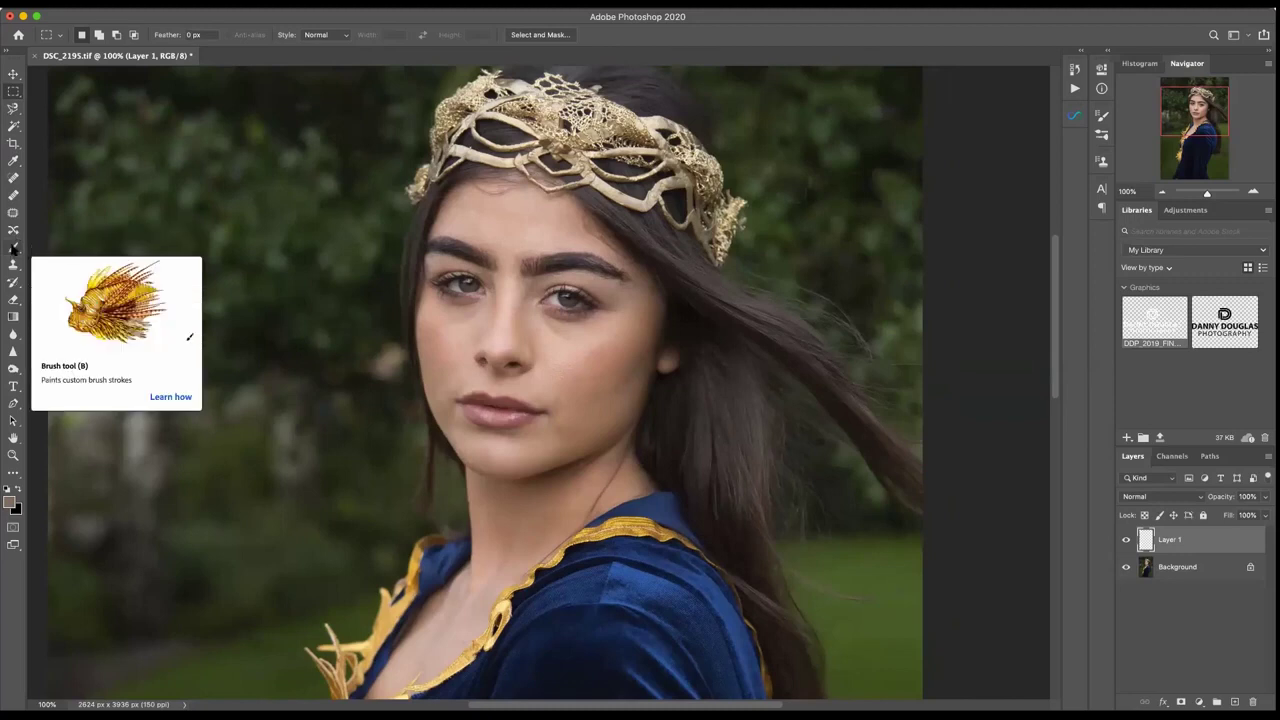
# - Set the Brush to 11% opacity, 31% flow and size 125, sampling forehead skin
pyautogui.click(14, 247)
pyautogui.click(306, 38)
pyautogui.moveTo(303, 52); pyautogui.dragTo(253, 54)
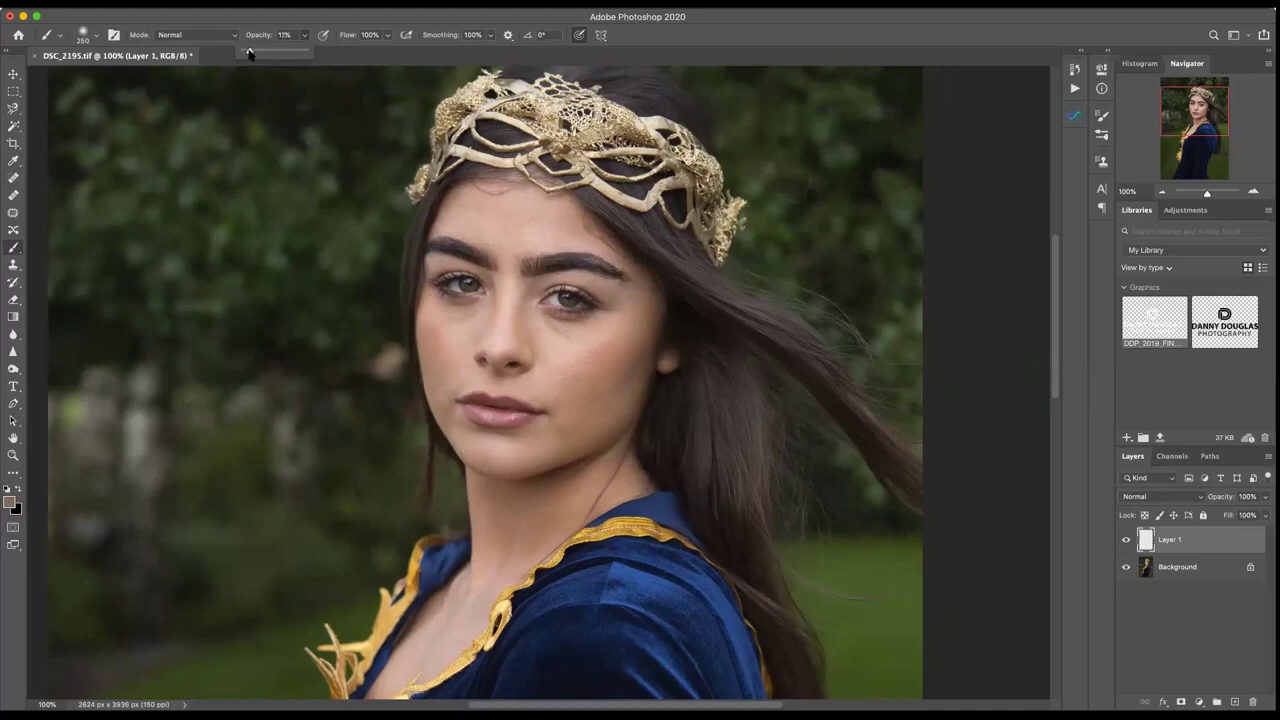
pyautogui.click(369, 36)
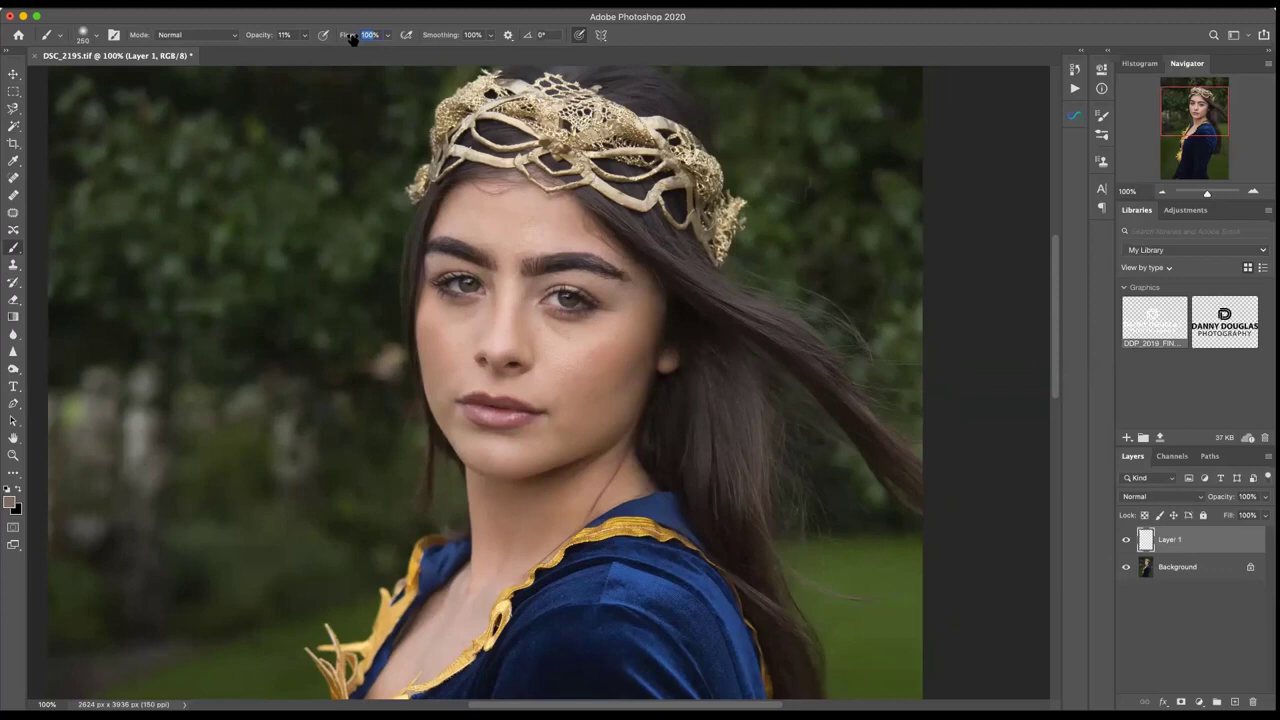
pyautogui.write('31')
pyautogui.press('Return')
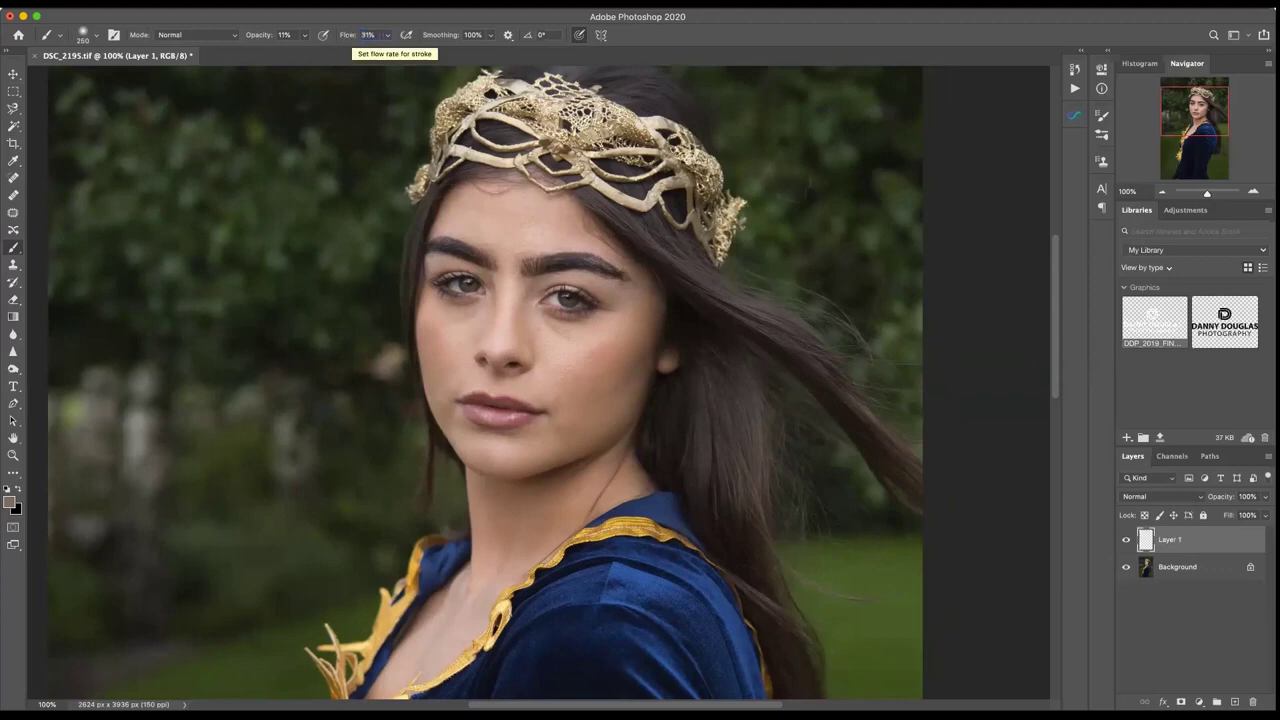
pyautogui.press('[')
pyautogui.press('[')
pyautogui.press('[')
pyautogui.press('[')
pyautogui.keyDown('alt'); pyautogui.click(519, 215); pyautogui.keyUp('alt')
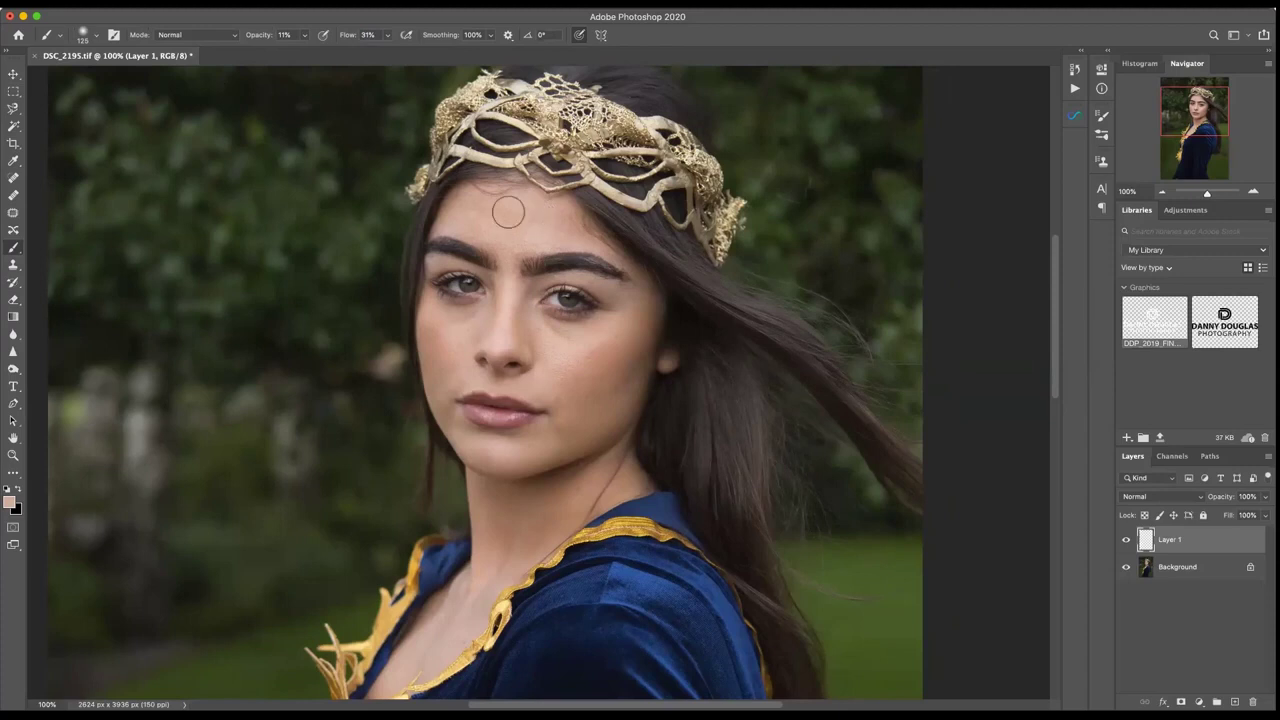
# - Paint sampled skin tone under the left eye at brush size 70, comparing Layer 1 on/off
pyautogui.keyDown('alt'); pyautogui.click(567, 224); pyautogui.keyUp('alt')
pyautogui.keyDown('alt'); pyautogui.click(460, 323); pyautogui.keyUp('alt')
pyautogui.moveTo(453, 318)
pyautogui.mouseDown()
pyautogui.moveTo(460, 309)
pyautogui.moveTo(455, 331)
pyautogui.mouseUp()
pyautogui.press('[')
pyautogui.press('[')
pyautogui.press('[')
pyautogui.press('[')
pyautogui.keyDown('alt'); pyautogui.click(455, 318); pyautogui.keyUp('alt')
pyautogui.moveTo(470, 314)
pyautogui.mouseDown()
pyautogui.moveTo(444, 321)
pyautogui.moveTo(480, 313)
pyautogui.mouseUp()
pyautogui.click(1126, 541)
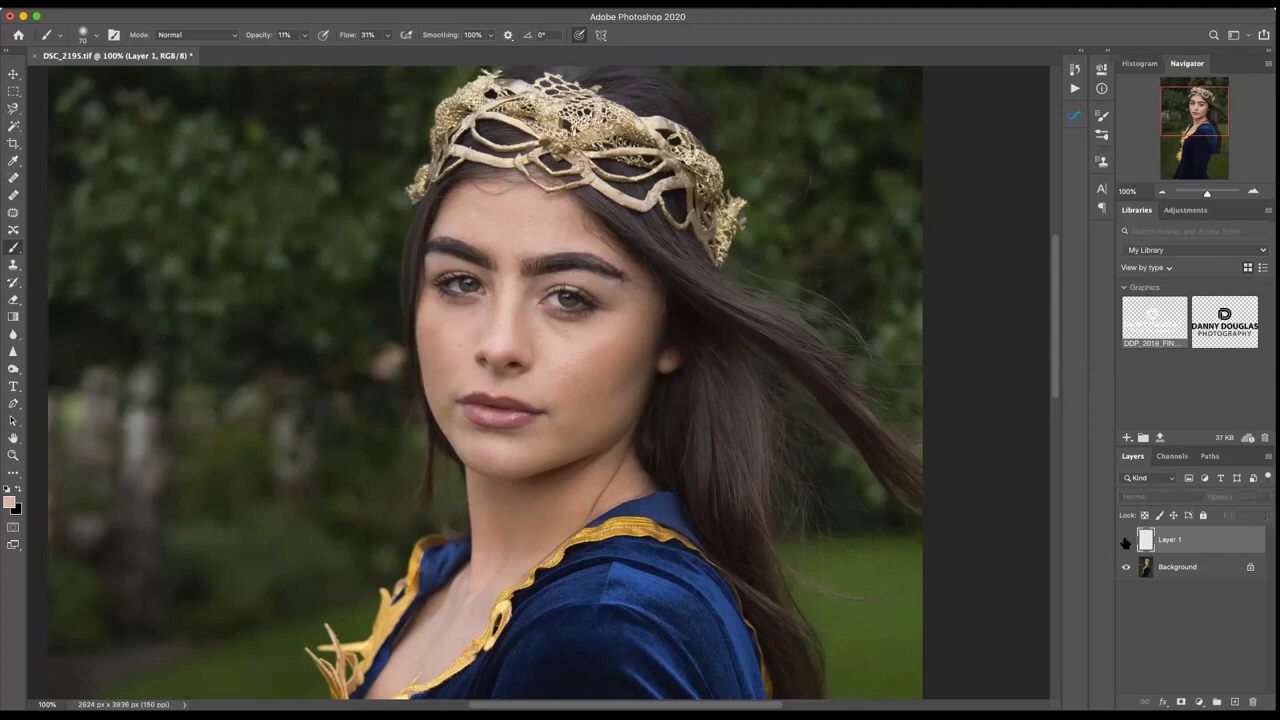
pyautogui.click(1126, 541)
# - Paint skin tone under the right eye and nose bridge, compare, then resample from nose and brow
pyautogui.moveTo(539, 321); pyautogui.dragTo(561, 336)
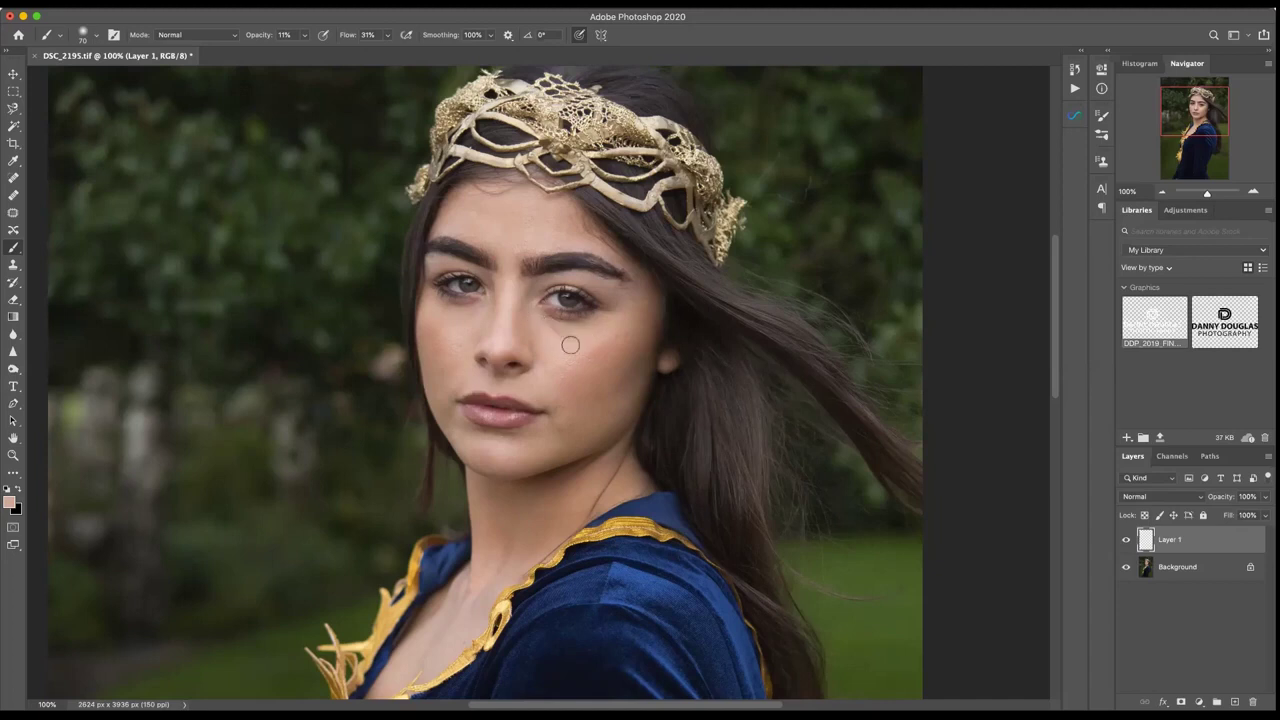
pyautogui.click(541, 318)
pyautogui.click(588, 330)
pyautogui.click(583, 333)
pyautogui.click(562, 328)
pyautogui.click(1127, 540)
pyautogui.click(1127, 540)
pyautogui.moveTo(510, 282); pyautogui.dragTo(506, 256)
pyautogui.keyDown('alt'); pyautogui.click(527, 318); pyautogui.keyUp('alt')
pyautogui.keyDown('alt'); pyautogui.click(534, 286); pyautogui.keyUp('alt')
# - Sample skin tones from cheek, lip, nose and chin, ending on a darker cheek tone
pyautogui.keyDown('alt'); pyautogui.click(562, 370); pyautogui.keyUp('alt')
pyautogui.keyDown('alt'); pyautogui.click(529, 383); pyautogui.keyUp('alt')
pyautogui.keyDown('alt'); pyautogui.click(564, 352); pyautogui.keyUp('alt')
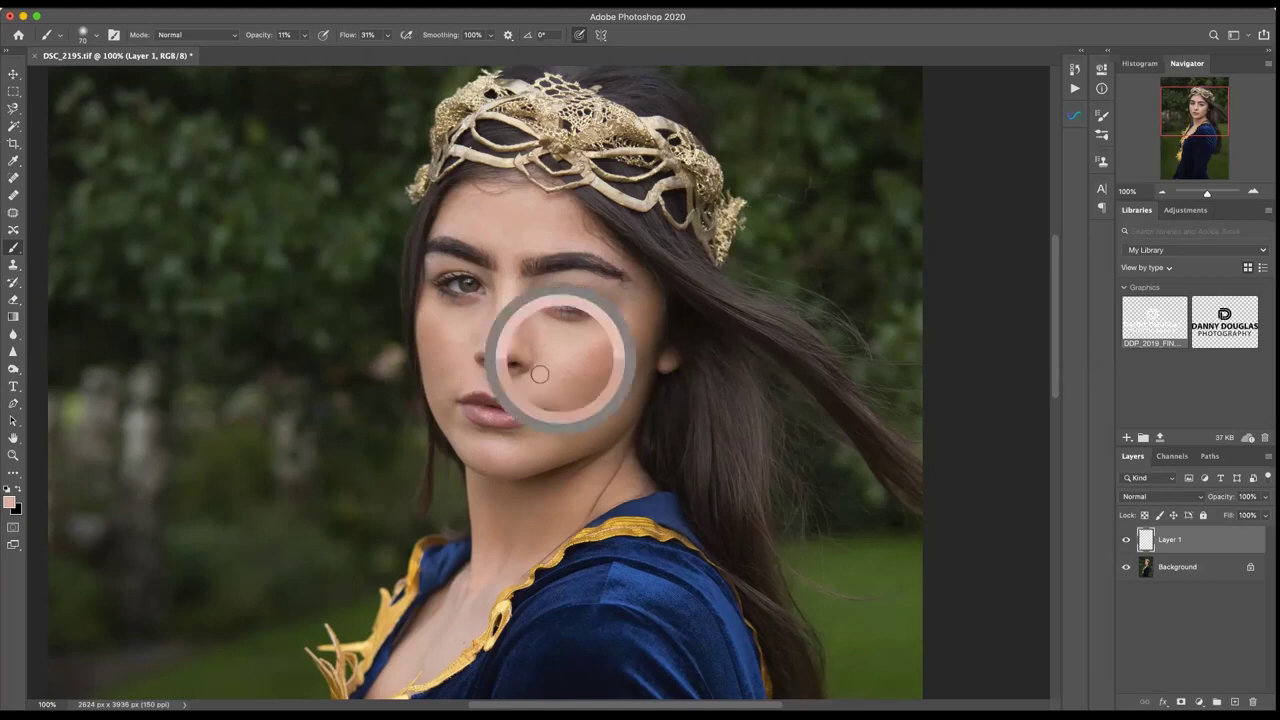
pyautogui.keyDown('alt'); pyautogui.click(502, 340); pyautogui.keyUp('alt')
pyautogui.keyDown('alt'); pyautogui.click(490, 440); pyautogui.keyUp('alt')
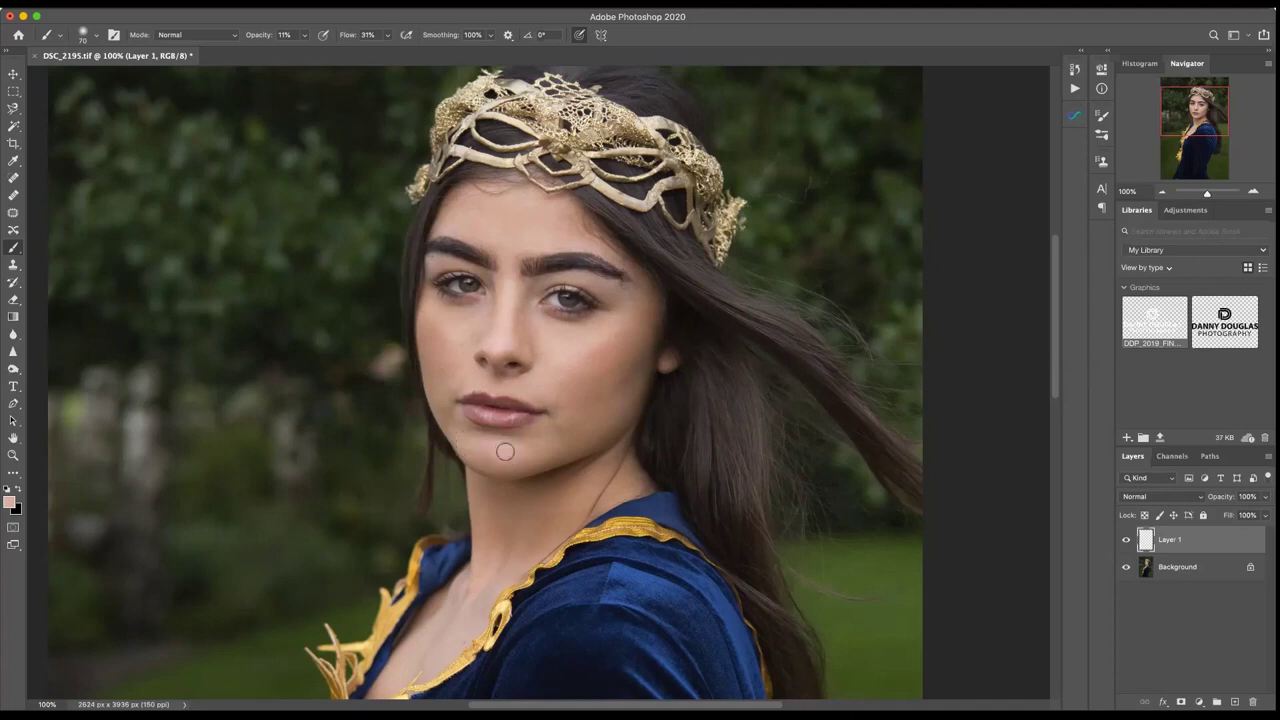
pyautogui.keyDown('alt'); pyautogui.click(613, 370); pyautogui.keyUp('alt')
# - Lower in the frame, sample skin near the collar, chin and jaw, settling on a light tone below the lips
pyautogui.scroll(-5, 535, 486)
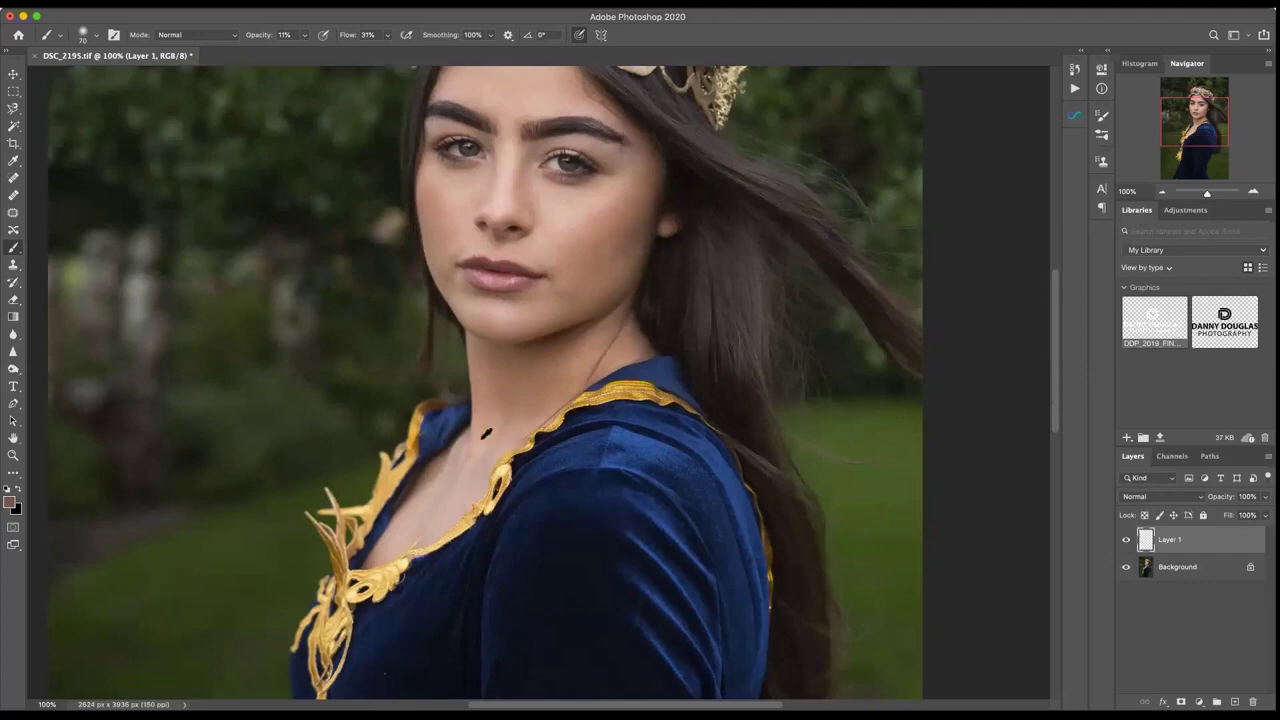
pyautogui.keyDown('alt'); pyautogui.click(484, 442); pyautogui.keyUp('alt')
pyautogui.keyDown('alt'); pyautogui.click(447, 467); pyautogui.keyUp('alt')
pyautogui.keyDown('alt'); pyautogui.click(495, 305); pyautogui.keyUp('alt')
pyautogui.keyDown('alt'); pyautogui.click(562, 313); pyautogui.keyUp('alt')
pyautogui.keyDown('alt'); pyautogui.click(517, 306); pyautogui.keyUp('alt')
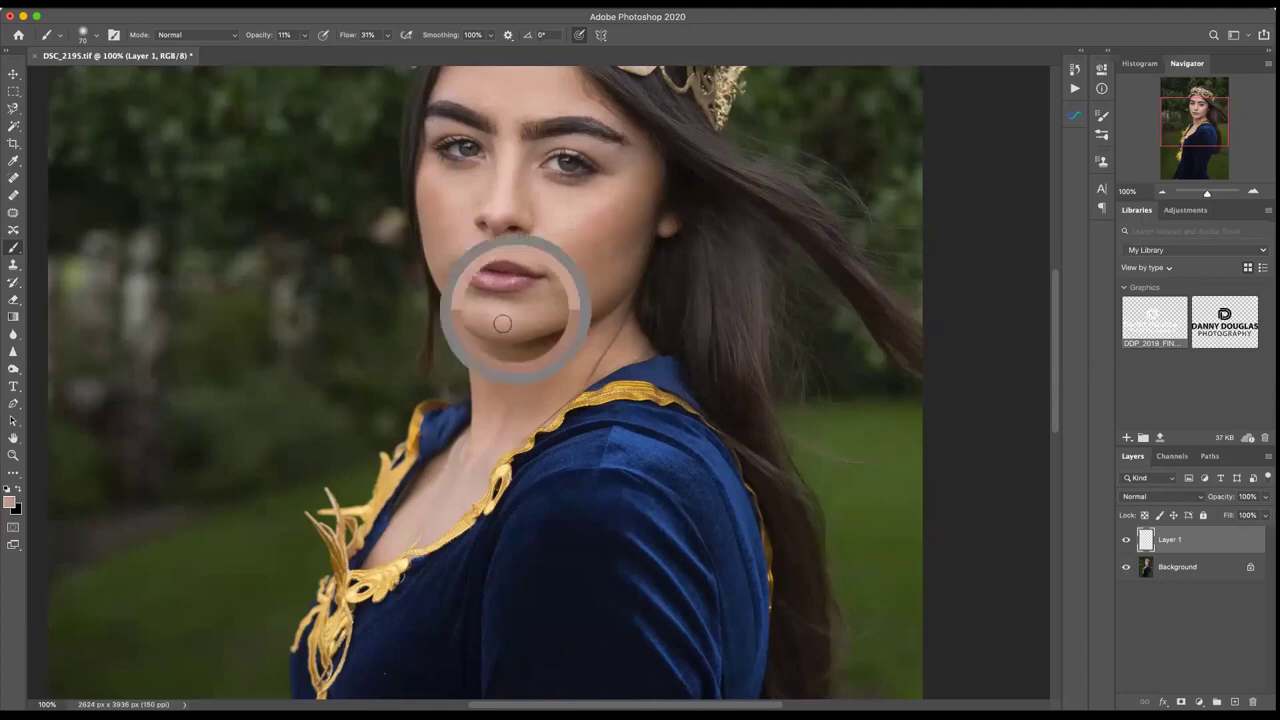
pyautogui.keyDown('alt'); pyautogui.click(515, 306); pyautogui.keyUp('alt')
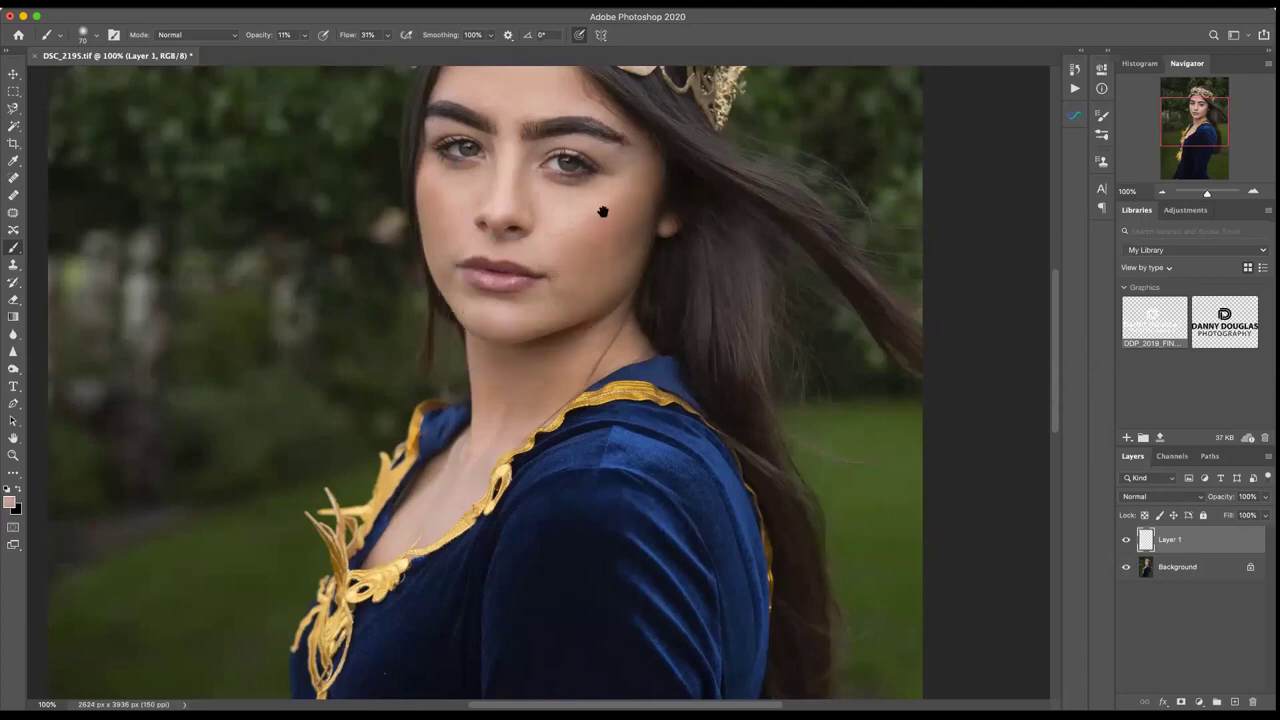
pyautogui.scroll(5, 563, 342)
pyautogui.hscroll(2, 563, 342)
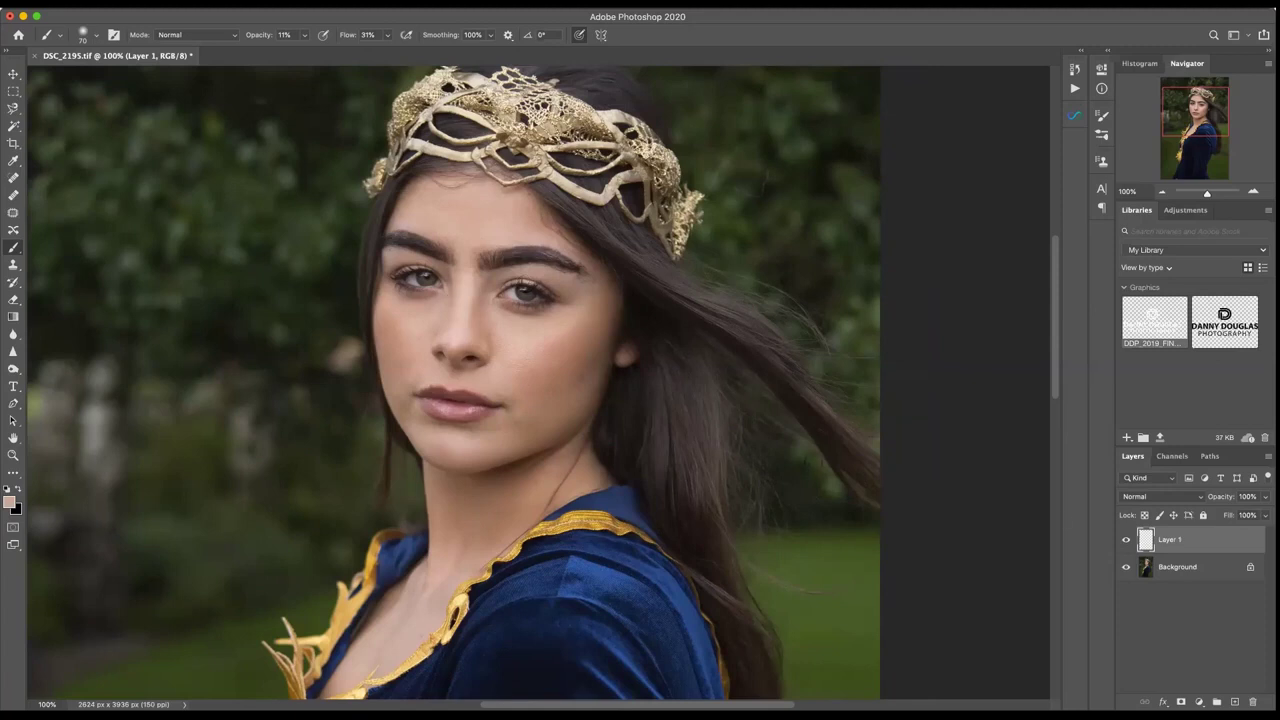
# - Toggle Layer 1 visibility to compare the retouching, then fit the whole portrait on screen
pyautogui.click(1125, 540)
pyautogui.click(1125, 540)
pyautogui.click(1183, 635)
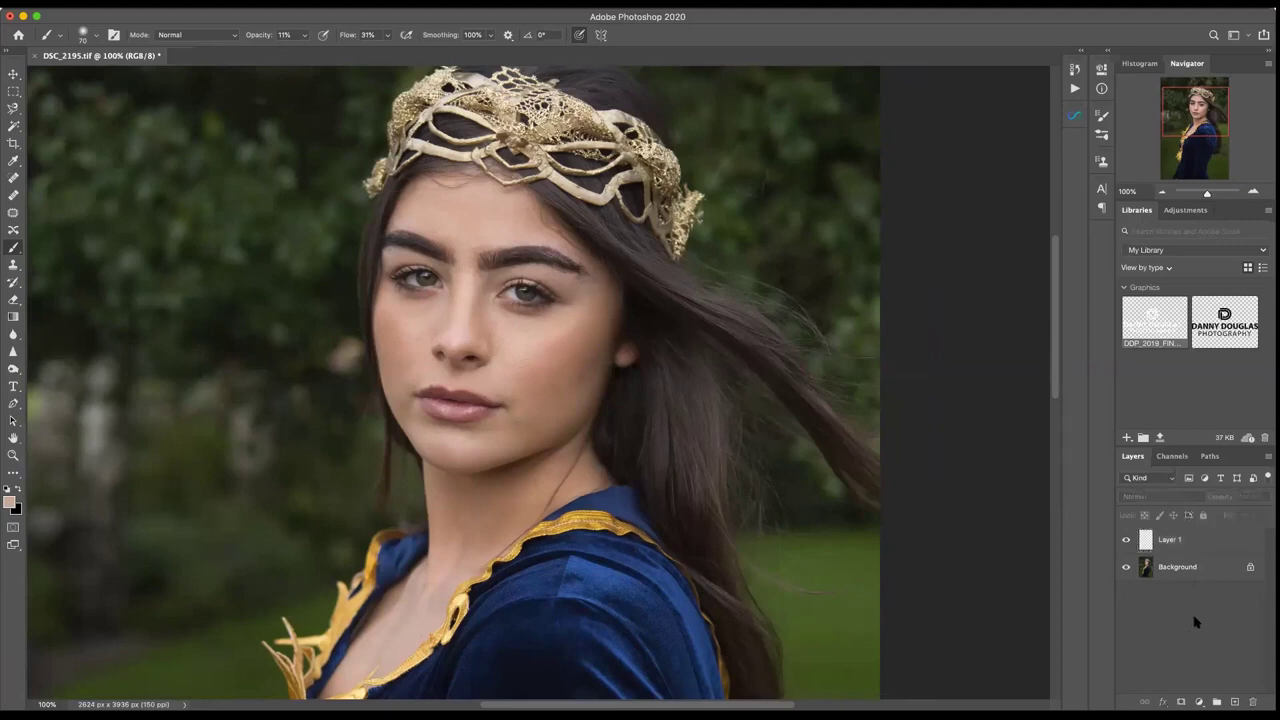
pyautogui.click(1212, 552)
pyautogui.hotkey('ctrl', 'z')
pyautogui.click(1125, 541)
pyautogui.click(1125, 541)
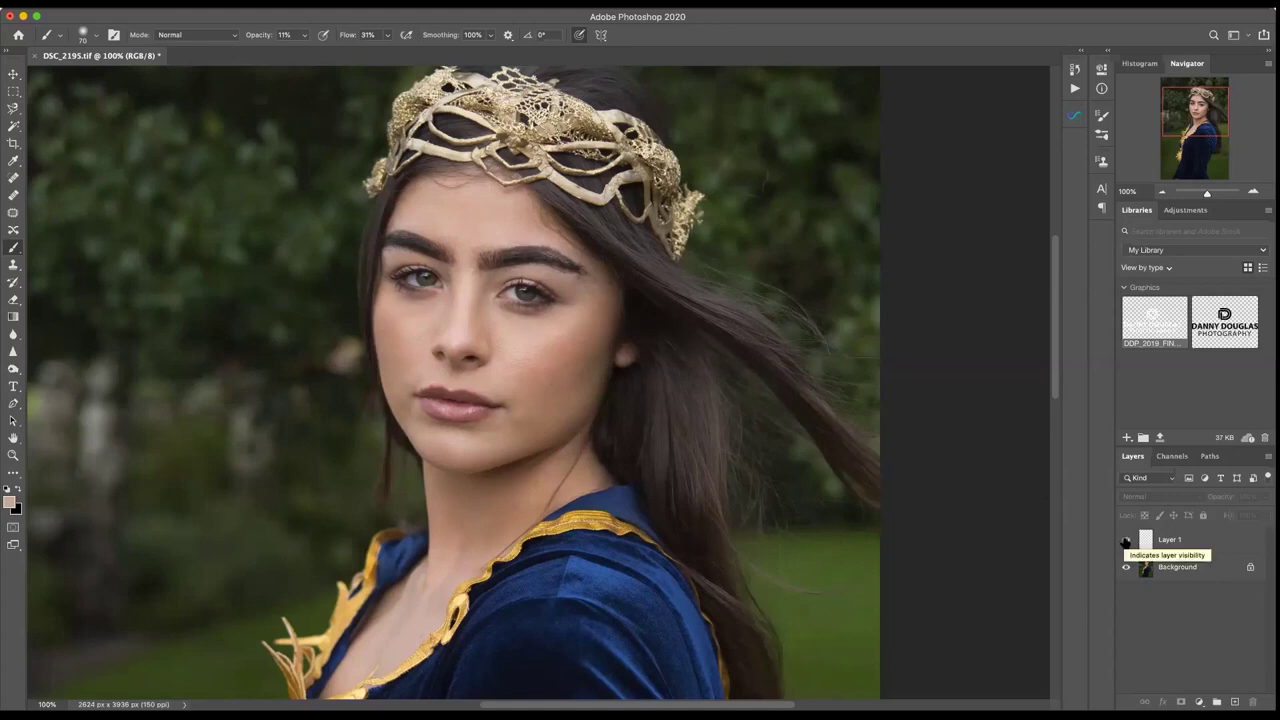
pyautogui.press('super+0')
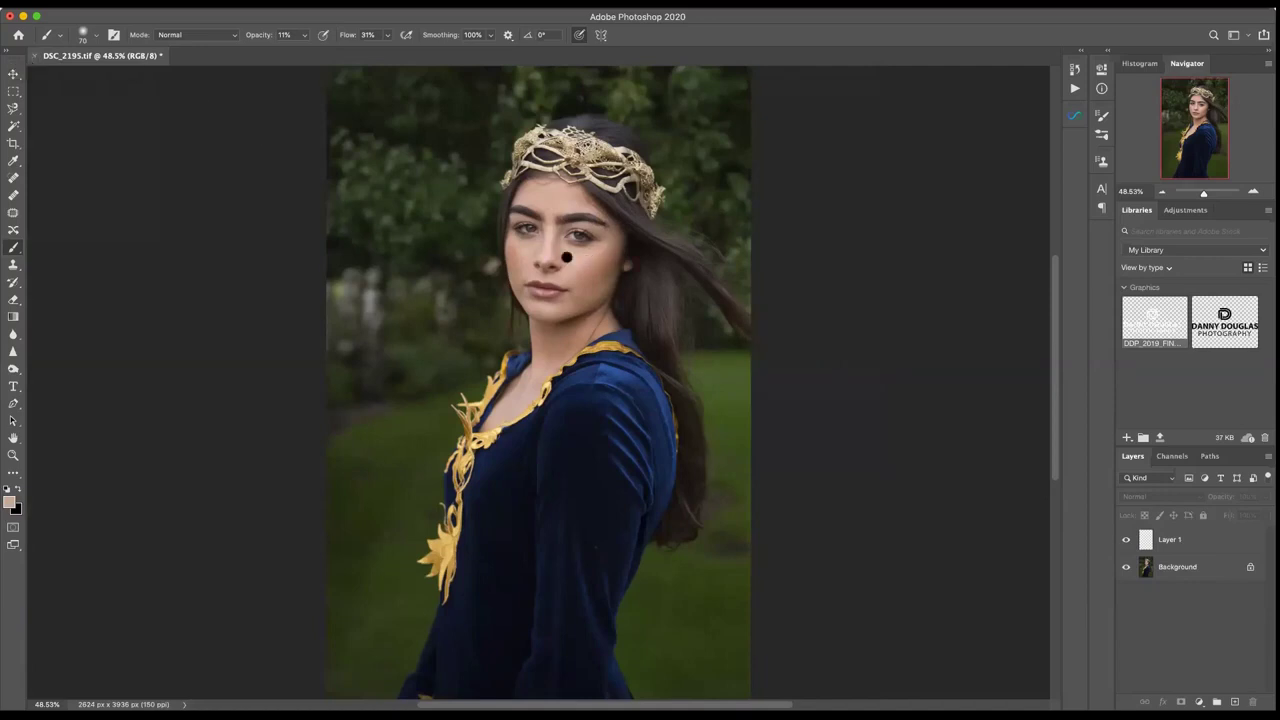
# - Close DSC_2195.tif without saving and open DSC_2195.jpg from the recent files
pyautogui.click(35, 56)
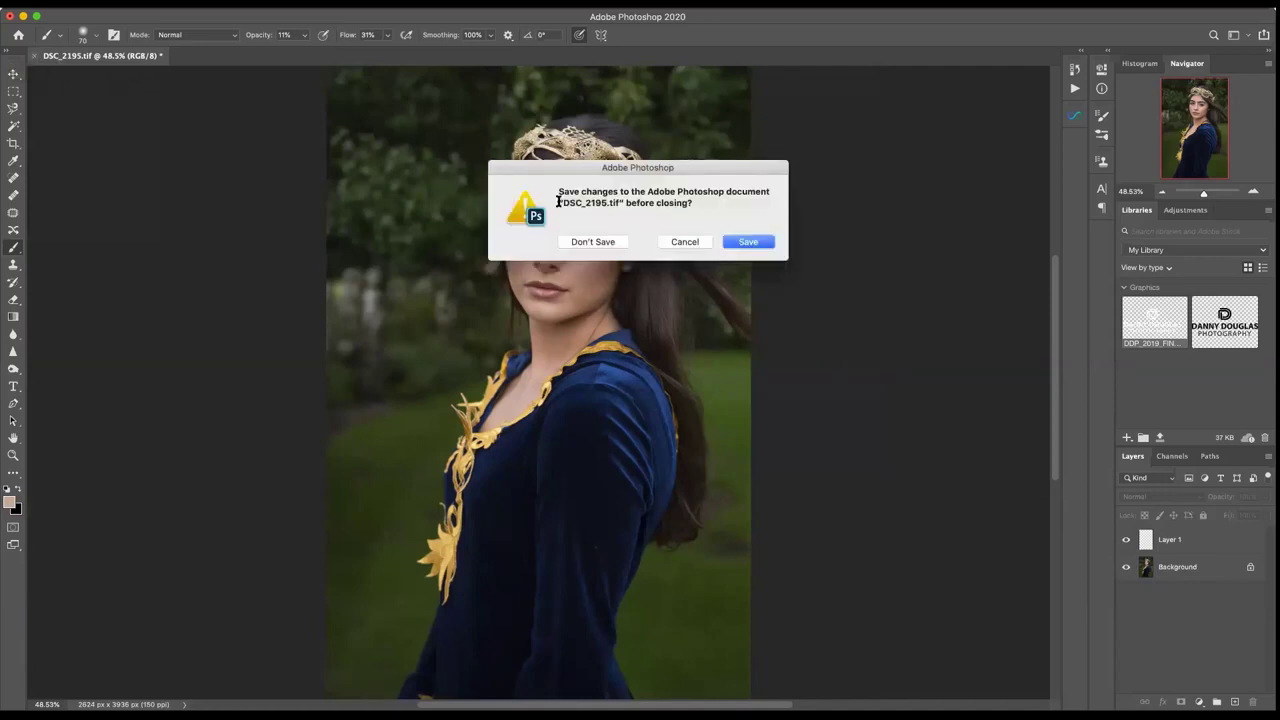
pyautogui.click(593, 242)
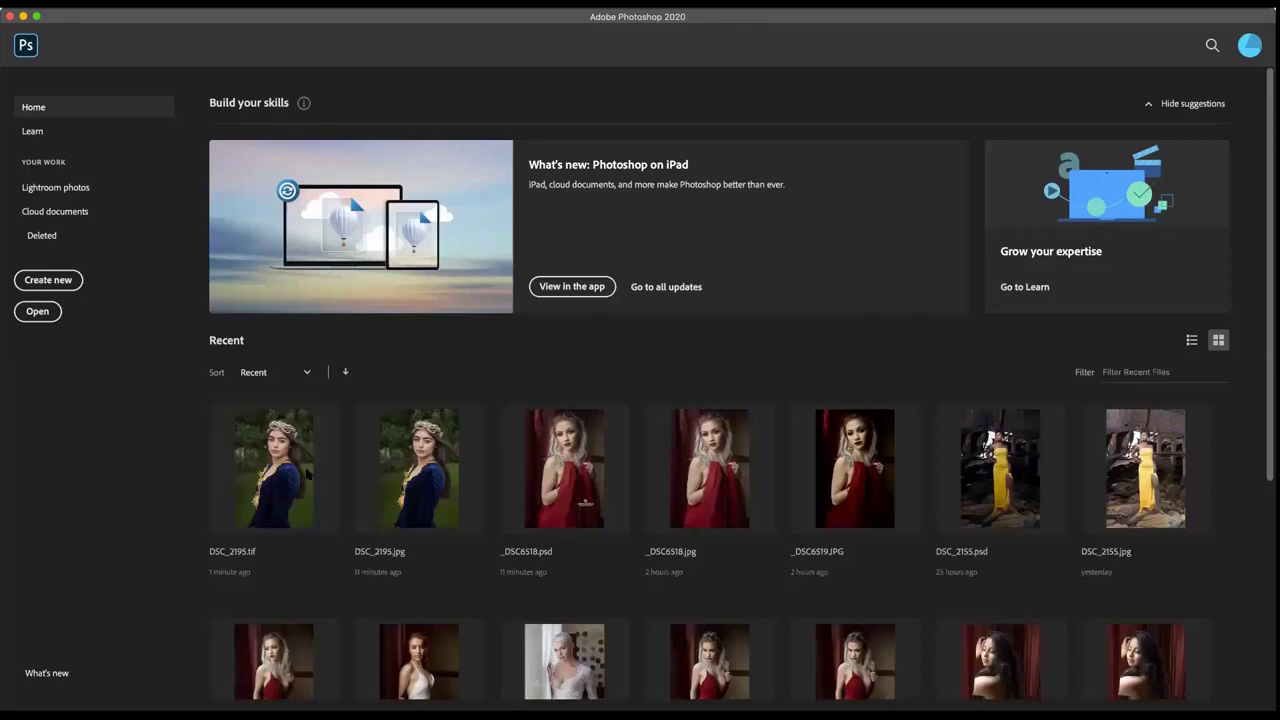
pyautogui.click(460, 450)
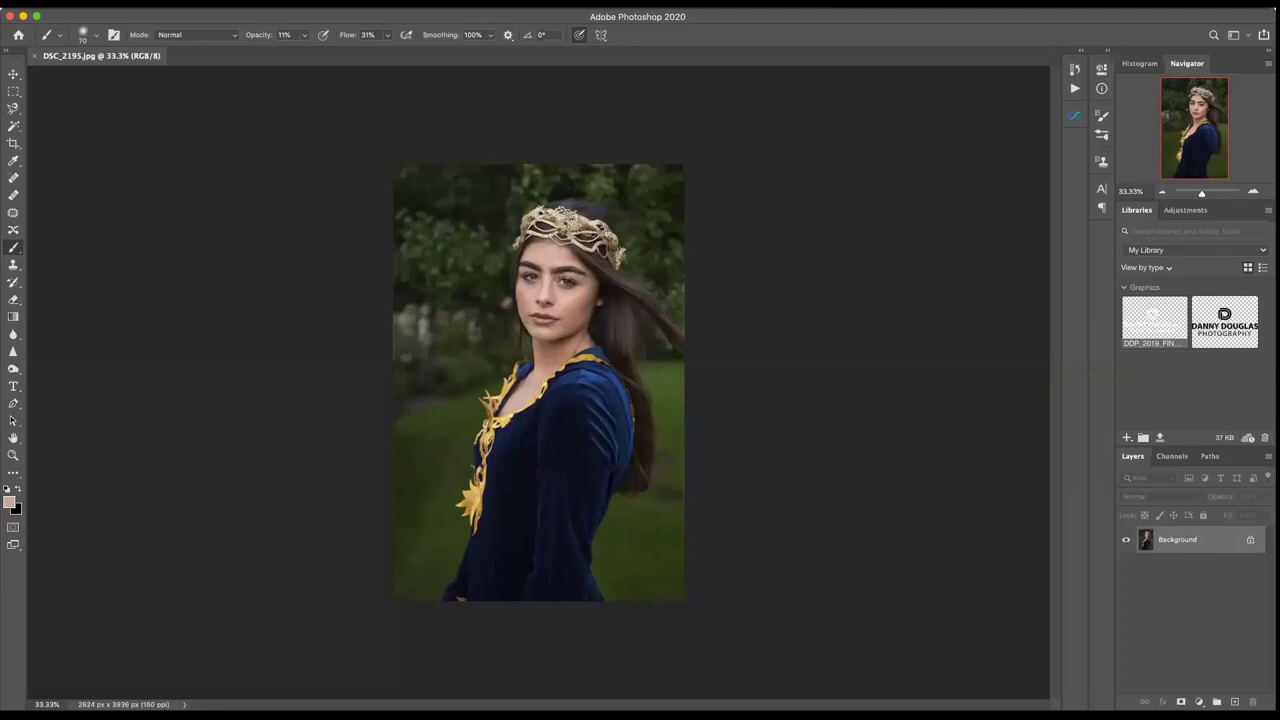
pyautogui.scroll(2, 563, 263)
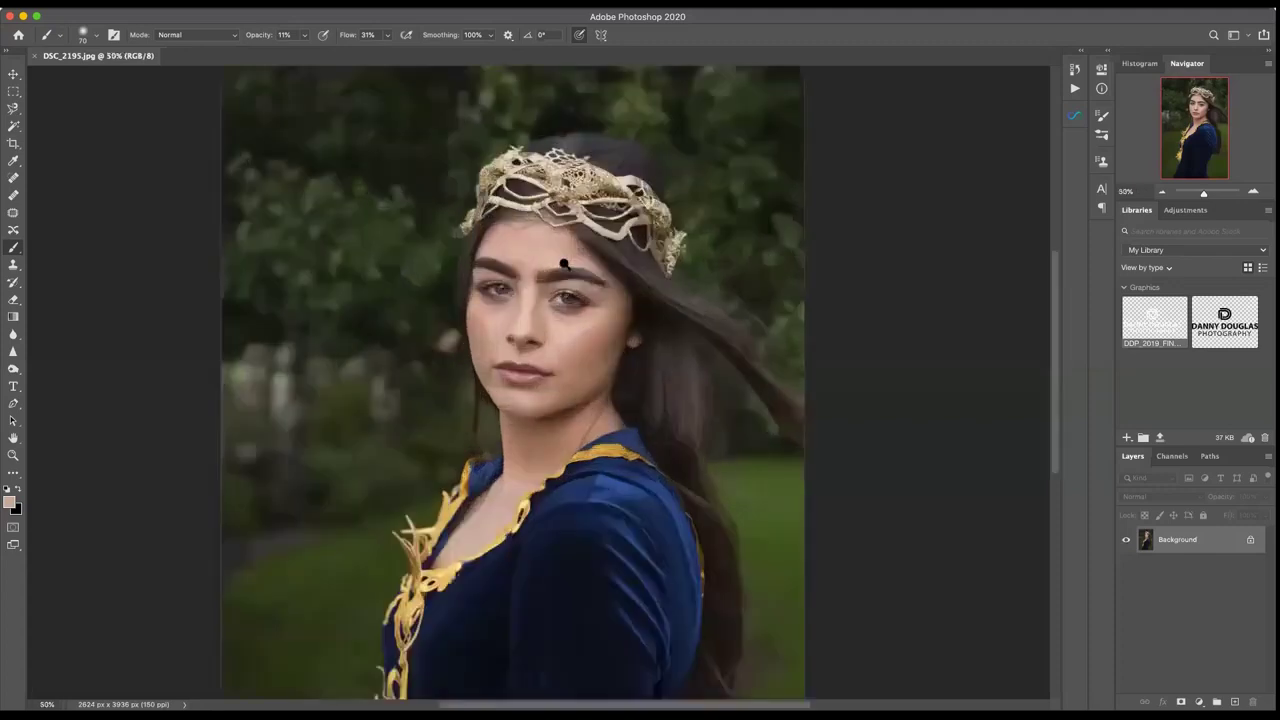
pyautogui.click(372, 3)
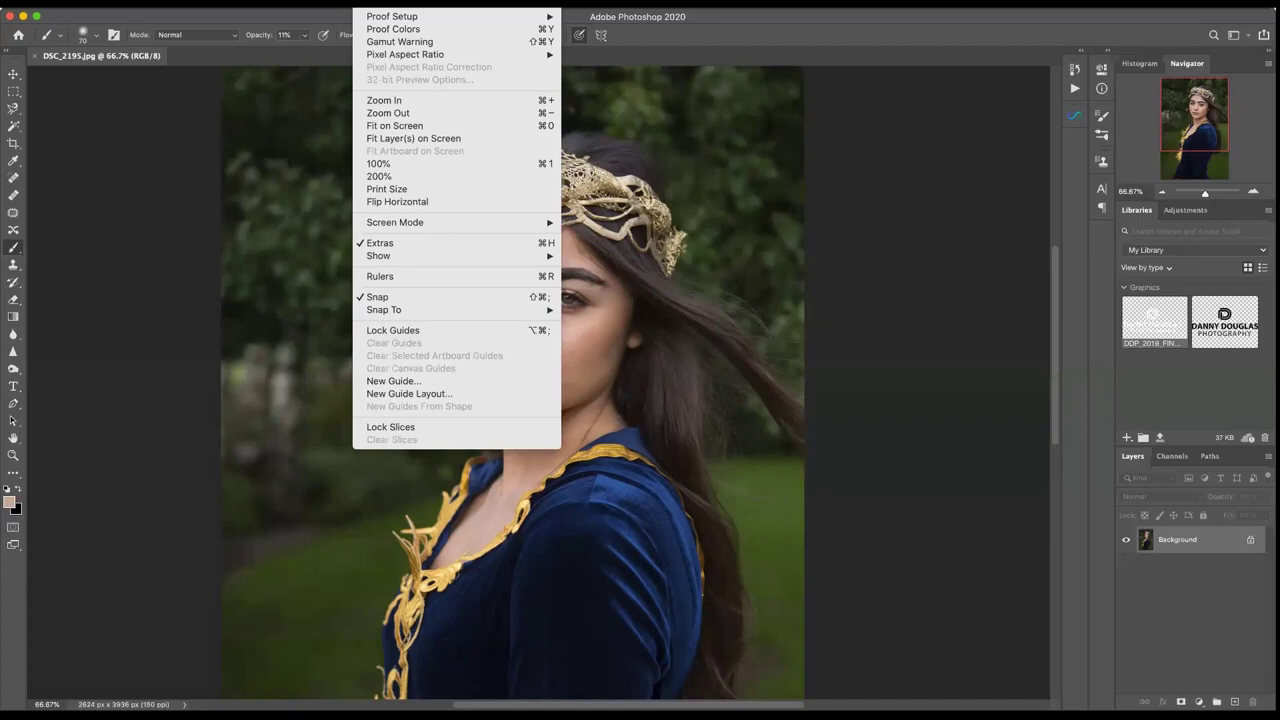
# - Apply Imagenomic Portraiture 3's Smoothing: Strong preset to DSC_2195.jpg on a new layer
pyautogui.moveTo(310, 3)
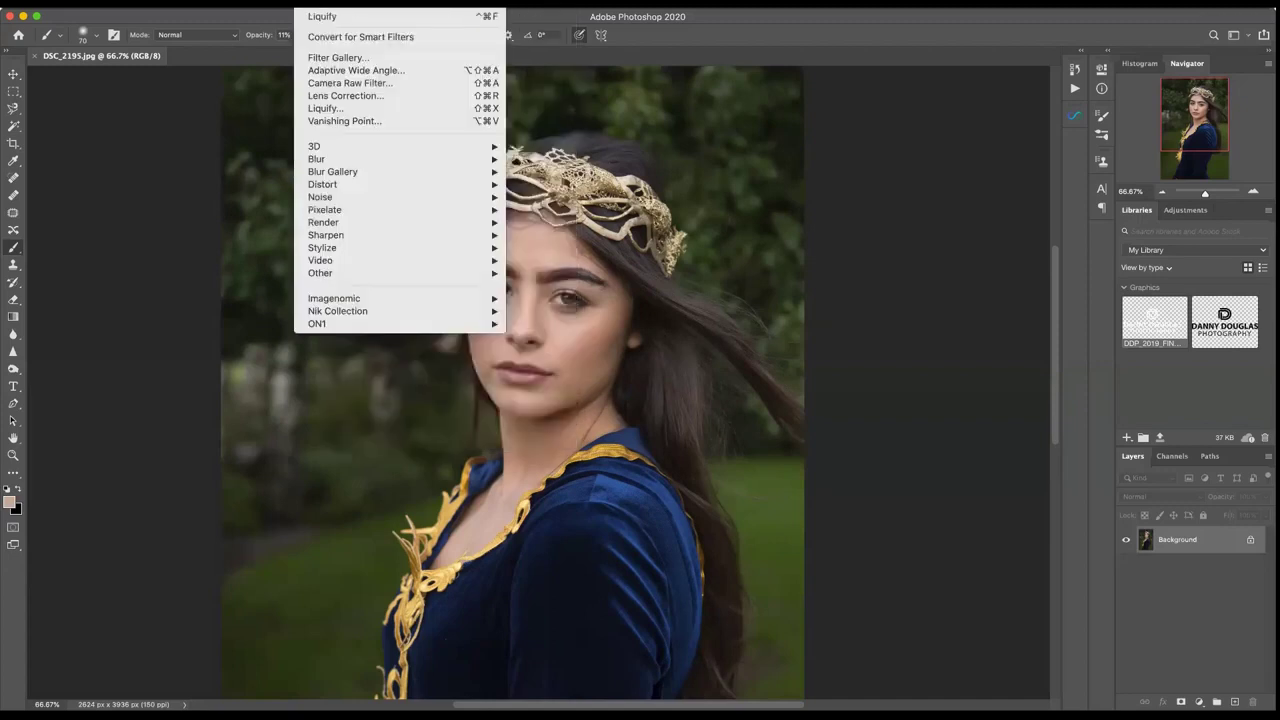
pyautogui.moveTo(338, 300)
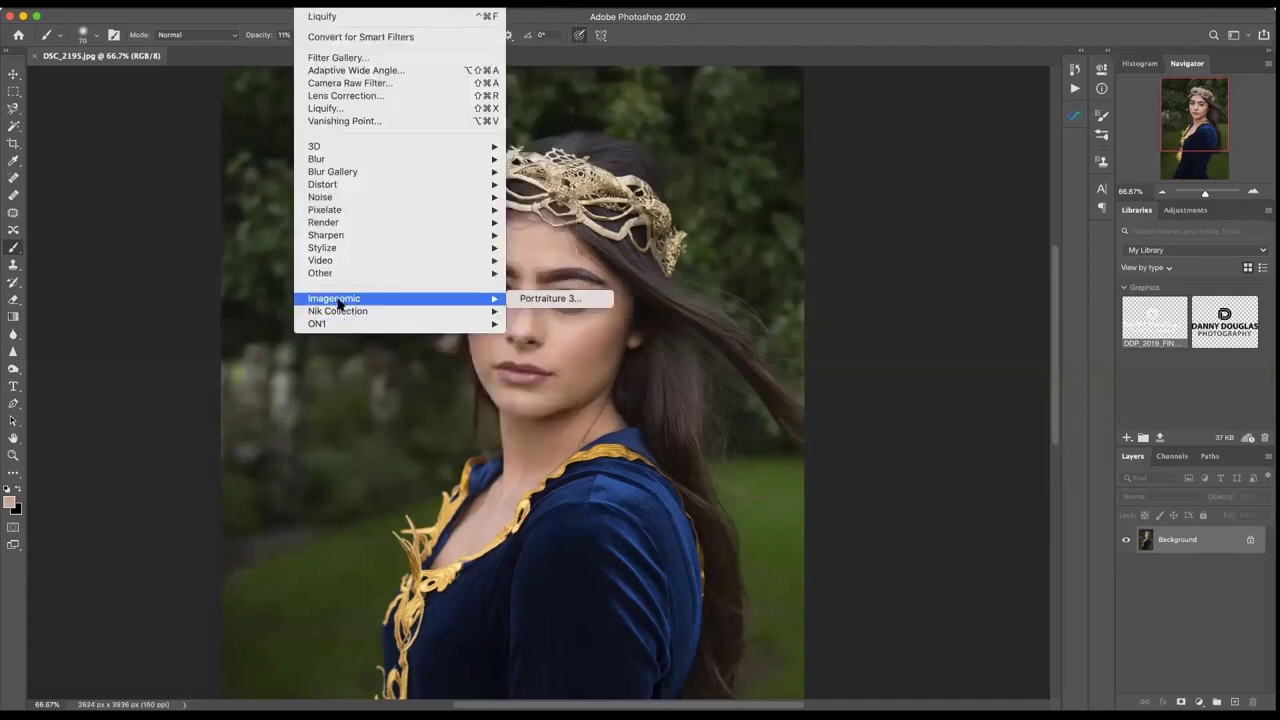
pyautogui.click(560, 299)
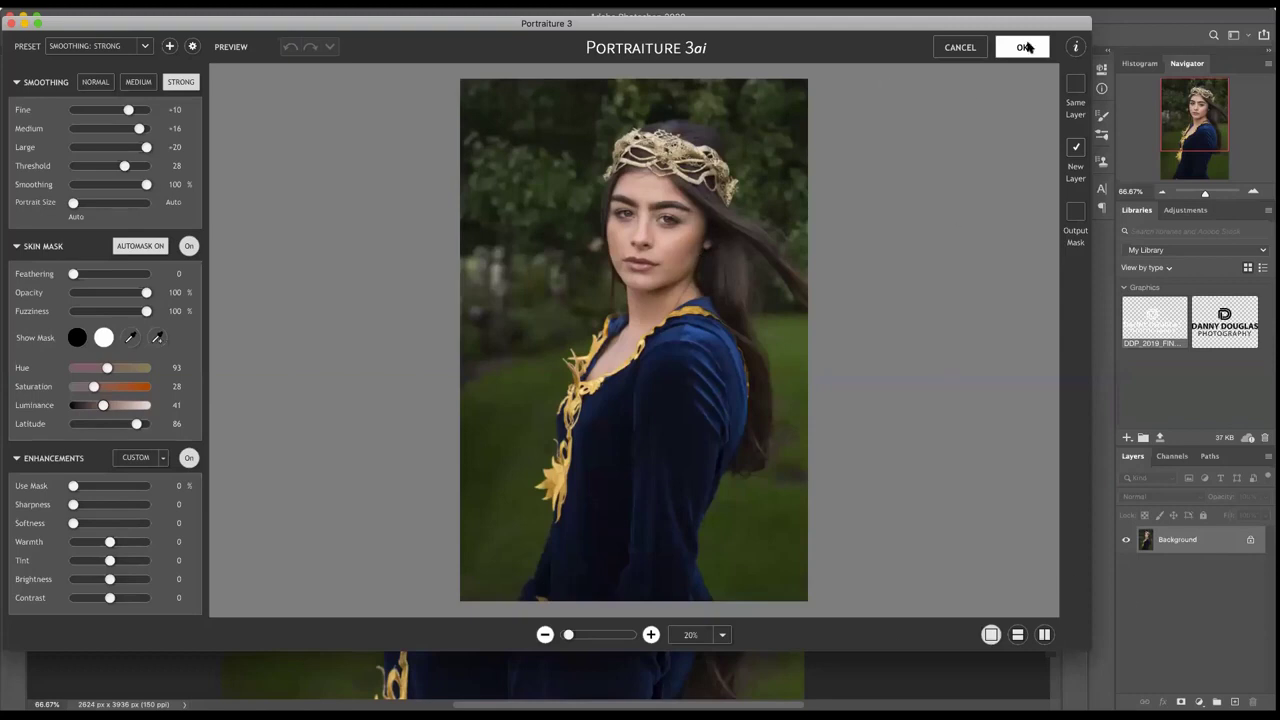
pyautogui.click(1027, 47)
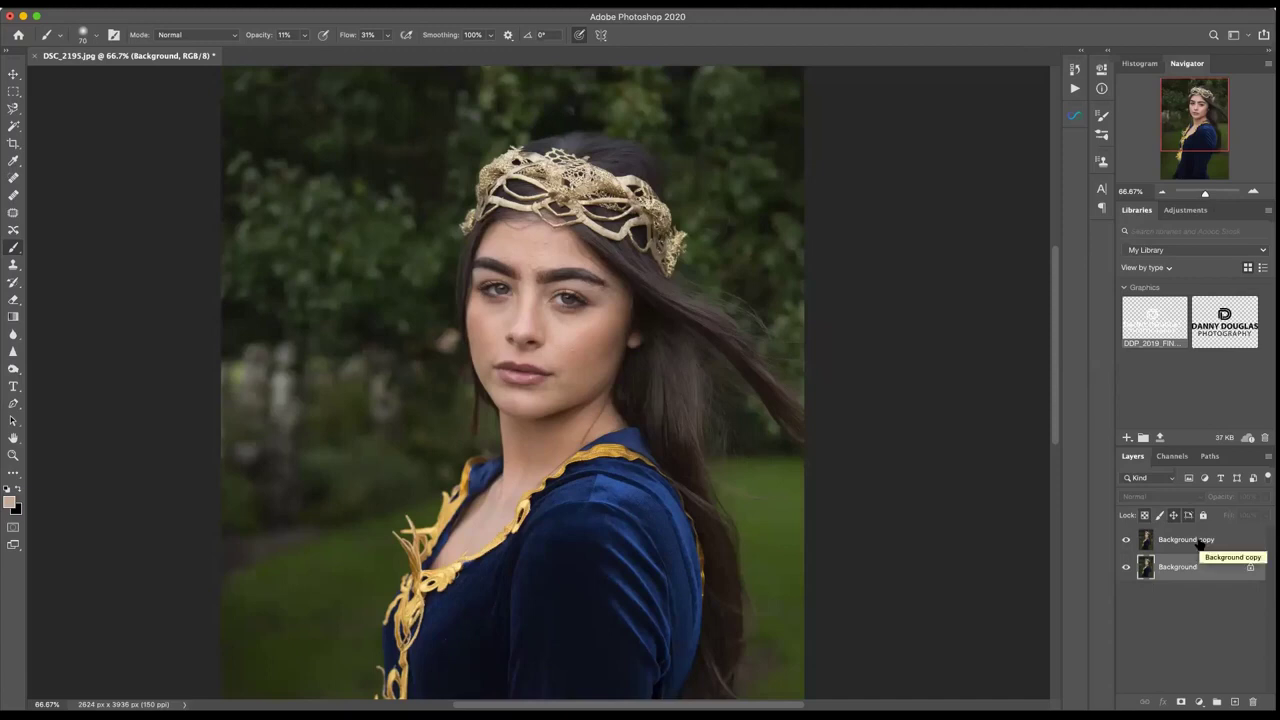
# - Drag the Background copy layer in the Layers panel, then close DSC_2195.jpg
pyautogui.moveTo(1194, 543)
pyautogui.mouseDown()
pyautogui.moveTo(1203, 700)
pyautogui.moveTo(1197, 554)
pyautogui.mouseUp()
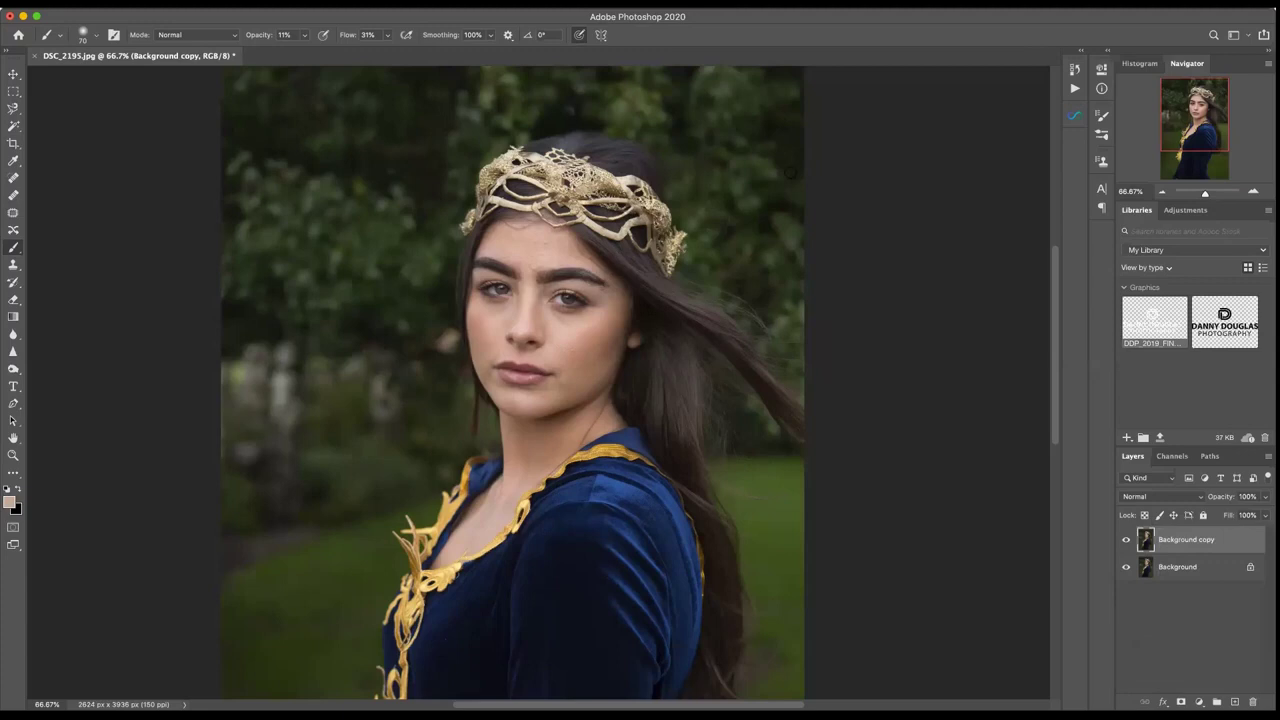
pyautogui.click(34, 57)
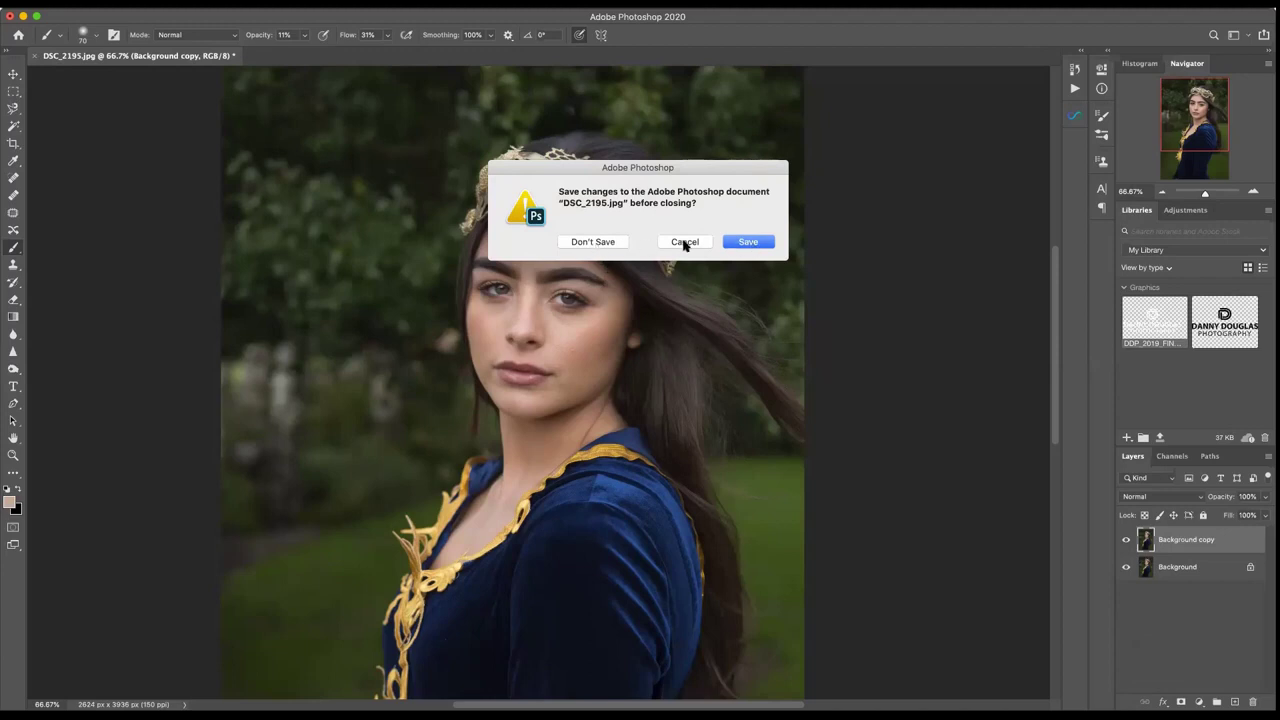
# - Discard DSC_2195.jpg unsaved and open _DSC6500.NEF from Recent files in Camera Raw
pyautogui.click(603, 243)
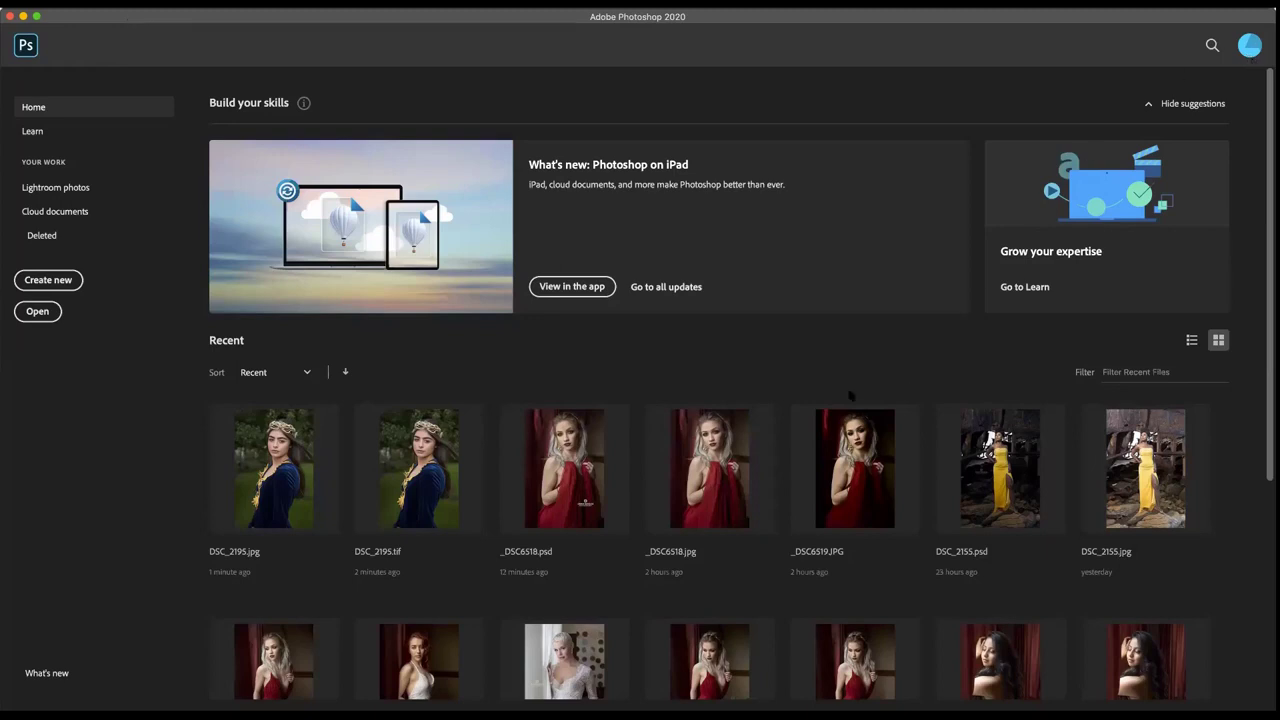
pyautogui.scroll(-1, 852, 398)
pyautogui.scroll(-5, 852, 398)
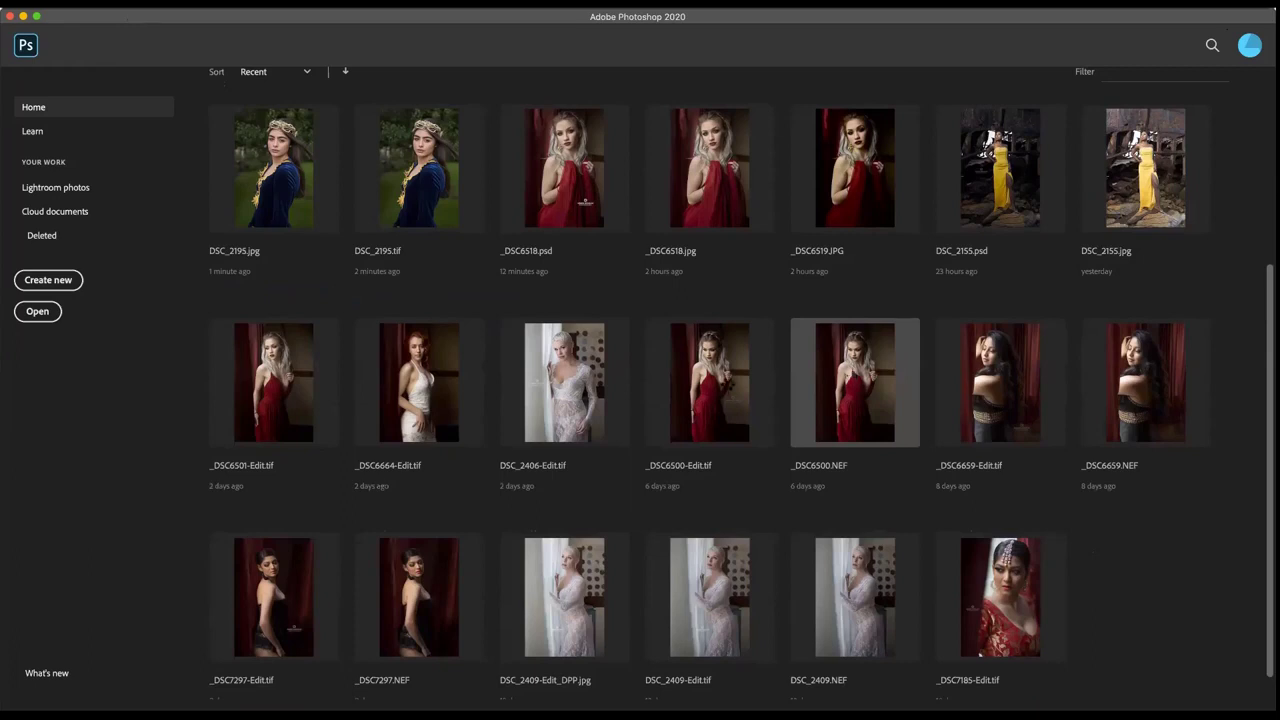
pyautogui.doubleClick(857, 382)
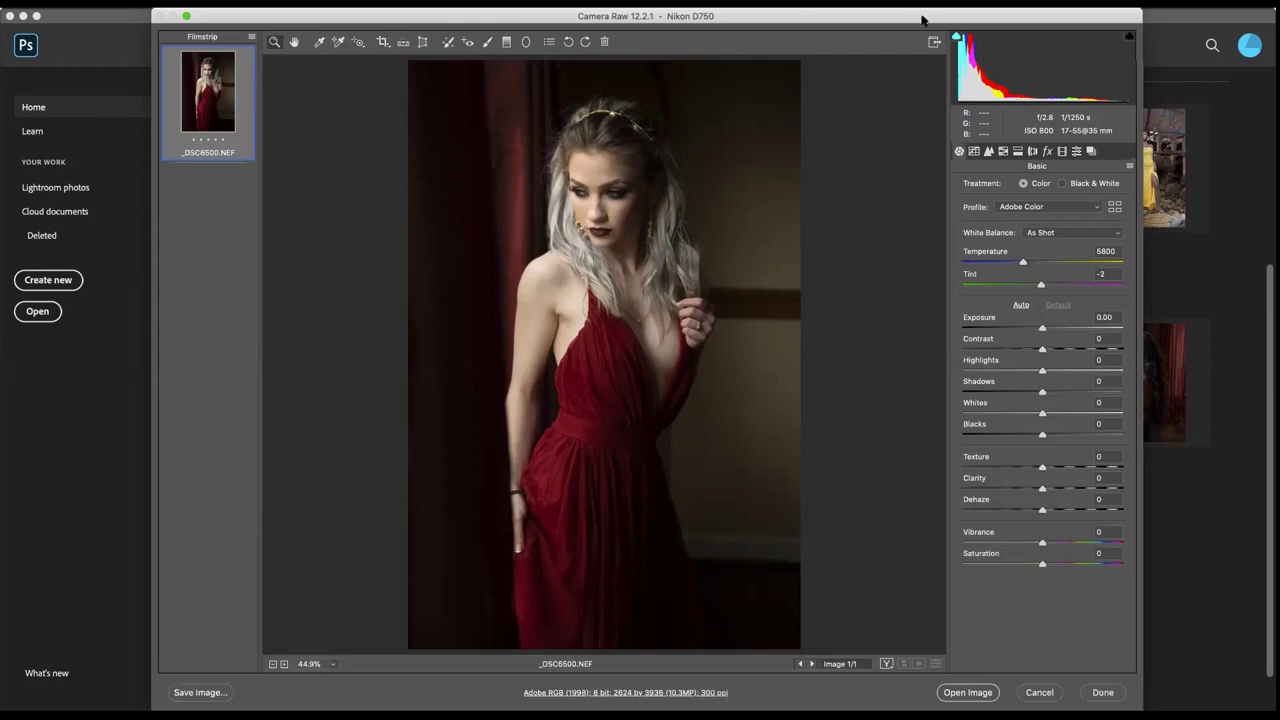
# - Reposition the Camera Raw window, then cancel it with no adjustments applied to _DSC6500.NEF
pyautogui.moveTo(922, 20); pyautogui.dragTo(920, 36)
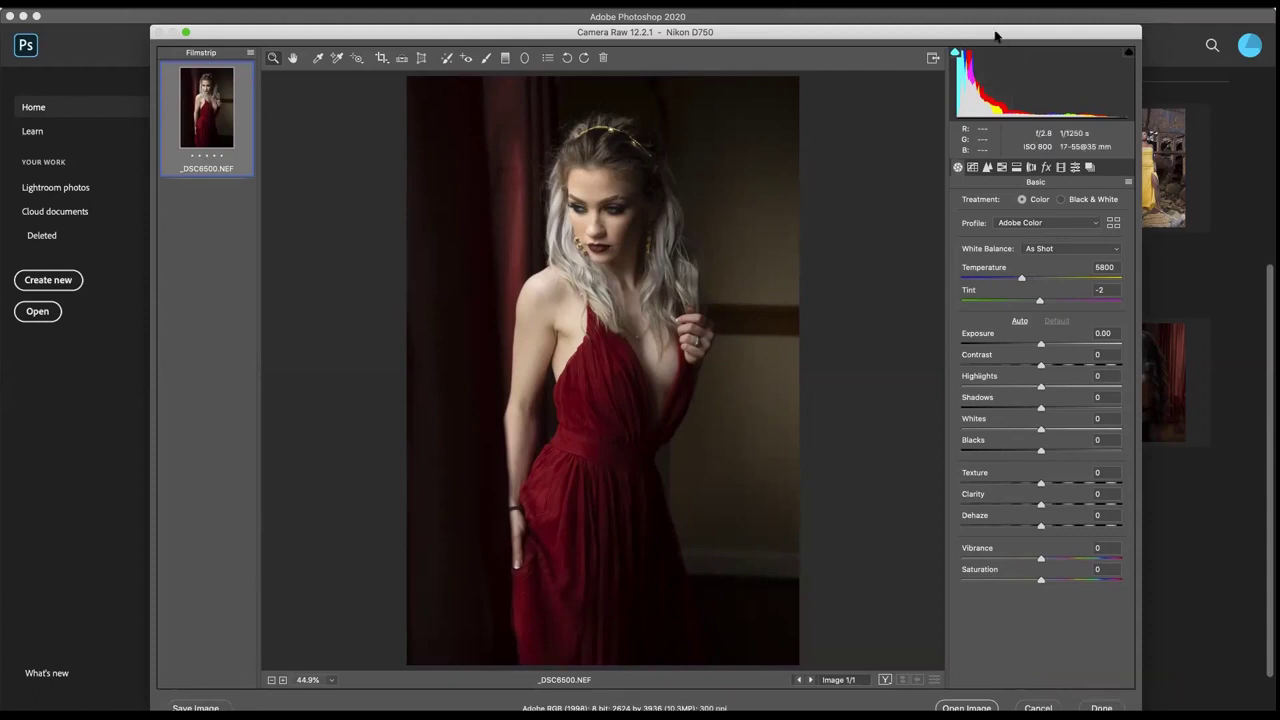
pyautogui.moveTo(995, 37); pyautogui.dragTo(805, 1)
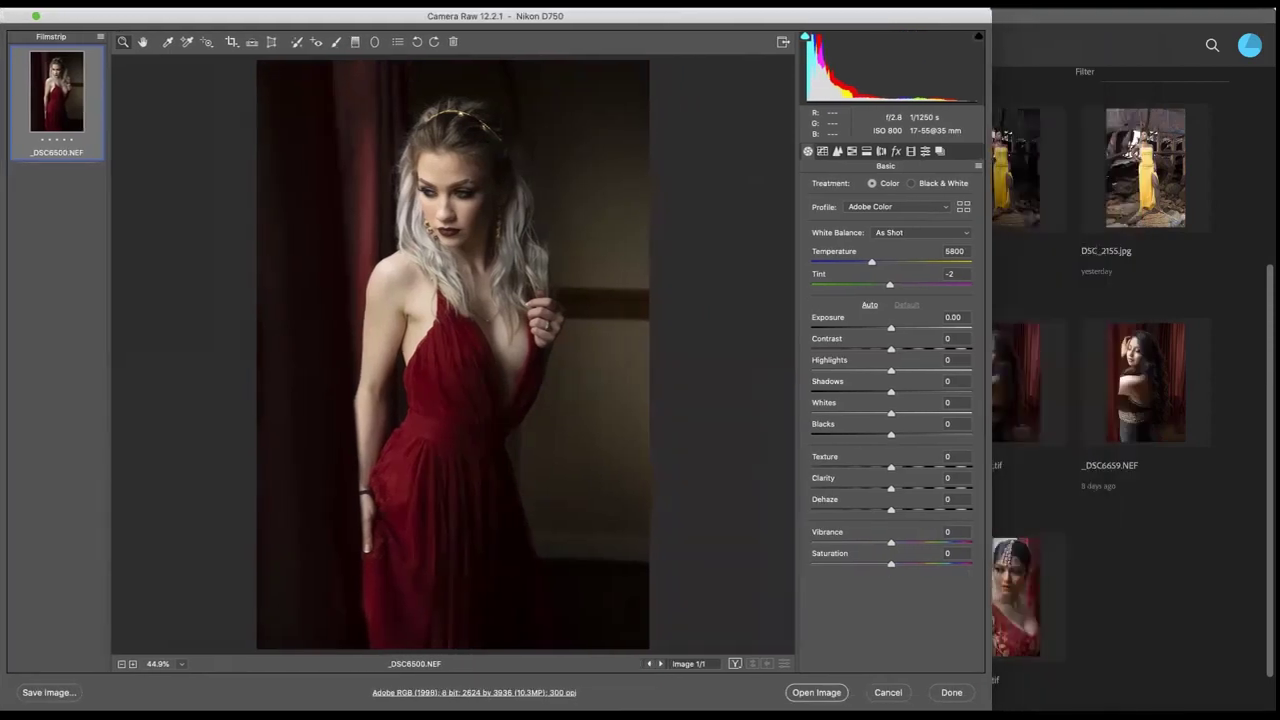
pyautogui.moveTo(888, 16); pyautogui.dragTo(886, 16)
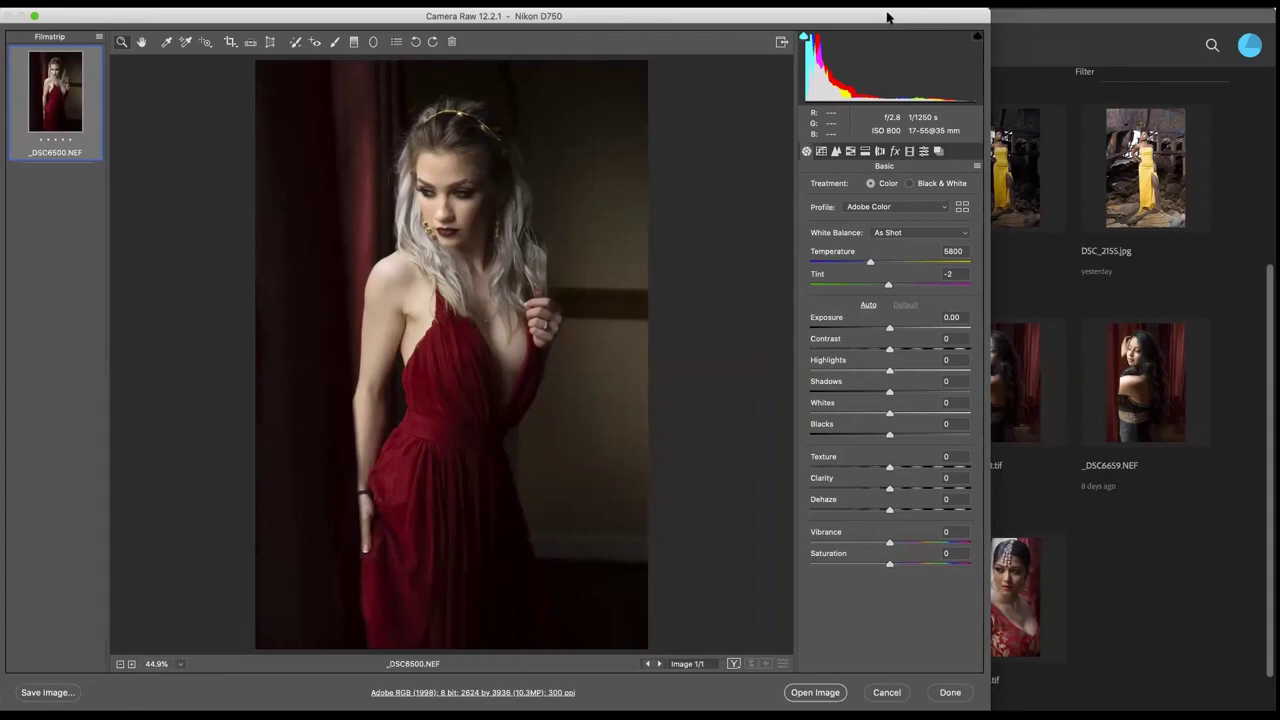
pyautogui.moveTo(340, 18); pyautogui.dragTo(346, 18)
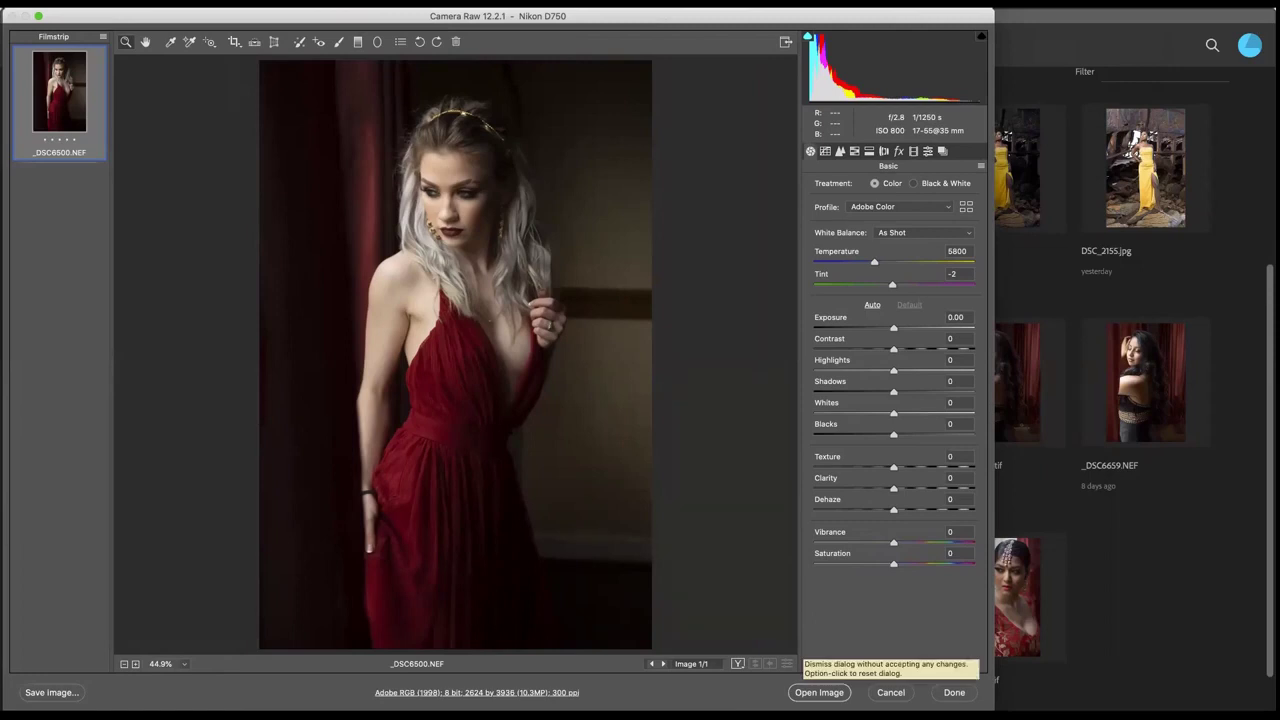
pyautogui.click(891, 692)
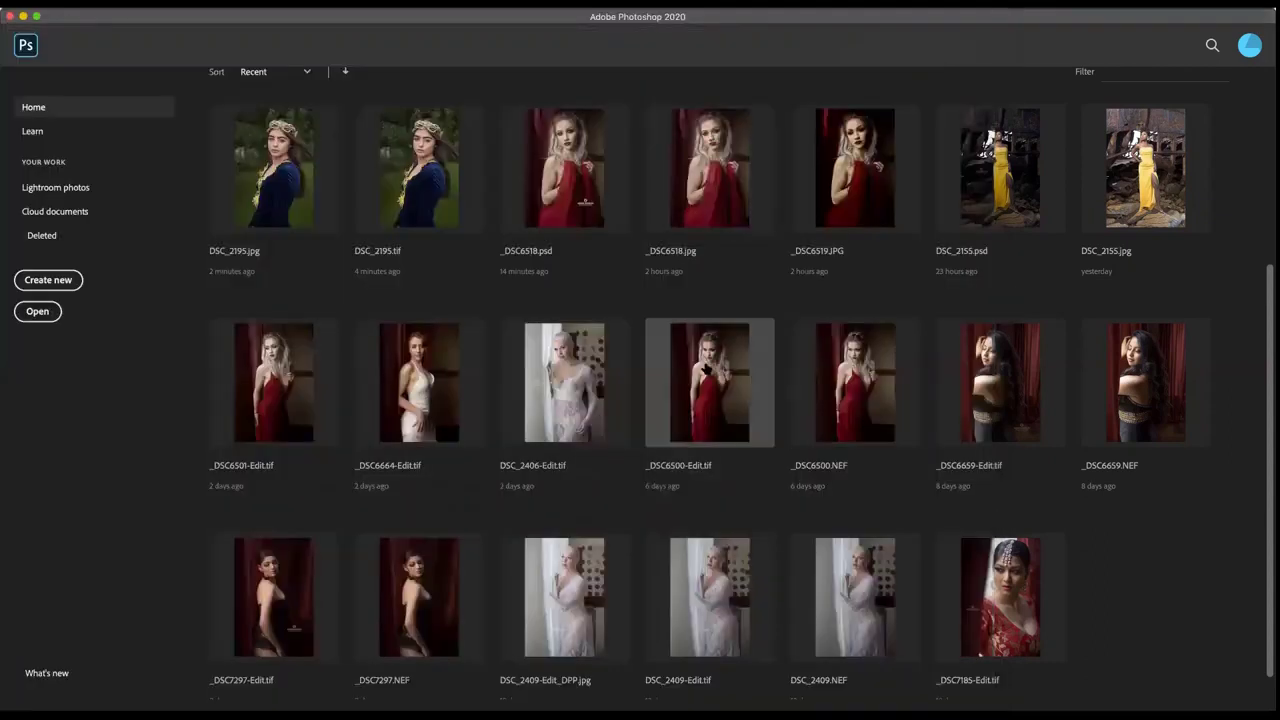
# - Open _DSC6500-Edit.tif from Recent, inspect it zoomed in, then fit it on screen
pyautogui.click(706, 367)
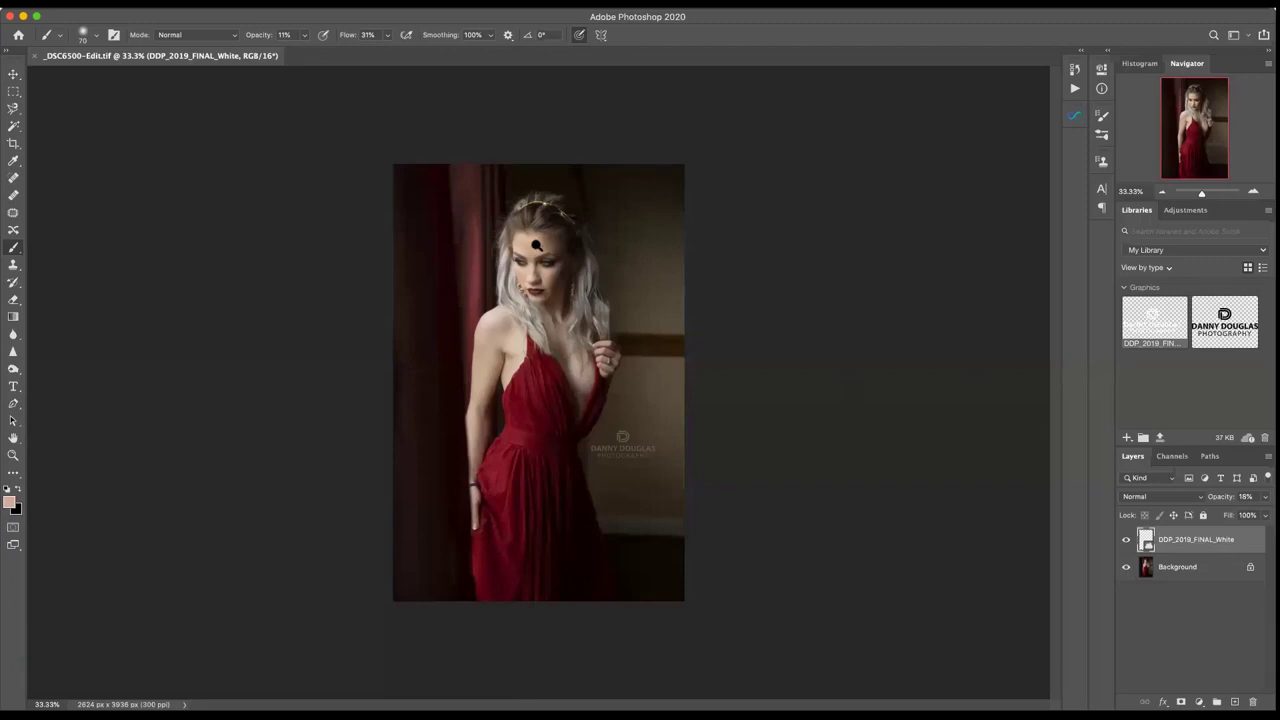
pyautogui.scroll(1, 536, 245)
pyautogui.scroll(1, 535, 280)
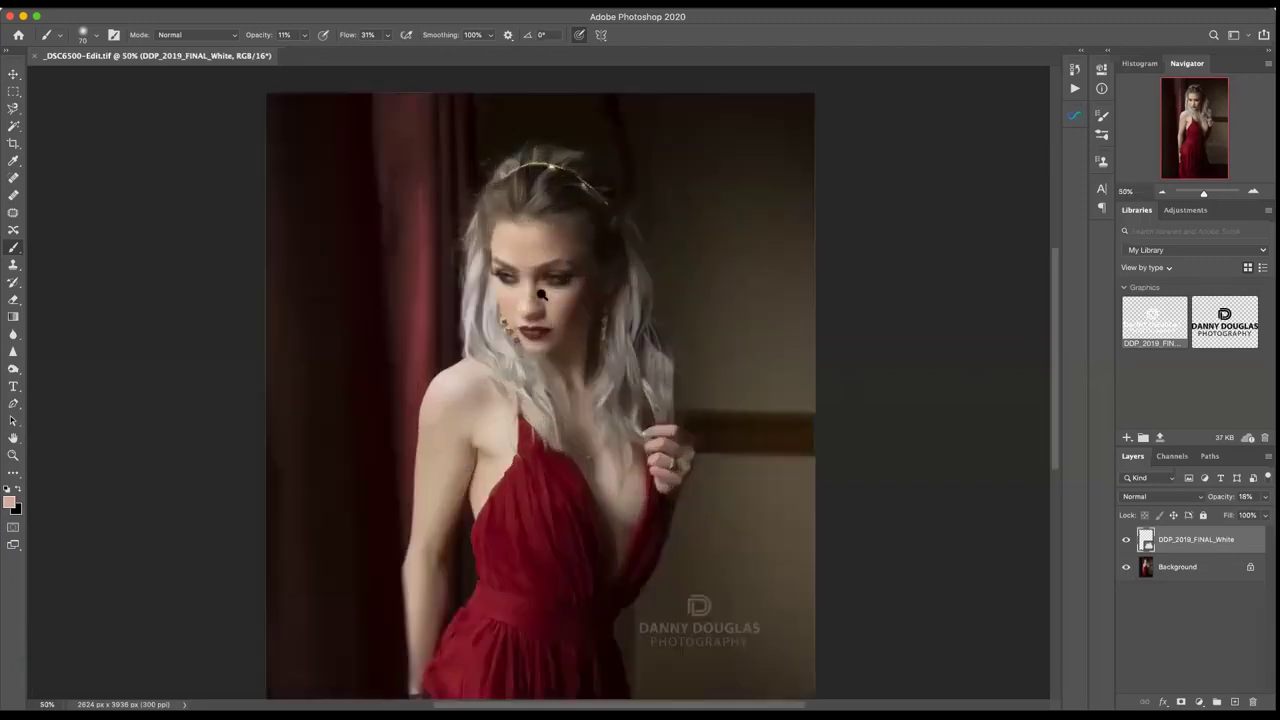
pyautogui.scroll(1, 536, 340)
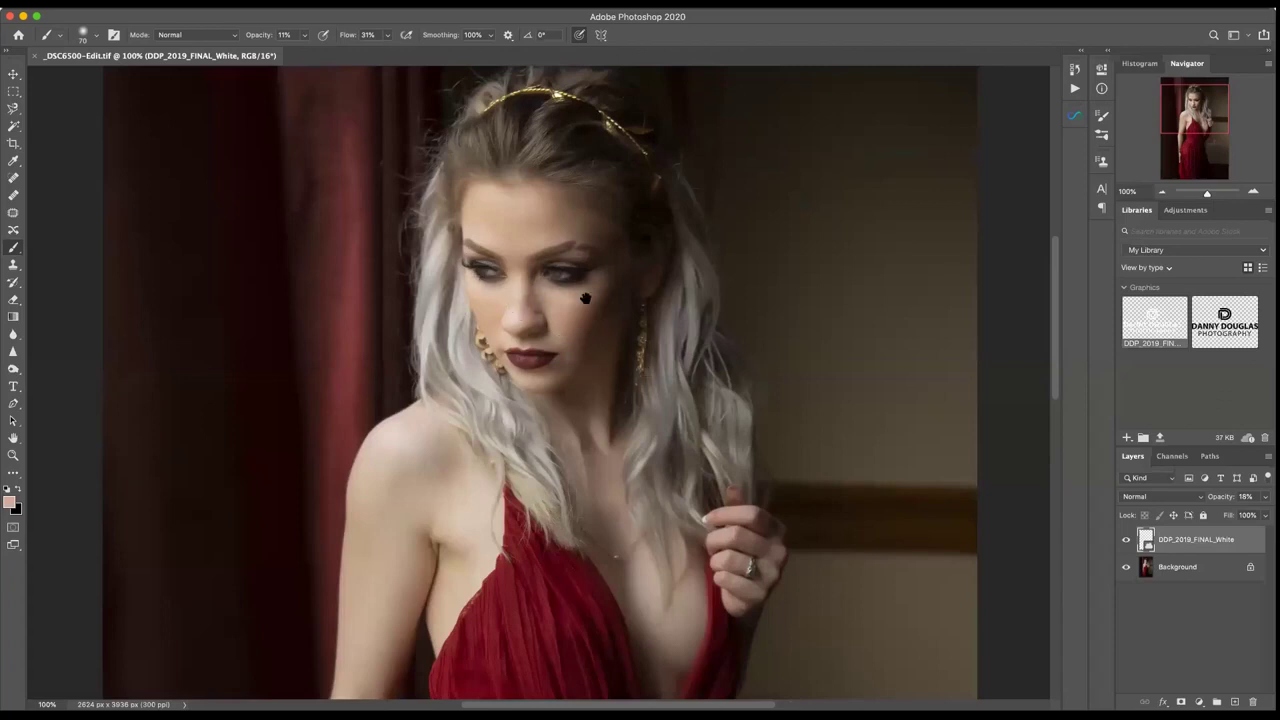
pyautogui.scroll(-1, 582, 298)
pyautogui.scroll(-5, 590, 88)
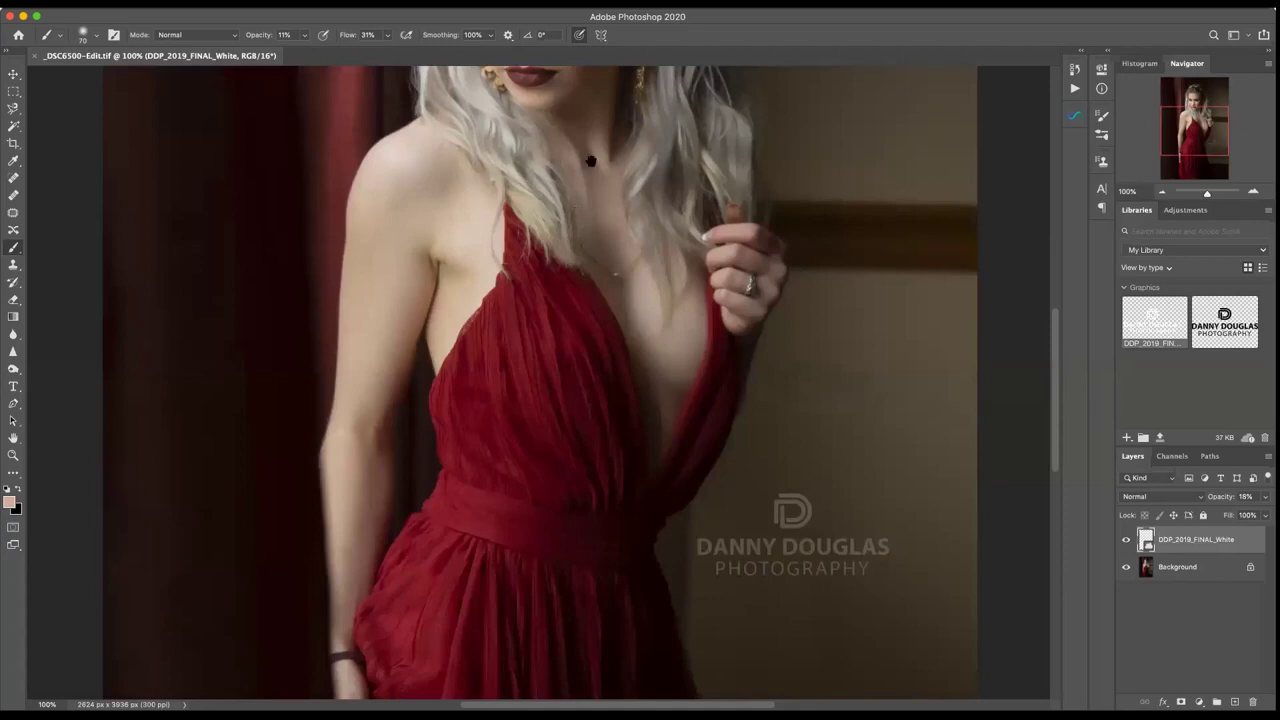
pyautogui.scroll(-2, 589, 237)
pyautogui.scroll(-2, 584, 290)
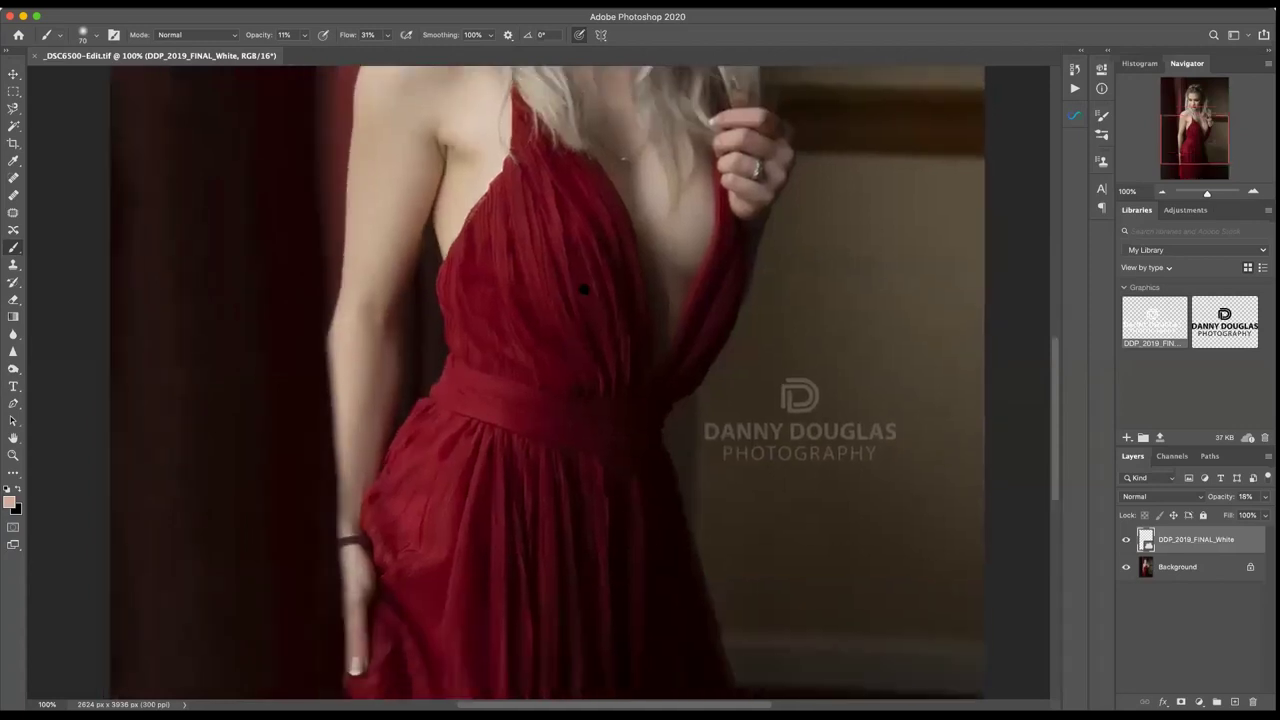
pyautogui.press('super+0')
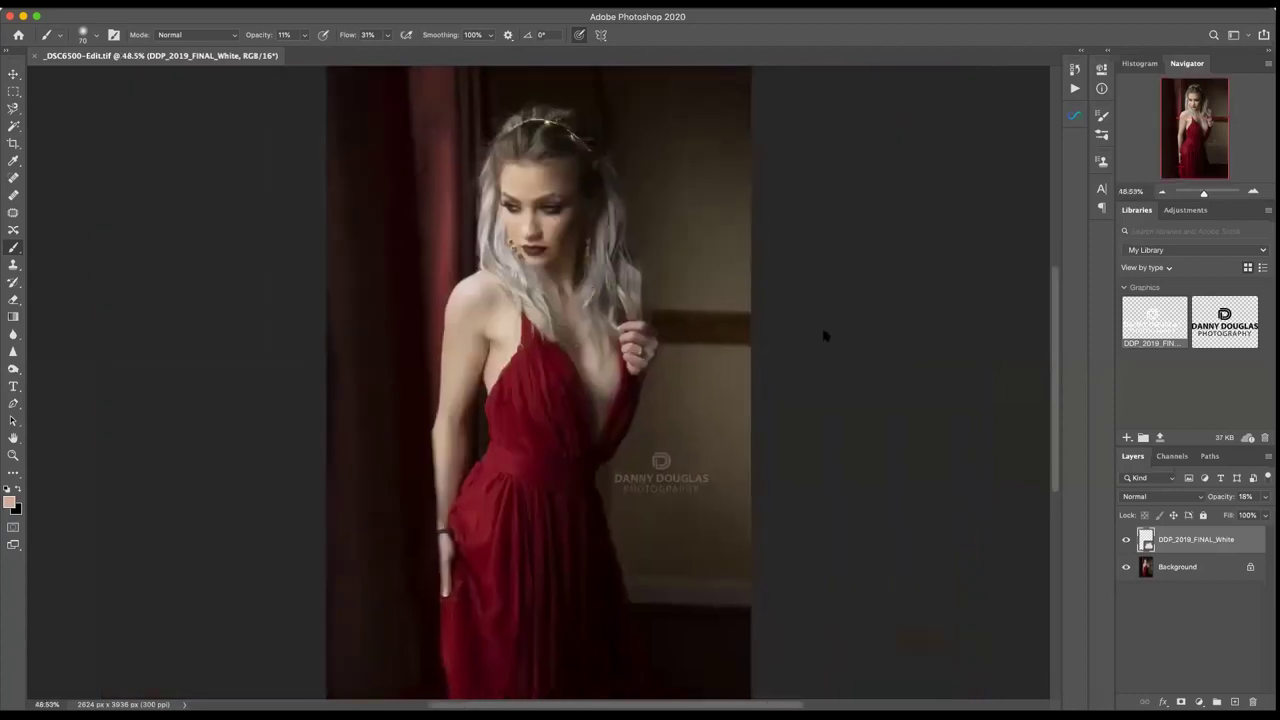
# - Bring up the Open dialog twice and dismiss it each time without opening a file
pyautogui.press('super+o')
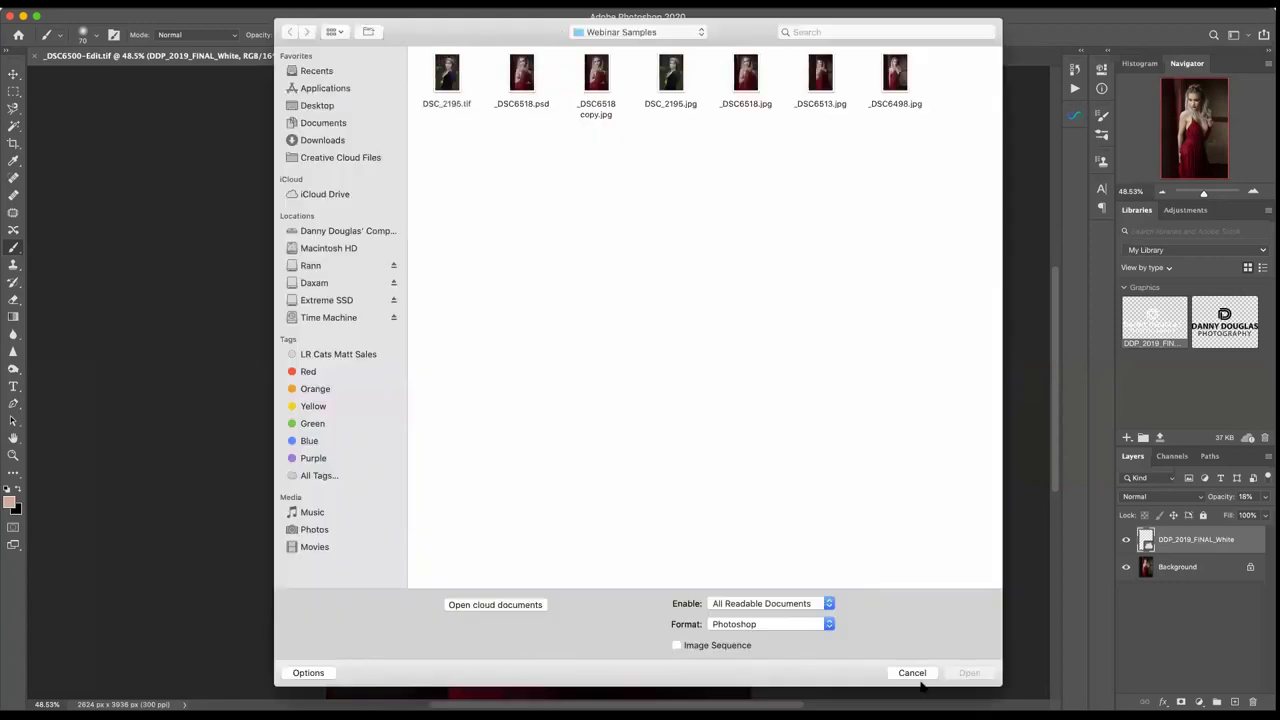
pyautogui.click(910, 673)
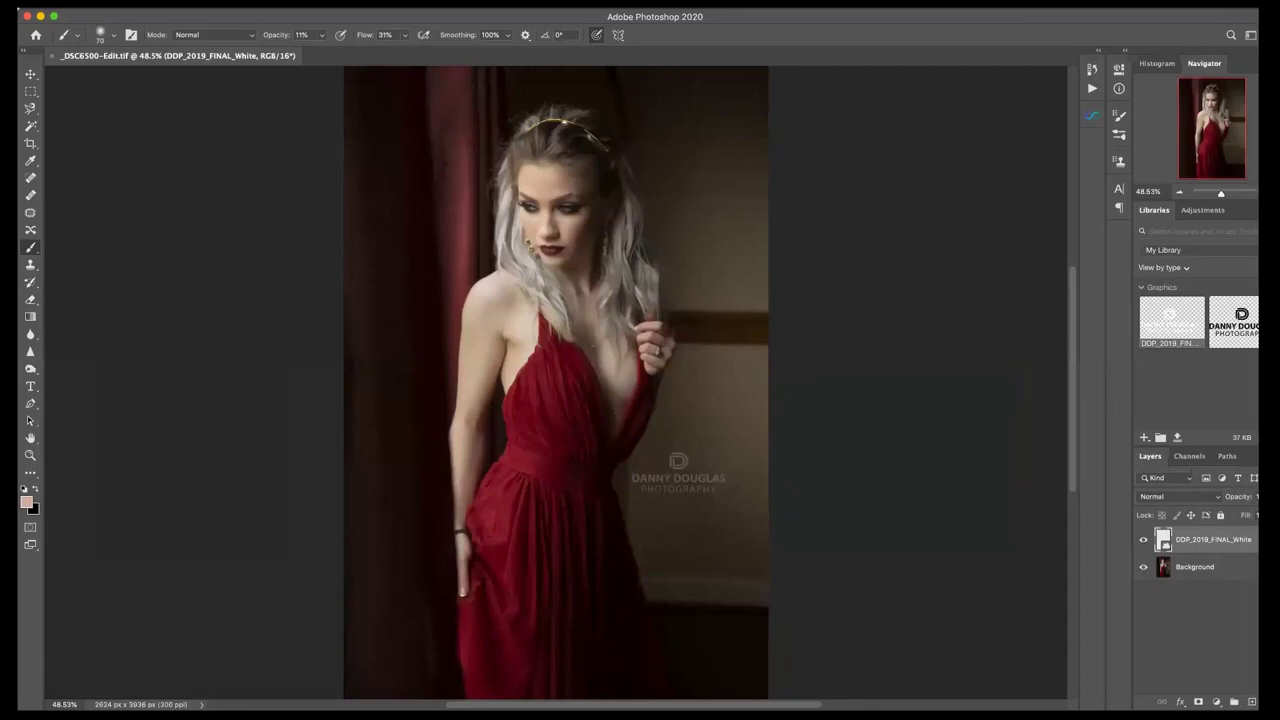
pyautogui.press('super+o')
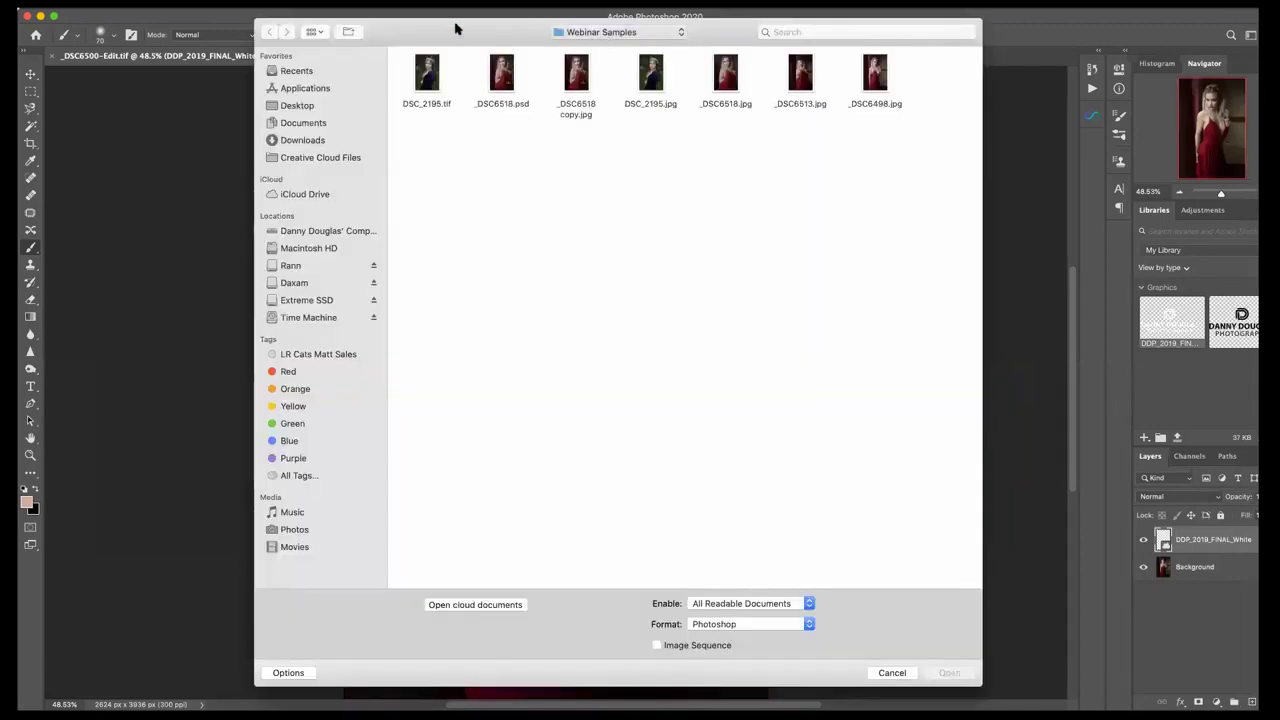
pyautogui.click(888, 673)
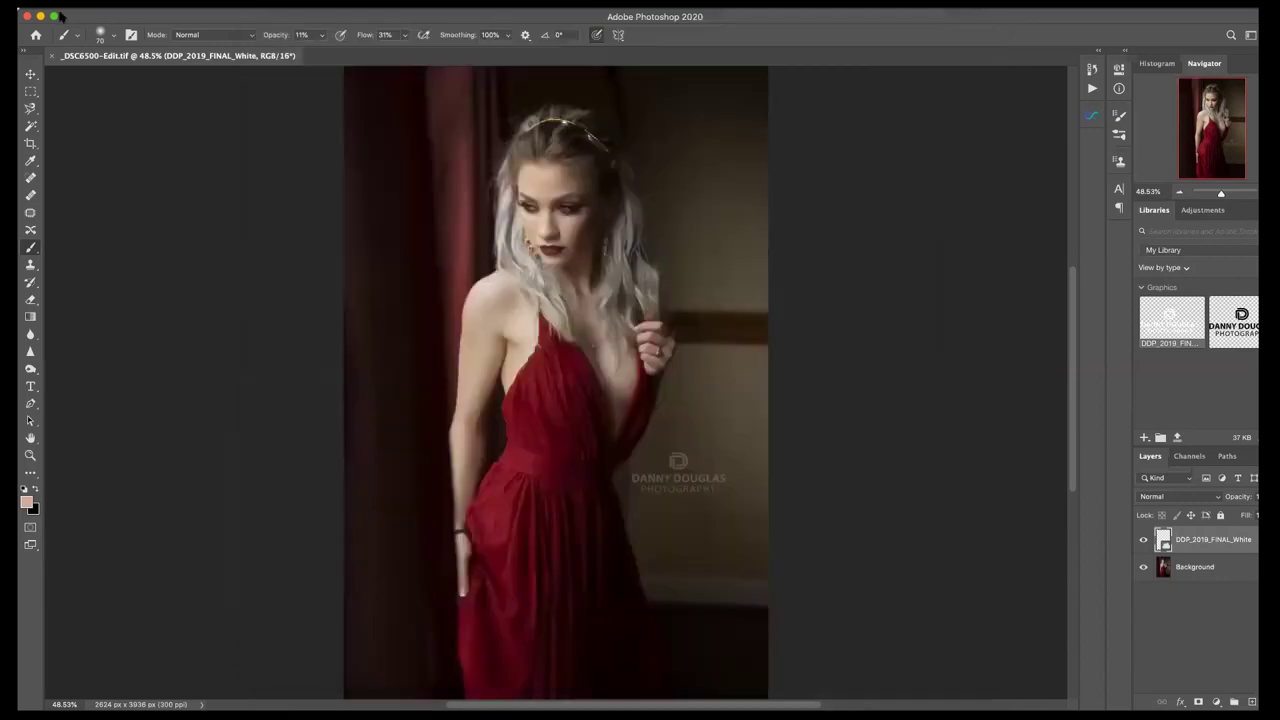
# - Start File > New and close the New Document dialog without creating anything
pyautogui.click(88, 2)
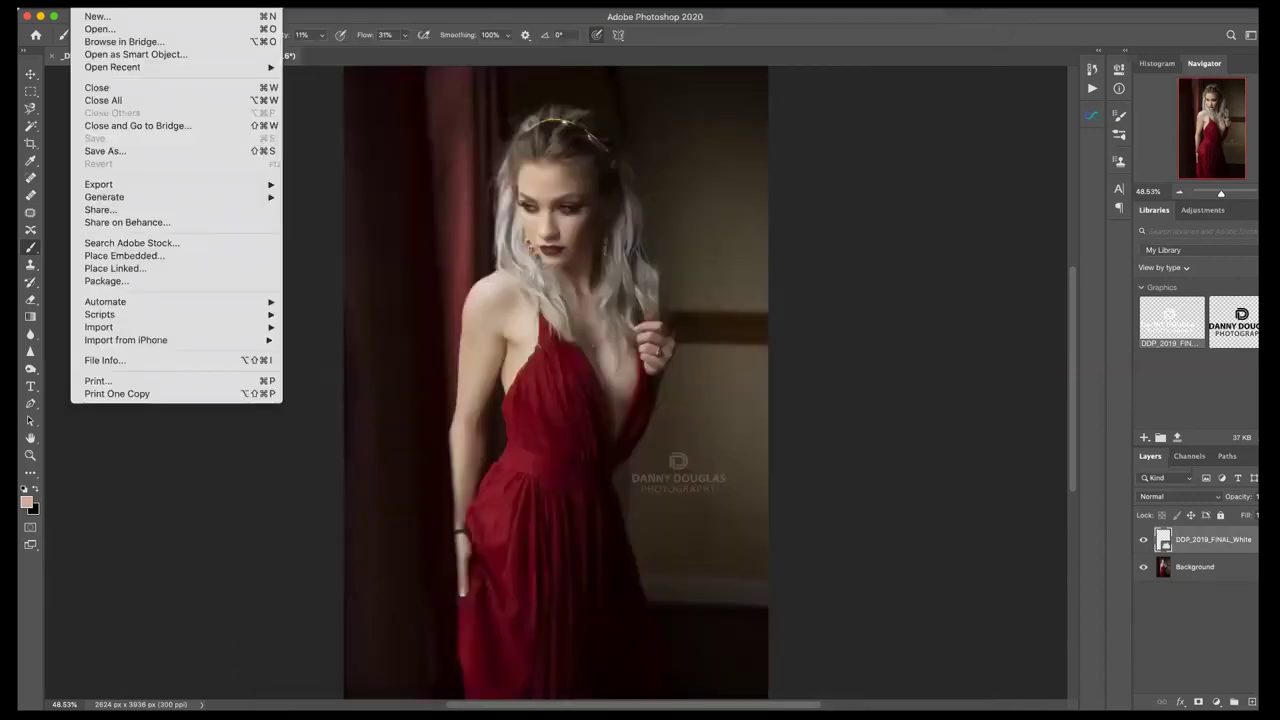
pyautogui.click(88, 18)
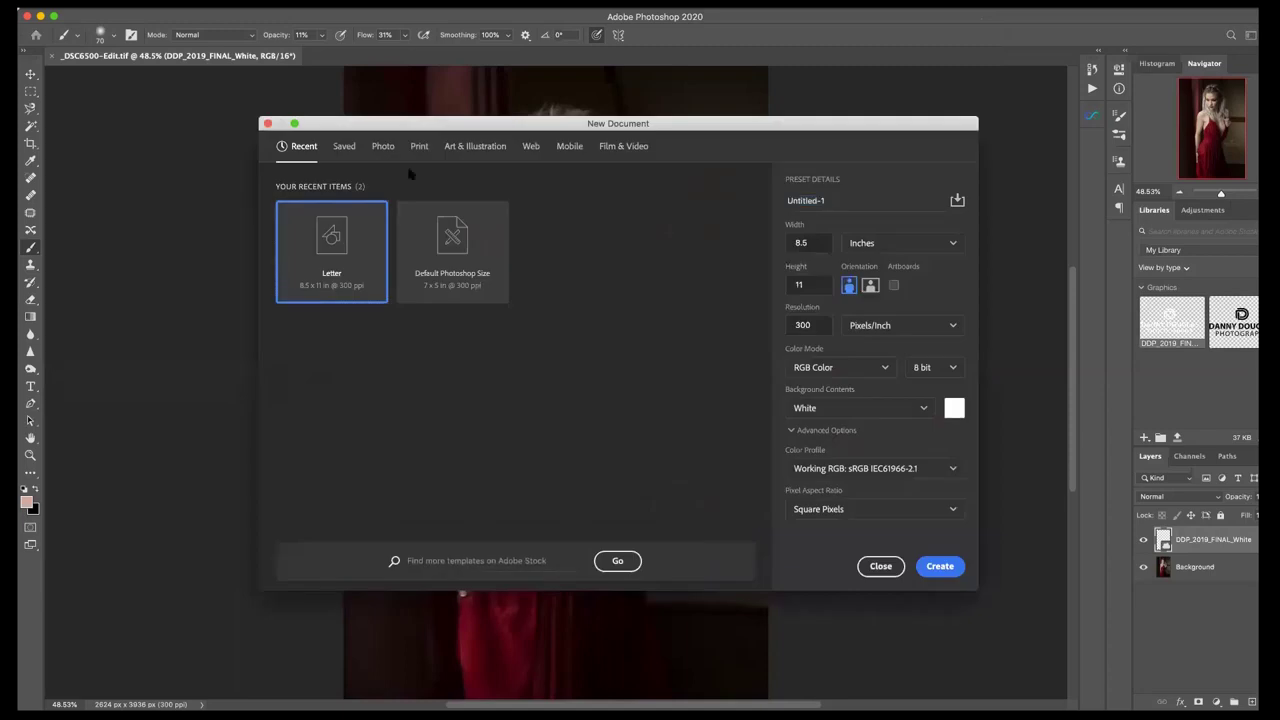
pyautogui.click(884, 568)
# - Browse File > Open Recent, then close the _DSC6500-Edit.tif document
pyautogui.click(88, 2)
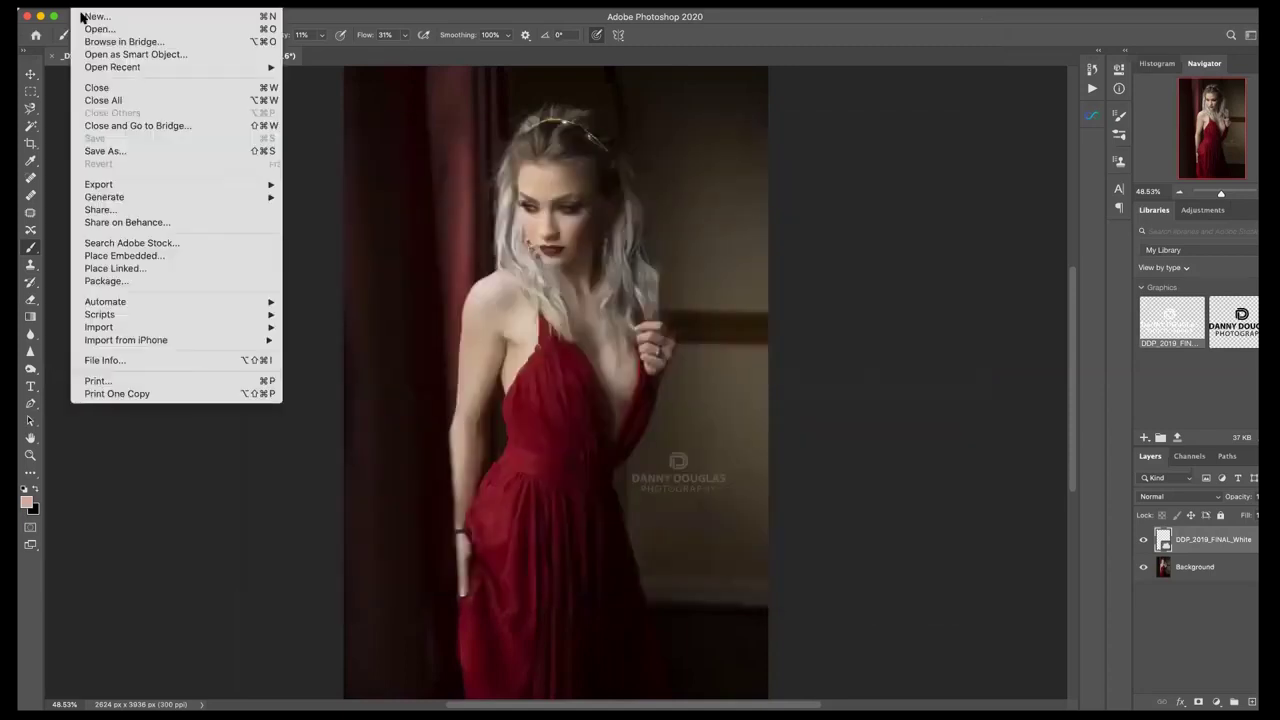
pyautogui.moveTo(88, 67)
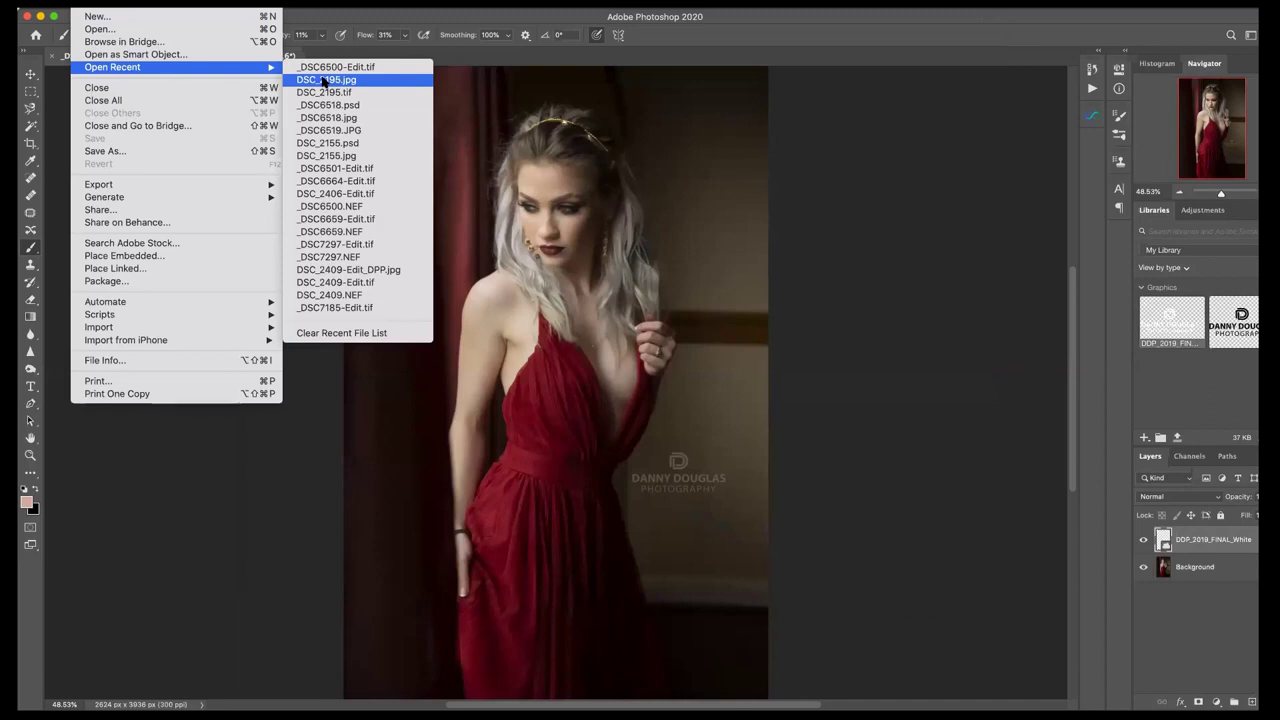
pyautogui.moveTo(320, 3)
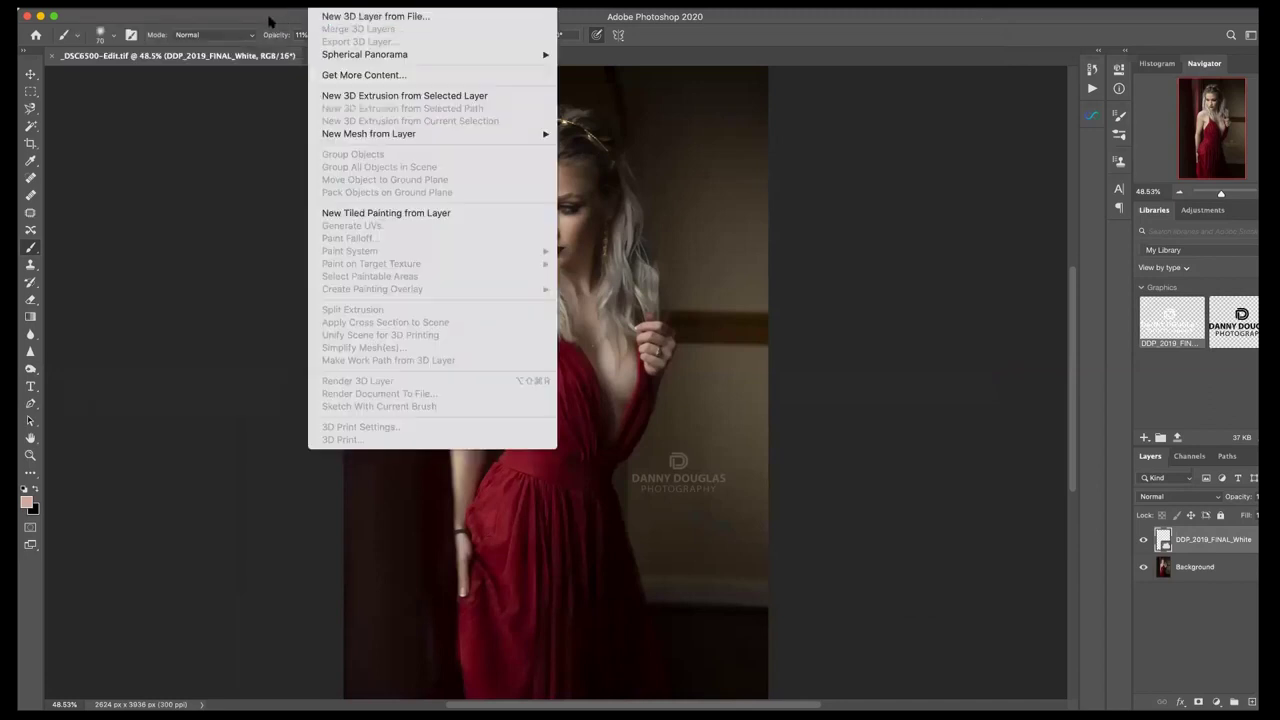
pyautogui.click(270, 18)
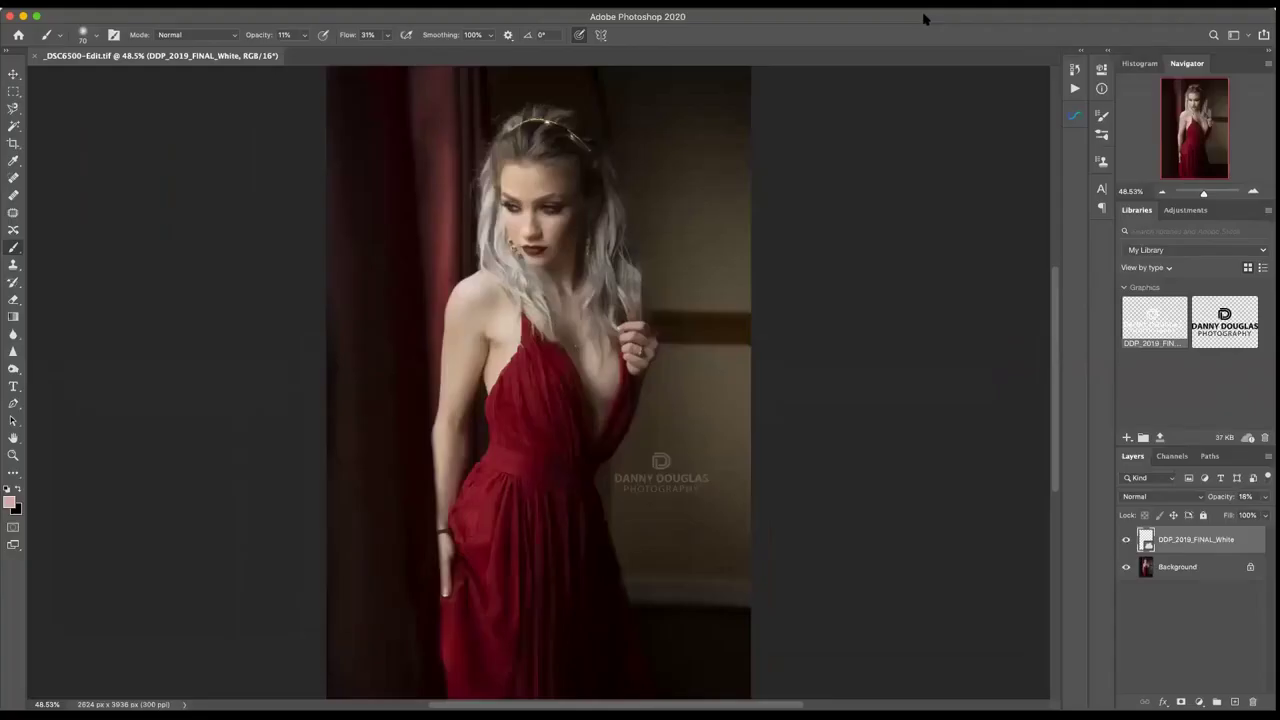
pyautogui.click(37, 55)
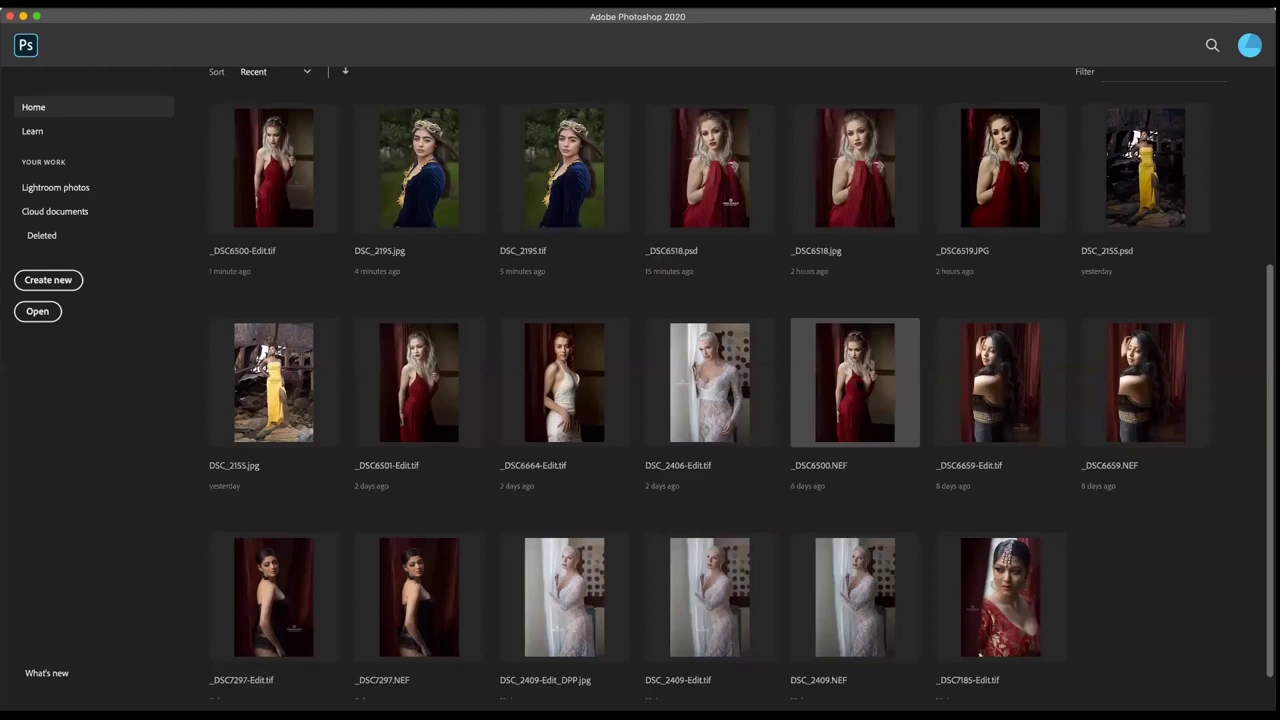
# - Open the unedited _DSC6500.NEF through Camera Raw as a Photoshop document
pyautogui.click(858, 385)
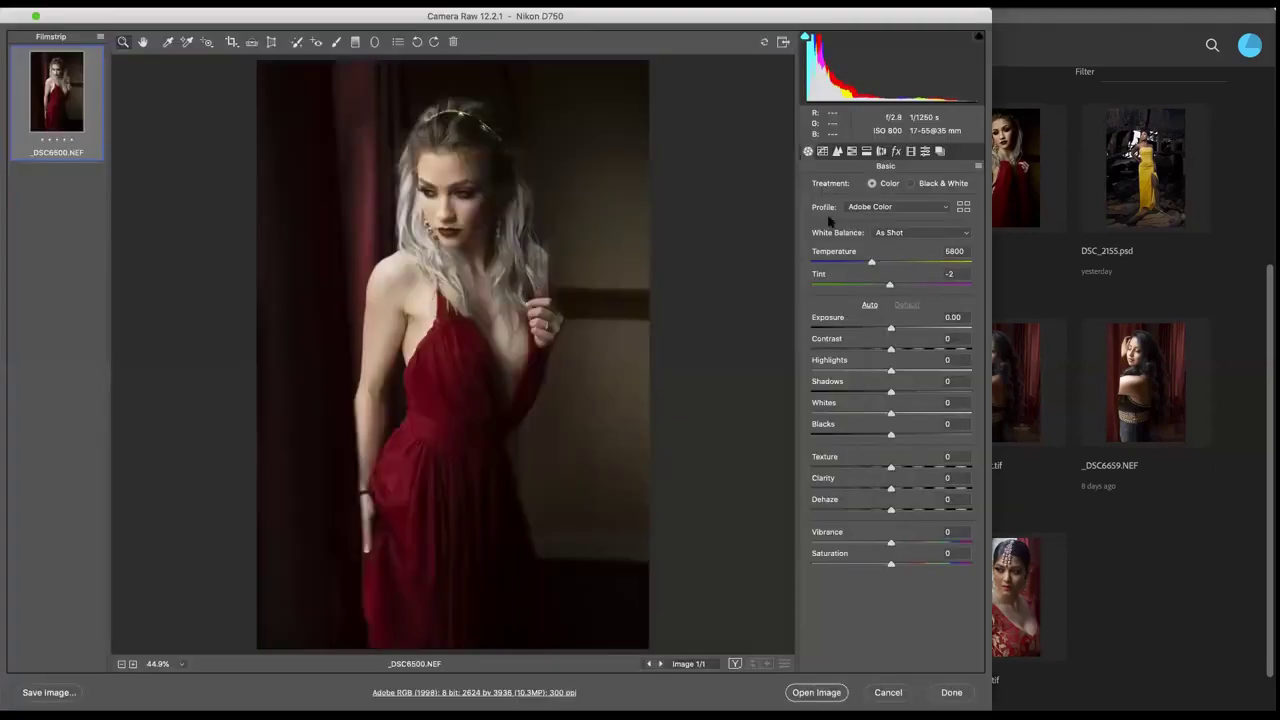
pyautogui.moveTo(815, 18); pyautogui.dragTo(817, 19)
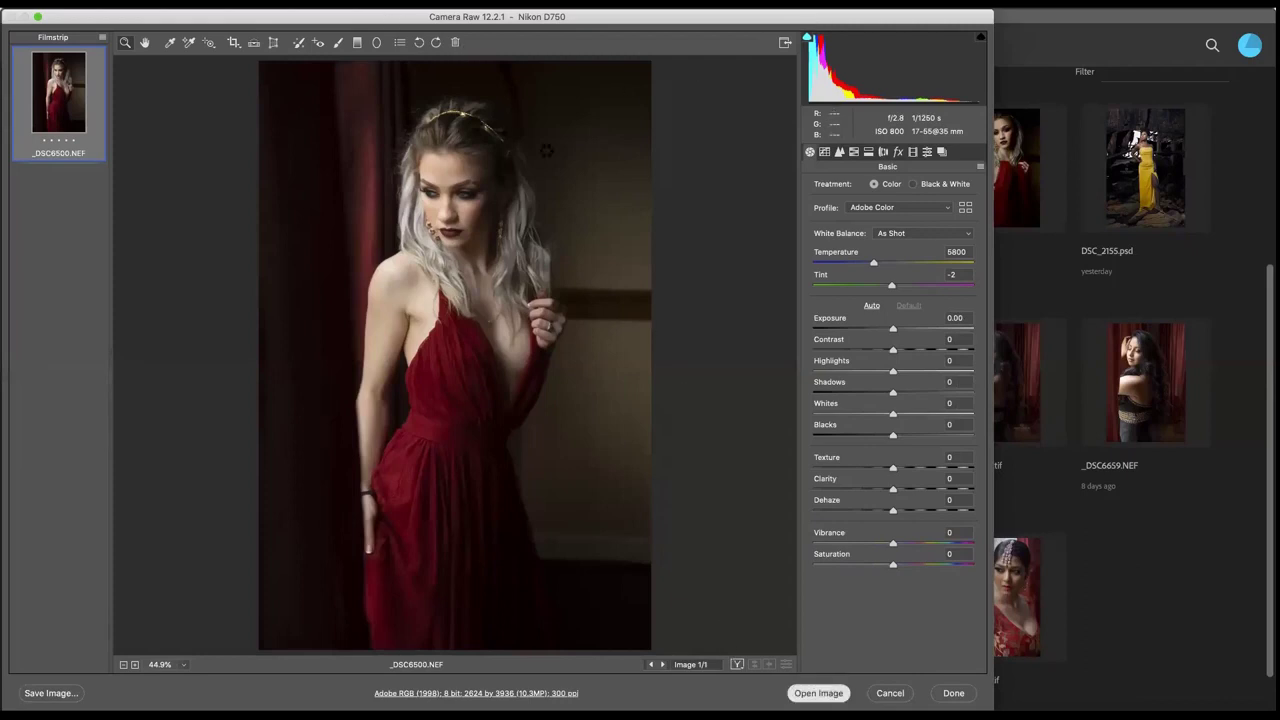
pyautogui.press('Return')
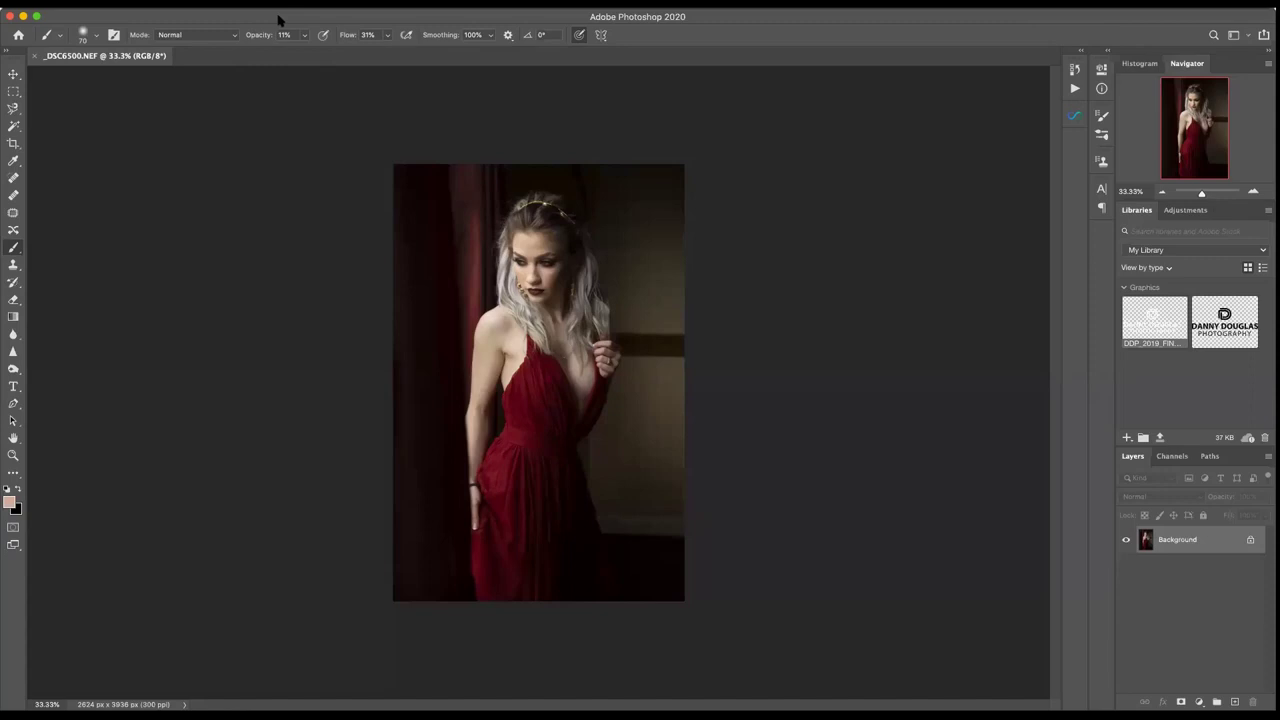
# - Reopen _DSC6500-Edit.tif from File > Open Recent in a second tab beside the NEF
pyautogui.click(110, 2)
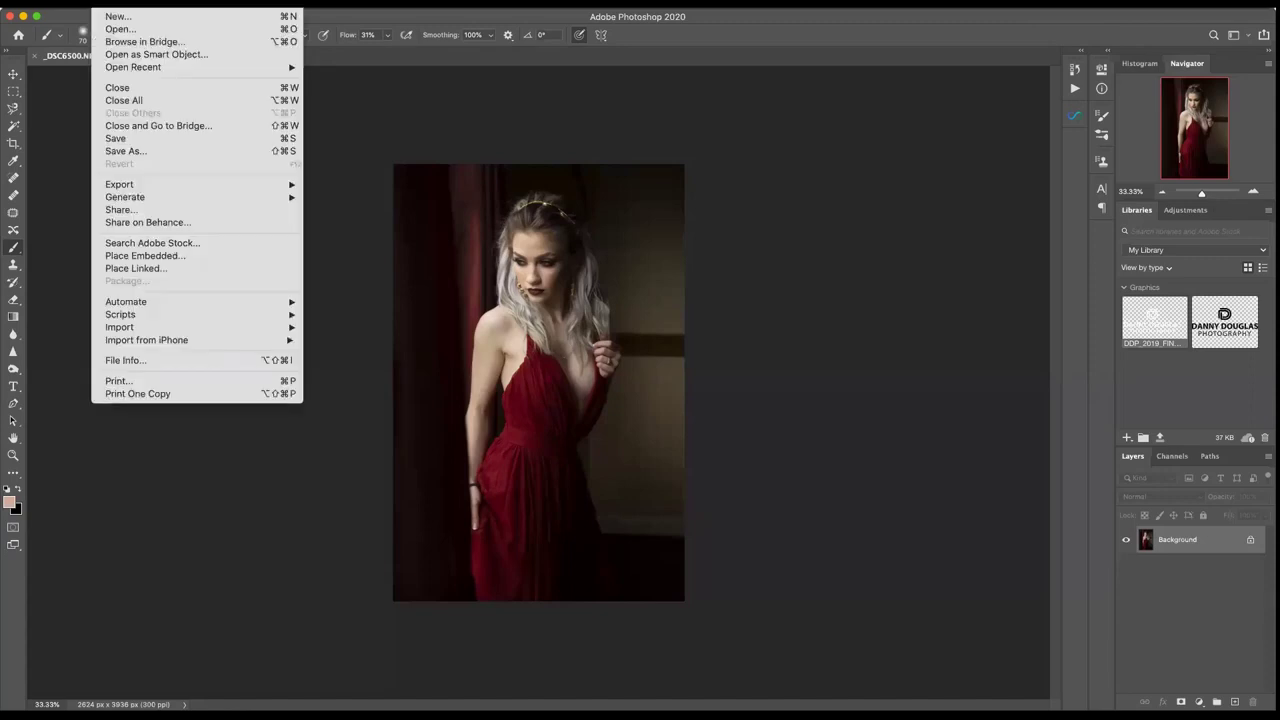
pyautogui.moveTo(140, 67)
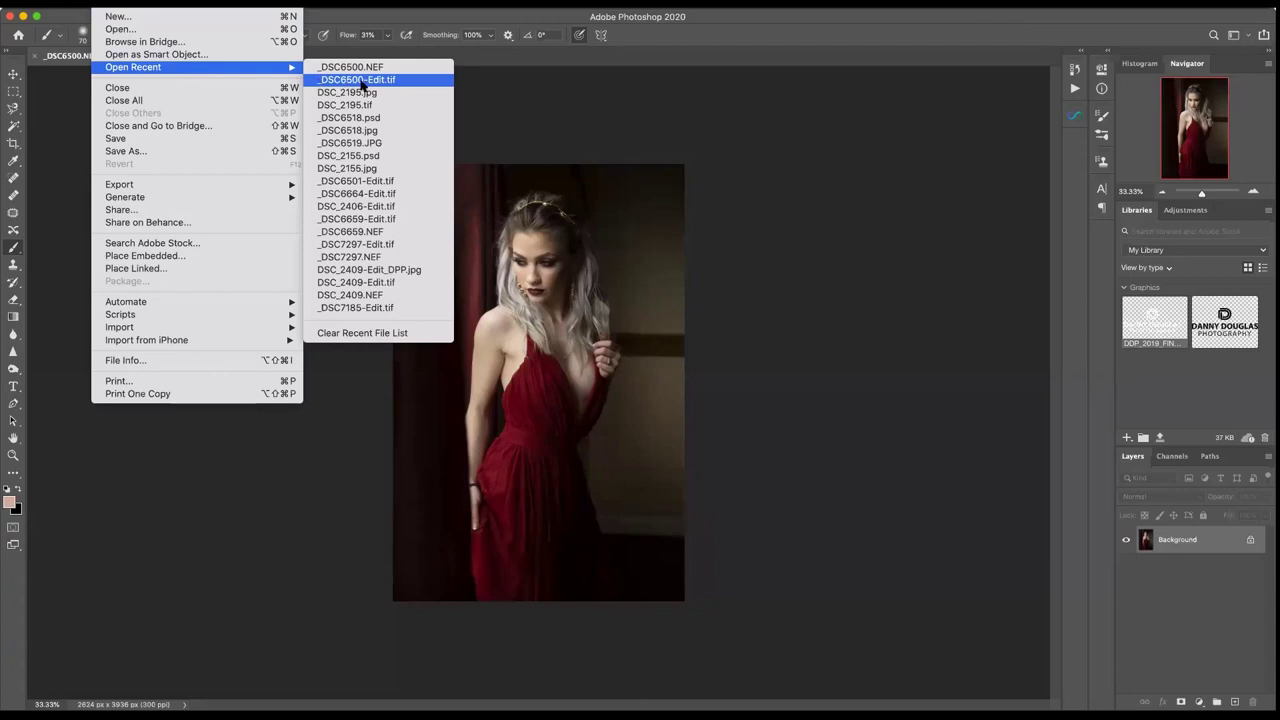
pyautogui.moveTo(372, 3)
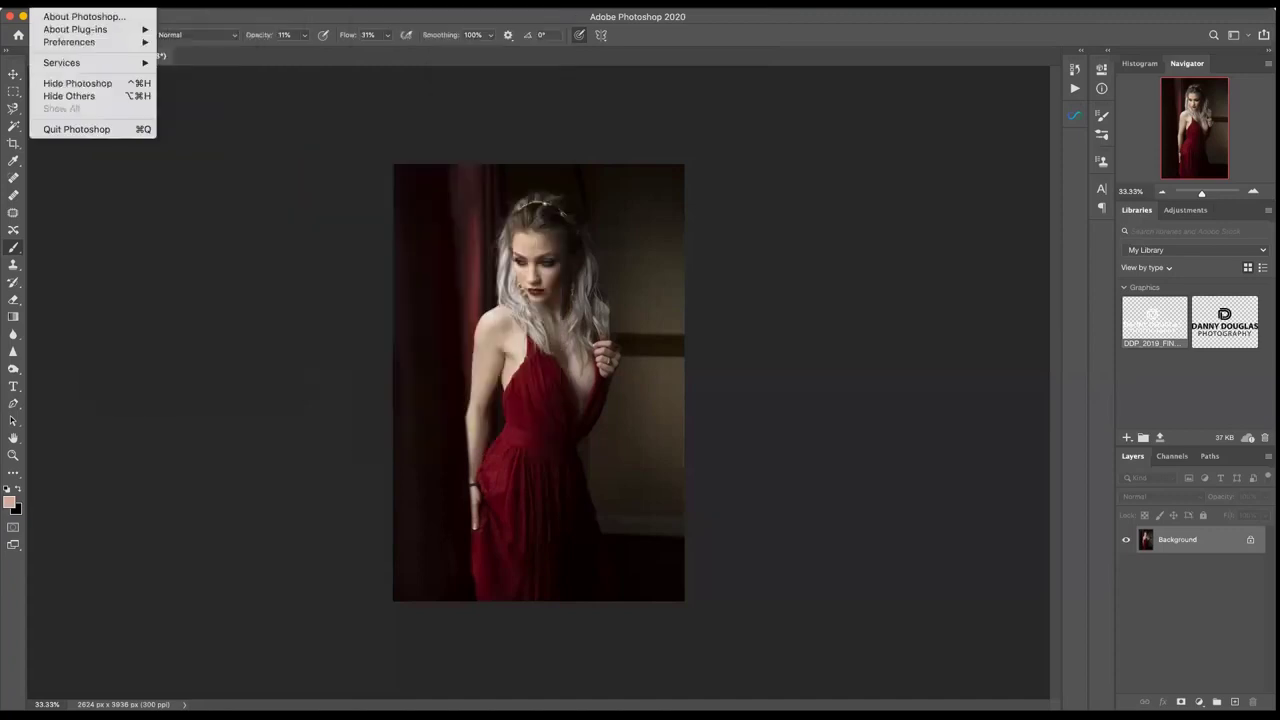
pyautogui.moveTo(110, 3)
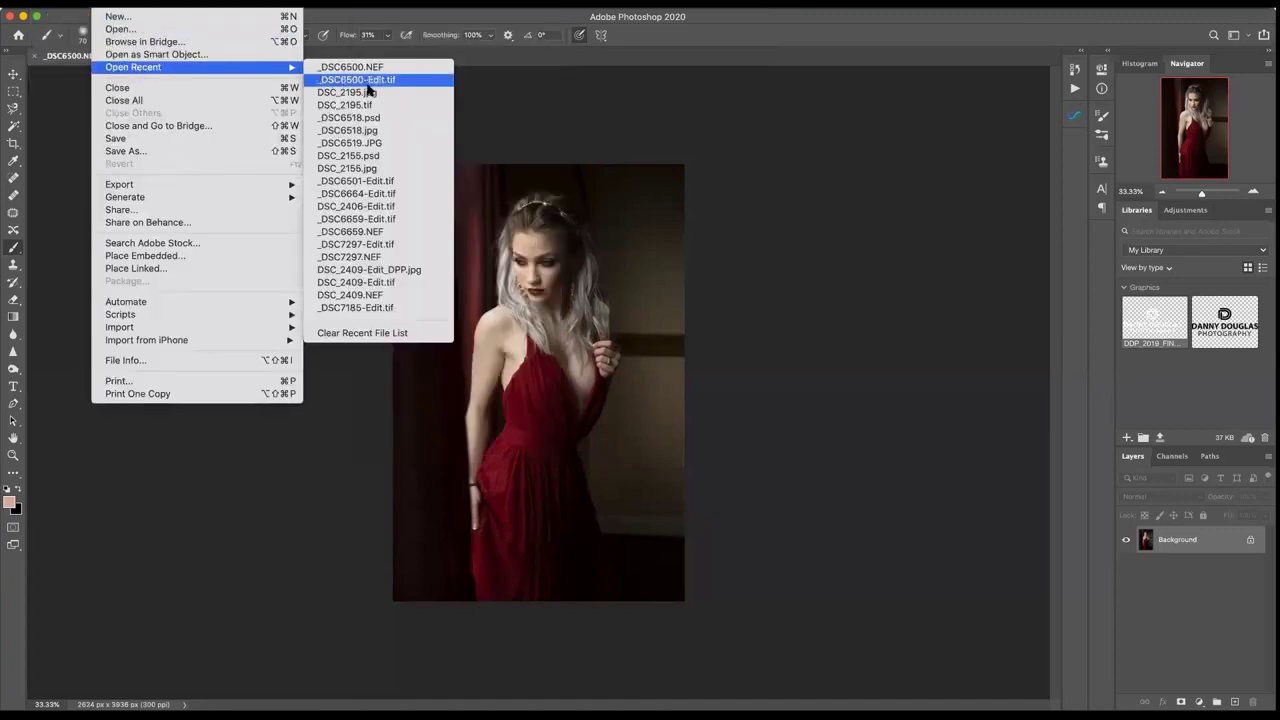
pyautogui.click(366, 84)
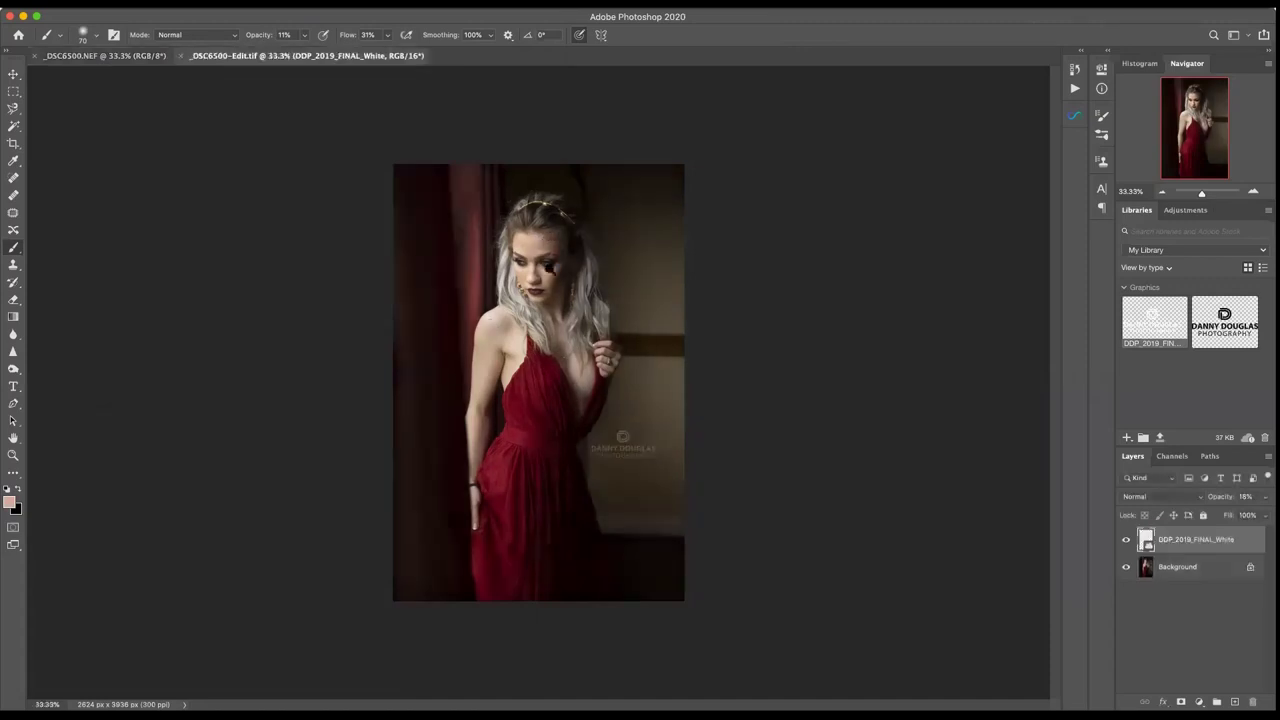
pyautogui.scroll(1, 549, 268)
pyautogui.scroll(1, 559, 289)
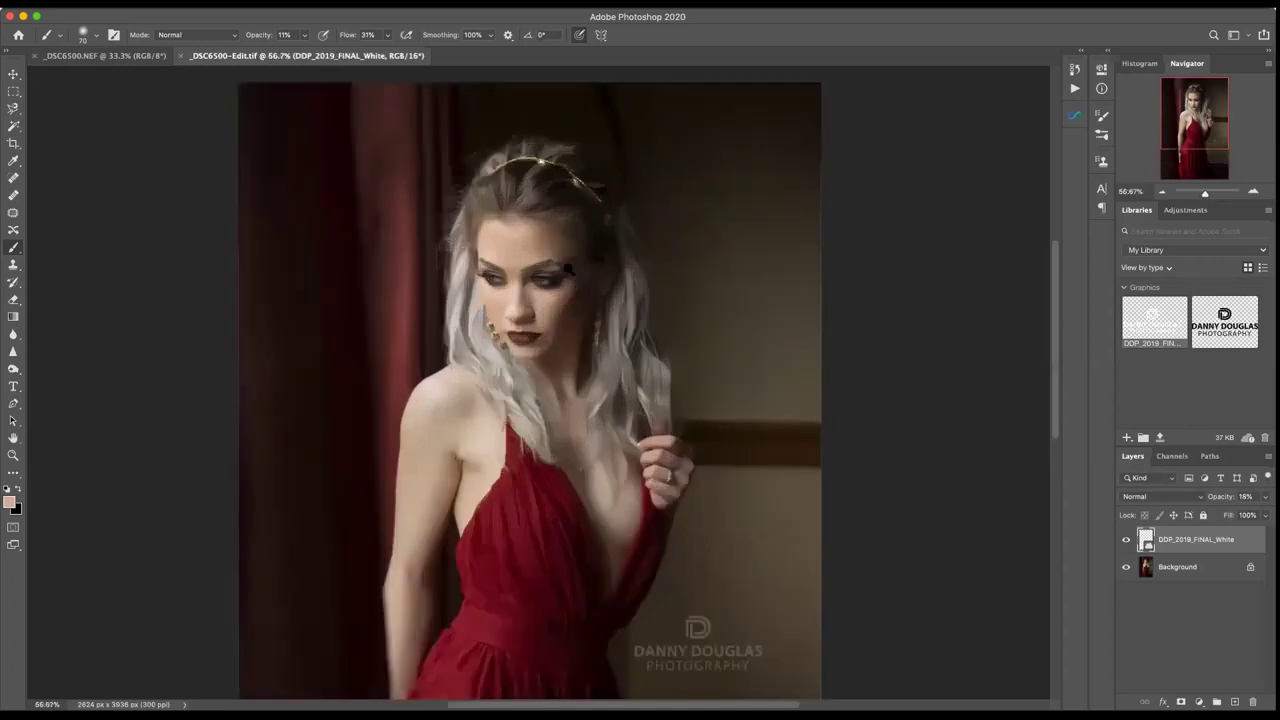
pyautogui.scroll(1, 556, 286)
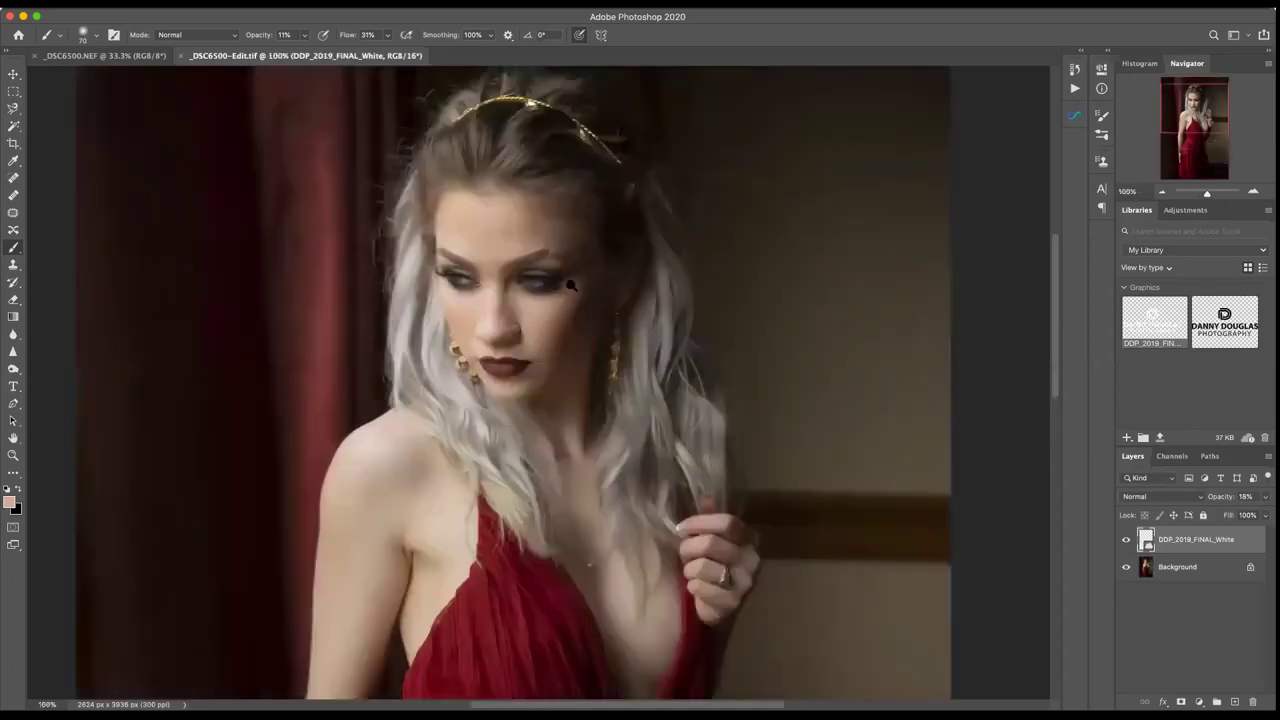
pyautogui.scroll(1, 573, 286)
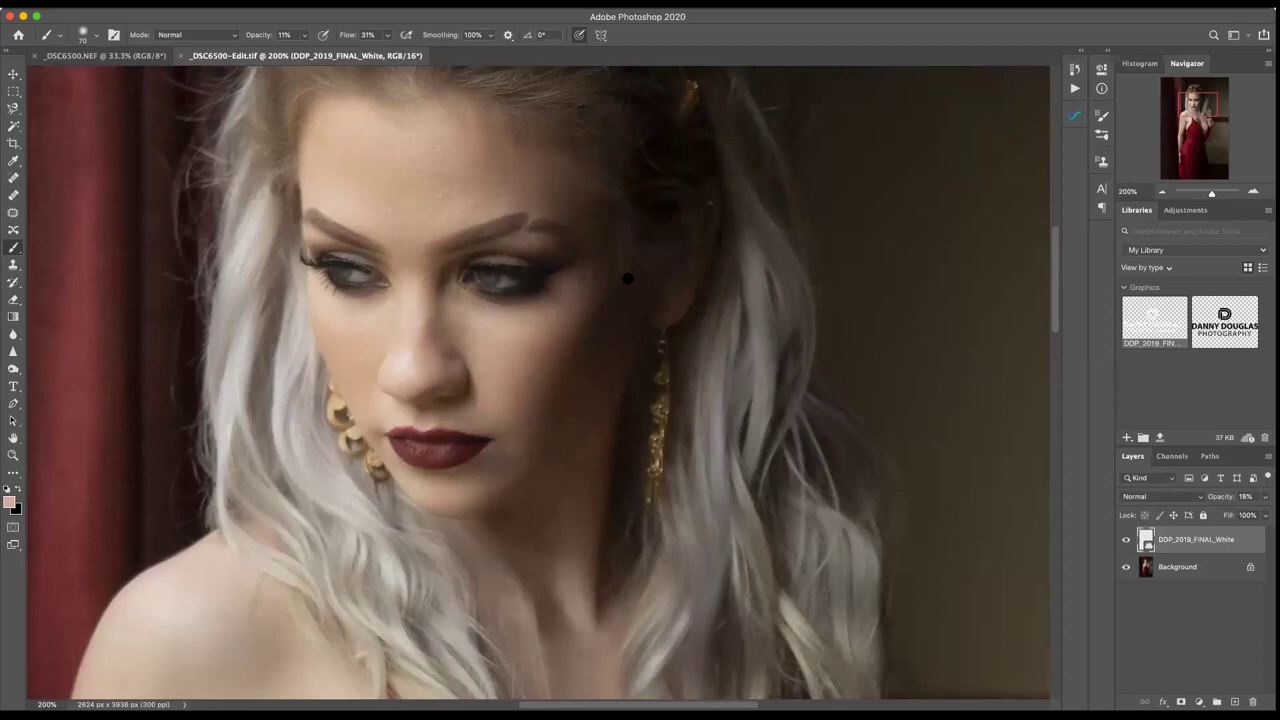
pyautogui.press('super+0')
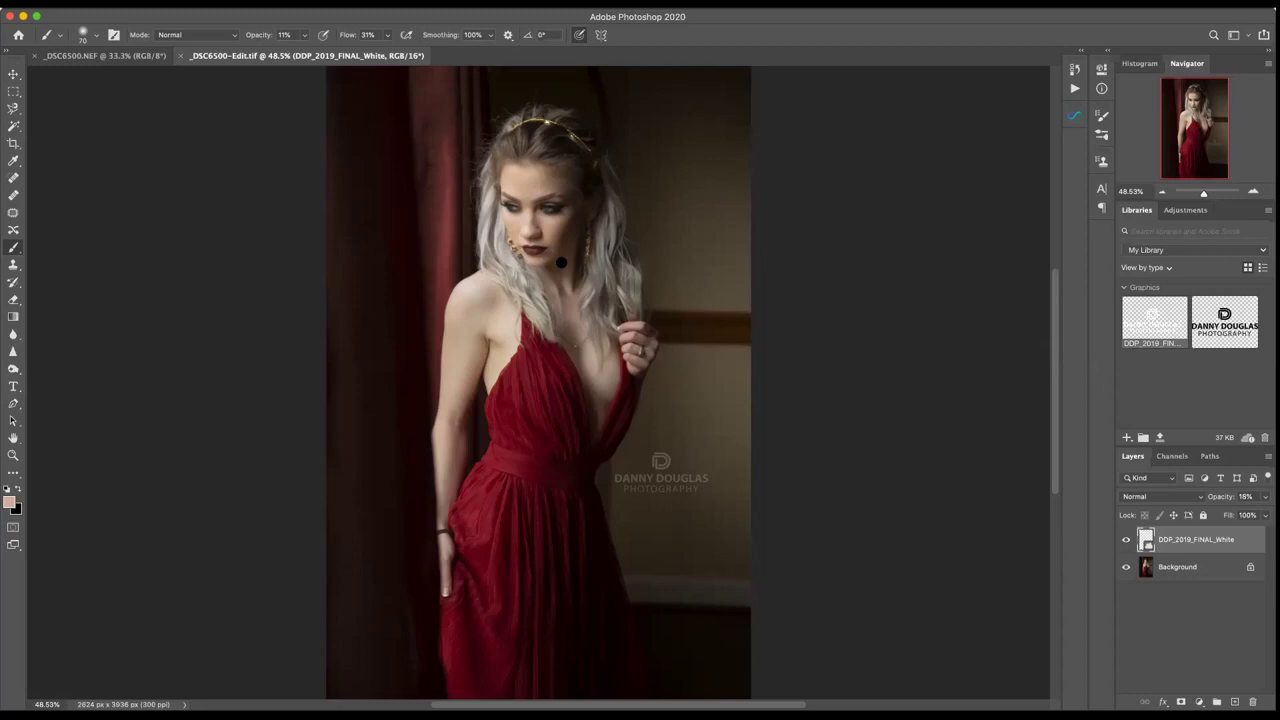
# - Close _DSC6500-Edit.tif, and cancel the NEF's close prompt so it stays open
pyautogui.click(181, 56)
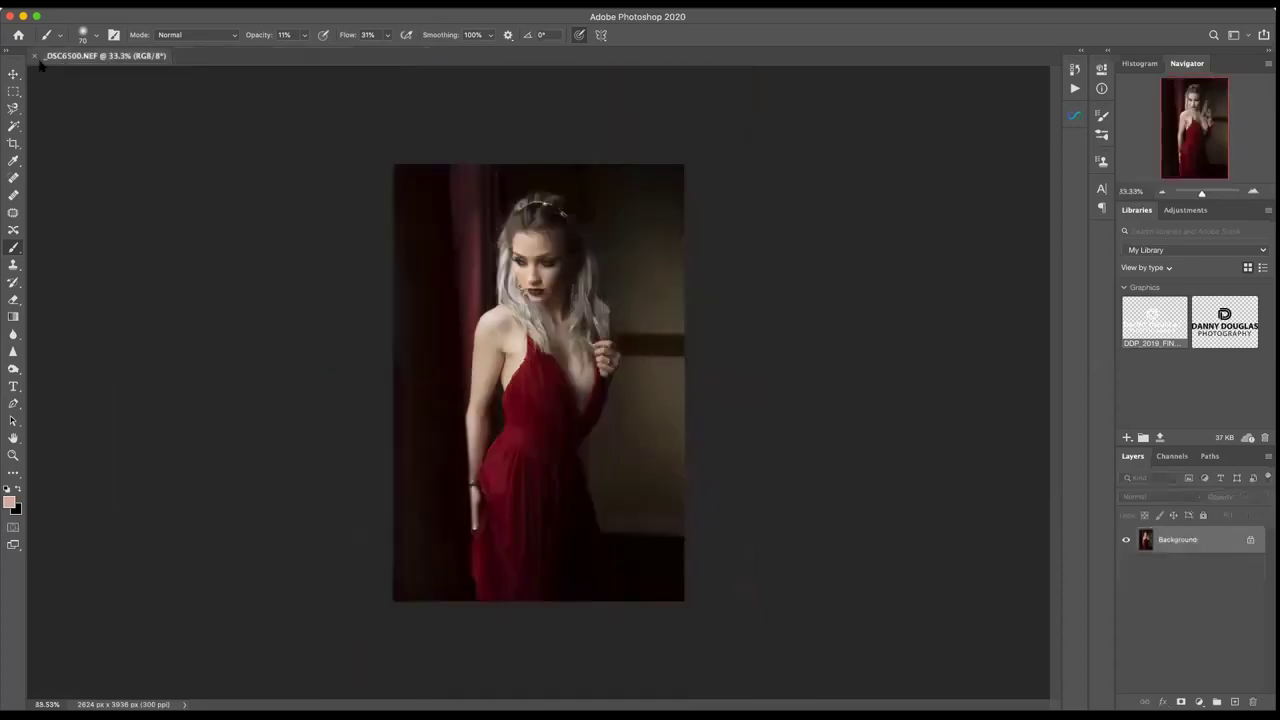
pyautogui.click(35, 56)
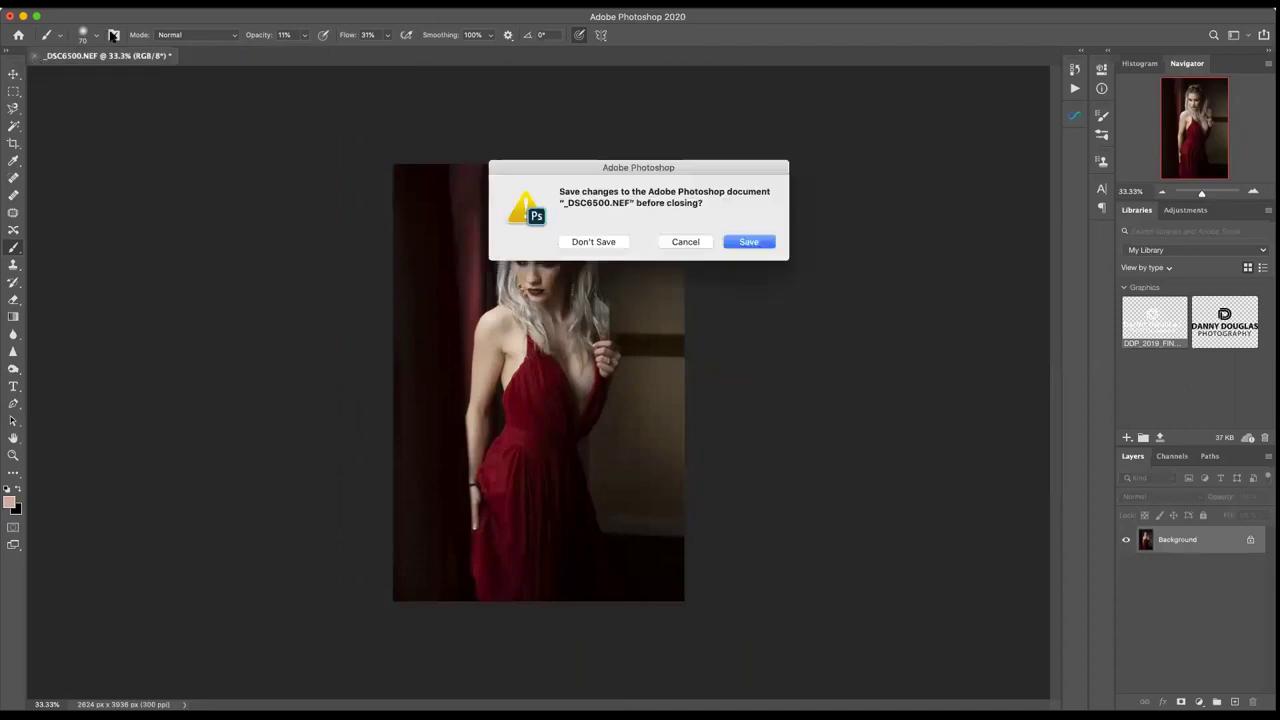
pyautogui.click(686, 242)
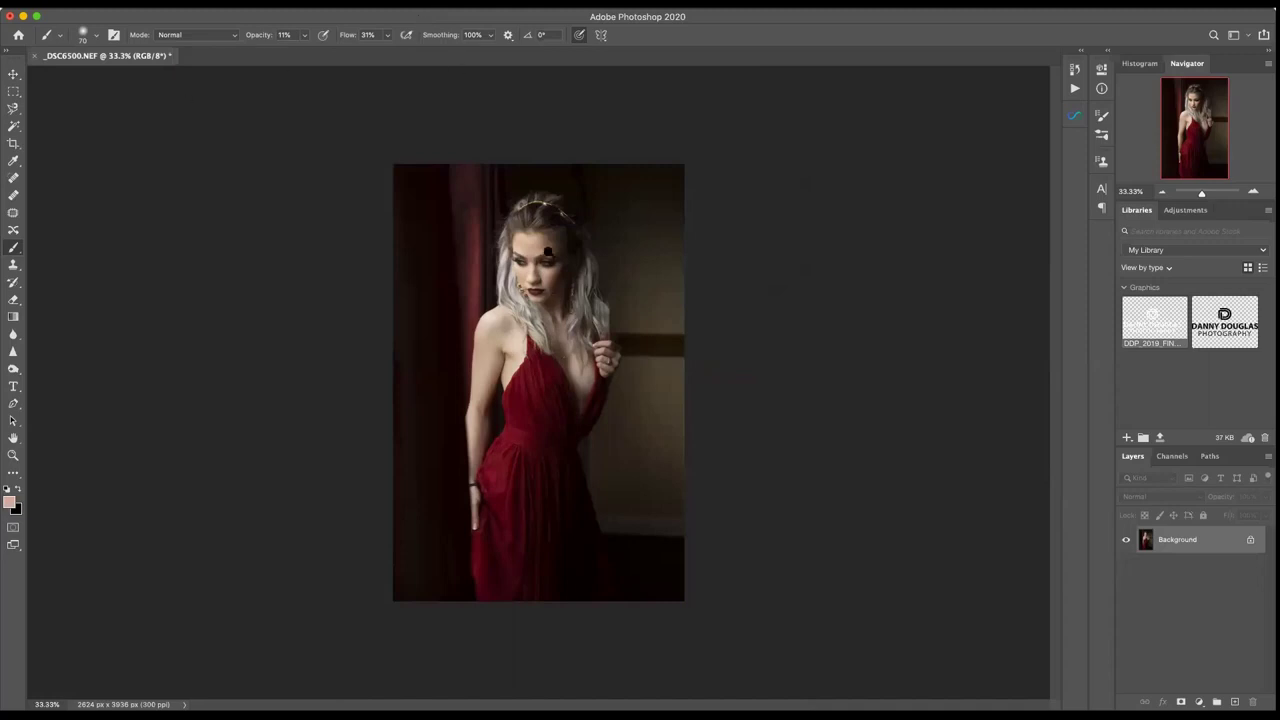
# - Zoom to 300% on the face, add an empty Layer 1, and select the Clone Stamp tool
pyautogui.scroll(5, 548, 253)
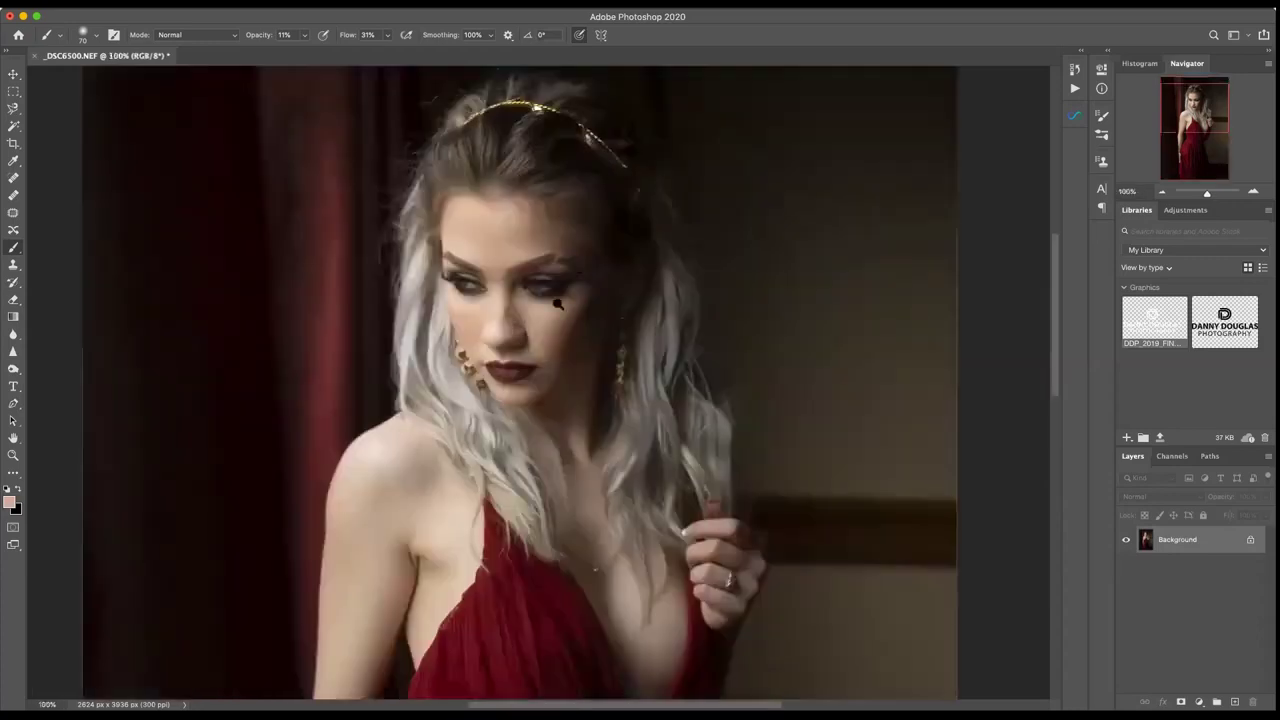
pyautogui.scroll(4, 557, 303)
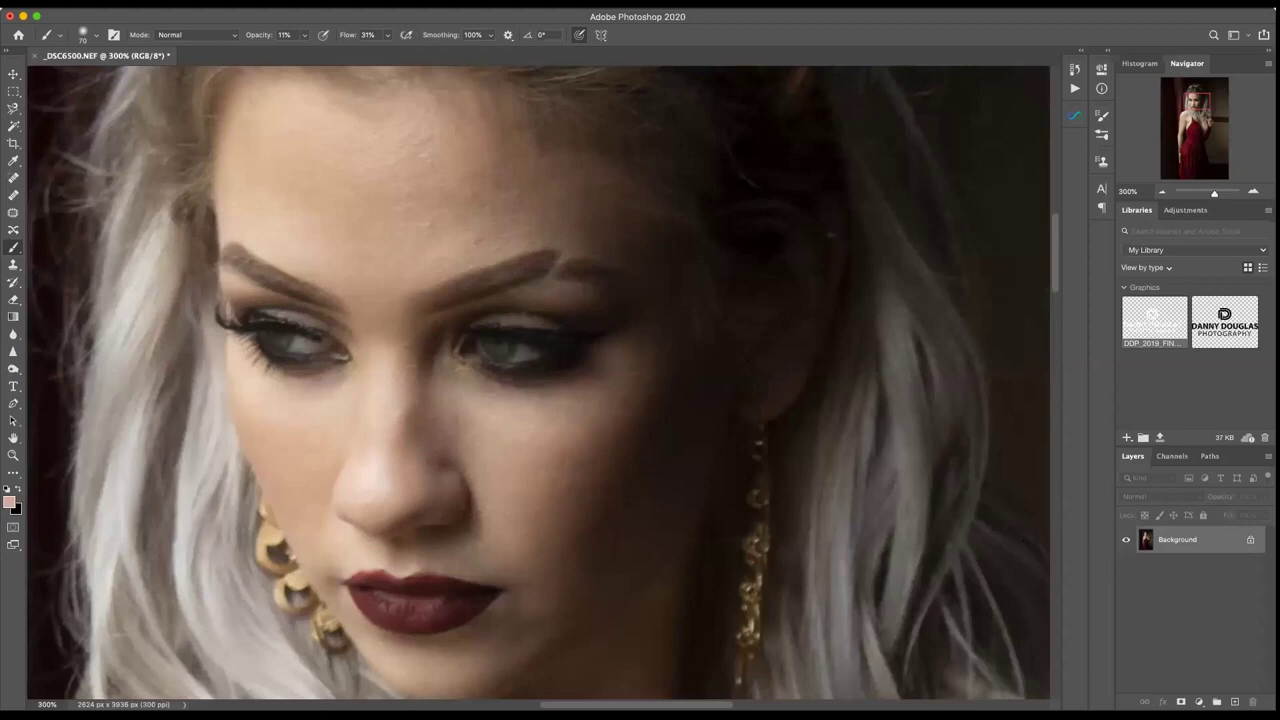
pyautogui.press('super+alt+shift+n')
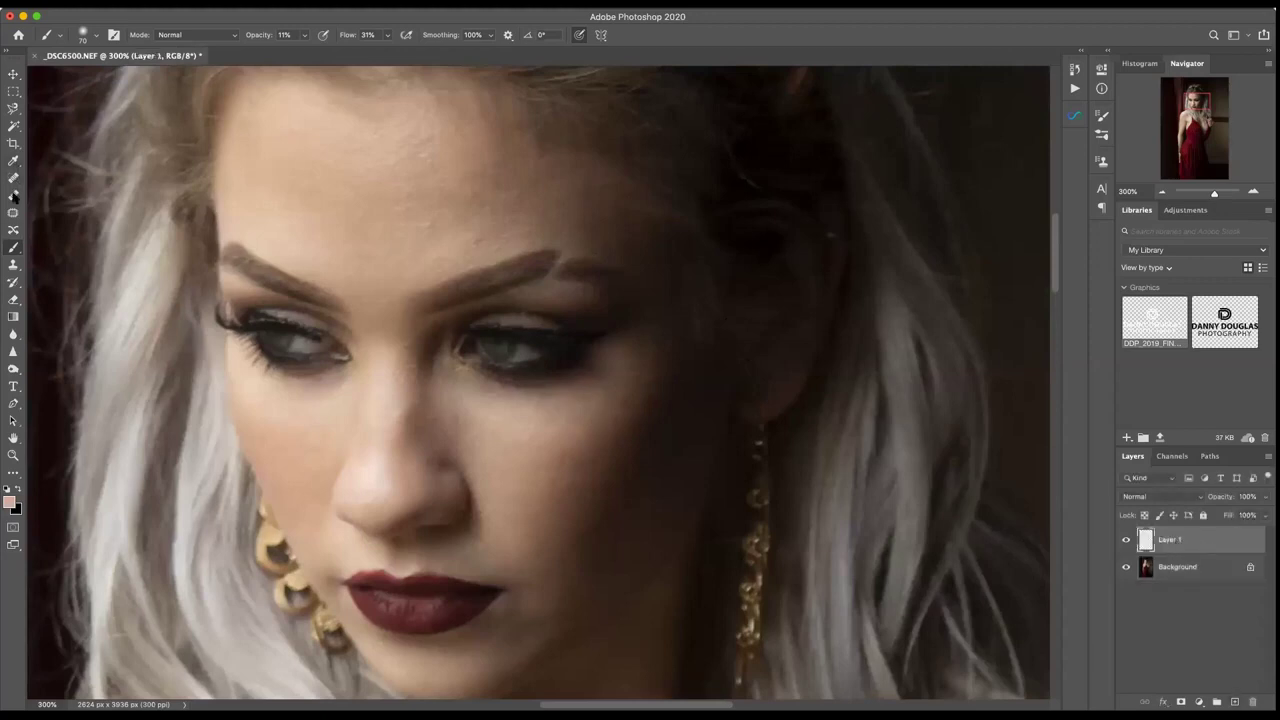
pyautogui.click(13, 265)
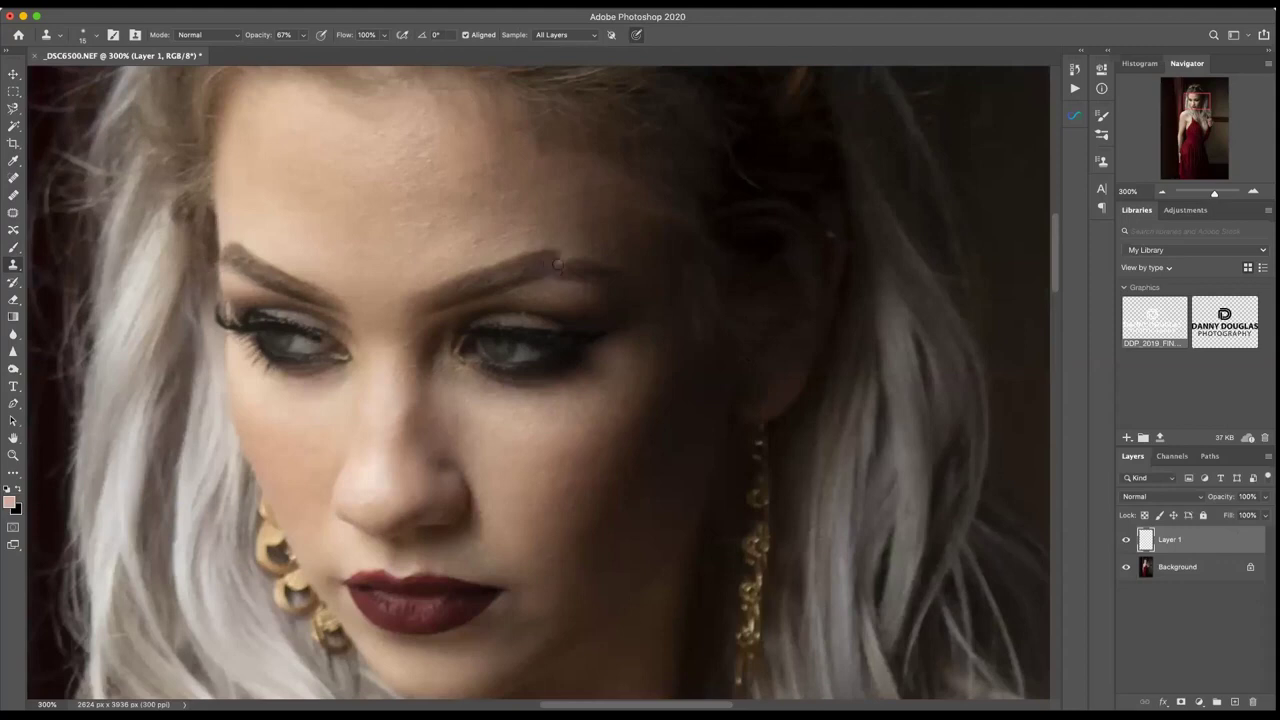
# - Clone nearby skin over the right eyebrow's outer tip on Layer 1, then zoom out to 66.7%
pyautogui.moveTo(557, 263); pyautogui.dragTo(551, 257)
pyautogui.scroll(-4, 622, 305)
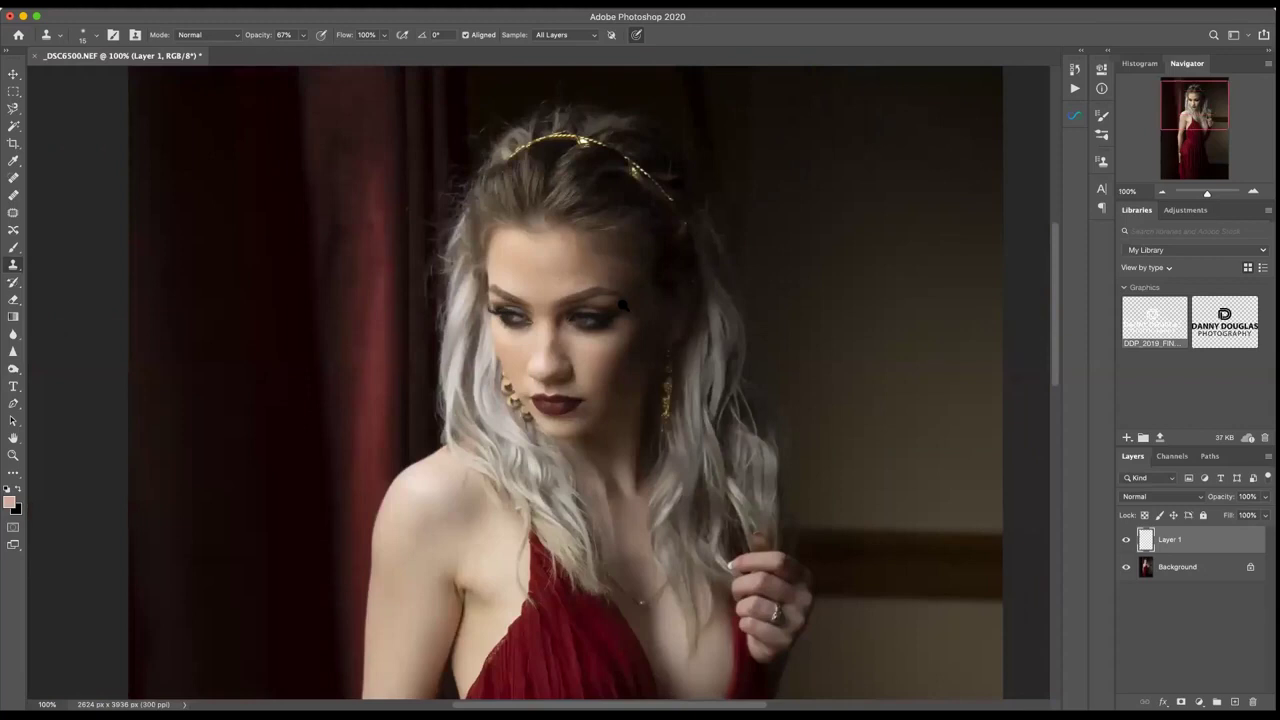
pyautogui.scroll(-1, 622, 305)
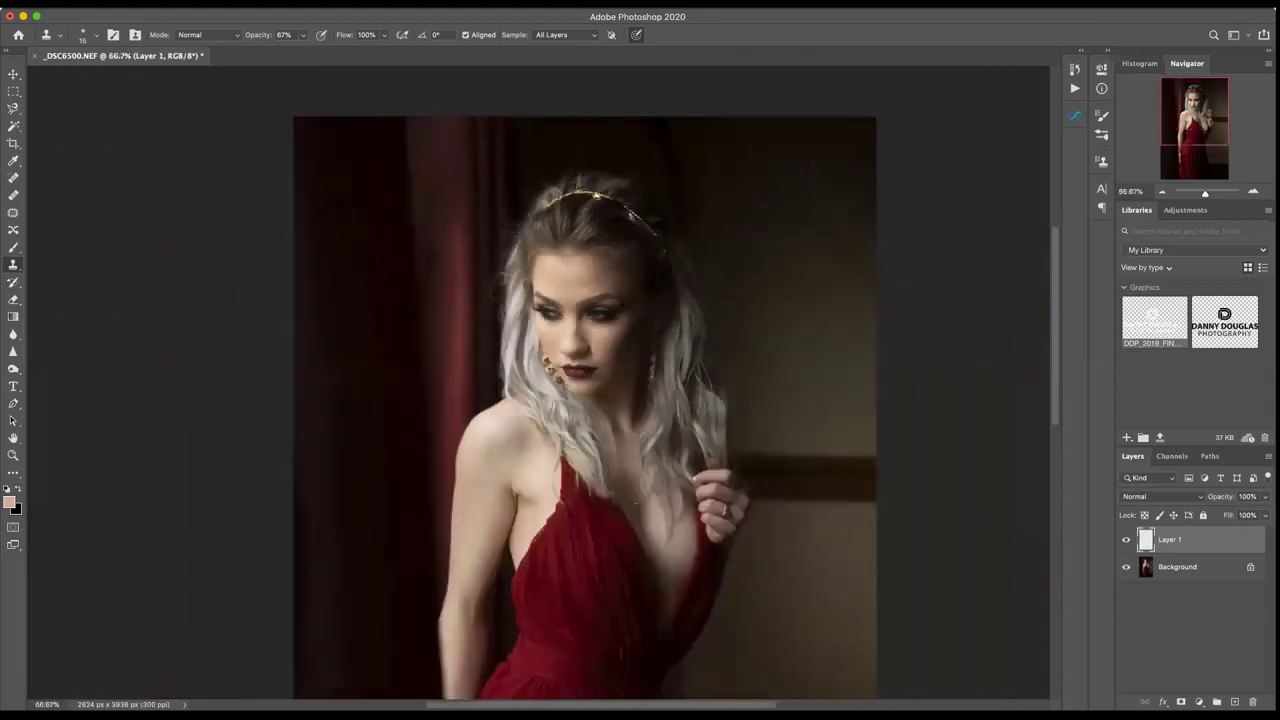